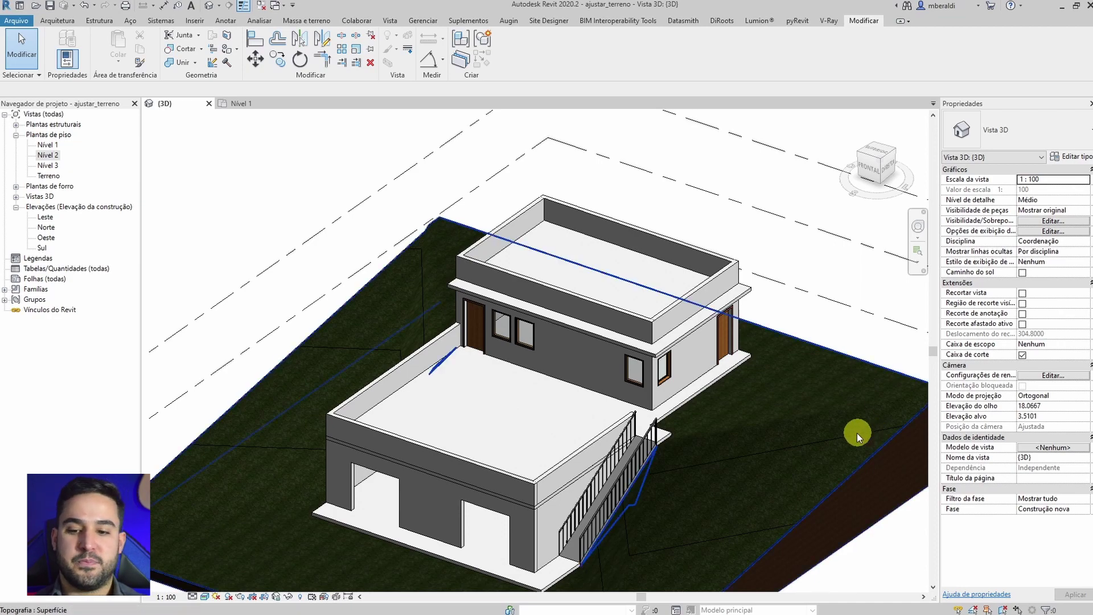
Step: Delete the existing grass topography surface around the building
shift+middle_drag(856, 432, 713, 386)
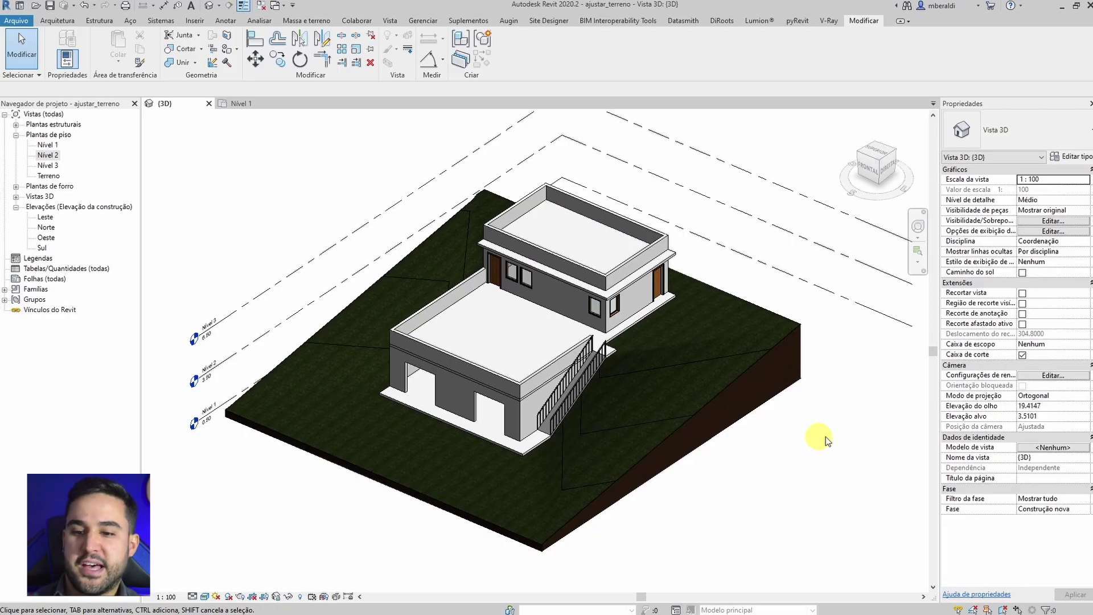
click(739, 371)
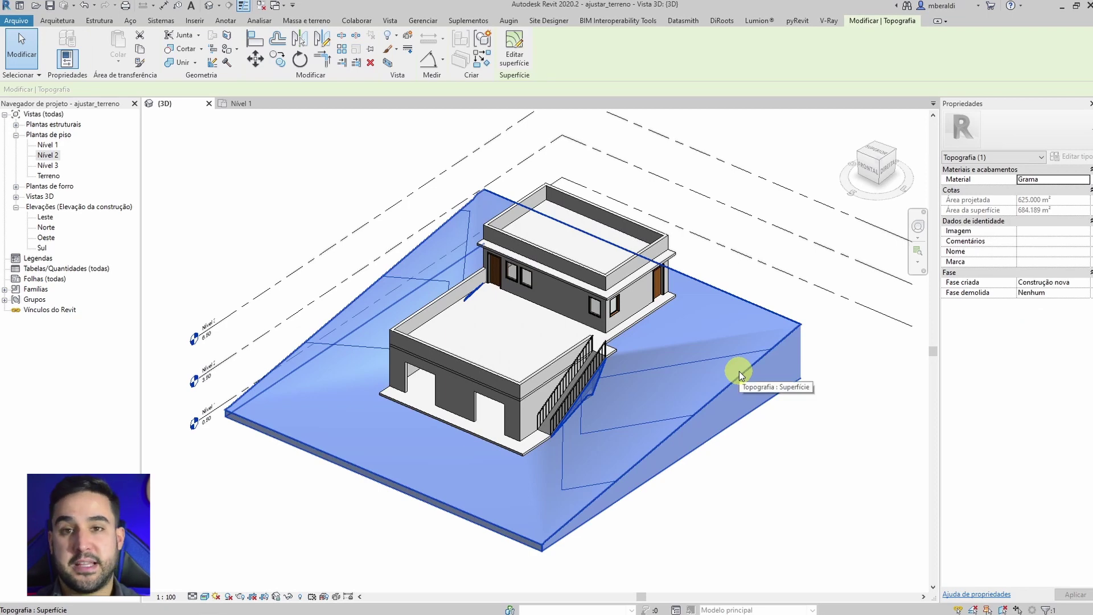
key(Delete)
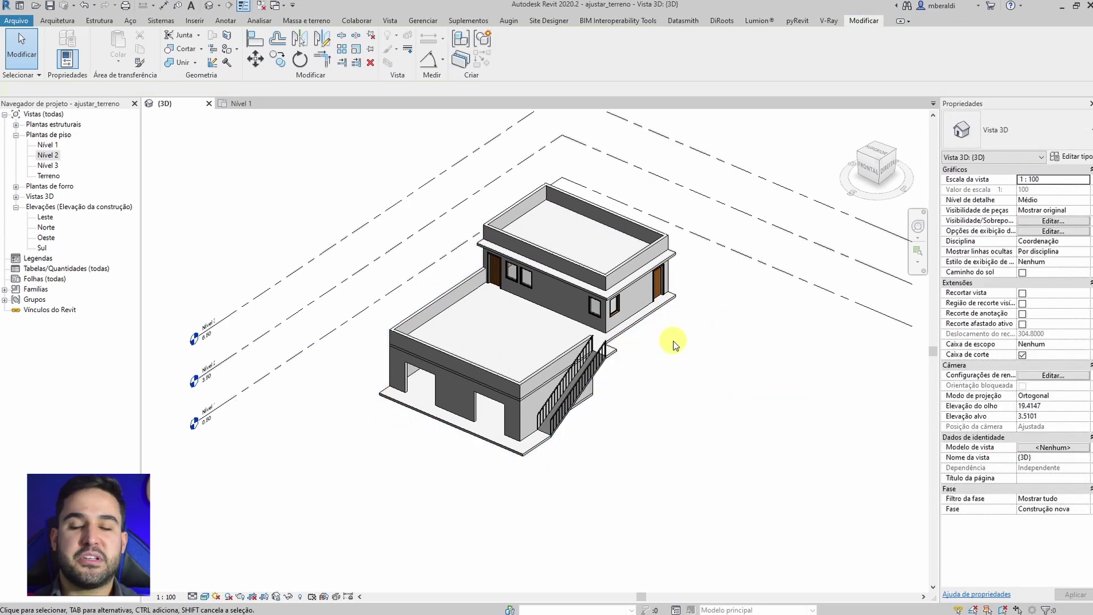
Step: Open the Nível 1 floor plan
shift+middle_drag(675, 345, 268, 418)
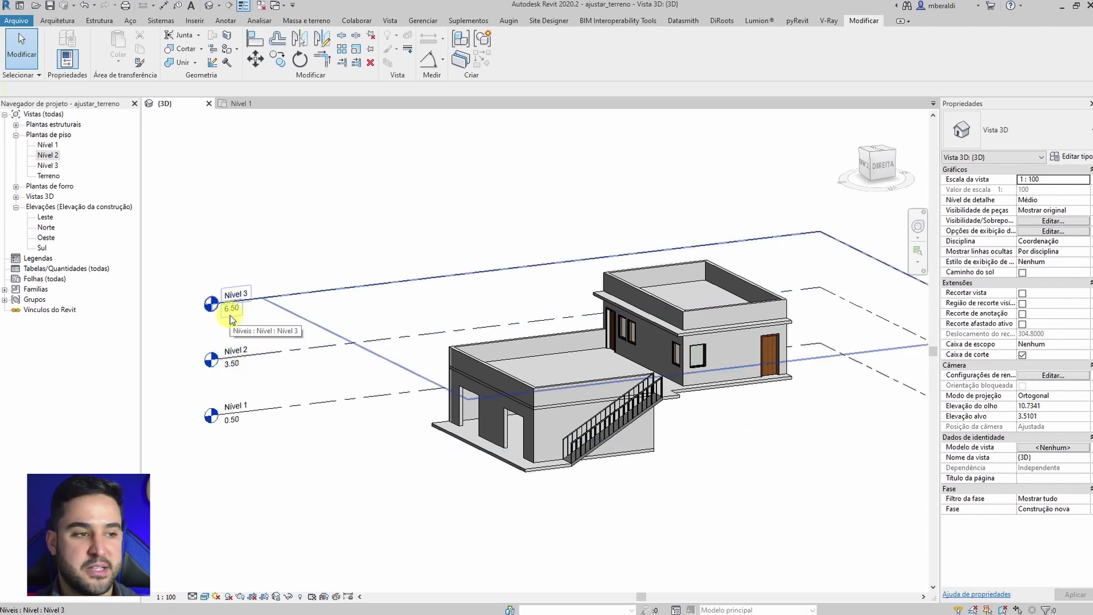
mouse_move(705, 434)
shift+middle_down()
mouse_move(715, 445)
mouse_move(657, 367)
mouse_move(654, 337)
mouse_move(695, 446)
shift+middle_up()
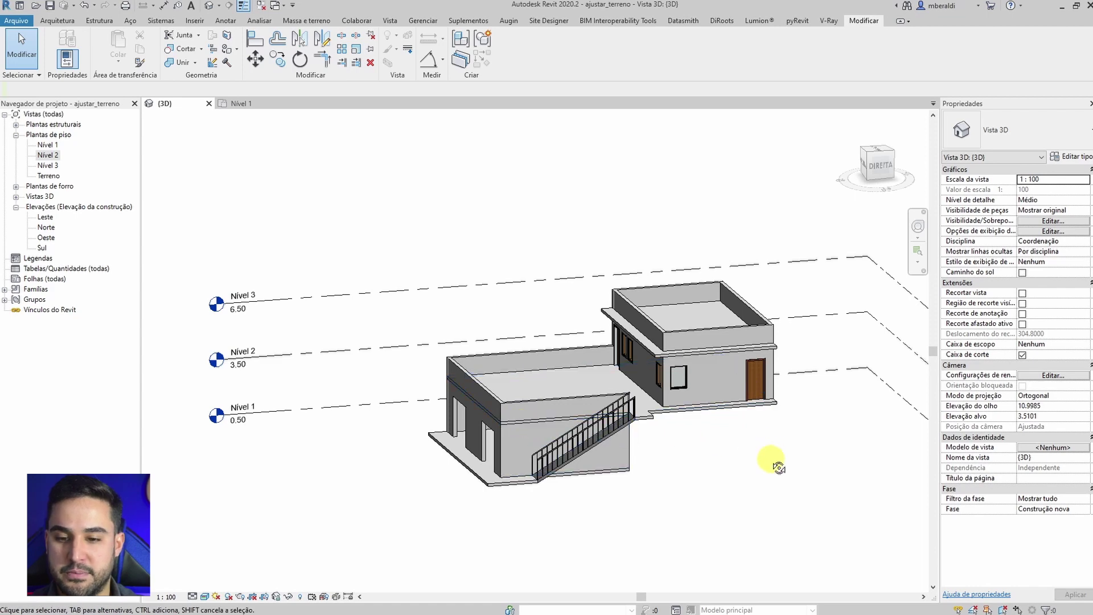
shift+middle_drag(771, 459, 849, 508)
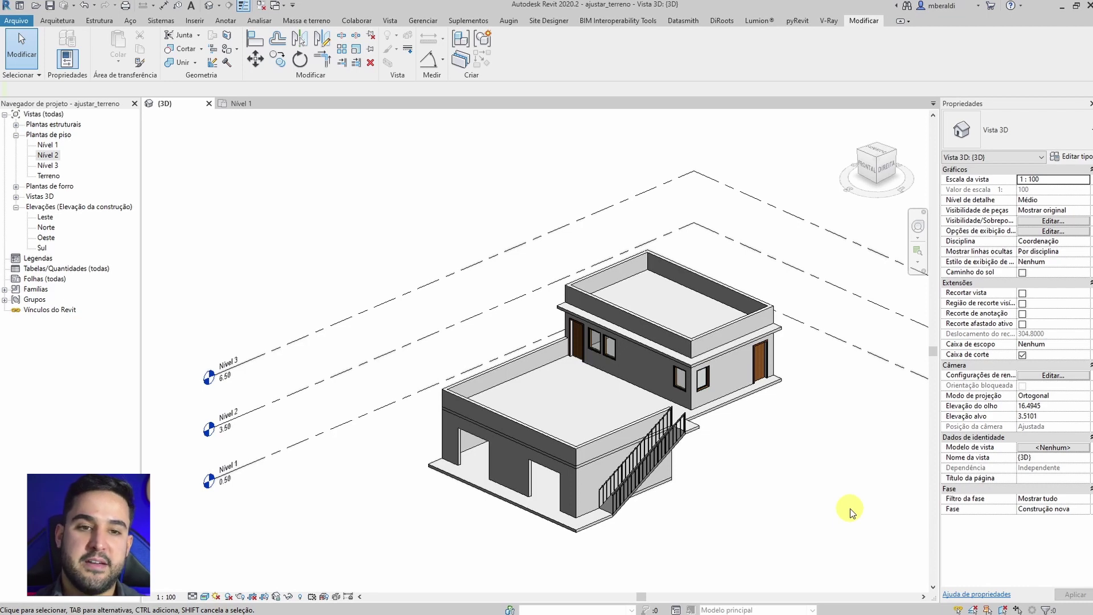
click(242, 104)
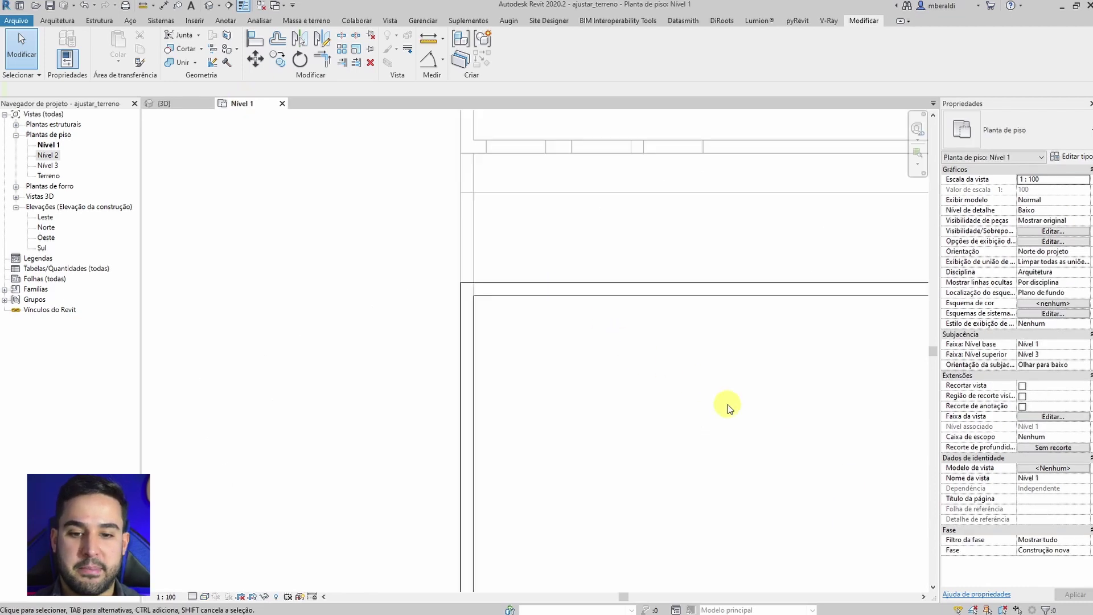
scroll(353, 326, down, 5)
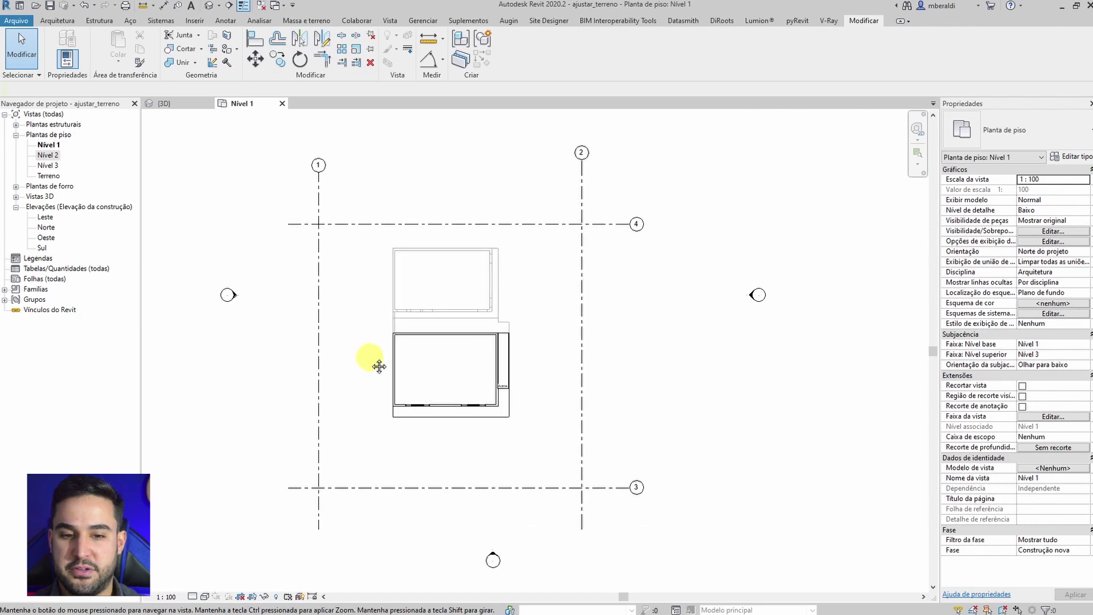
middle_drag(650, 326, 636, 335)
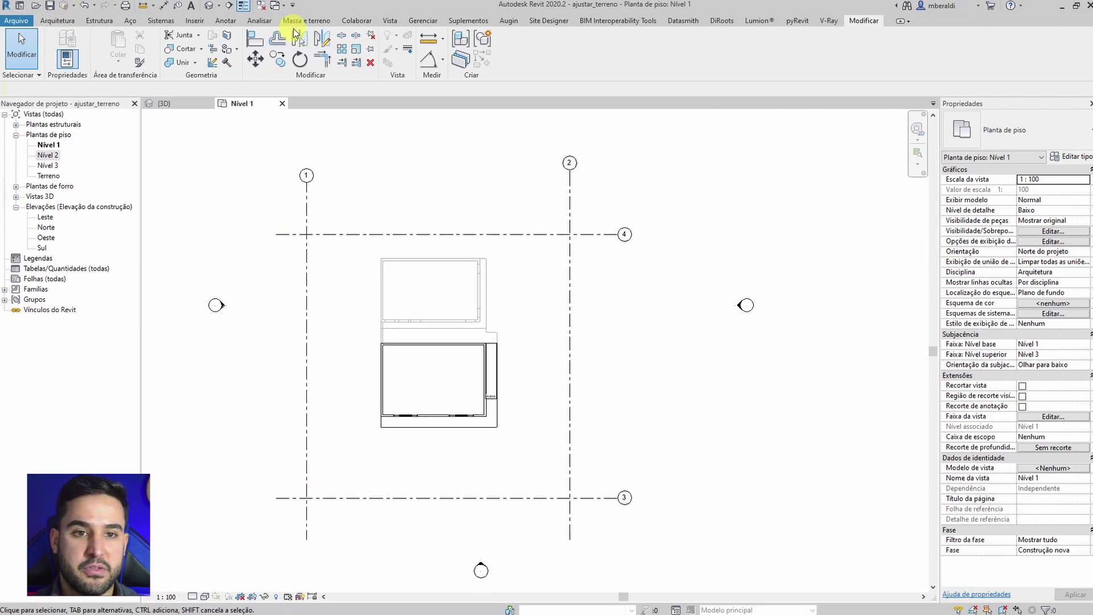
Step: Start a new toposurface with points at absolute elevation 0 where axis 3 crosses axes 1 and 2
click(296, 22)
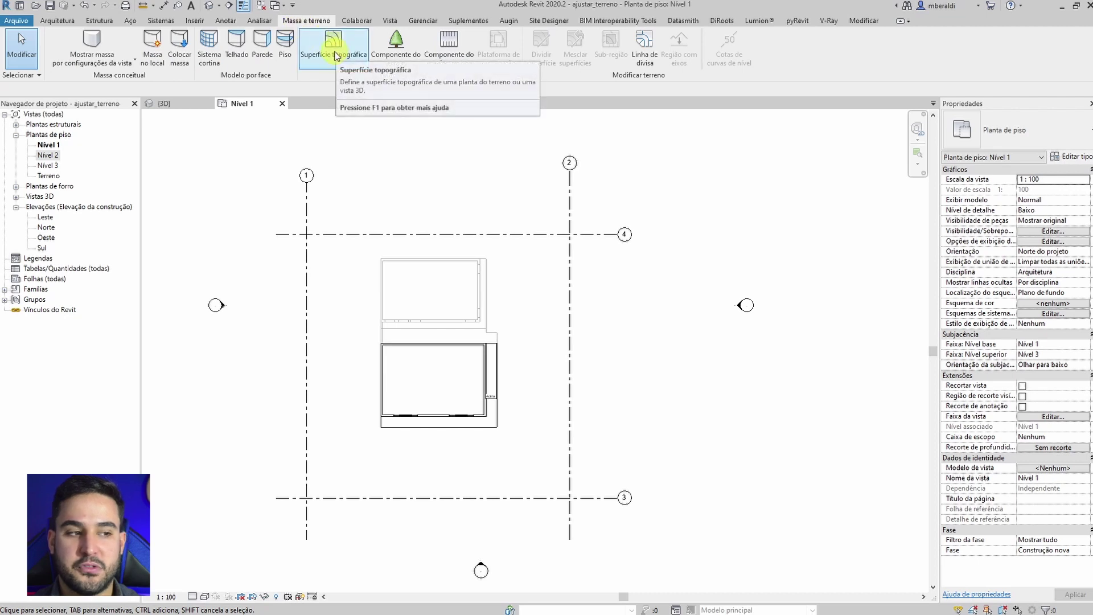
click(336, 55)
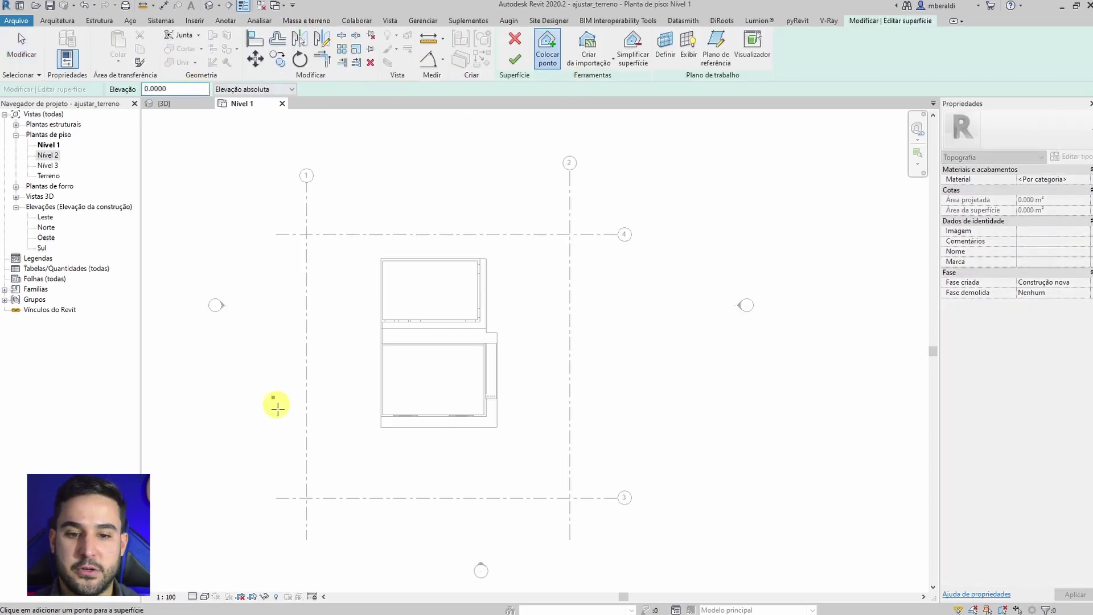
click(308, 498)
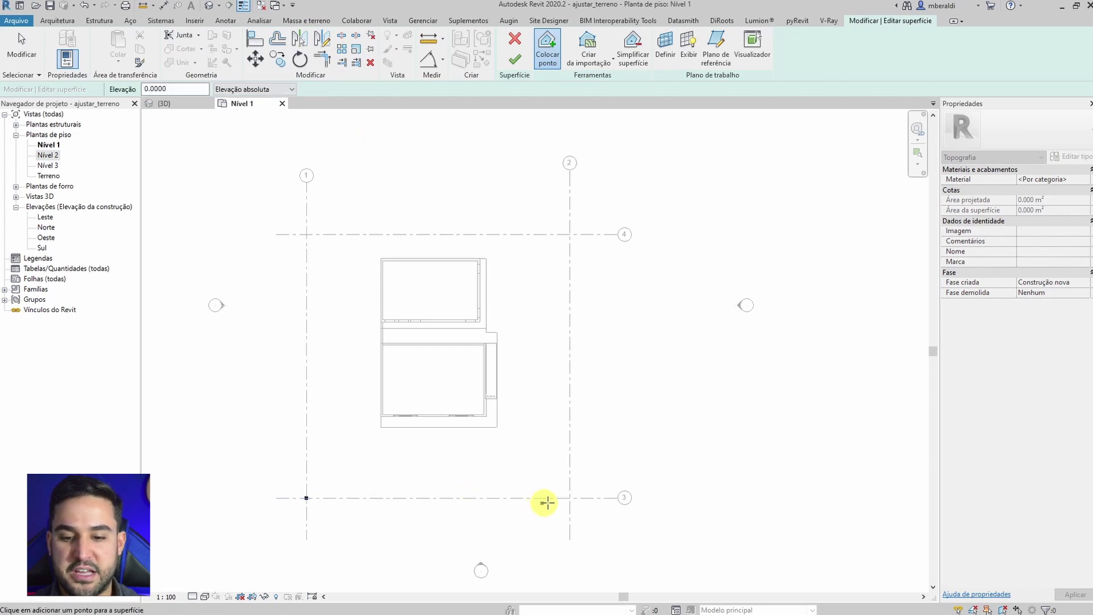
click(569, 497)
middle_drag(576, 396, 580, 417)
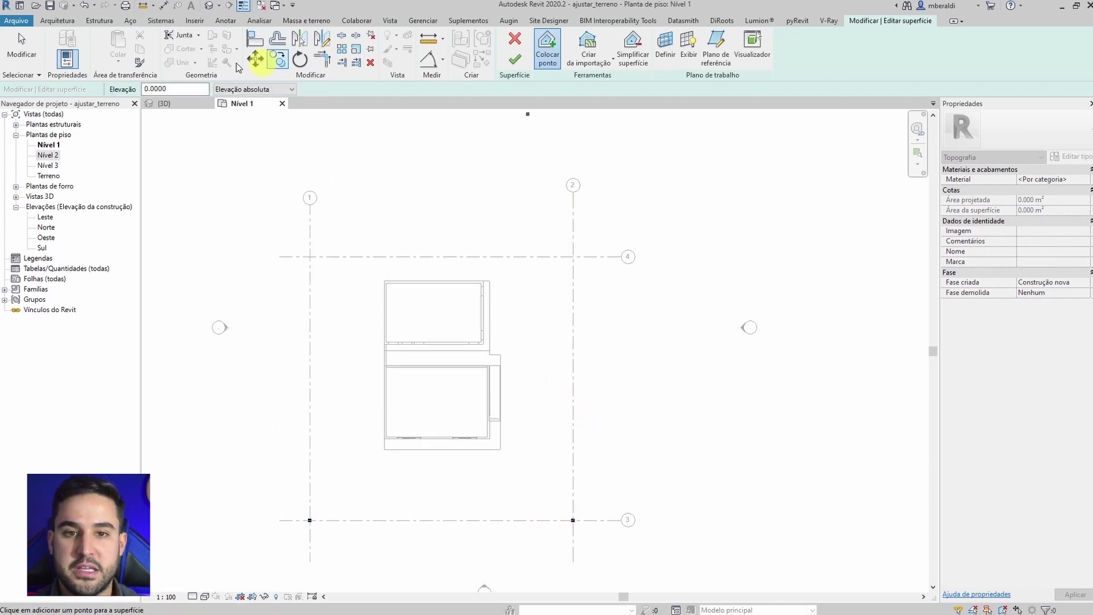
Step: Place raised surface points where axis 4 crosses axes 1 and 2, finish the toposurface and inspect the slope in 3D
click(310, 257)
click(574, 256)
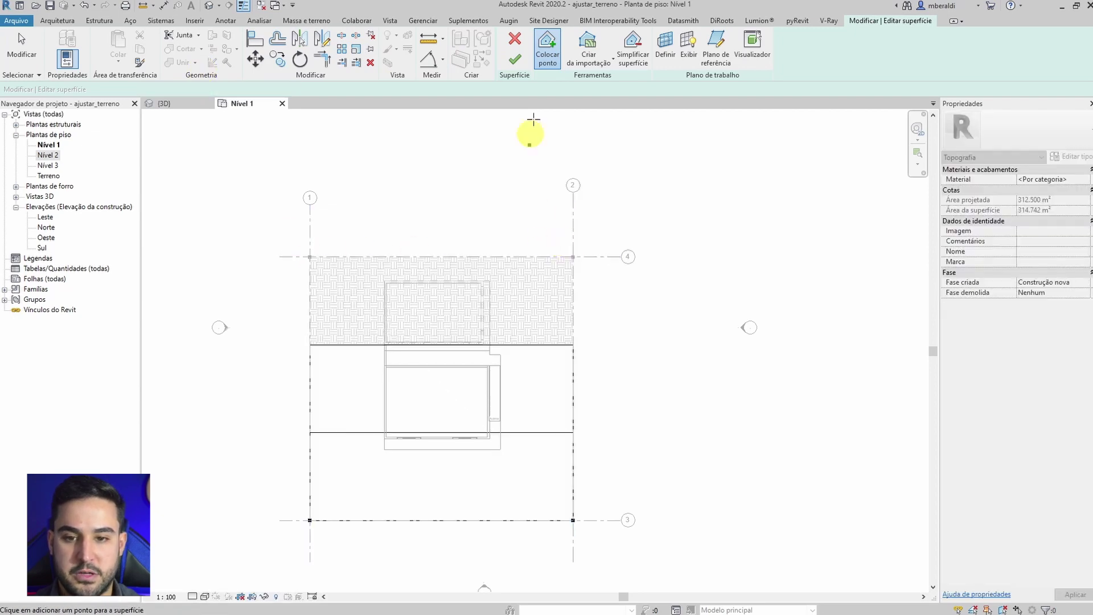
click(515, 59)
key(ctrl+Tab)
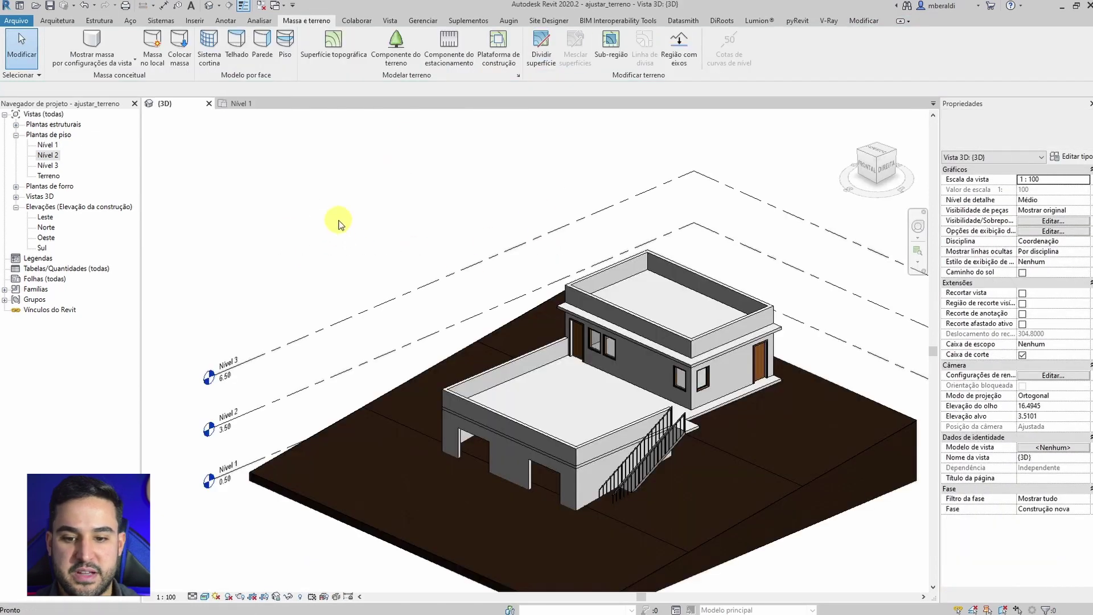
shift+middle_drag(849, 535, 693, 512)
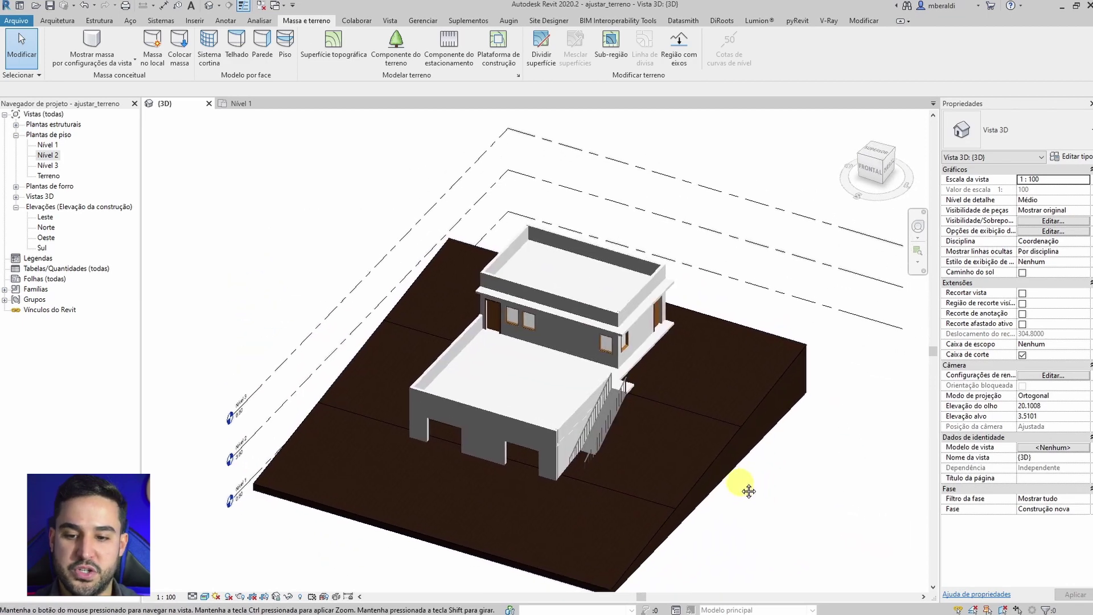
Step: Reopen the sloped toposurface for editing in the Nível 1 floor plan
key(ctrl+Tab)
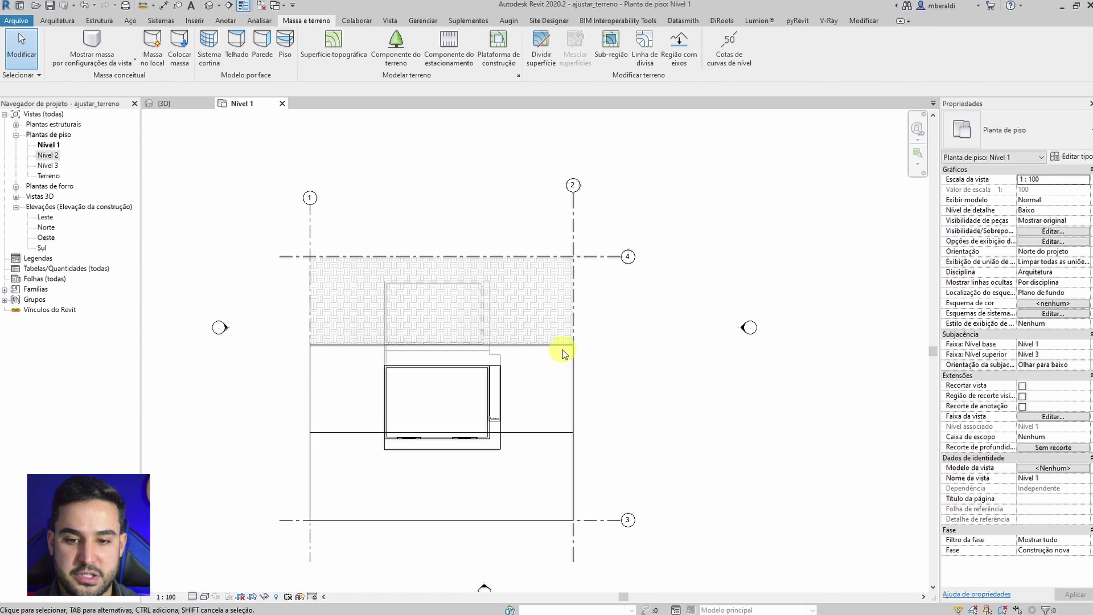
click(557, 346)
click(524, 61)
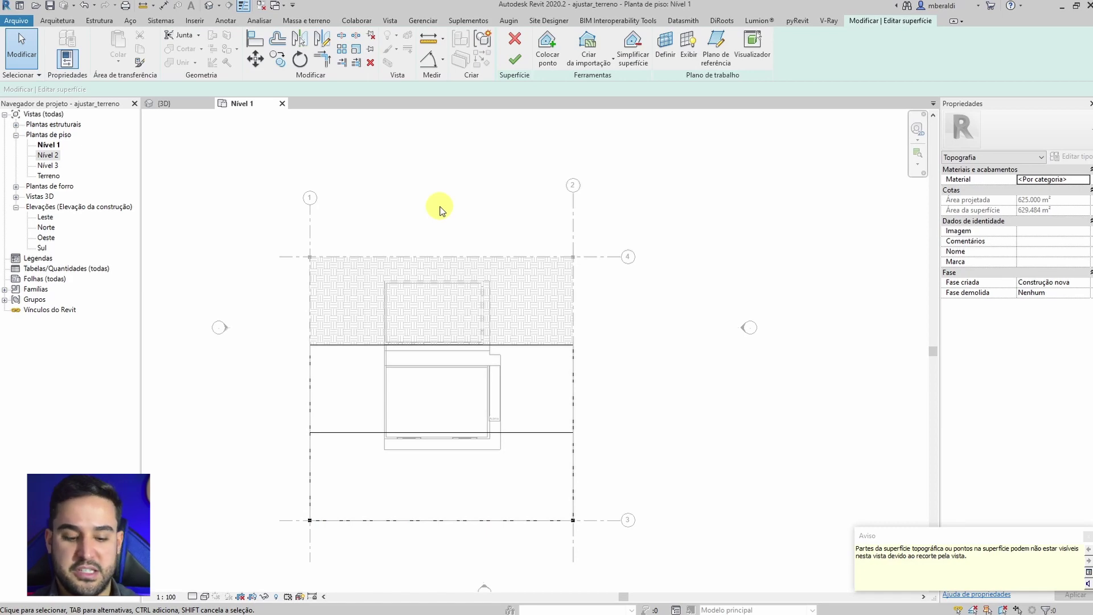
Step: Check the Topografia category in the visibility and graphics overrides of the Nível 1 plan
text(vg)
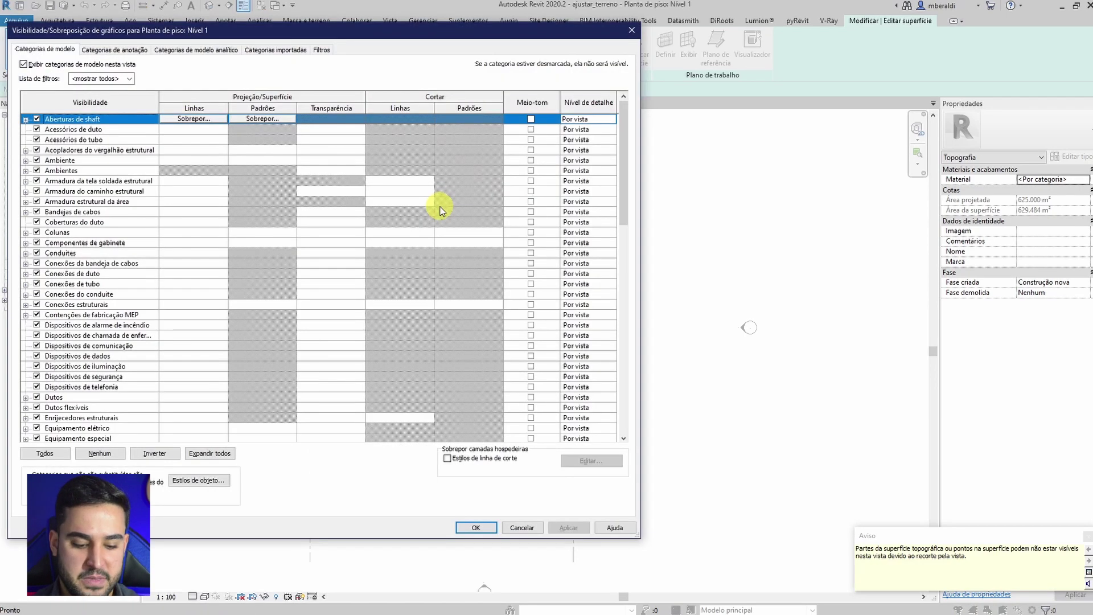
text(topo)
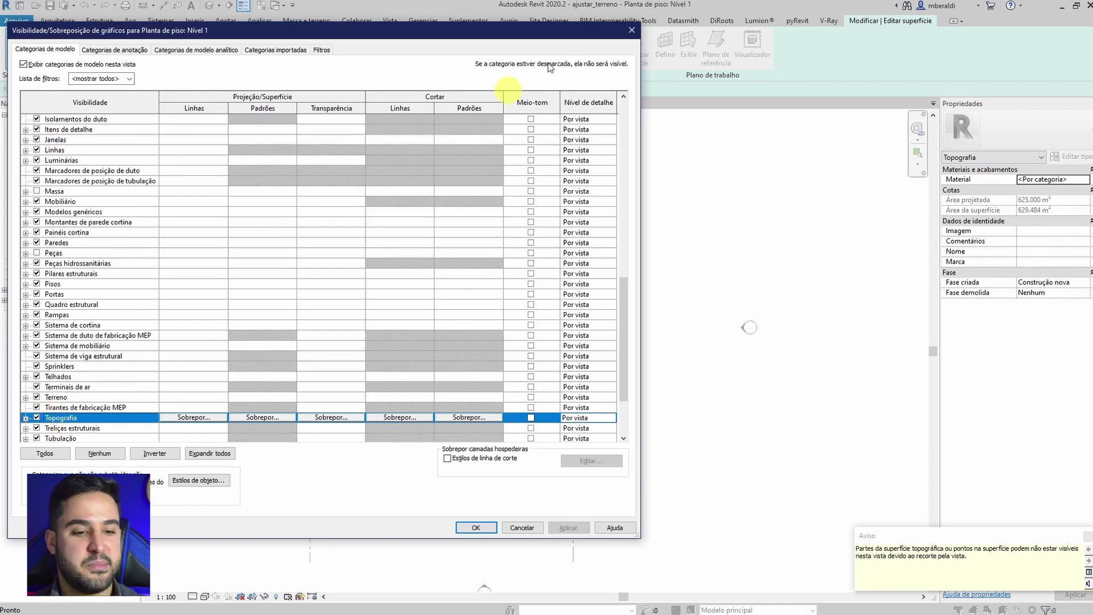
click(631, 34)
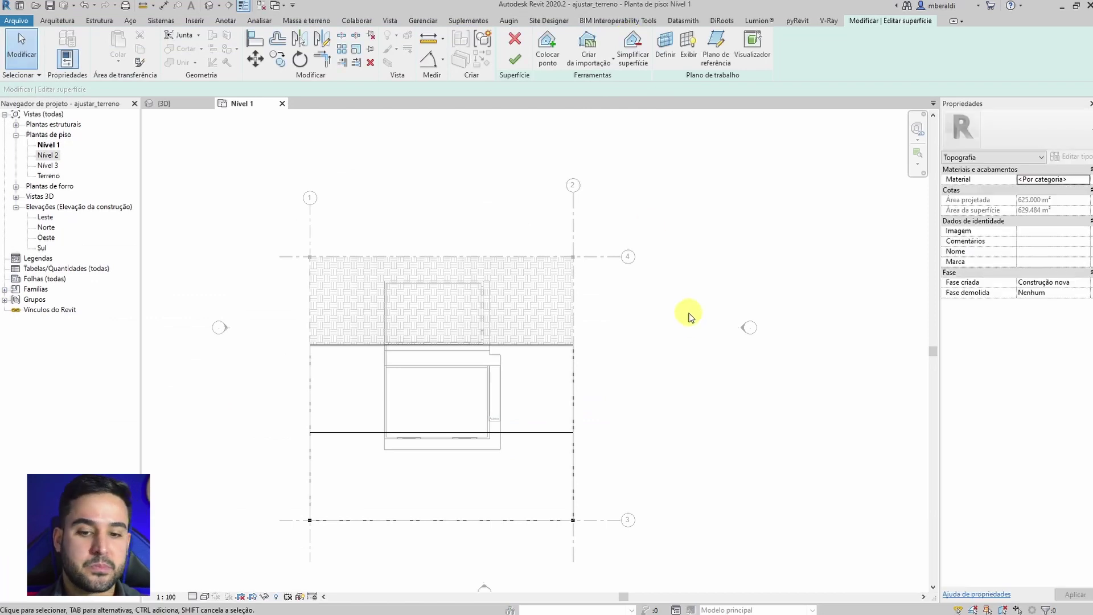
Step: Place surface points at absolute elevation 0 on the two front corners of the lower floor slab
scroll(464, 470, up, 1)
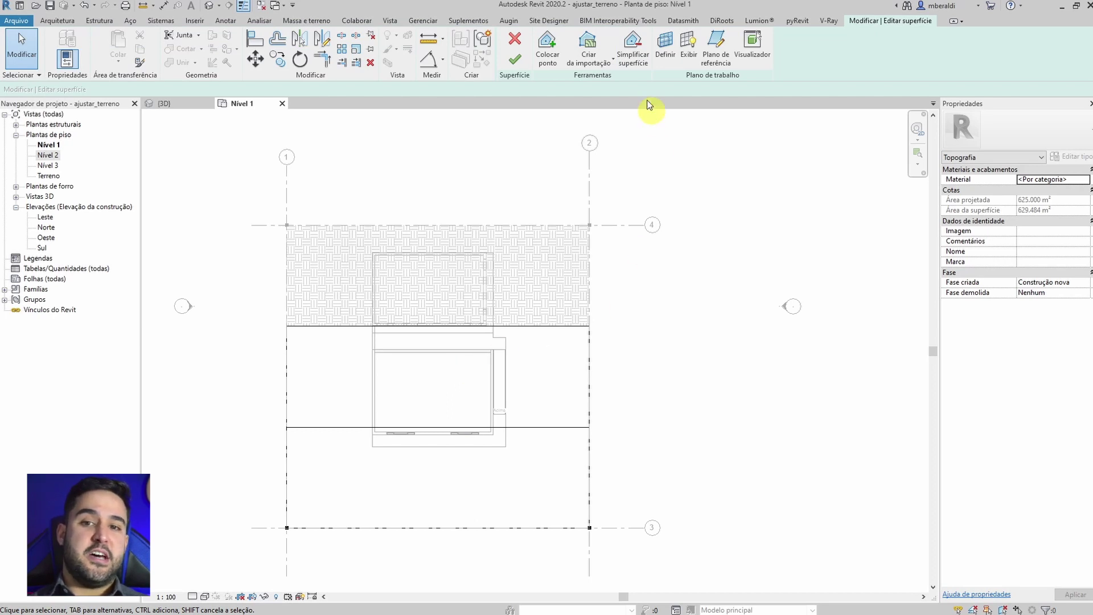
click(547, 45)
click(173, 88)
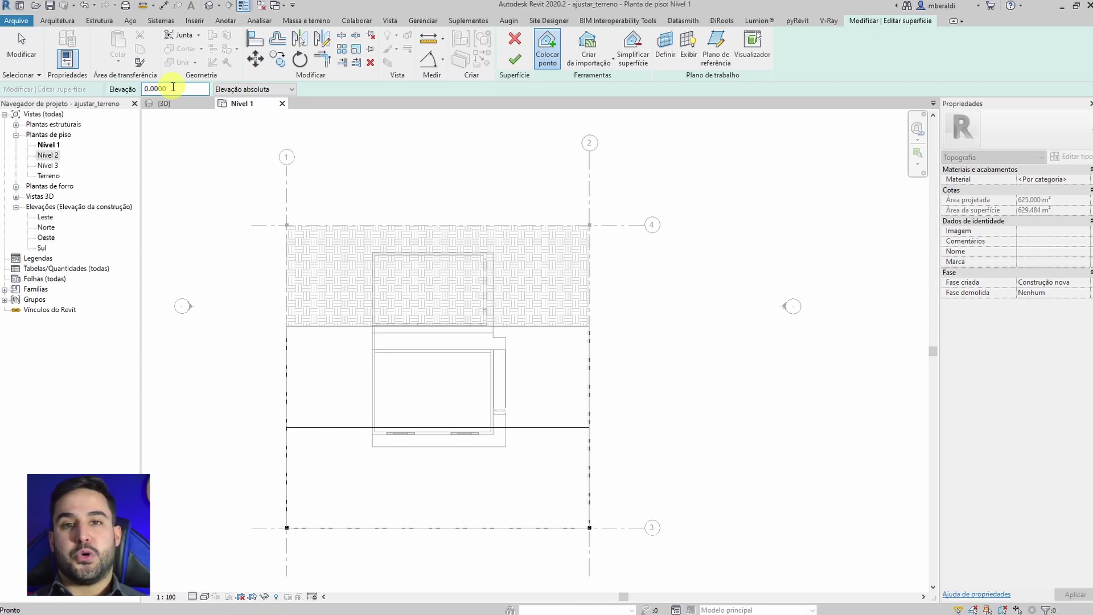
scroll(341, 347, up, 5)
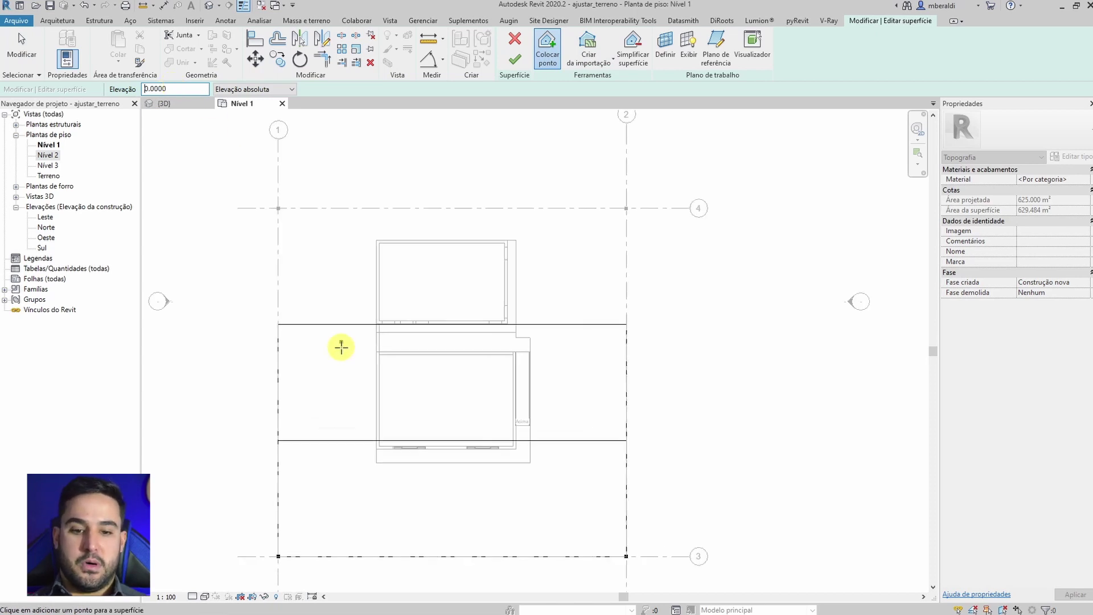
scroll(408, 320, up, 2)
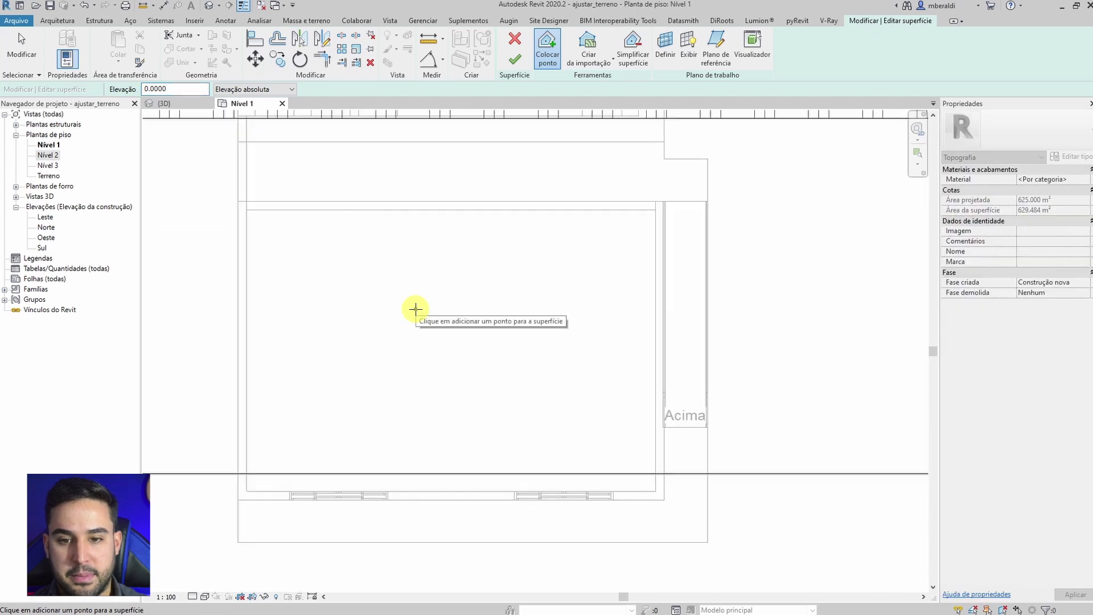
click(237, 542)
click(708, 542)
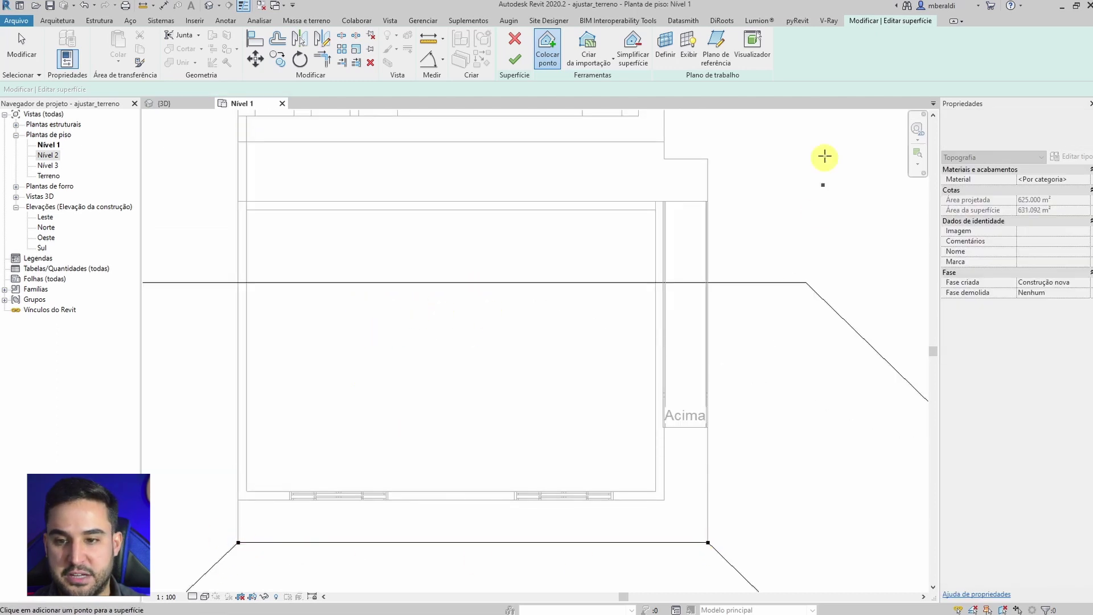
Step: Add elevation 0 points at the stair's rear outer corner and at the outer and inner rear left corners of the lower walls
scroll(713, 193, up, 3)
click(706, 206)
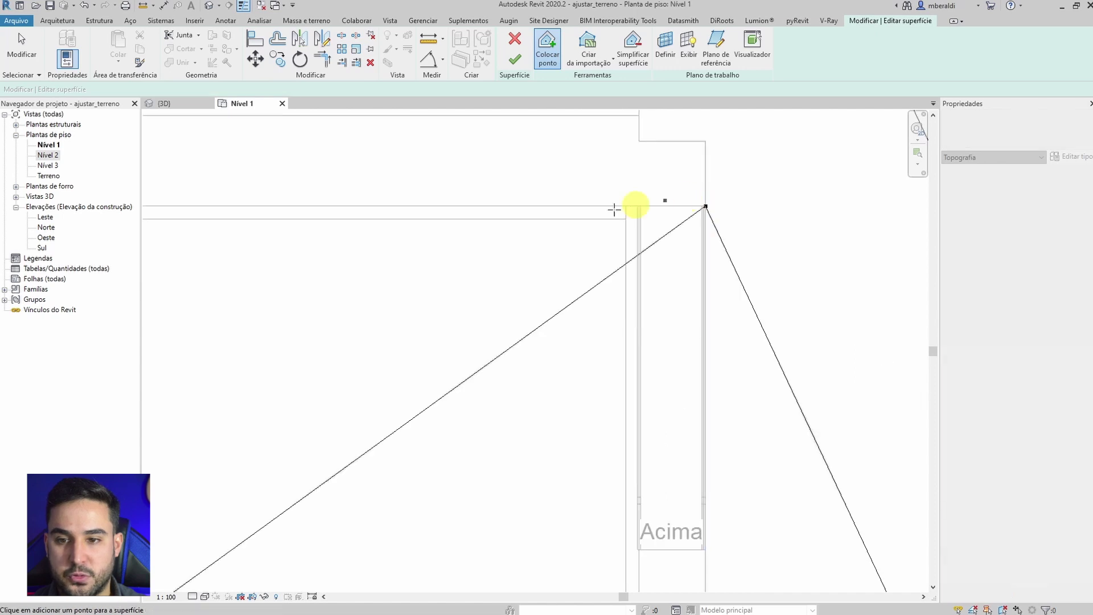
middle_drag(473, 218, 726, 218)
click(259, 207)
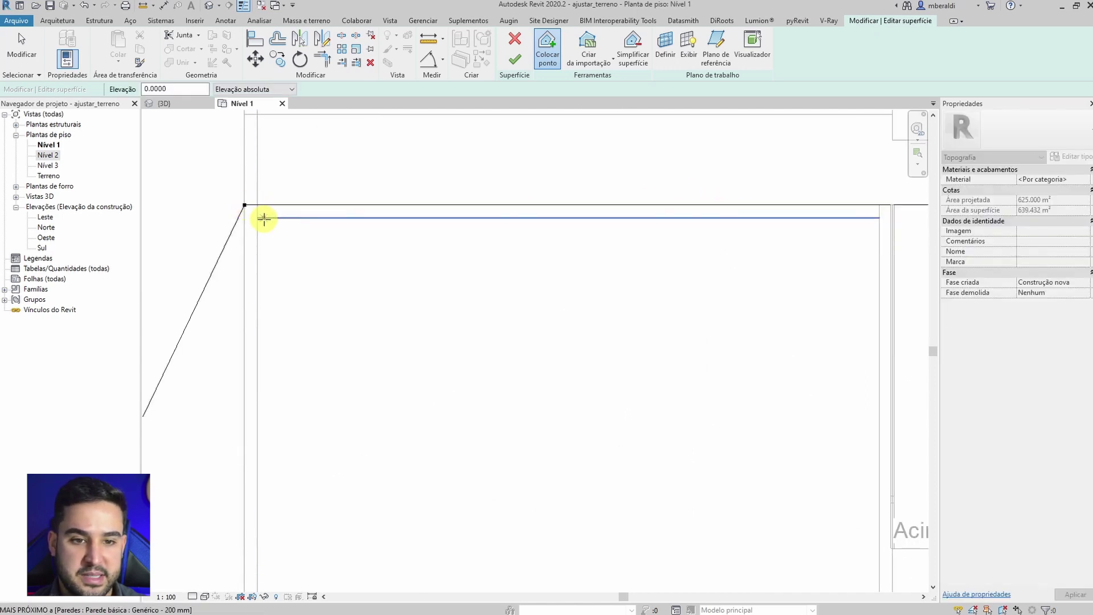
click(259, 219)
Step: Add elevation 0 points at the inner and outer front corners of the lower floor walls
middle_drag(439, 395, 451, 142)
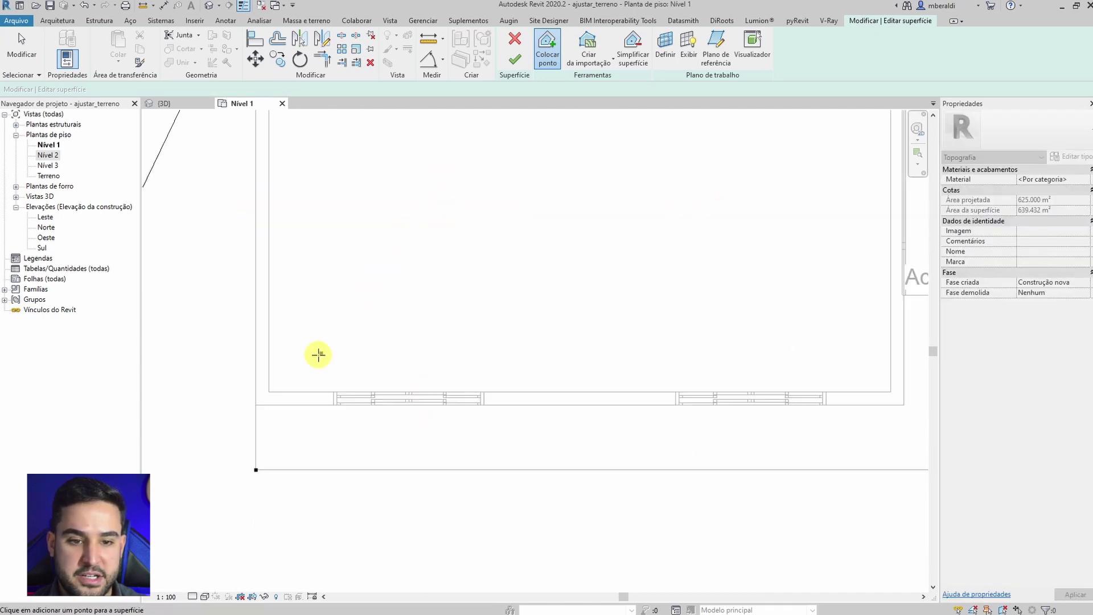
click(272, 391)
click(257, 405)
middle_drag(480, 353, 370, 428)
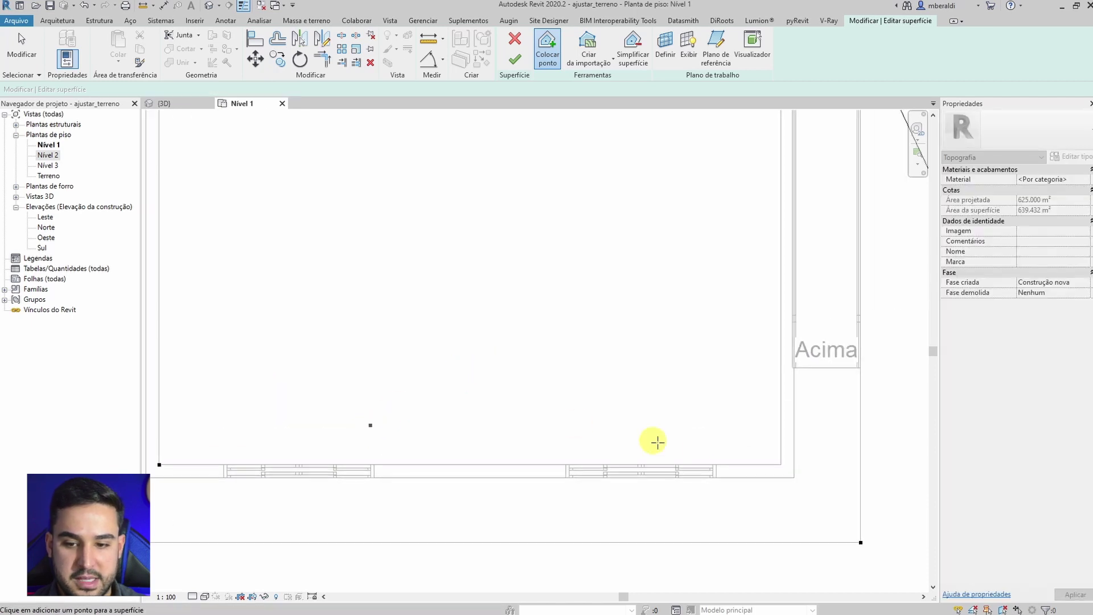
click(778, 466)
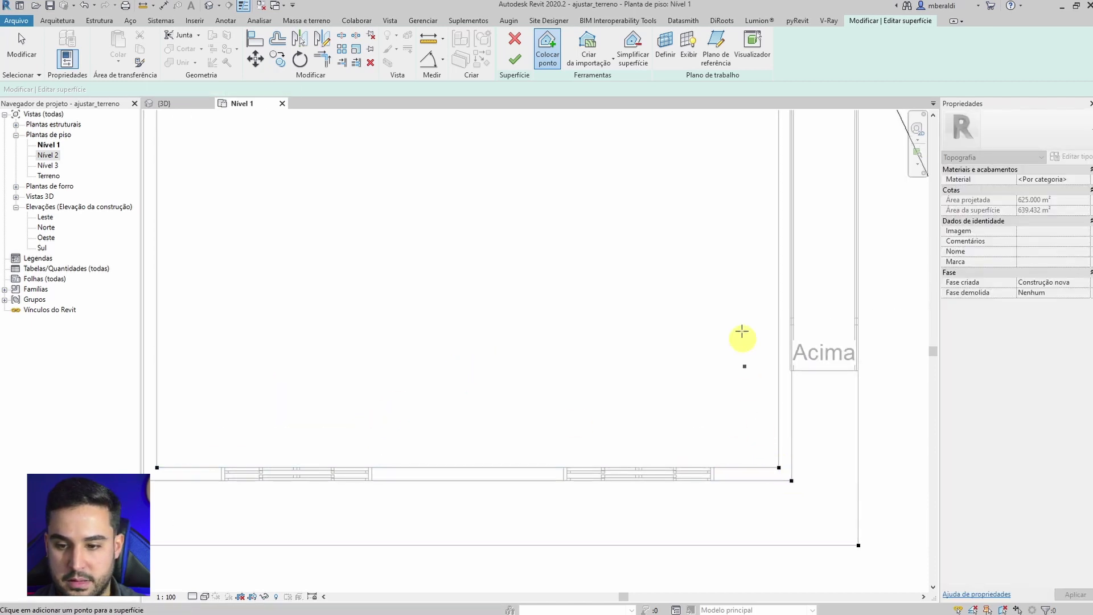
Step: Add elevation 0 points at the rear right inner corner of the lower walls and along the rear wall's outer face beside it
middle_drag(742, 334, 724, 502)
click(784, 271)
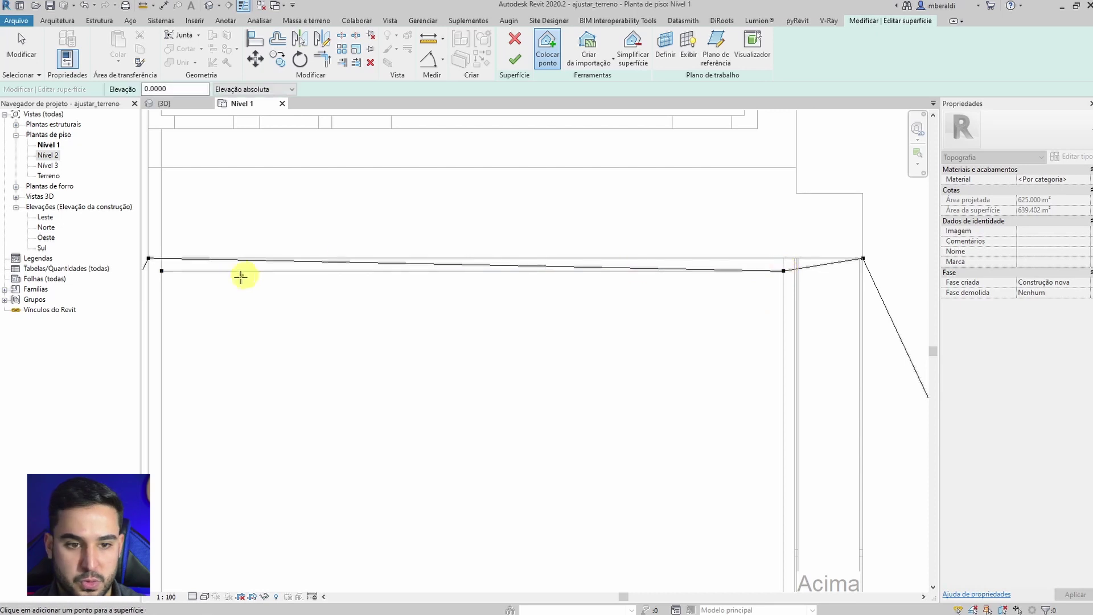
click(782, 258)
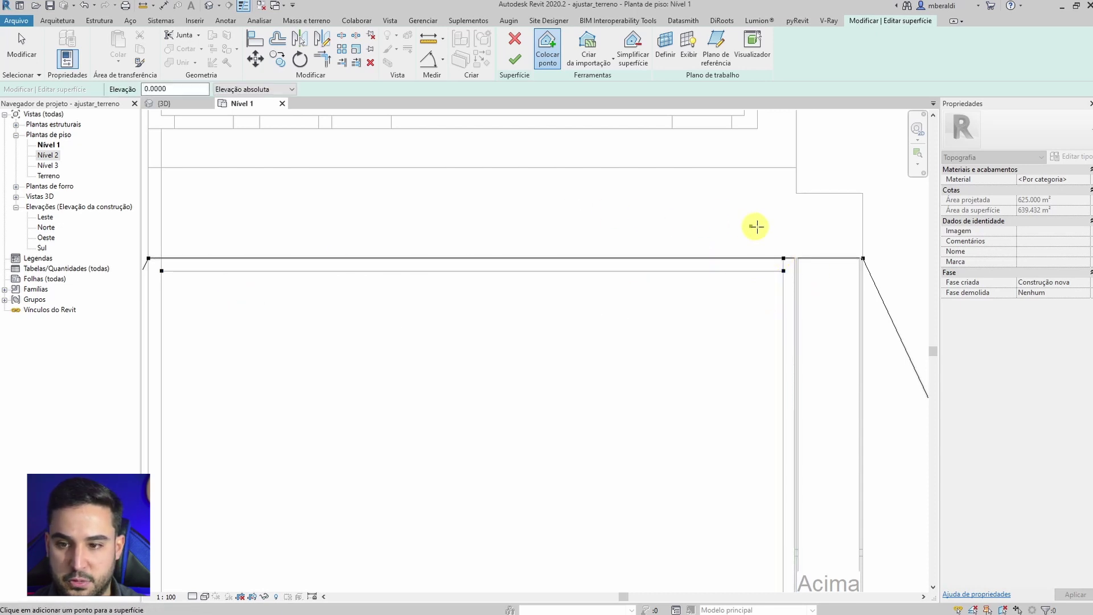
scroll(797, 251, up, 3)
scroll(799, 262, up, 1)
scroll(671, 205, down, 8)
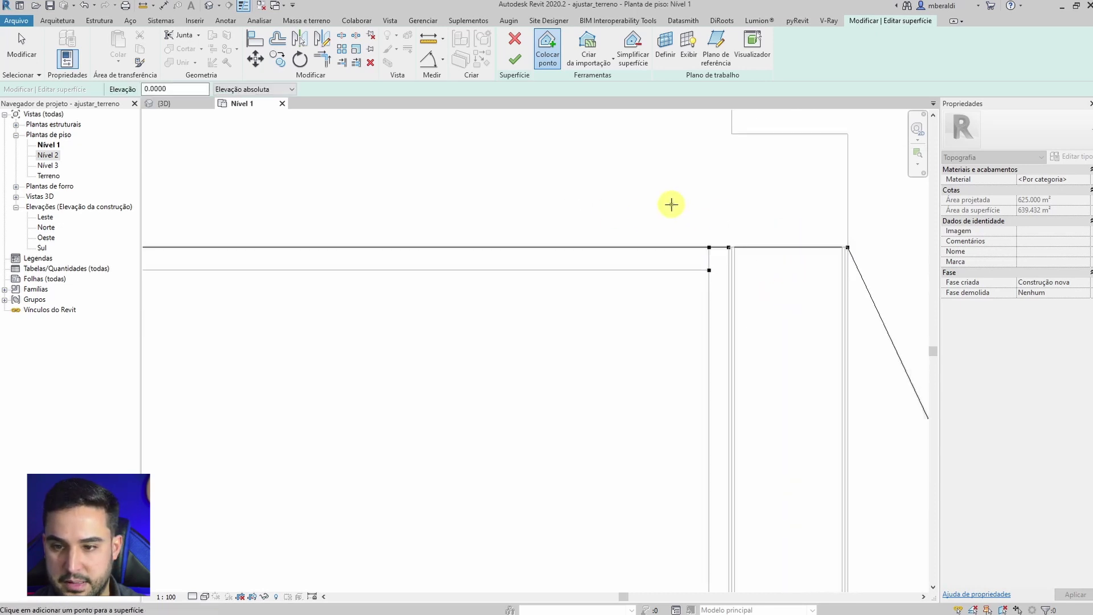
Step: Add elevation 0 points at the stair's foot against the wall and at three spots along the stair's wall-side edge
scroll(668, 459, up, 5)
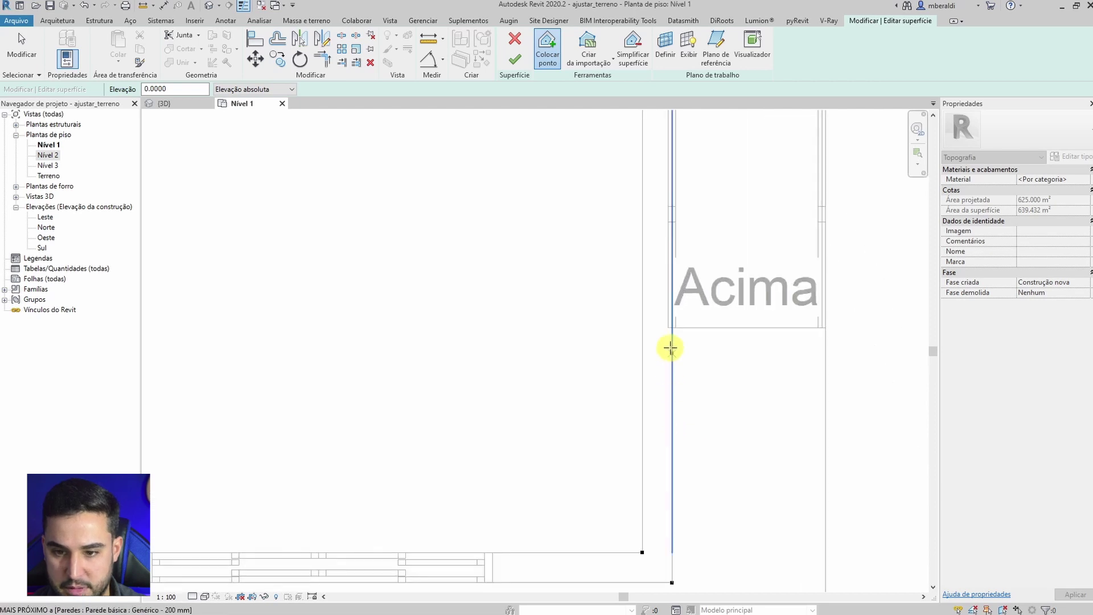
click(672, 329)
middle_drag(714, 259, 694, 501)
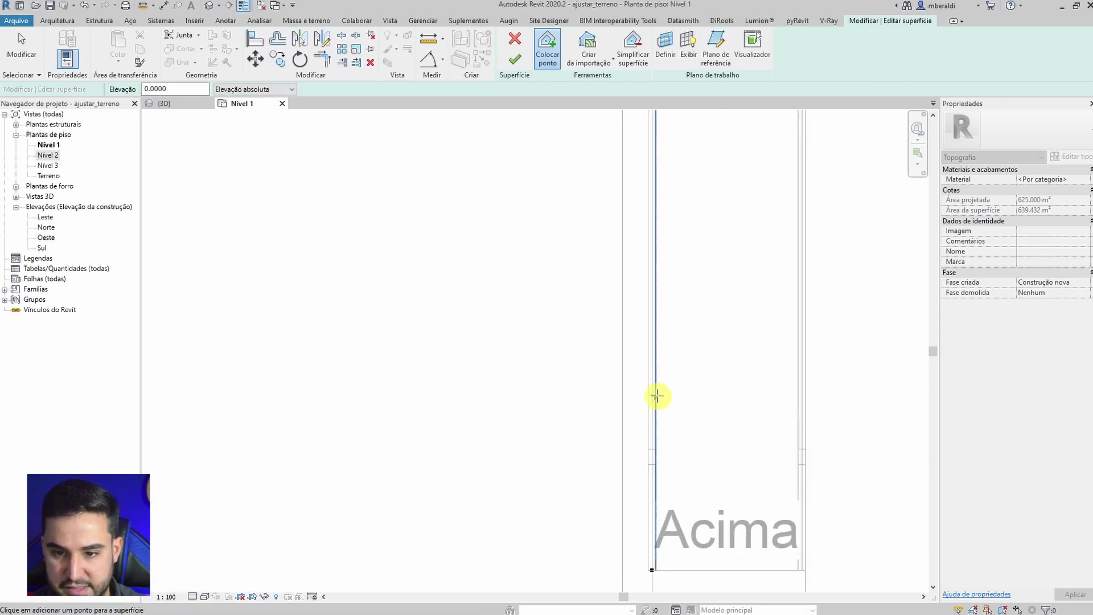
click(650, 390)
middle_drag(705, 261, 681, 459)
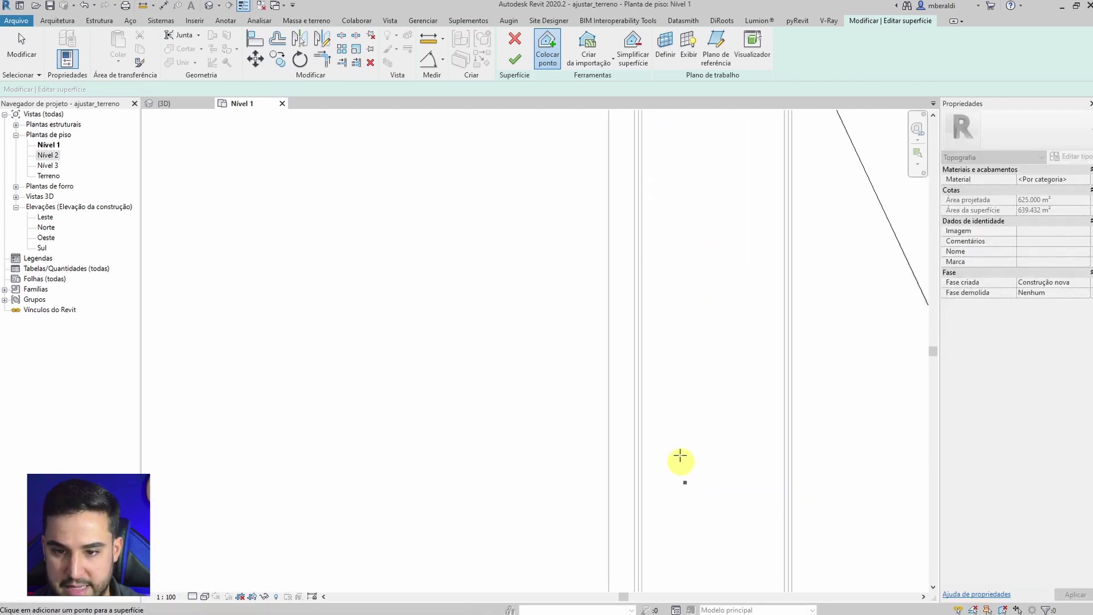
click(638, 321)
middle_drag(664, 276, 681, 476)
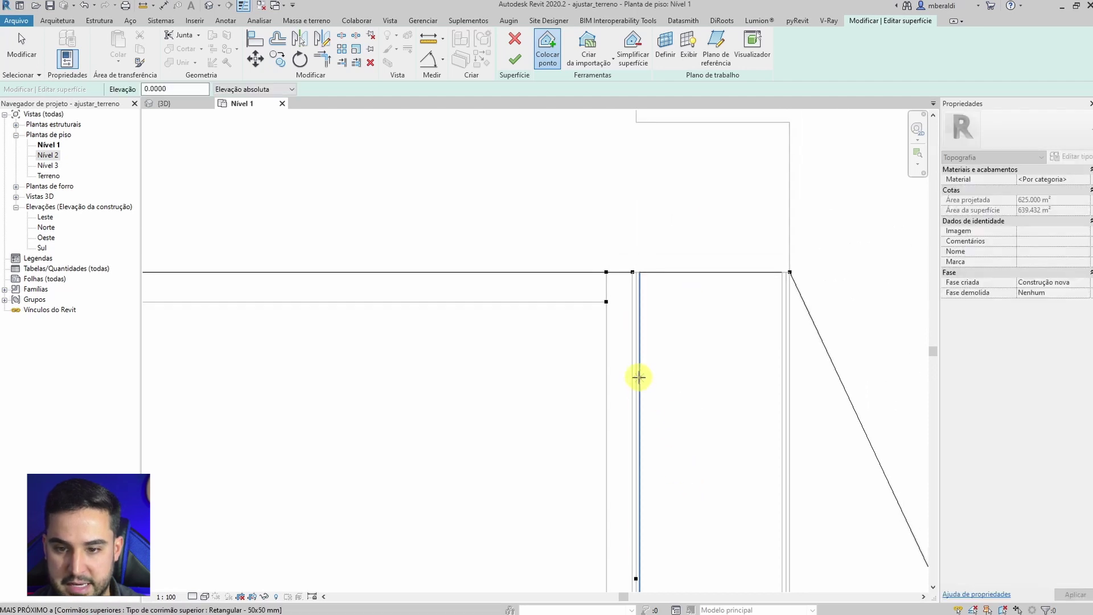
click(637, 373)
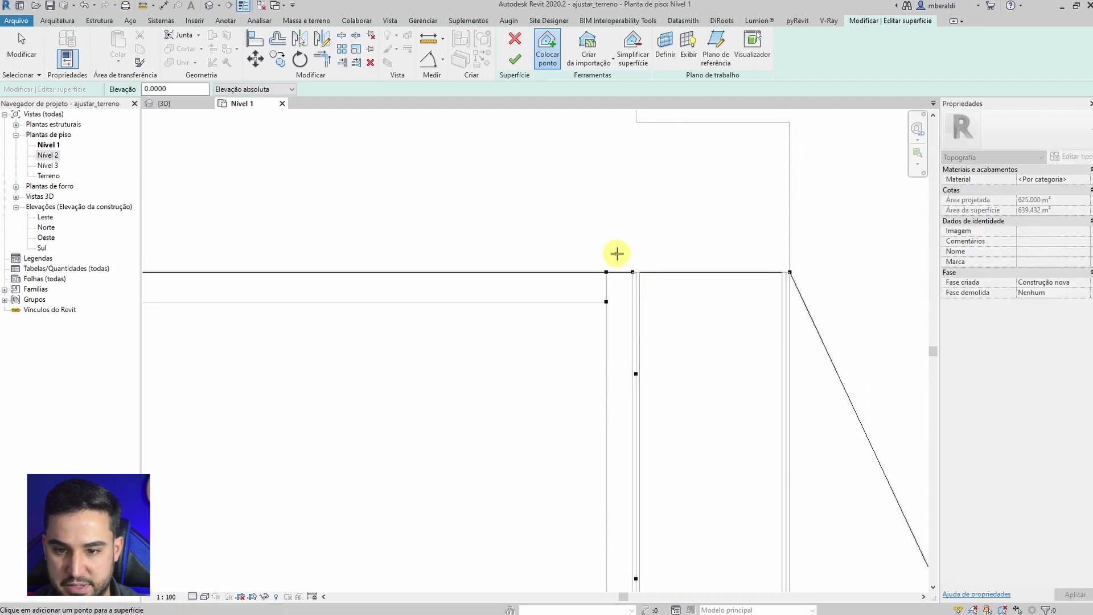
Step: Shift the rearmost intermediate stair point sideways onto the stair's wall-side edge line
scroll(632, 310, up, 5)
key(Escape)
click(621, 462)
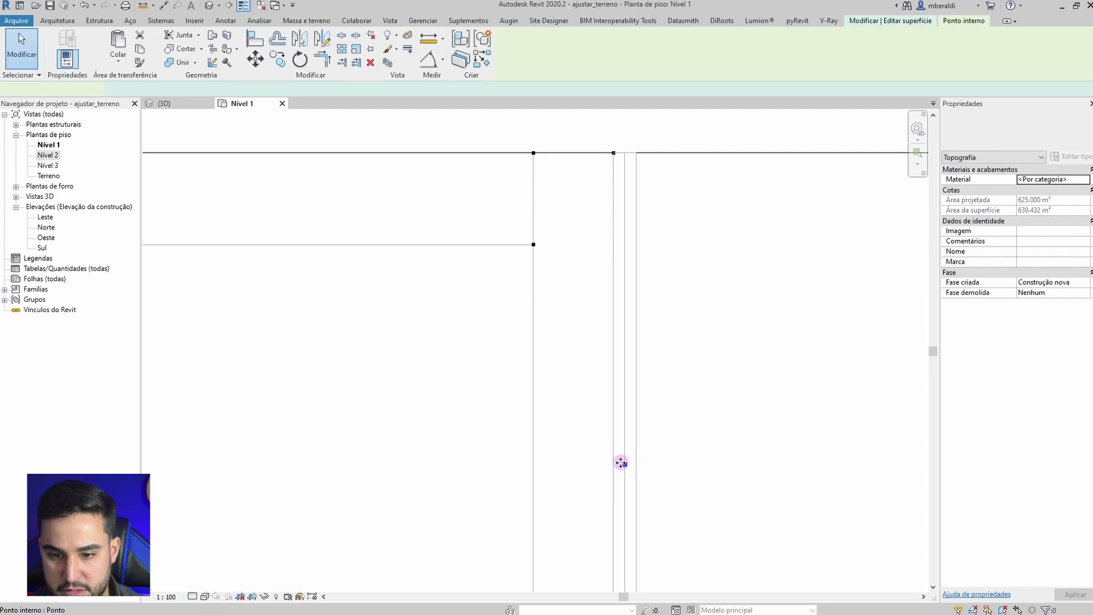
scroll(644, 464, down, 3)
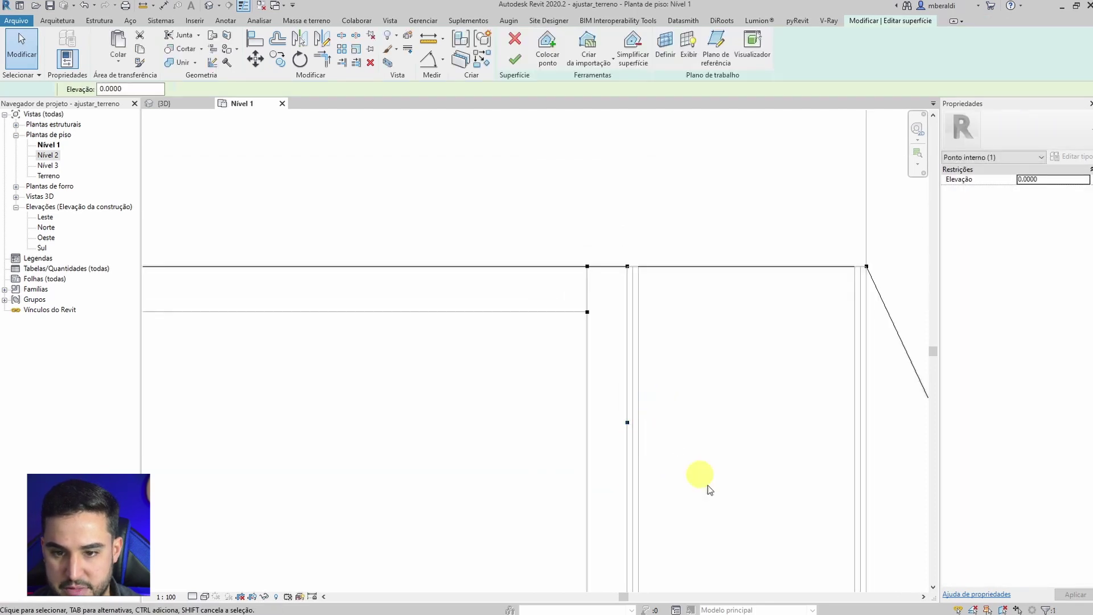
middle_drag(708, 486, 684, 125)
key(Escape)
Step: Move the other two intermediate stair points onto the same wall-side edge line of the stair
scroll(598, 160, up, 2)
click(555, 123)
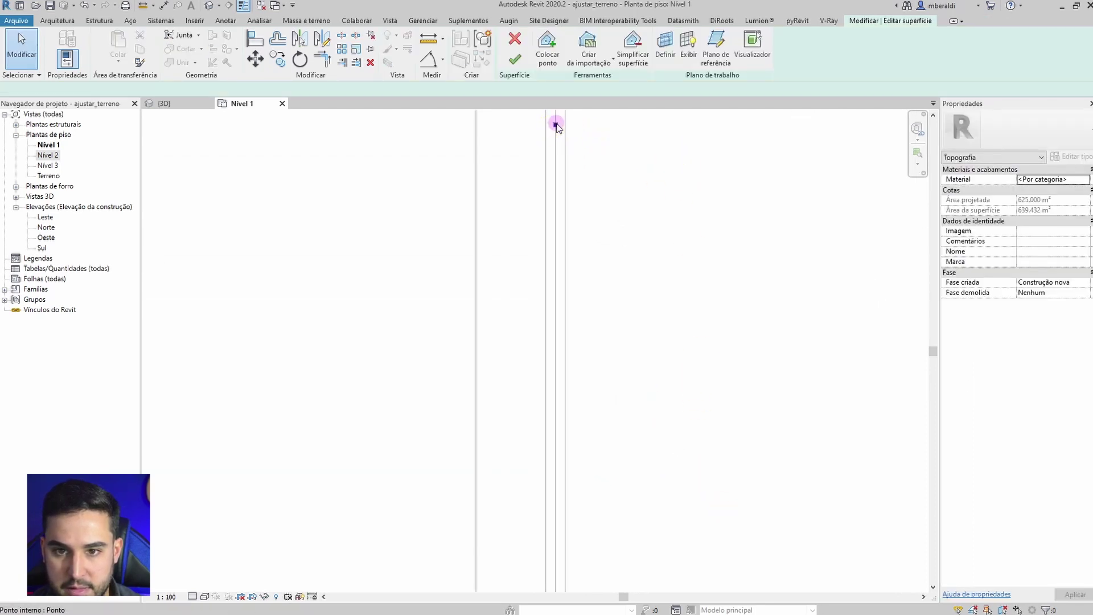
scroll(582, 186, down, 2)
middle_drag(585, 184, 610, 436)
scroll(587, 398, up, 2)
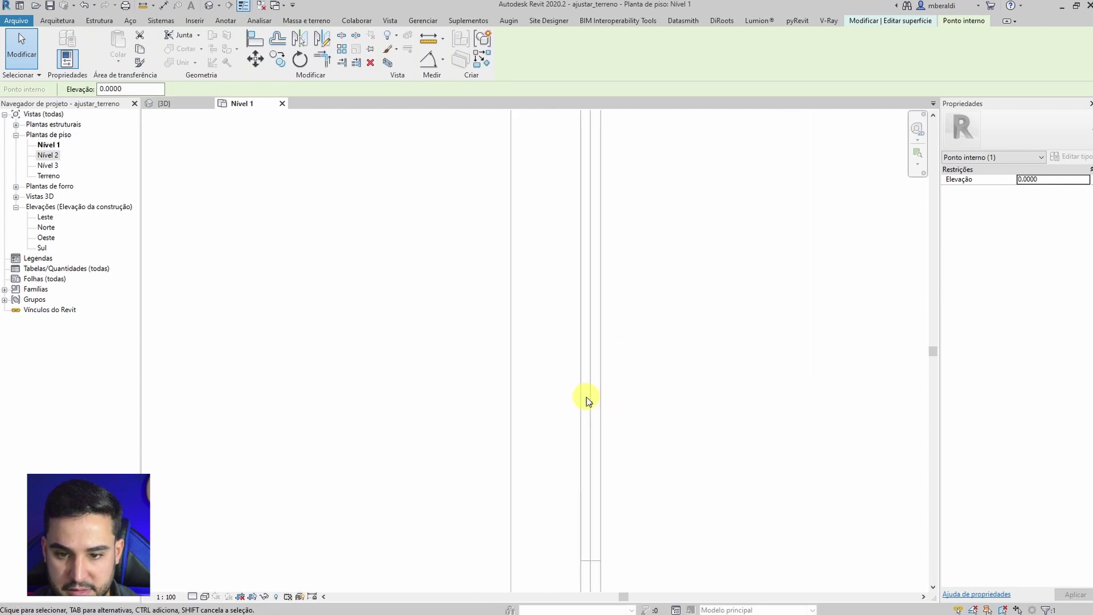
drag(589, 404, 578, 406)
scroll(578, 407, down, 2)
middle_drag(607, 419, 620, 185)
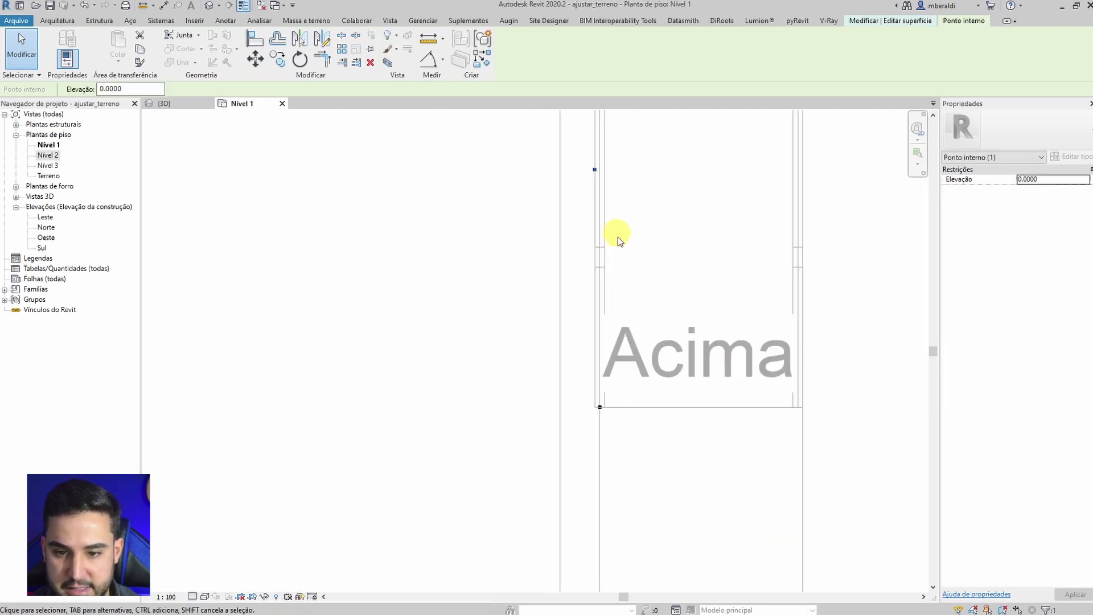
scroll(598, 407, up, 2)
key(Escape)
scroll(655, 489, down, 3)
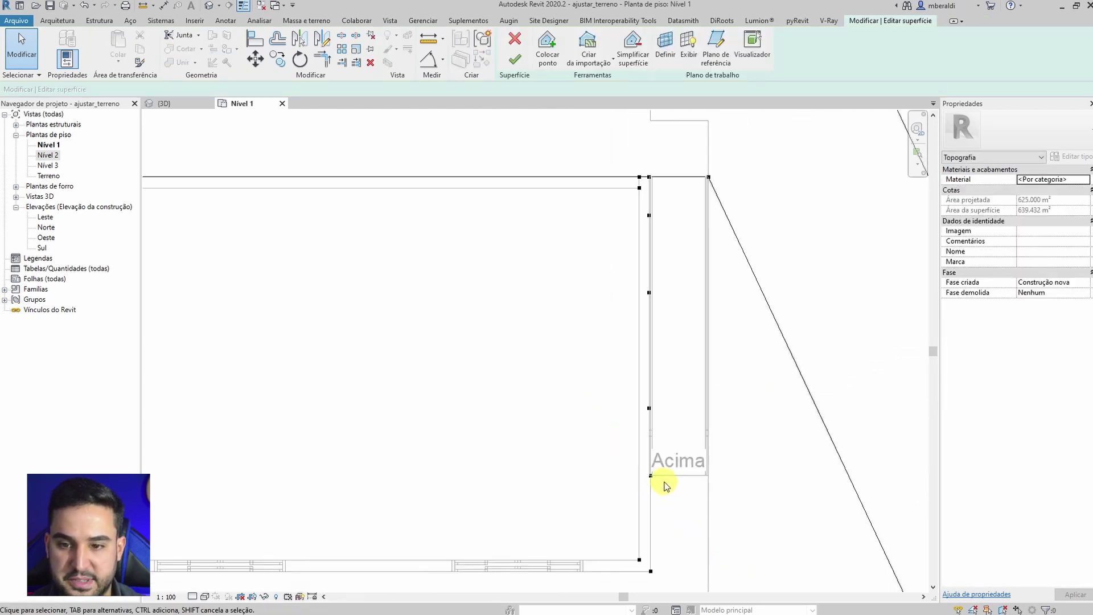
Step: Examine the surface points placed along the stair and around the lower floor walls and slab
scroll(556, 415, up, 4)
middle_drag(656, 283, 663, 427)
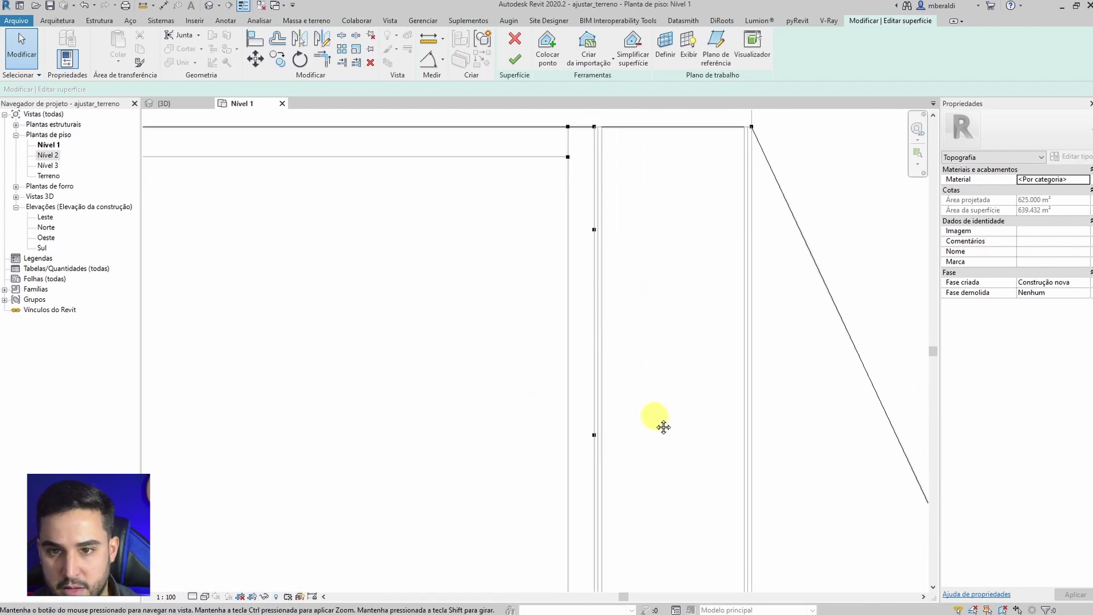
middle_drag(654, 358, 655, 136)
scroll(681, 171, down, 2)
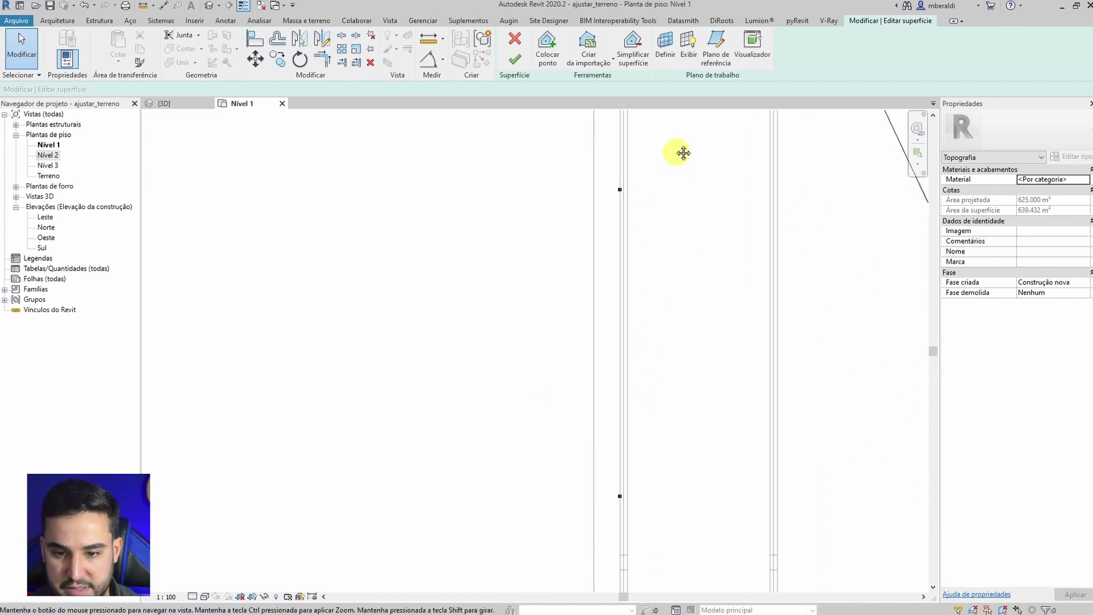
middle_drag(665, 495, 714, 612)
scroll(609, 444, down, 2)
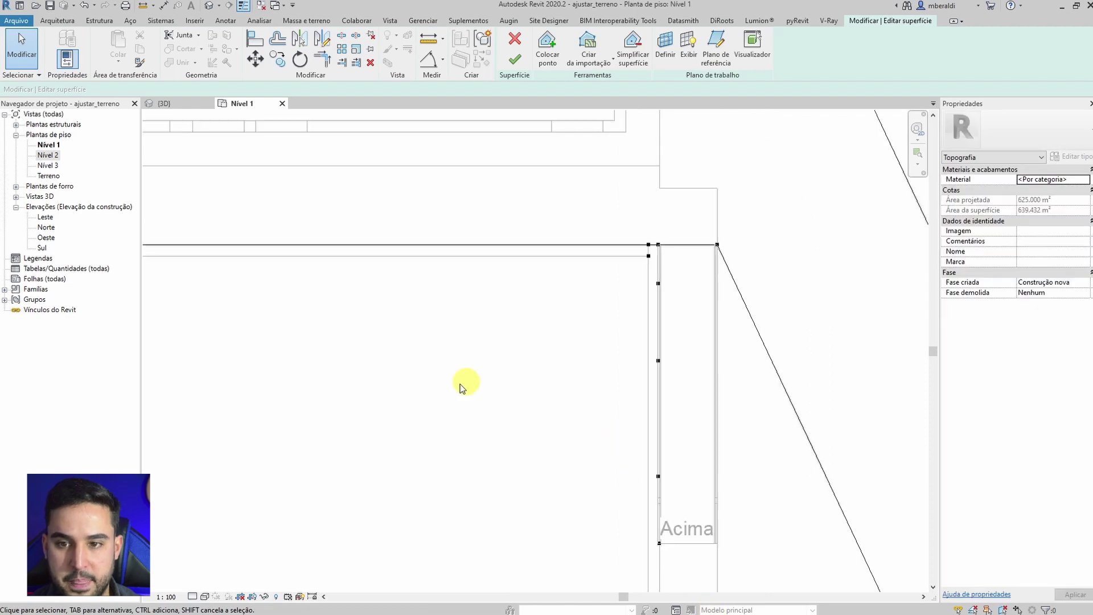
middle_drag(463, 385, 685, 276)
scroll(535, 347, down, 1)
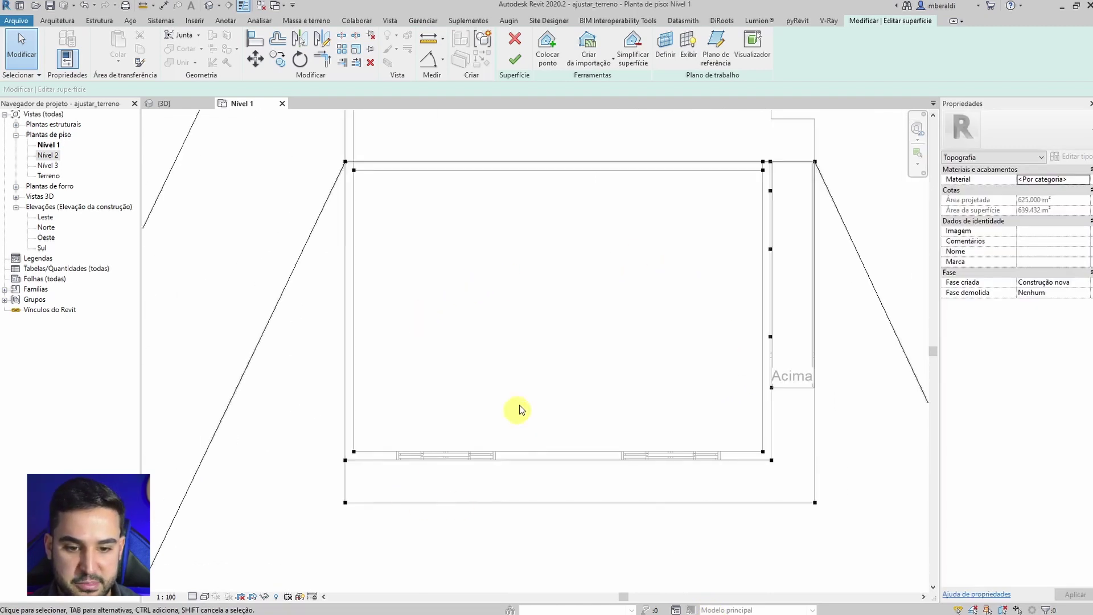
Step: Place elevation 0 points at the two front outer corners of the upper walls and the two rear corners of the stair landing
middle_drag(551, 334, 502, 436)
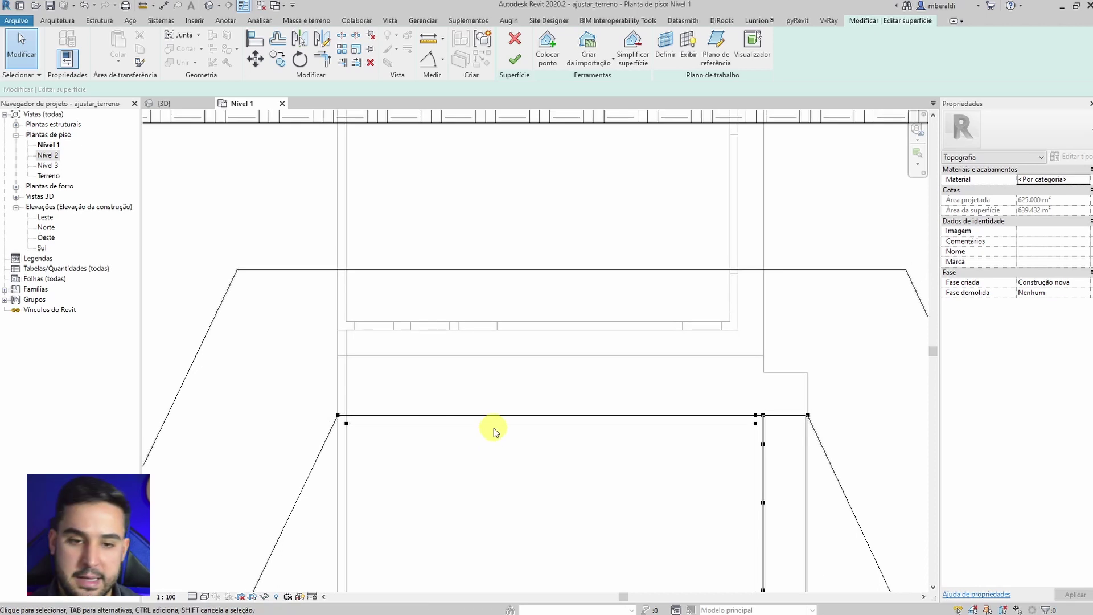
middle_drag(518, 306, 460, 447)
click(541, 57)
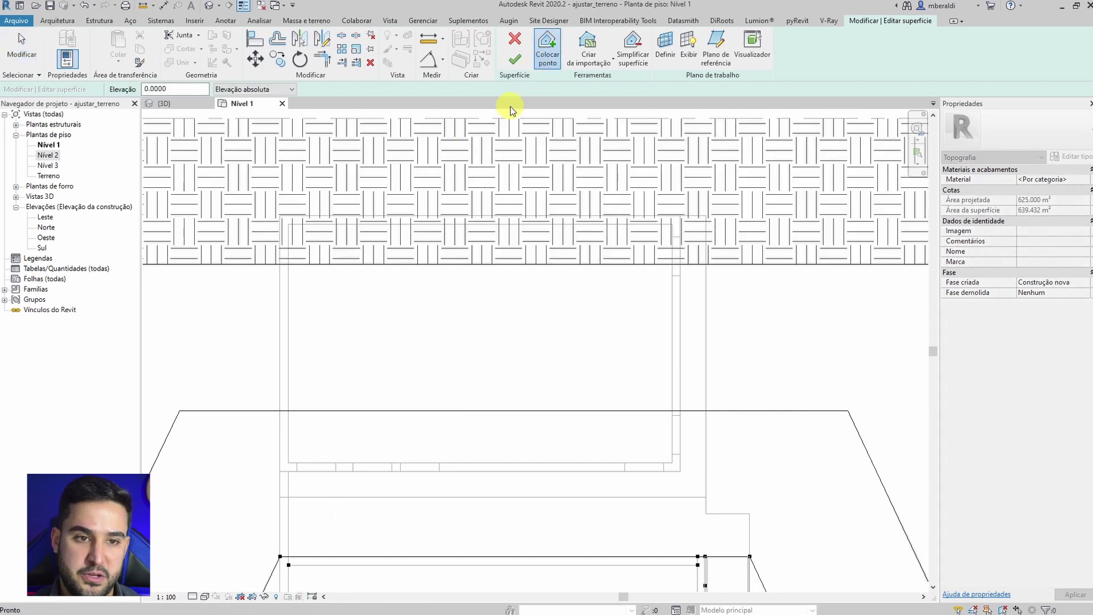
scroll(283, 544, up, 2)
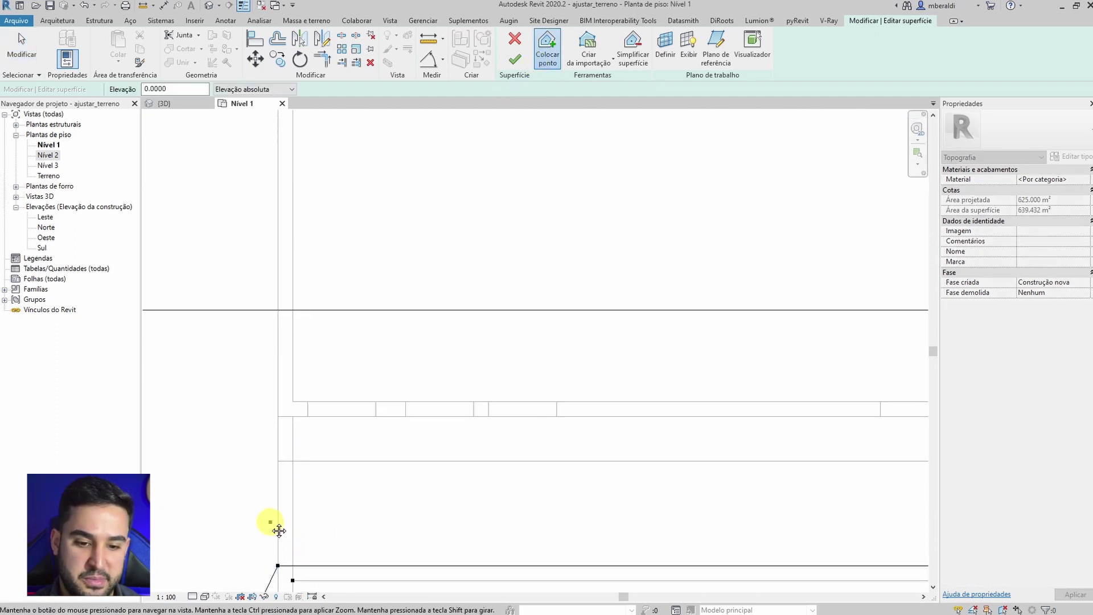
middle_drag(271, 523, 257, 452)
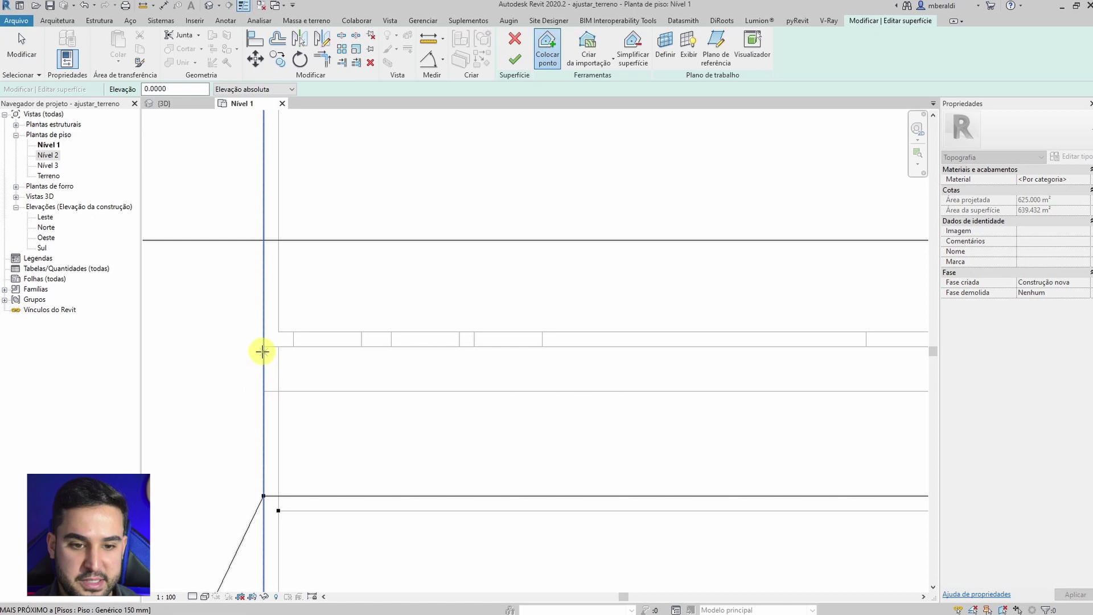
click(262, 347)
scroll(316, 390, down, 2)
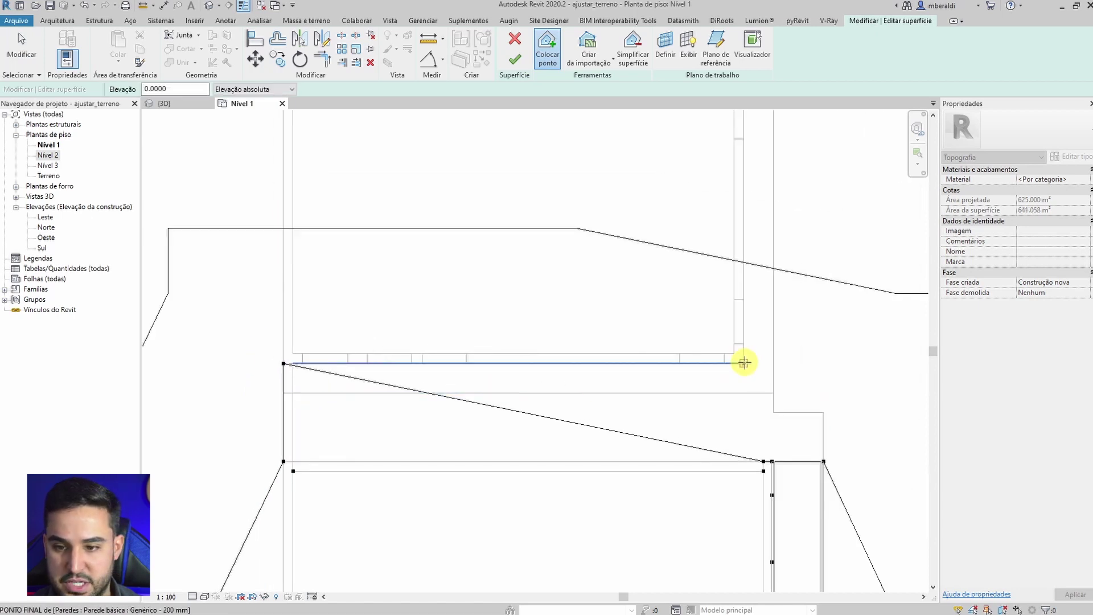
click(745, 362)
click(773, 412)
click(823, 412)
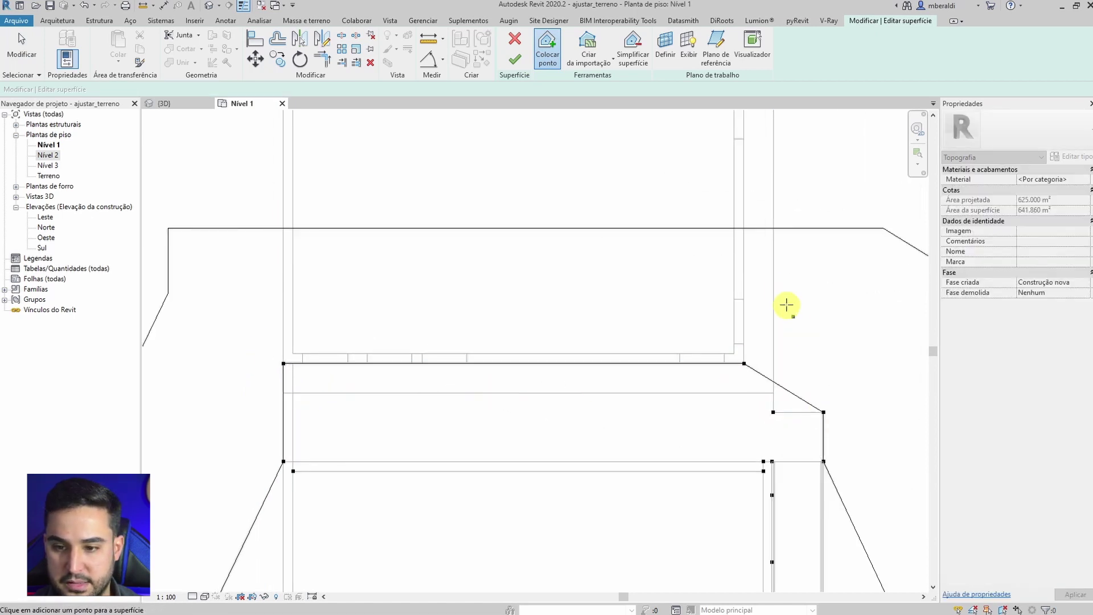
Step: Add elevation 0 points at the rear right wall corner, rear right slab corner and rear left corner of the upper floor
middle_drag(787, 305, 776, 460)
click(747, 222)
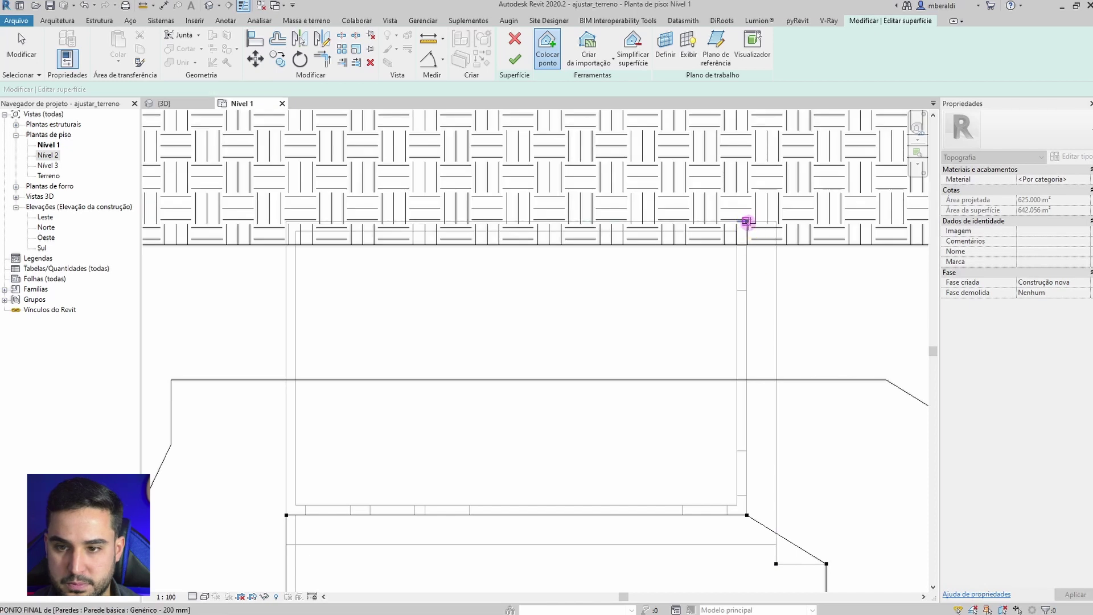
click(776, 221)
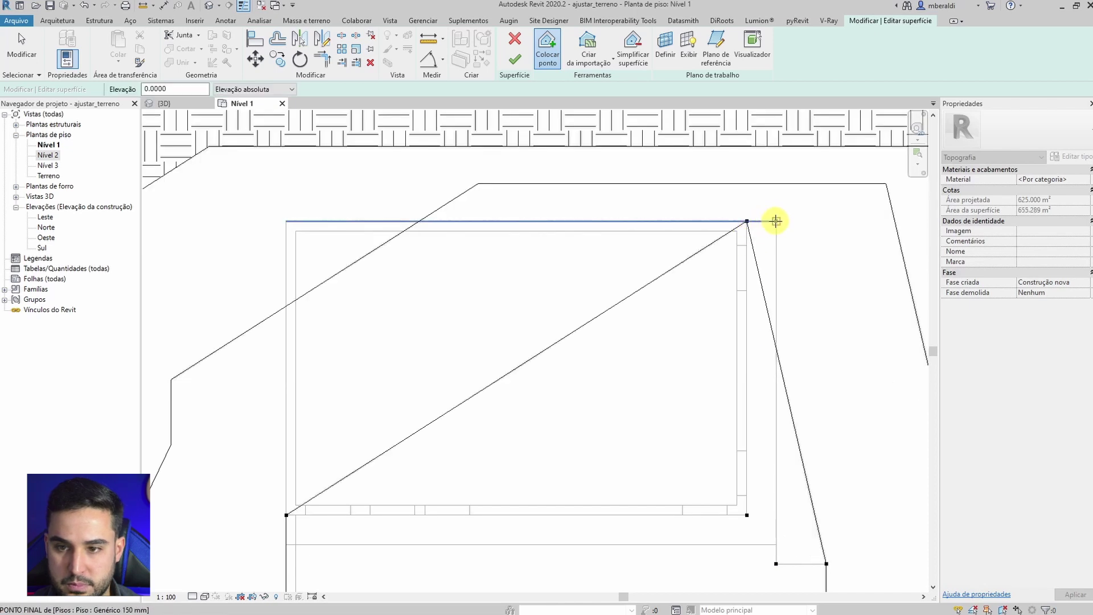
click(286, 222)
scroll(264, 208, down, 2)
middle_drag(401, 334, 413, 248)
scroll(412, 249, down, 2)
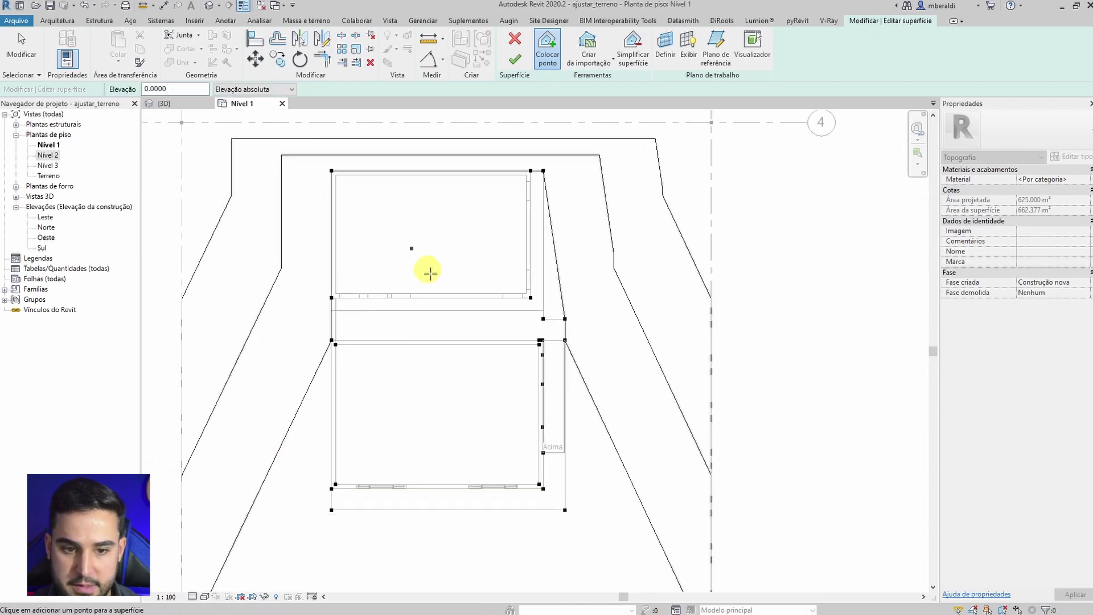
Step: Add elevation 0 points at the right end and the middle of the upper floor slab's front edge
middle_drag(478, 398, 477, 410)
scroll(553, 326, up, 2)
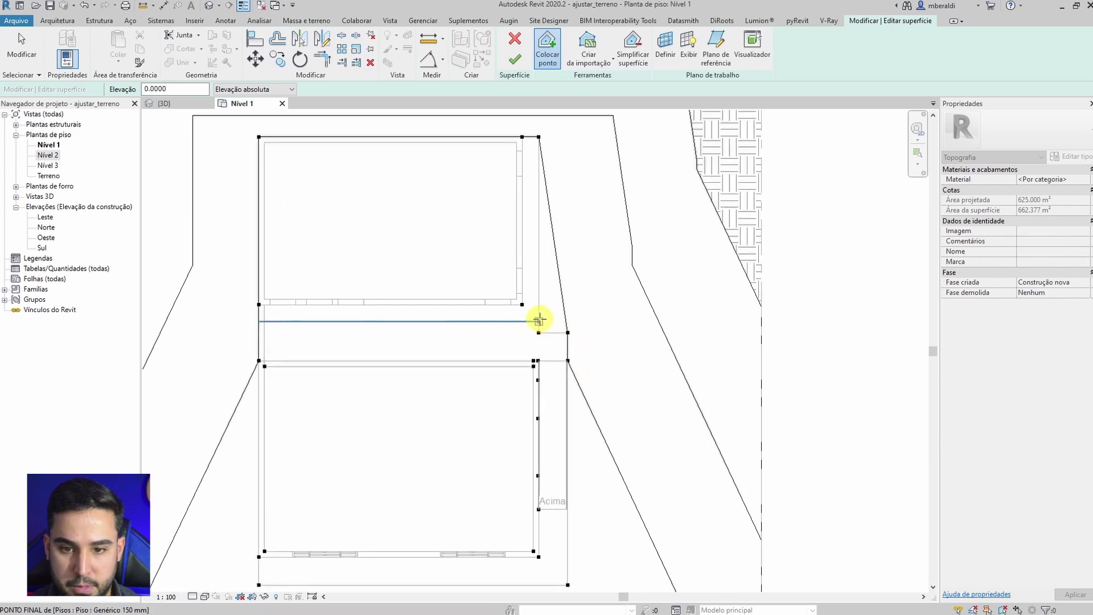
click(397, 320)
scroll(401, 298, down, 3)
mouse_move(436, 411)
middle_down()
mouse_move(449, 437)
mouse_move(447, 413)
middle_up()
key(Escape)
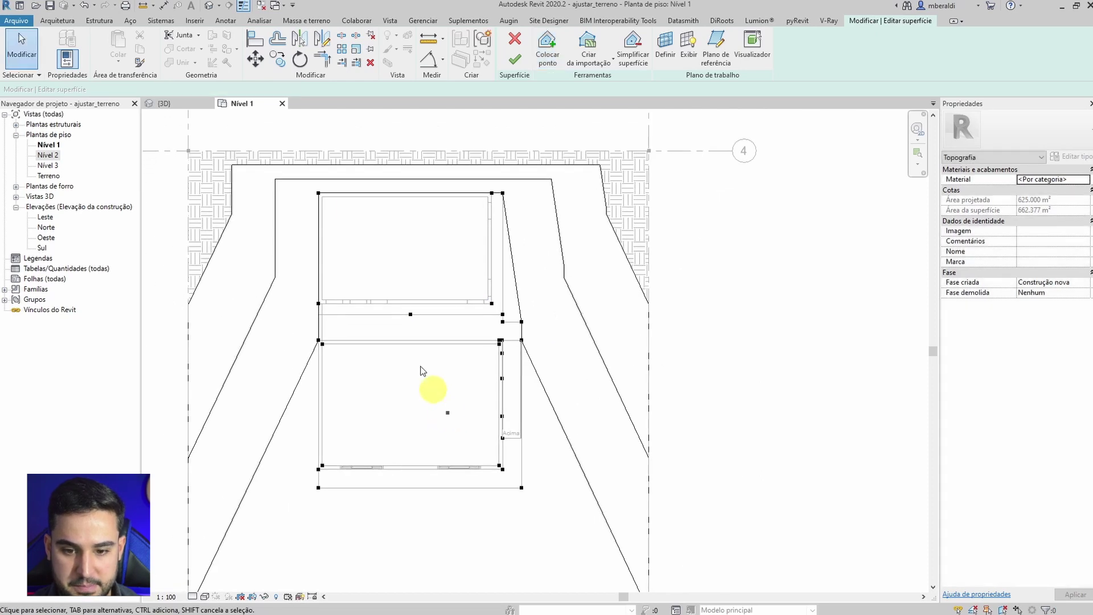
Step: Finish the surface edit and examine the reshaped terrain around the house in the 3D view
click(515, 59)
key(ctrl+Tab)
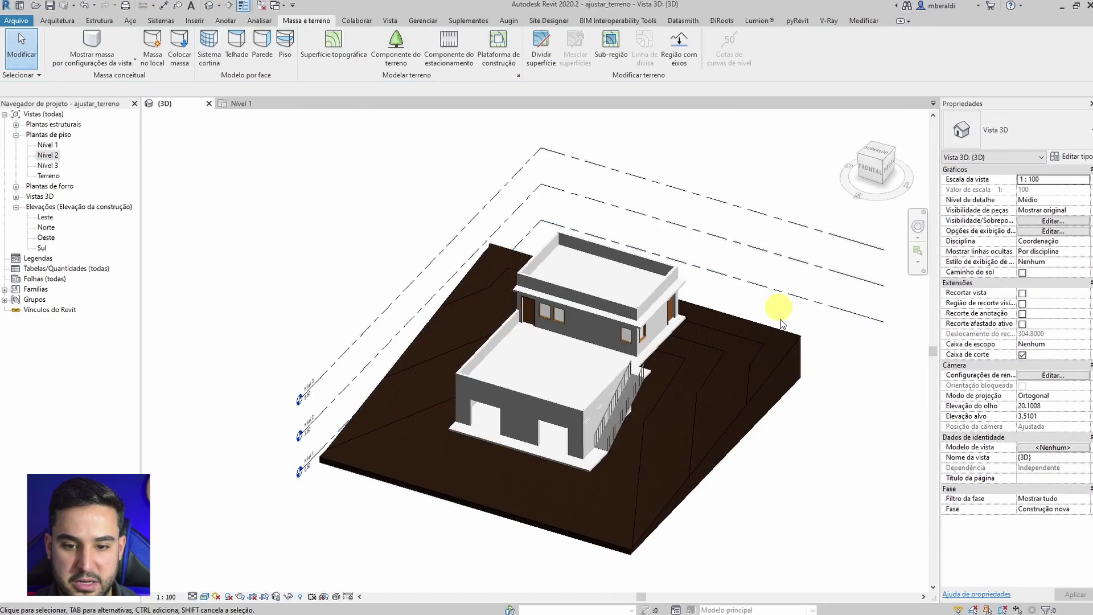
shift+middle_drag(782, 323, 713, 493)
scroll(540, 428, up, 4)
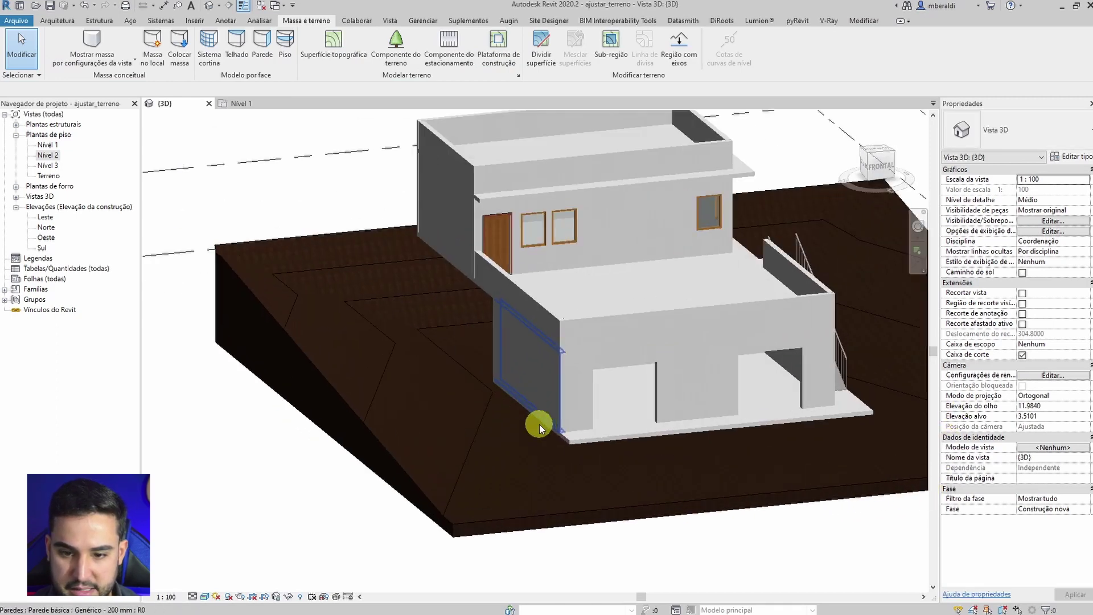
scroll(540, 428, up, 3)
shift+middle_drag(589, 442, 745, 460)
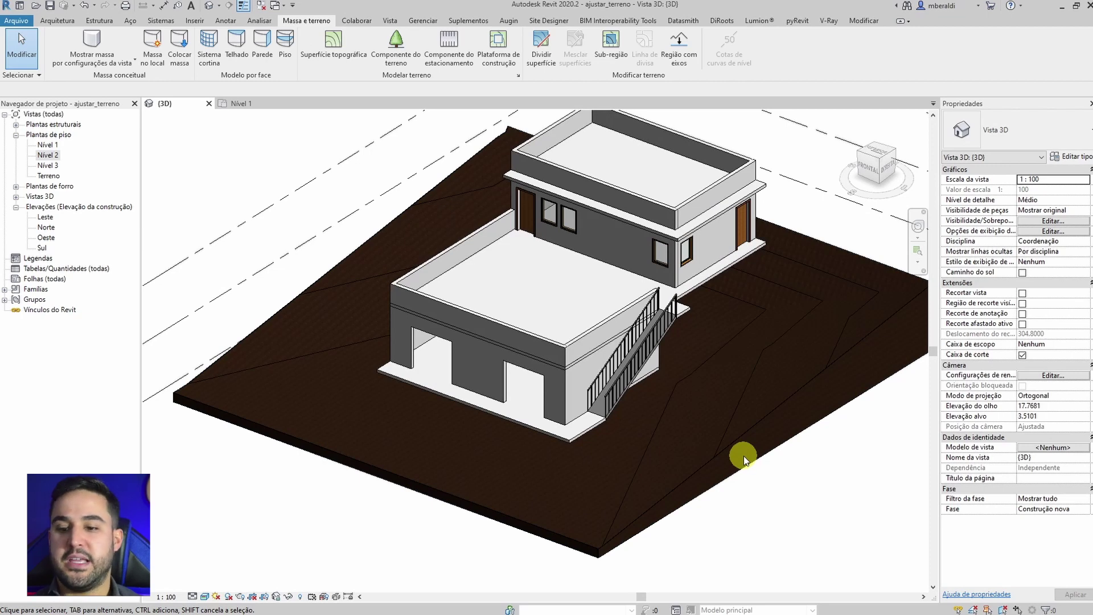
Step: Edit the terrain surface again and align the points at the lower slab's two front corners with the slab's bottom edge
click(731, 447)
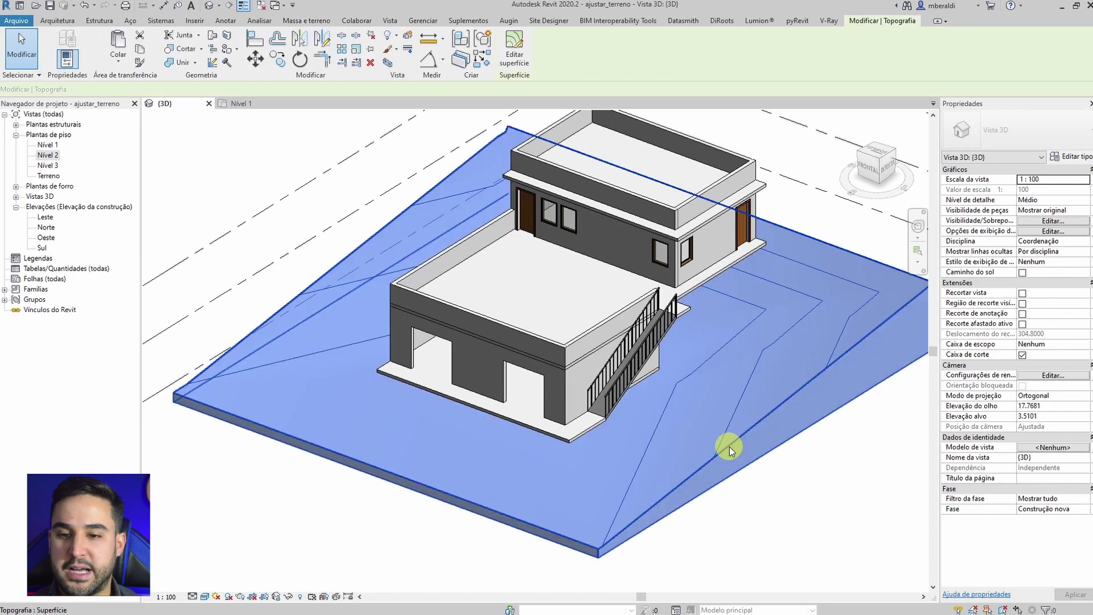
click(525, 58)
scroll(496, 433, up, 5)
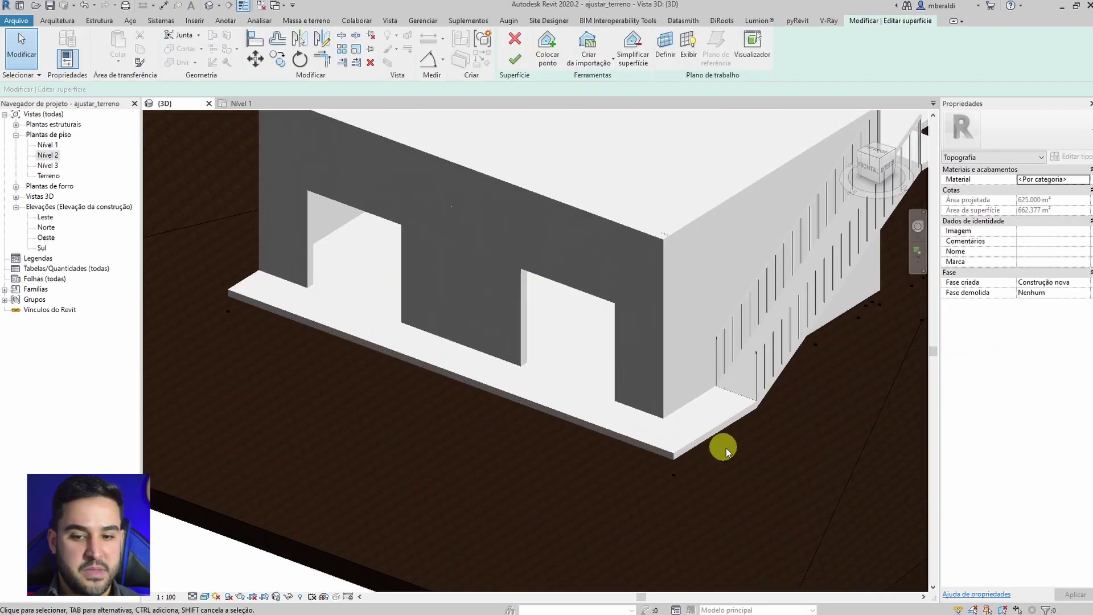
scroll(726, 449, up, 3)
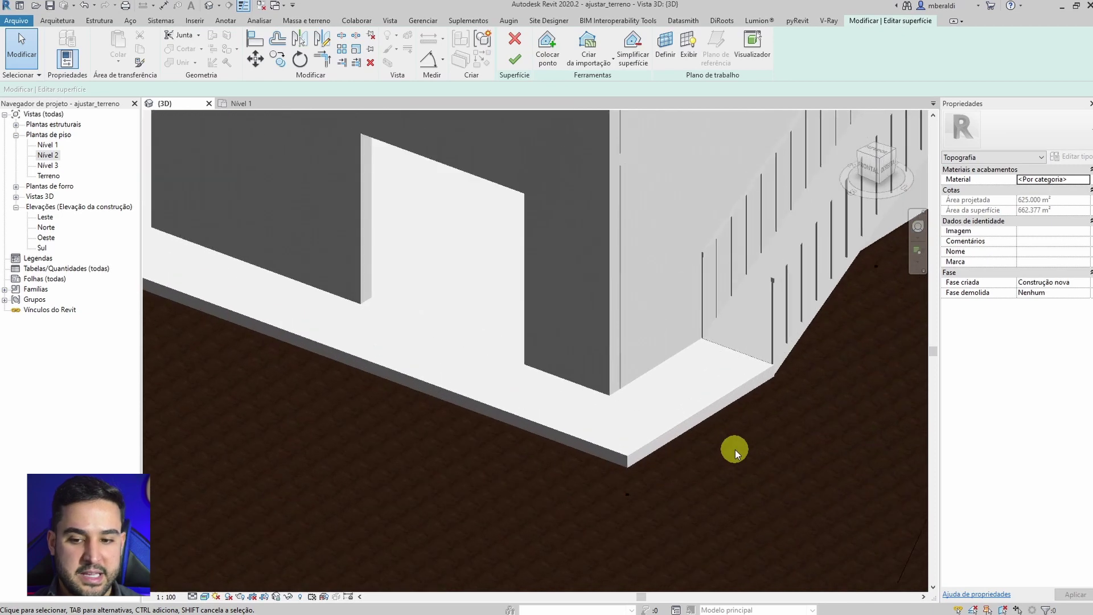
click(255, 42)
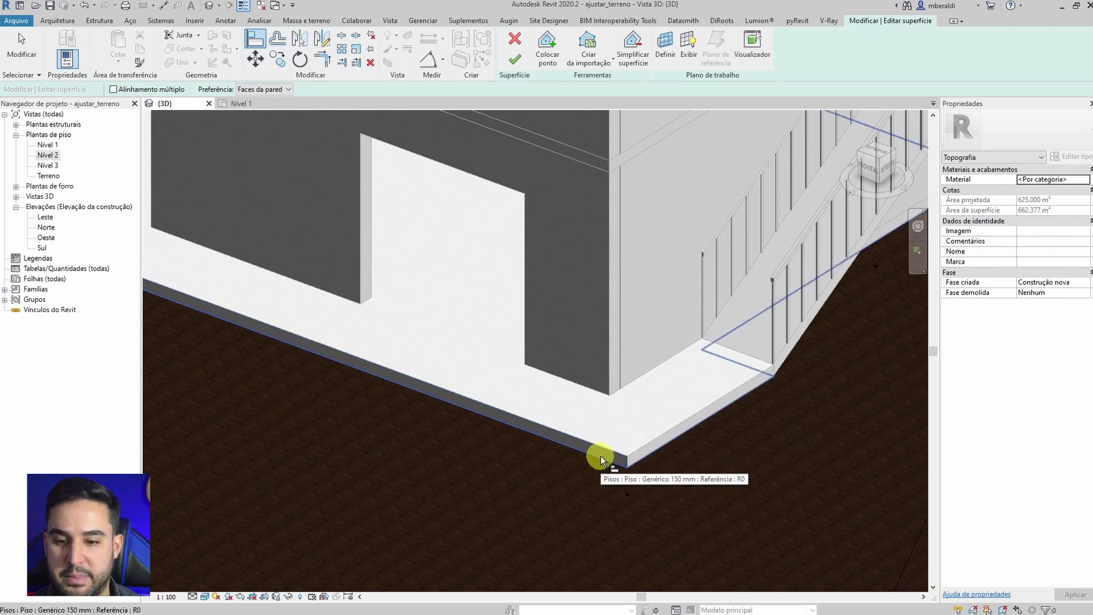
click(600, 455)
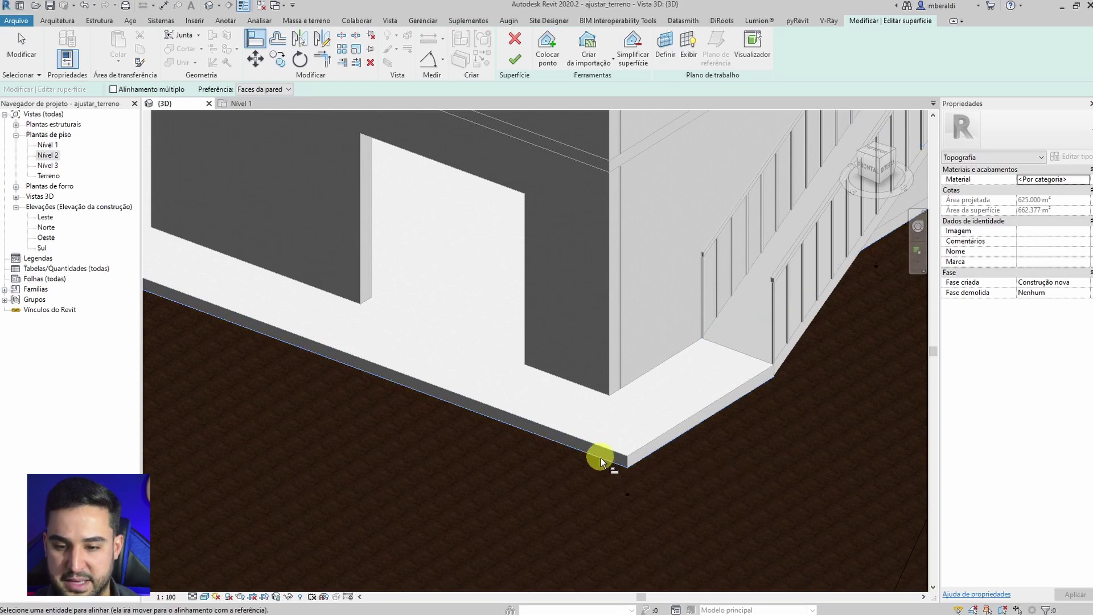
shift+middle_drag(629, 494, 479, 460)
scroll(480, 460, up, 3)
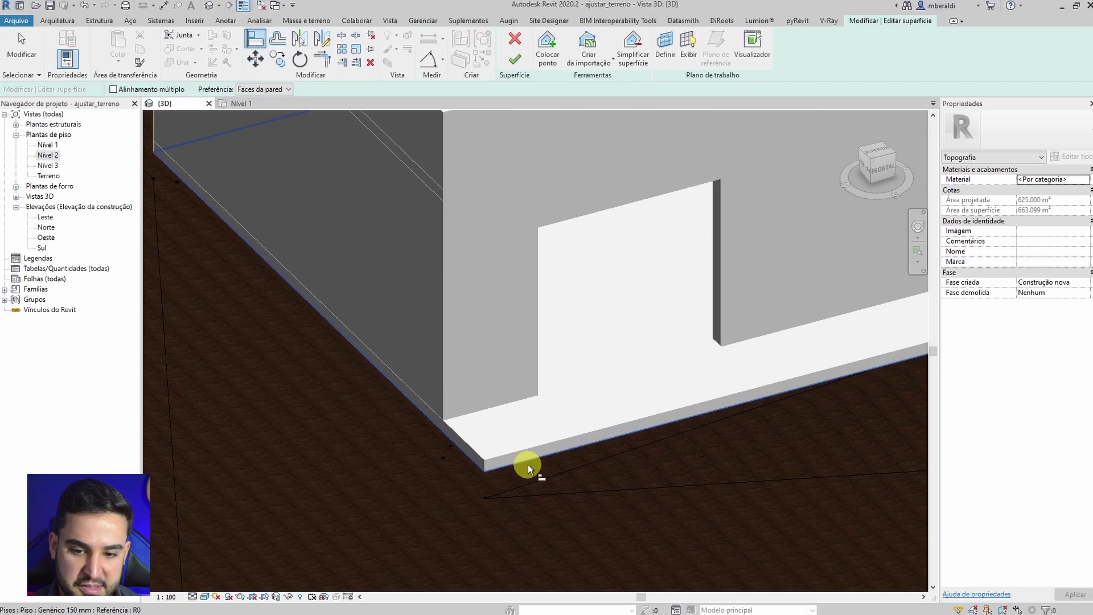
click(485, 494)
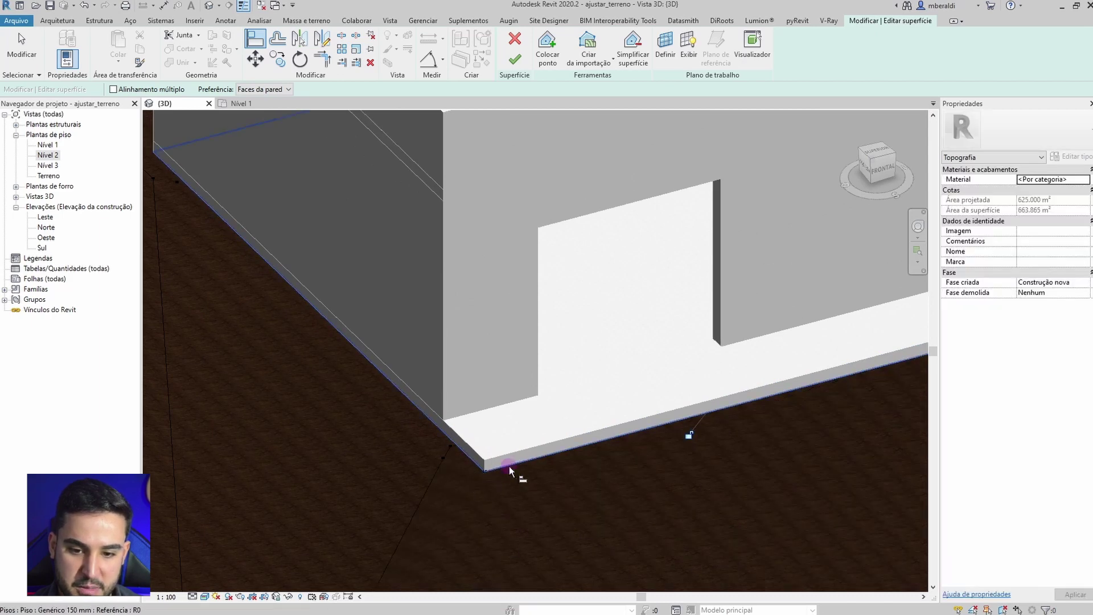
Step: Align the two terrain points beside the lower floor's front left wall corner with the slab's bottom edge
click(448, 451)
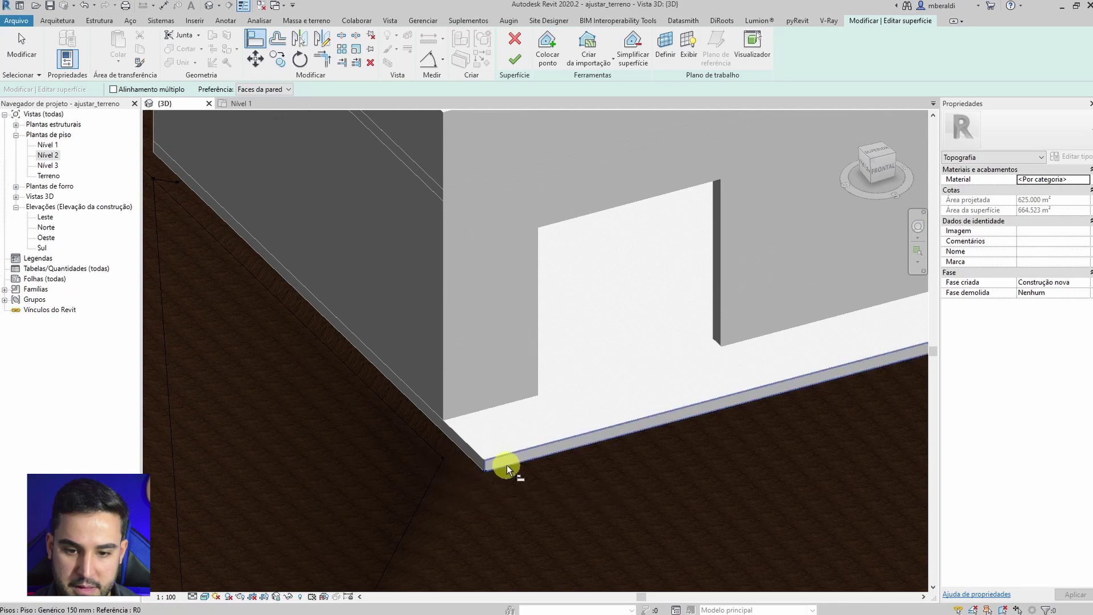
click(506, 465)
click(443, 456)
Step: Align the terrain points under the lower floor's rear left corner with the bottom edges of the slab
shift+middle_drag(454, 463, 254, 449)
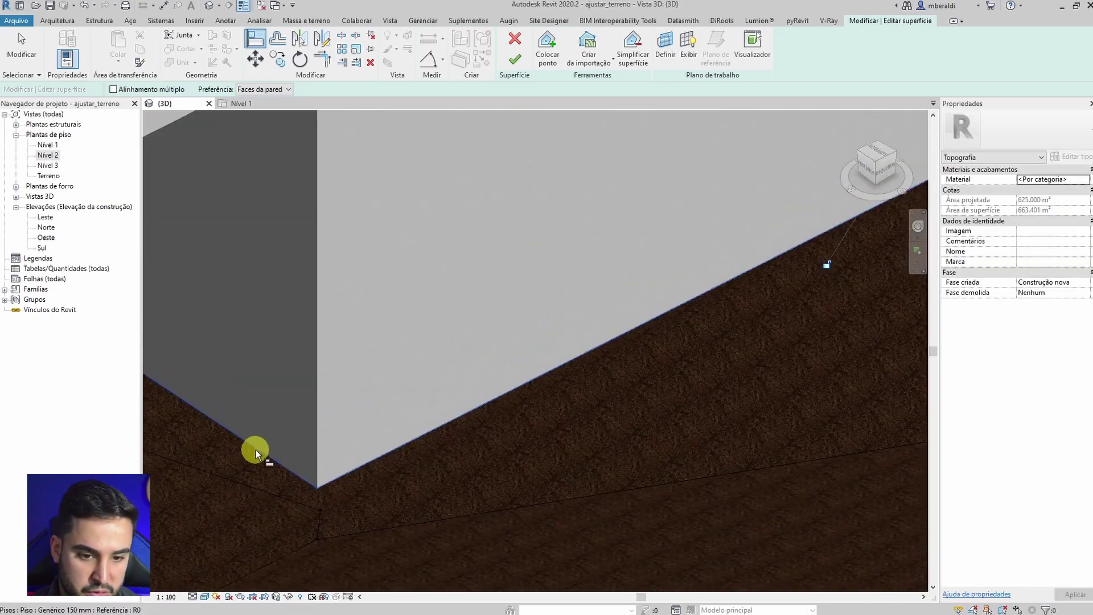
click(286, 473)
click(306, 487)
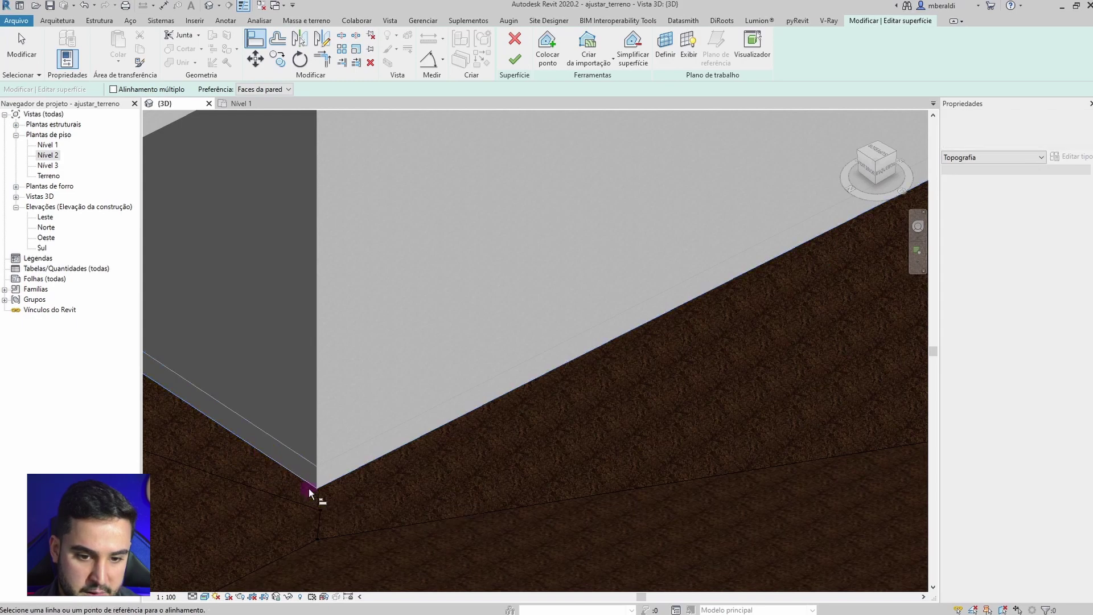
click(349, 479)
click(324, 514)
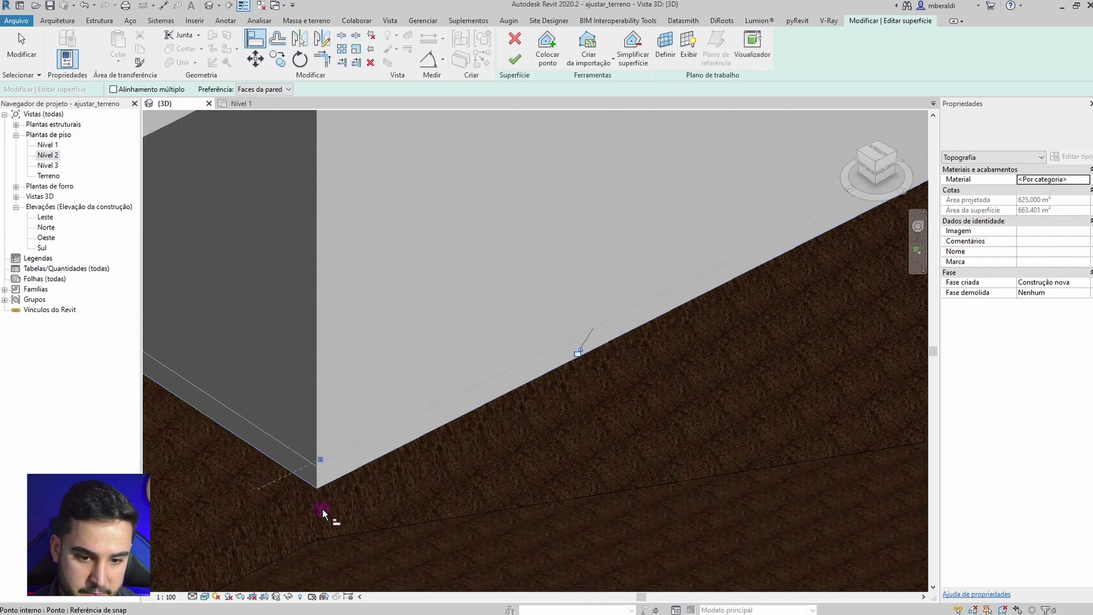
click(349, 471)
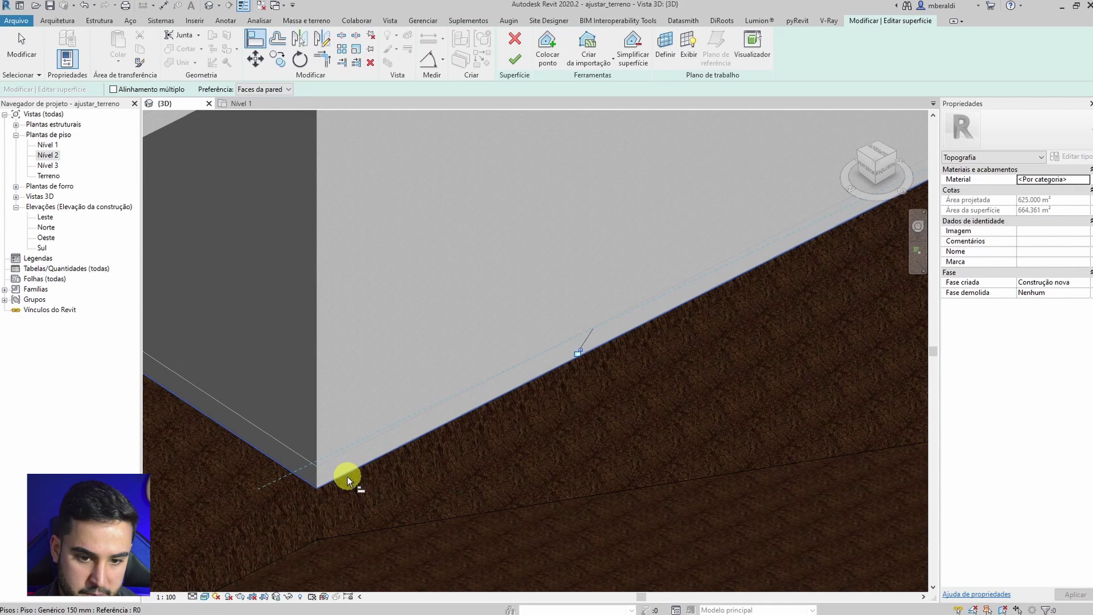
shift+middle_drag(347, 476, 361, 437)
click(361, 438)
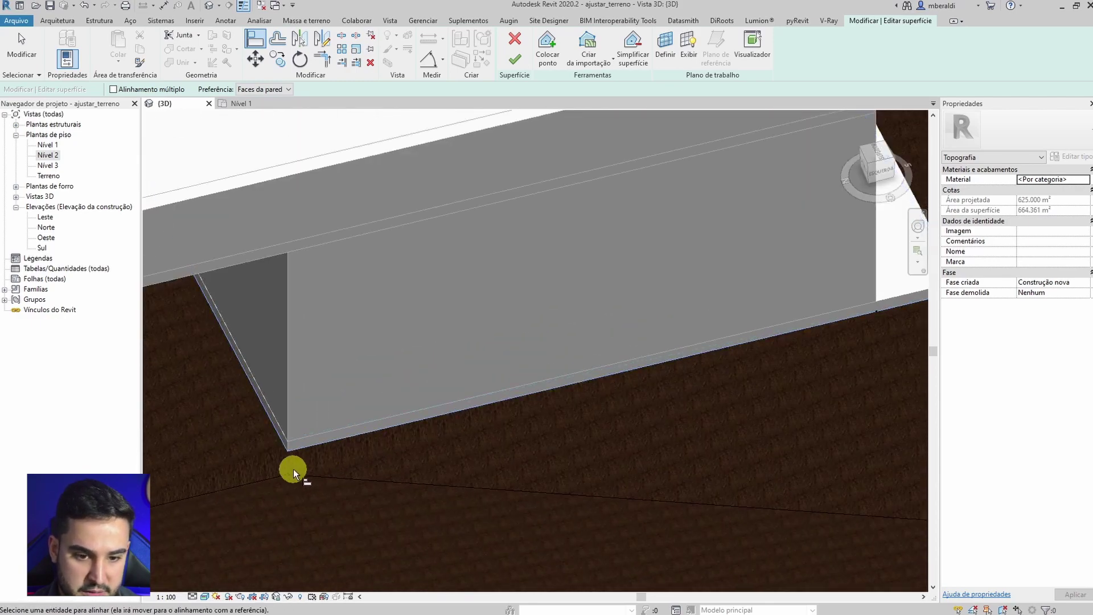
Step: Show the 3D view in wireframe and align the two terrain points around the foot of the stair with the slab's bottom edge
shift+middle_drag(432, 470, 449, 496)
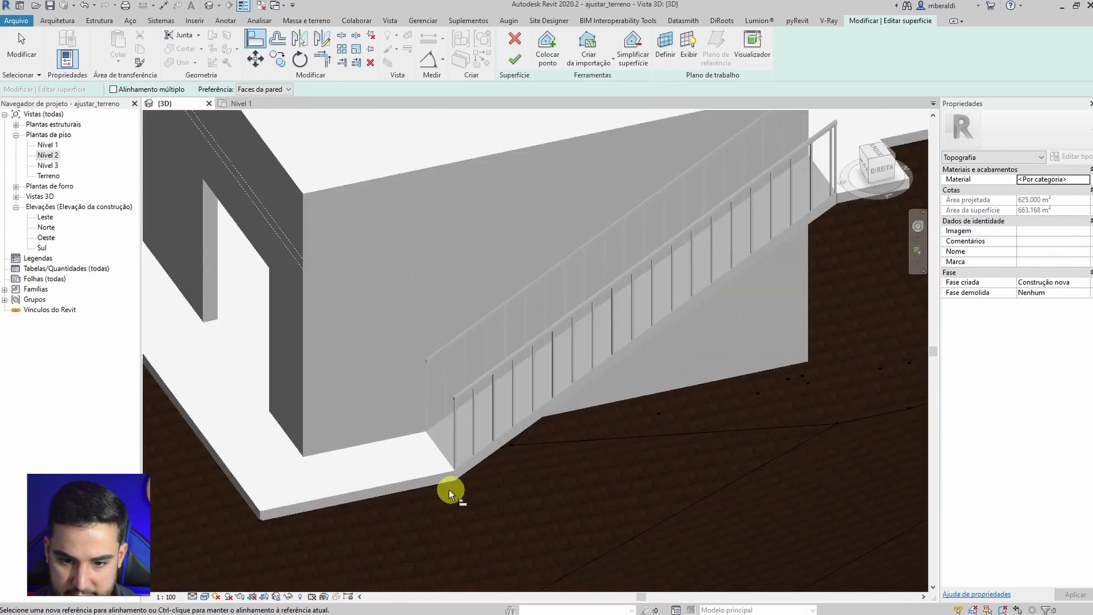
scroll(415, 488, up, 2)
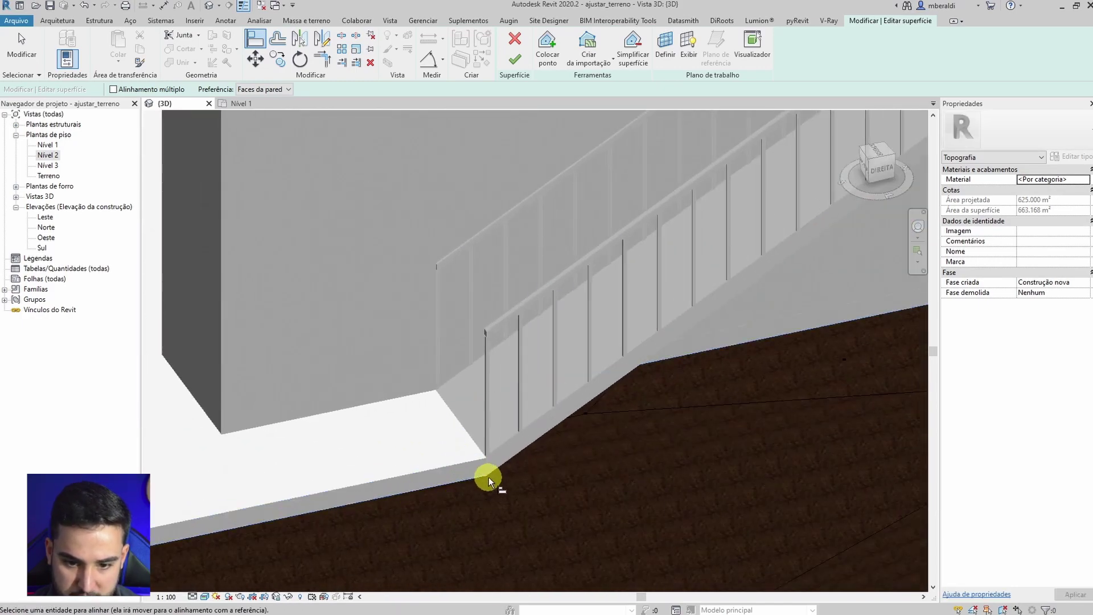
scroll(488, 477, down, 3)
mouse_move(488, 477)
shift+middle_down()
mouse_move(622, 456)
mouse_move(285, 459)
mouse_move(503, 462)
shift+middle_up()
click(204, 596)
click(248, 522)
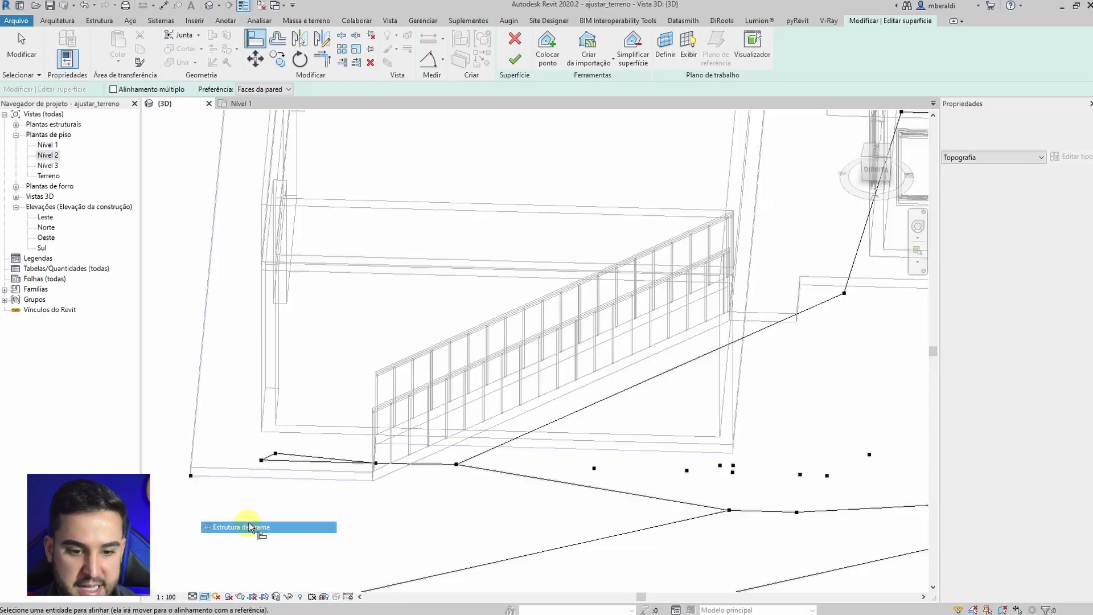
scroll(454, 454, up, 4)
middle_drag(483, 473, 467, 483)
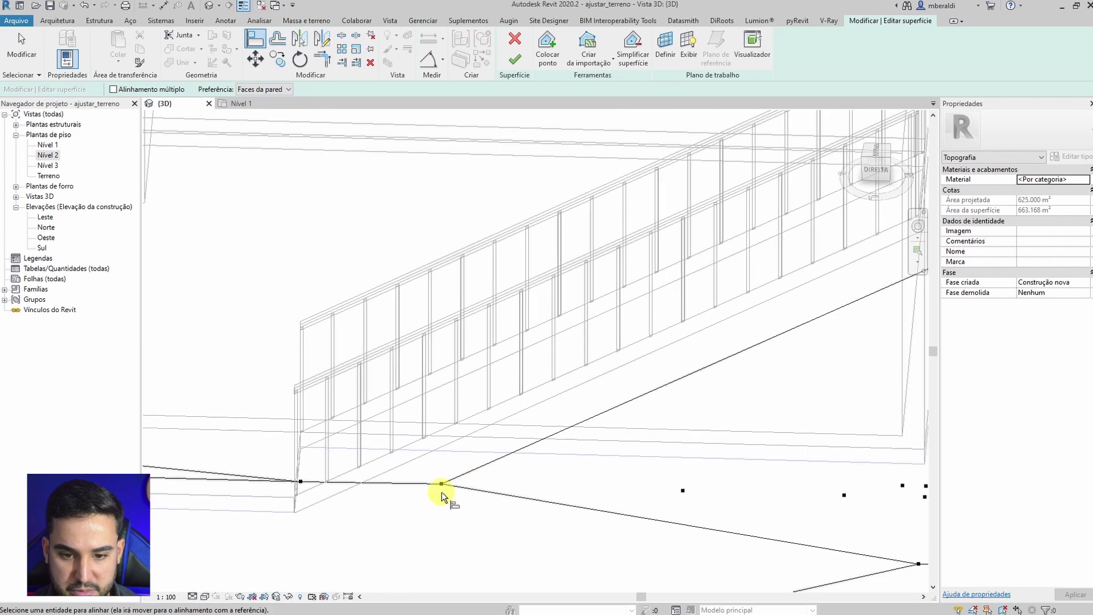
click(442, 488)
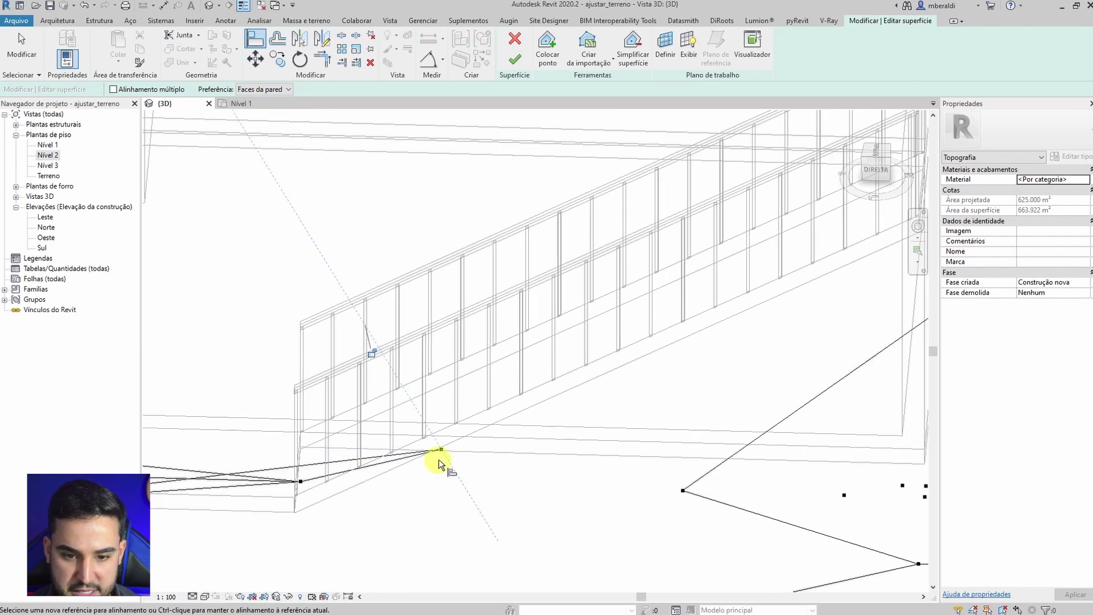
click(480, 452)
click(301, 483)
Step: Align a terrain point near the lower floor's front right wall corner with the bottom edge of the slab
scroll(430, 490, down, 2)
shift+middle_drag(429, 492, 598, 512)
click(504, 443)
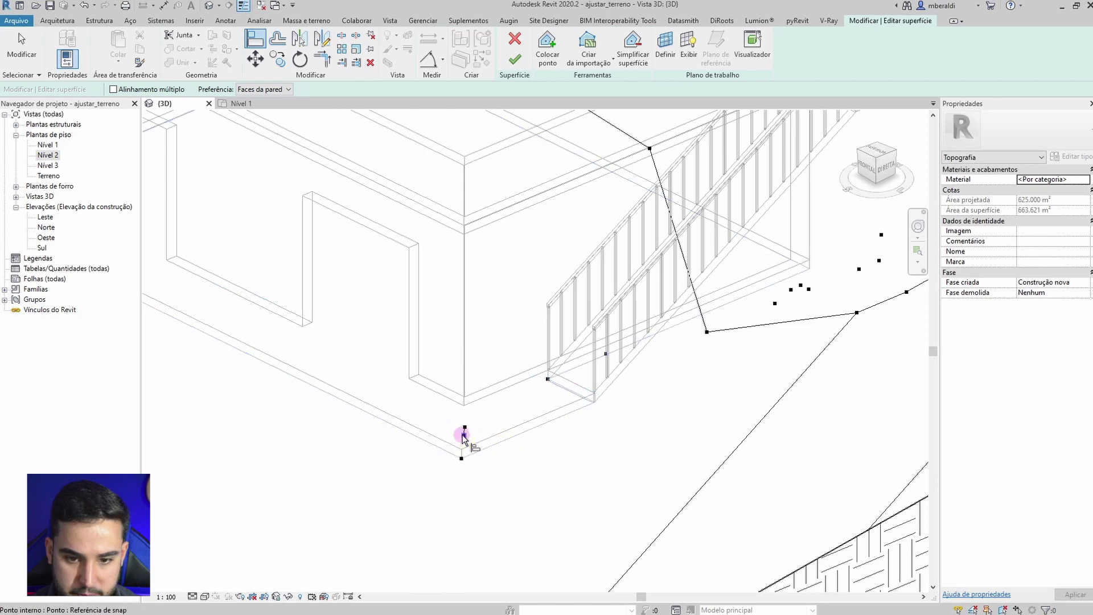
click(464, 434)
click(438, 449)
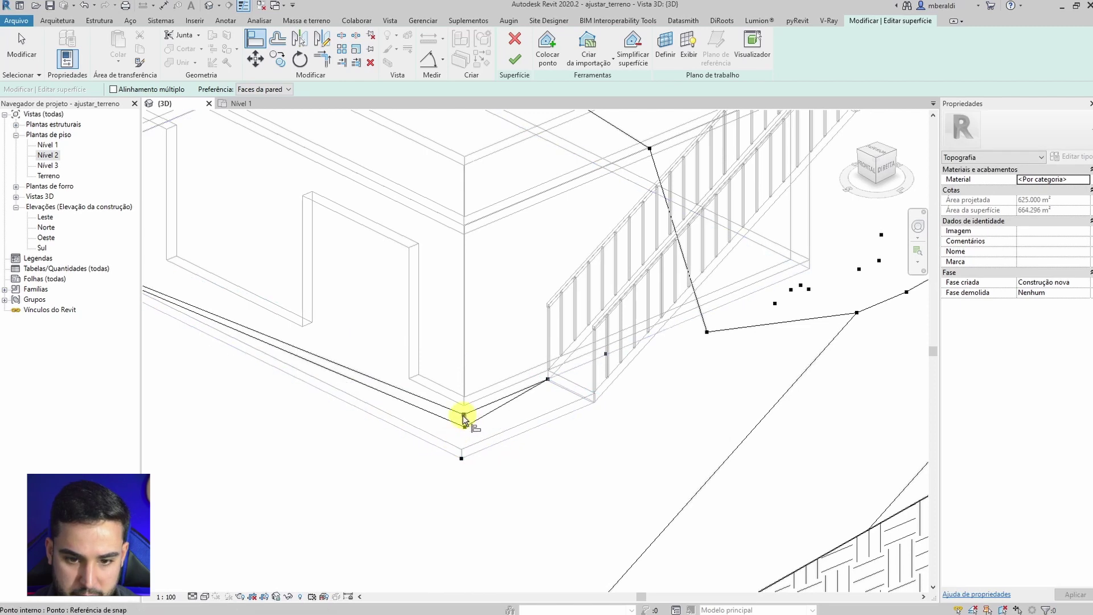
scroll(550, 483, down, 1)
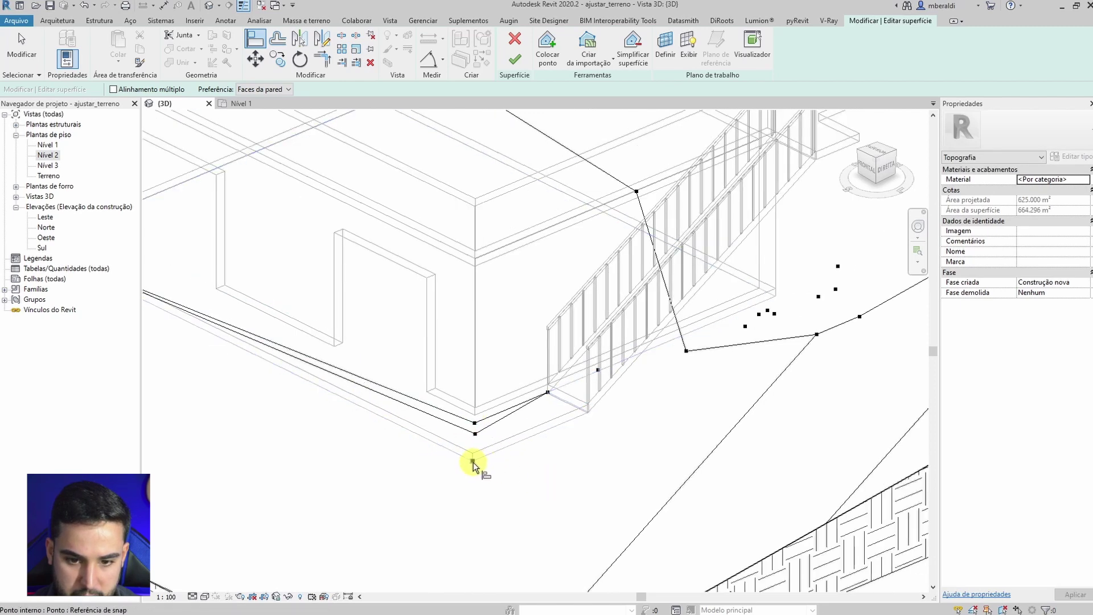
Step: Align the terrain points along the lower slab's stair side and near its rear right corner with the slab's bottom edges
shift+middle_drag(579, 484, 613, 489)
click(644, 449)
scroll(613, 489, up, 4)
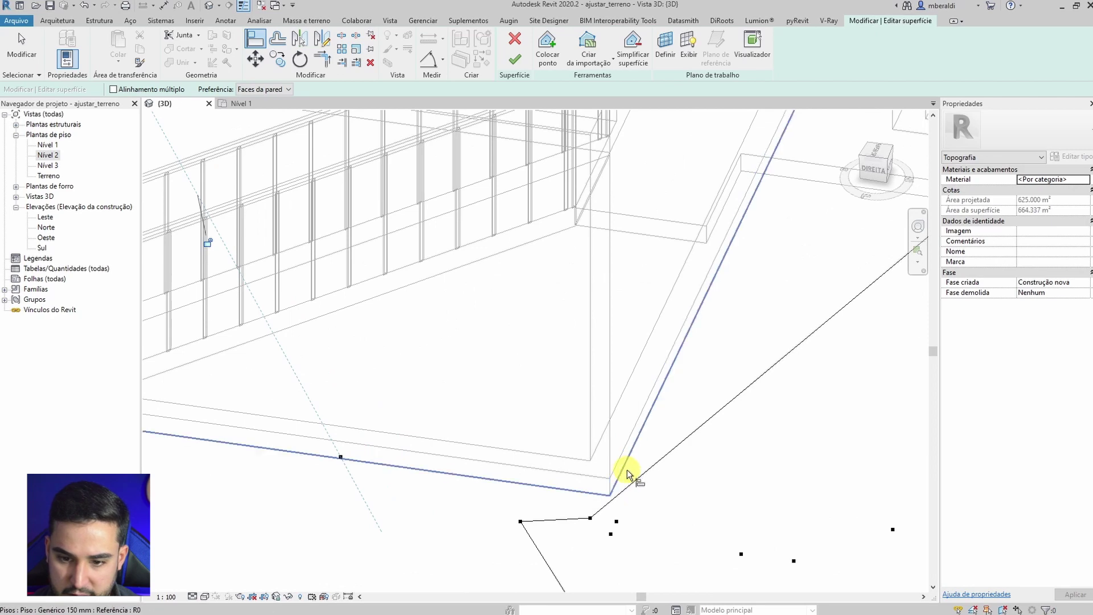
click(625, 470)
click(591, 517)
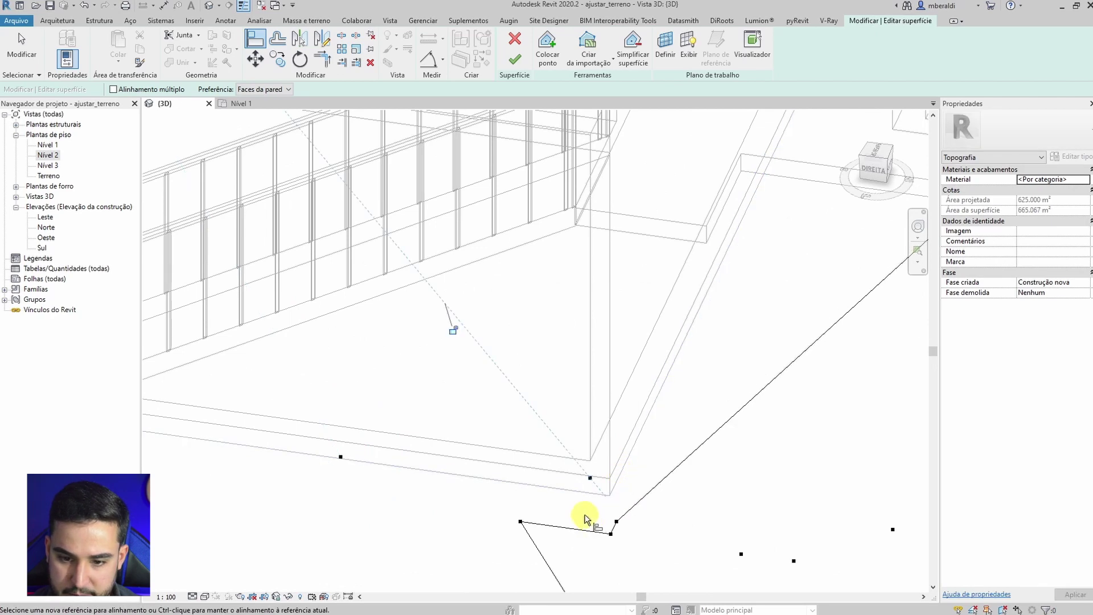
click(551, 493)
scroll(513, 518, down, 3)
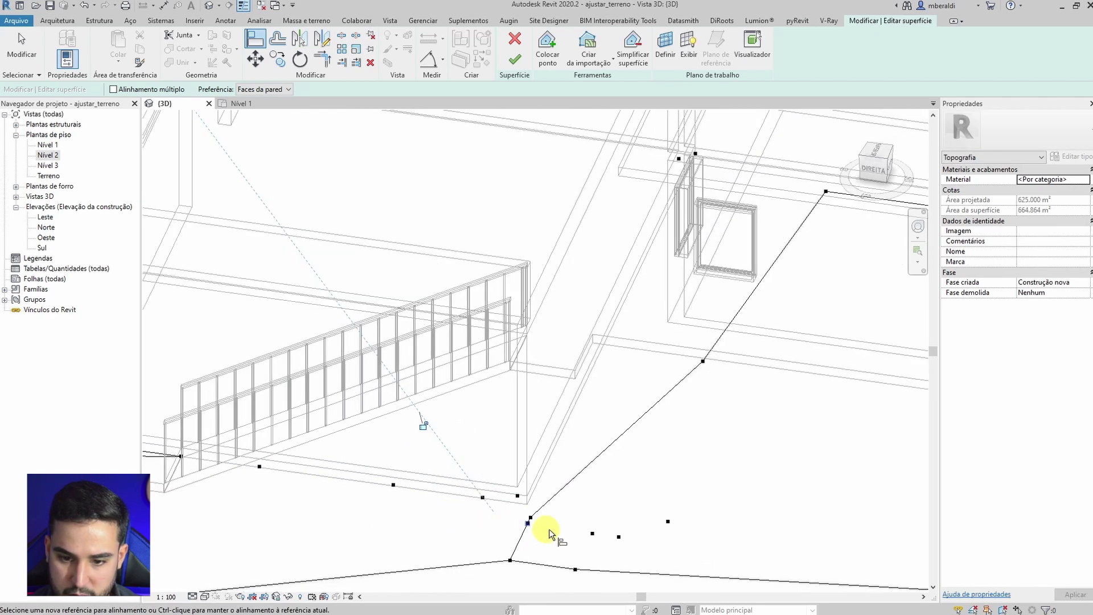
Step: Change the 3D view's visual style from wireframe to flat, consistent surface colors
shift+middle_drag(549, 524, 677, 526)
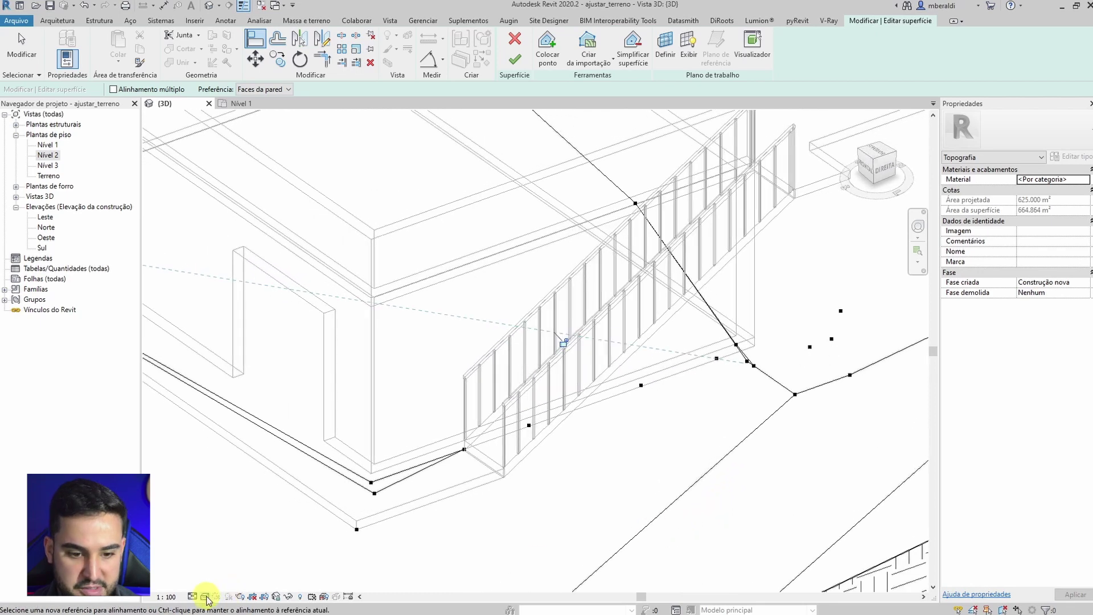
click(206, 596)
click(235, 573)
click(217, 596)
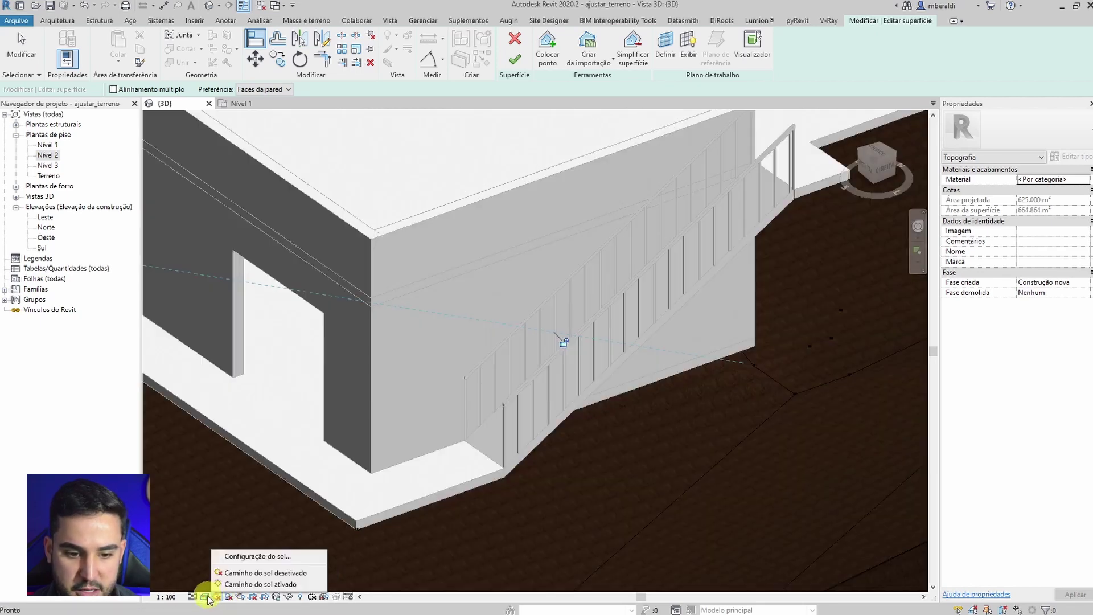
click(204, 596)
click(242, 566)
Step: Align the remaining terrain points at and beyond the lower slab's rear right corner with the slab edges, and end the Align command
shift+middle_drag(677, 454, 516, 439)
scroll(516, 441, up, 3)
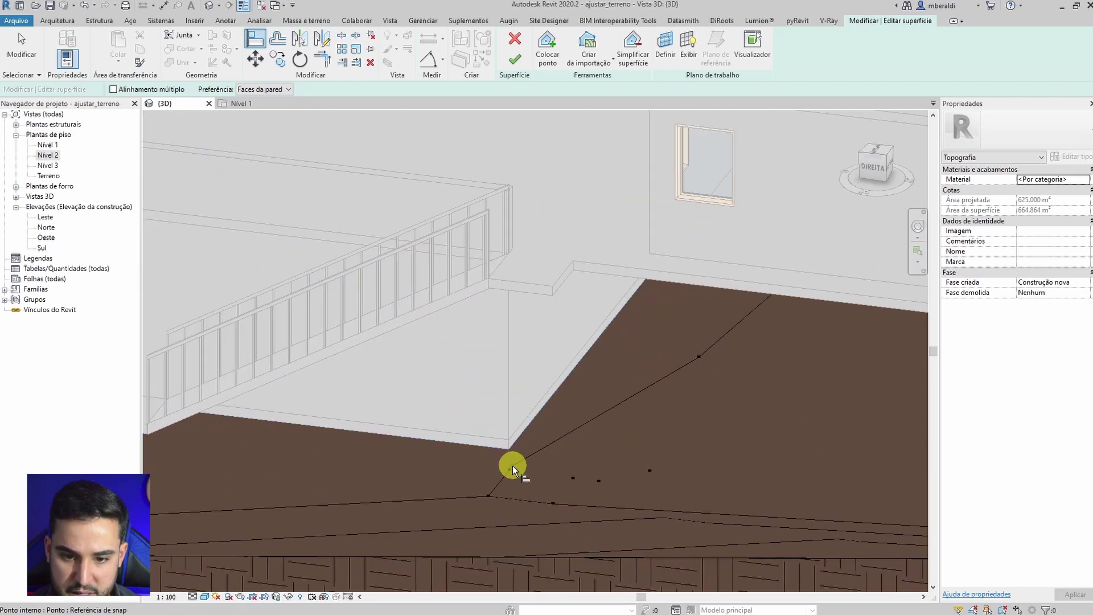
click(837, 273)
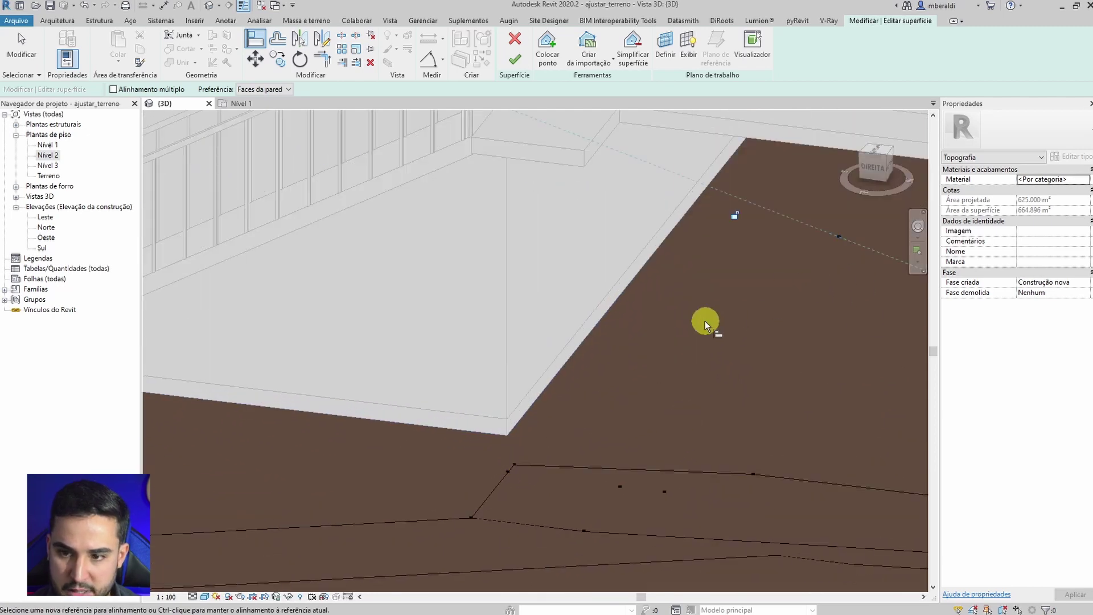
drag(514, 462, 521, 422)
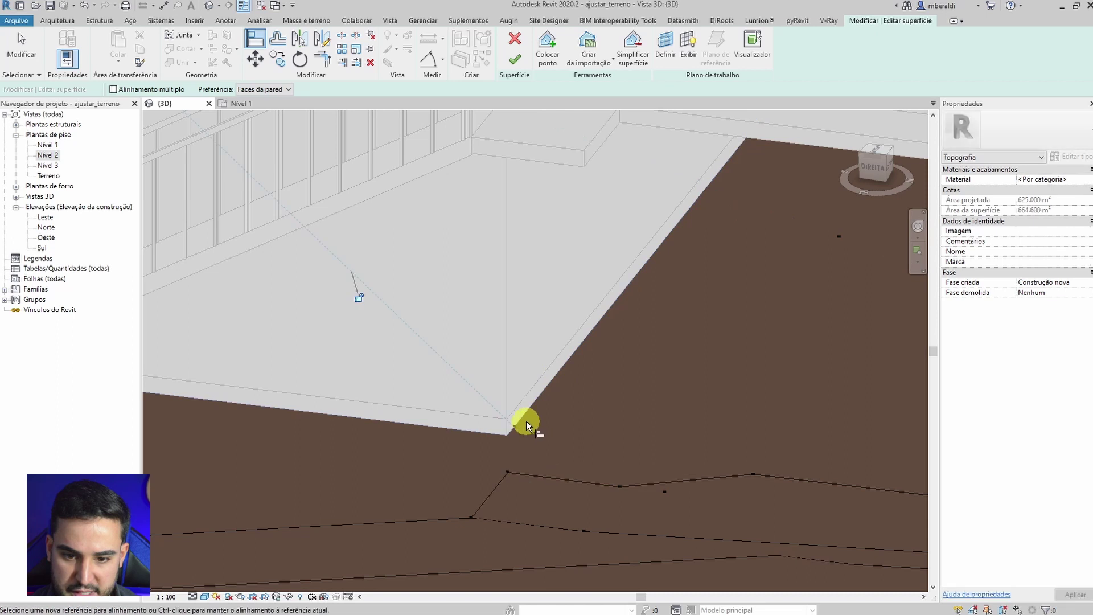
key(Escape)
key(Escape)
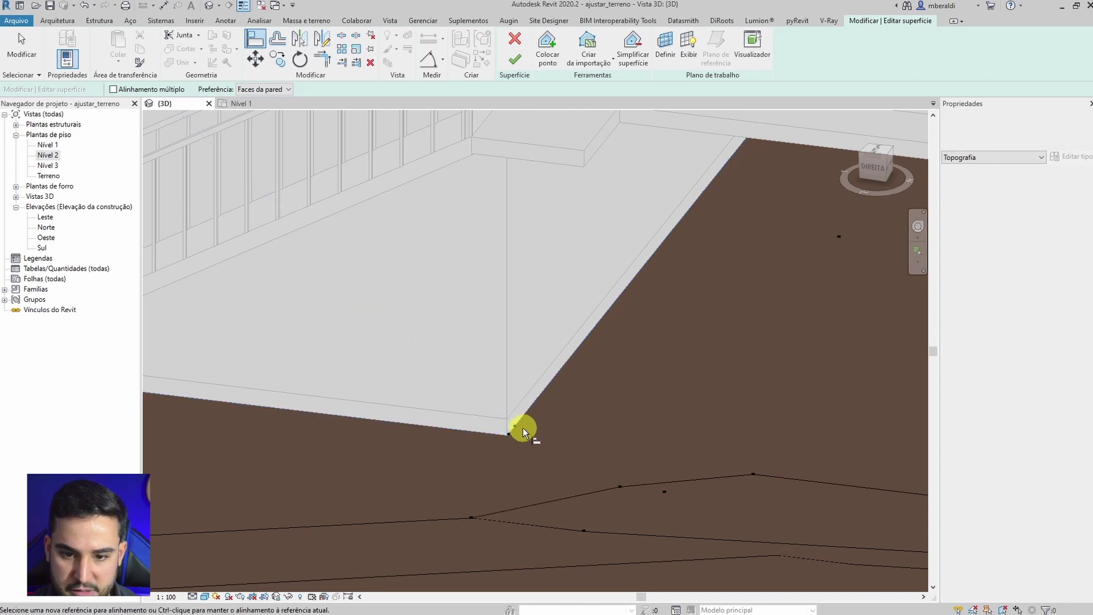
Step: Check the elevation of the terrain point at the lower slab's rear right corner
click(516, 426)
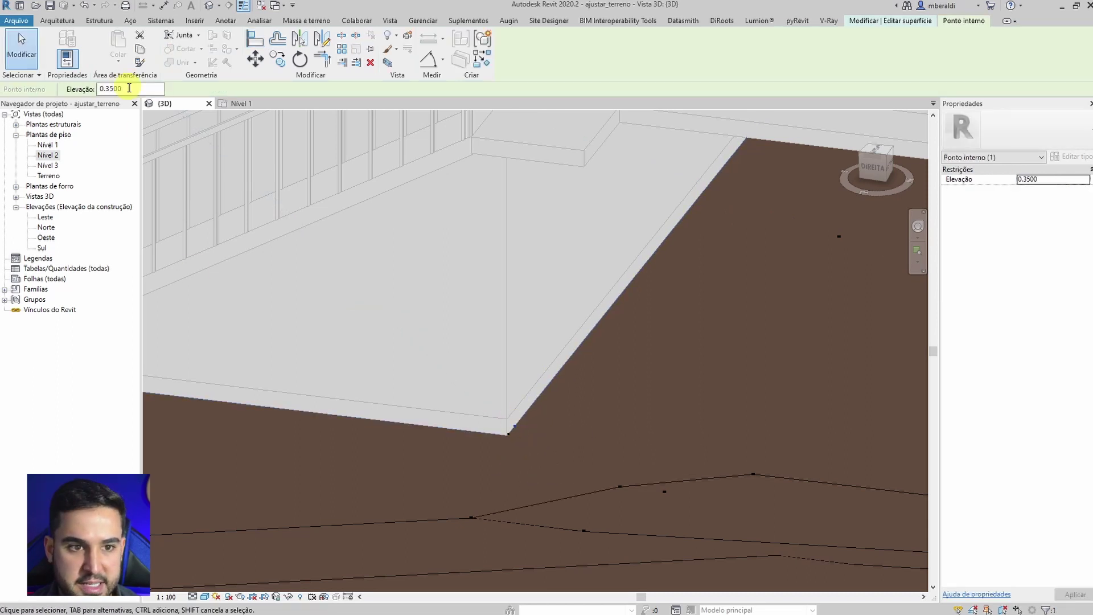
scroll(344, 280, down, 6)
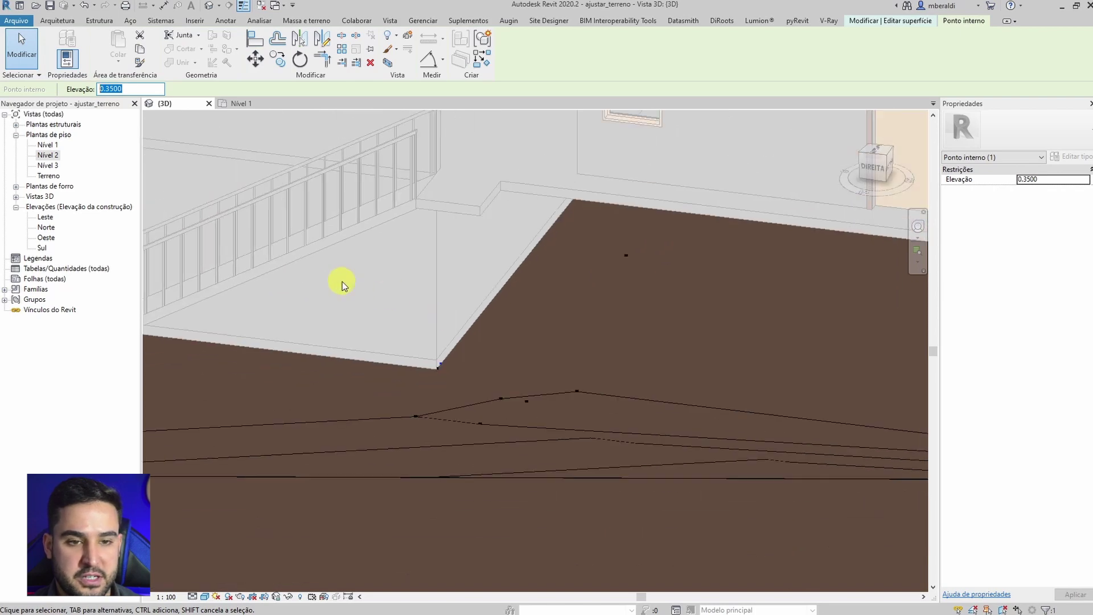
key(Escape)
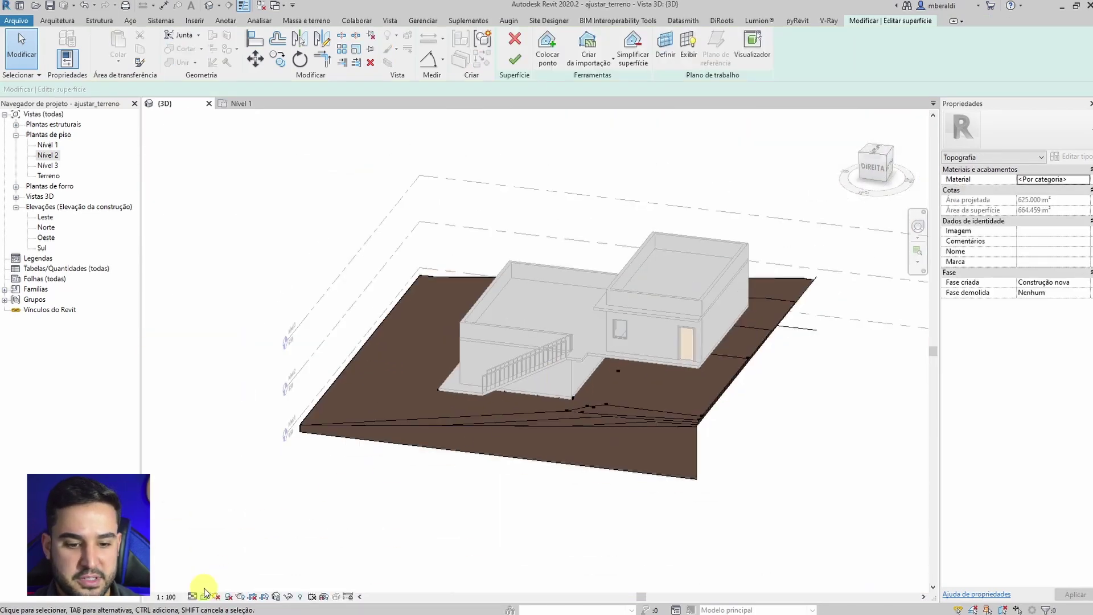
Step: Set the 3D view back to wireframe and show the whole terrain with its surface points from the front
click(204, 596)
click(228, 523)
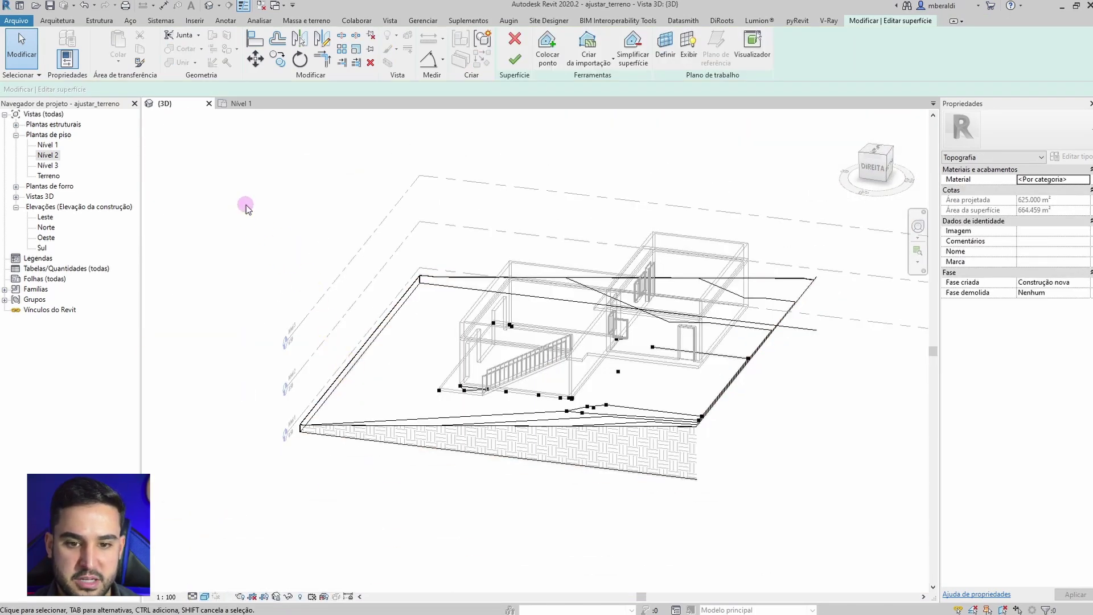
shift+middle_drag(254, 207, 264, 170)
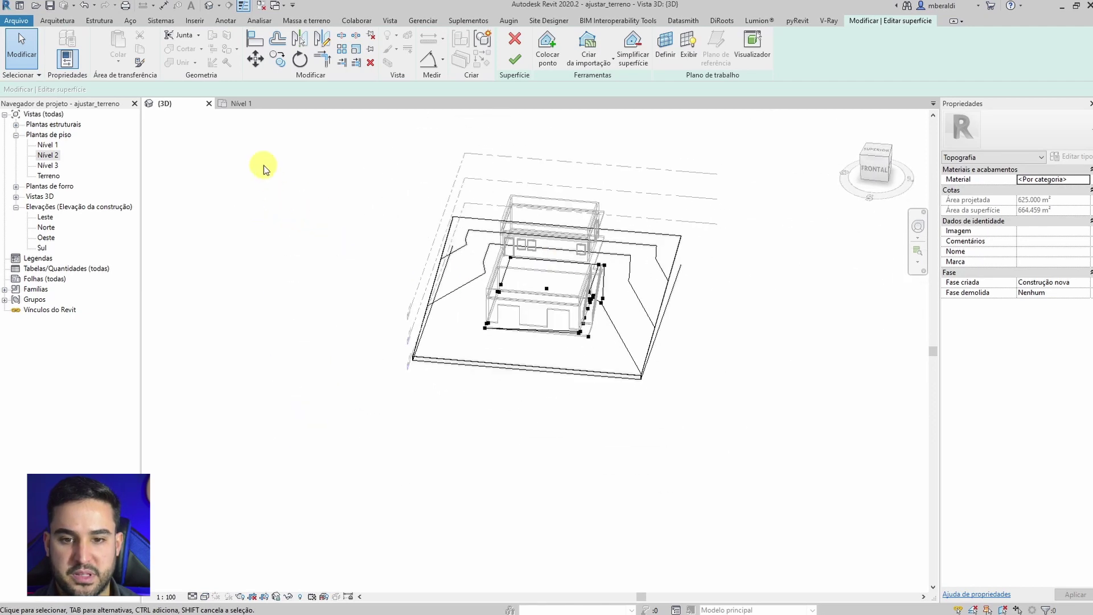
Step: Set the elevation of all interior terrain points around the house to 0.3500
drag(263, 169, 820, 463)
scroll(639, 361, up, 3)
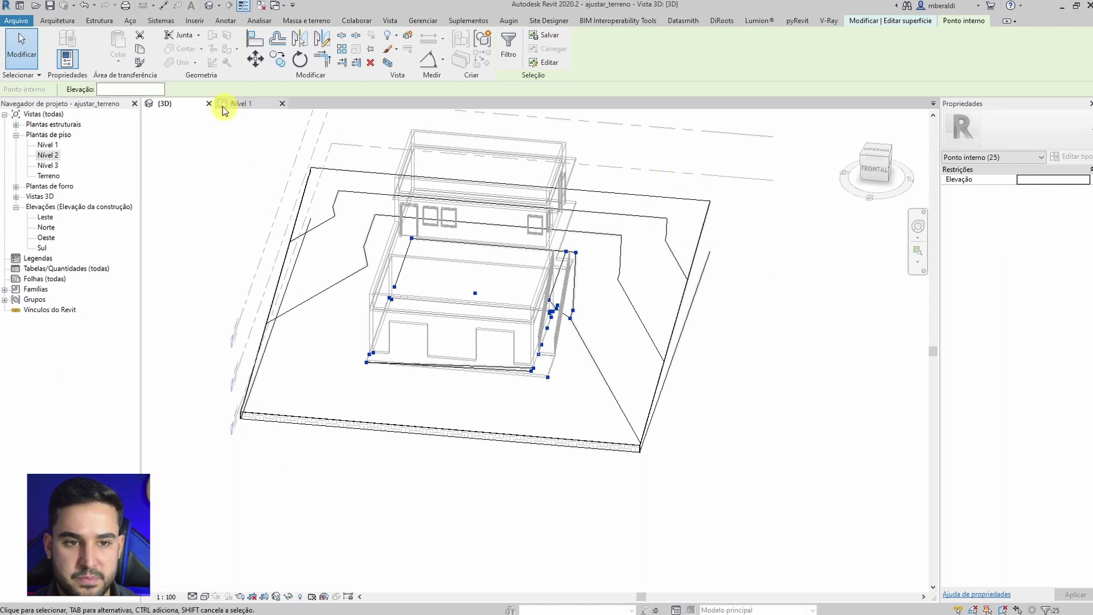
key(Return)
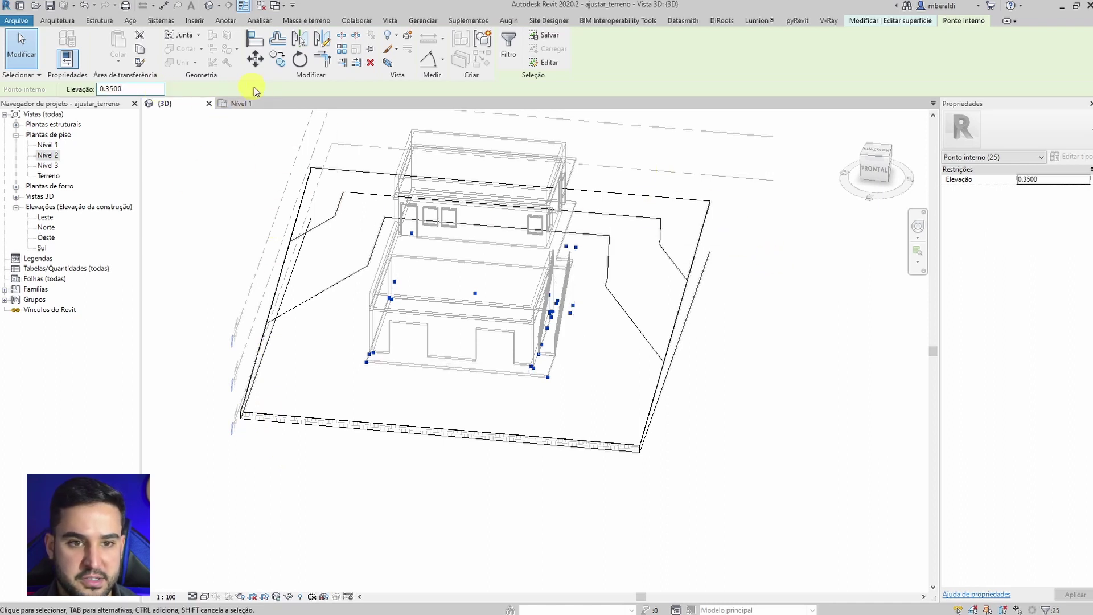
click(212, 126)
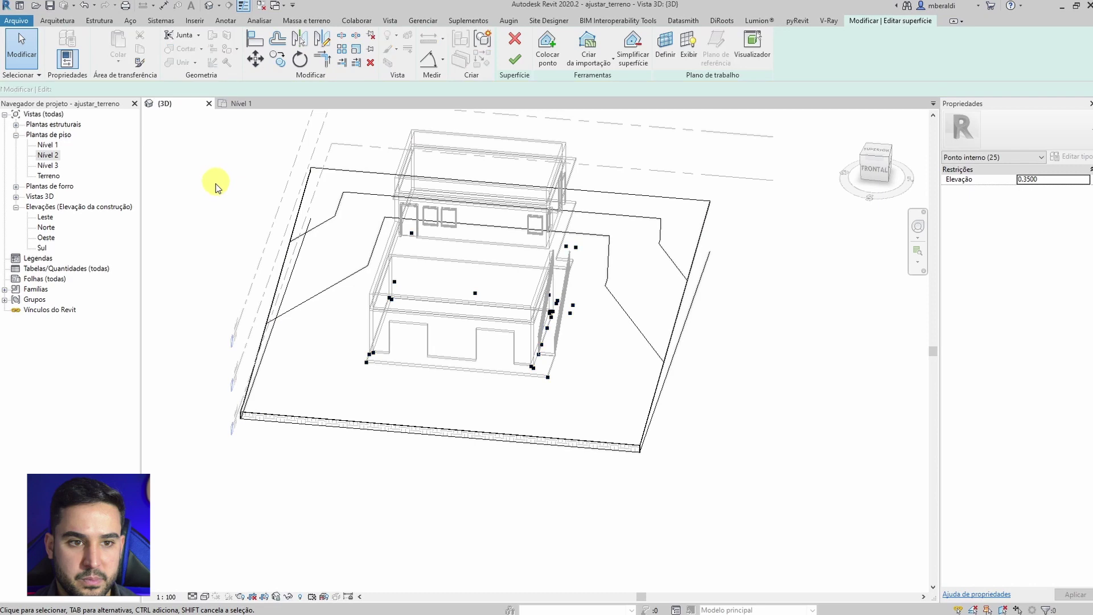
Step: Switch the 3D view to flat, consistent surface colors and inspect the terrain beside the stair and behind the lower level
click(206, 596)
click(239, 562)
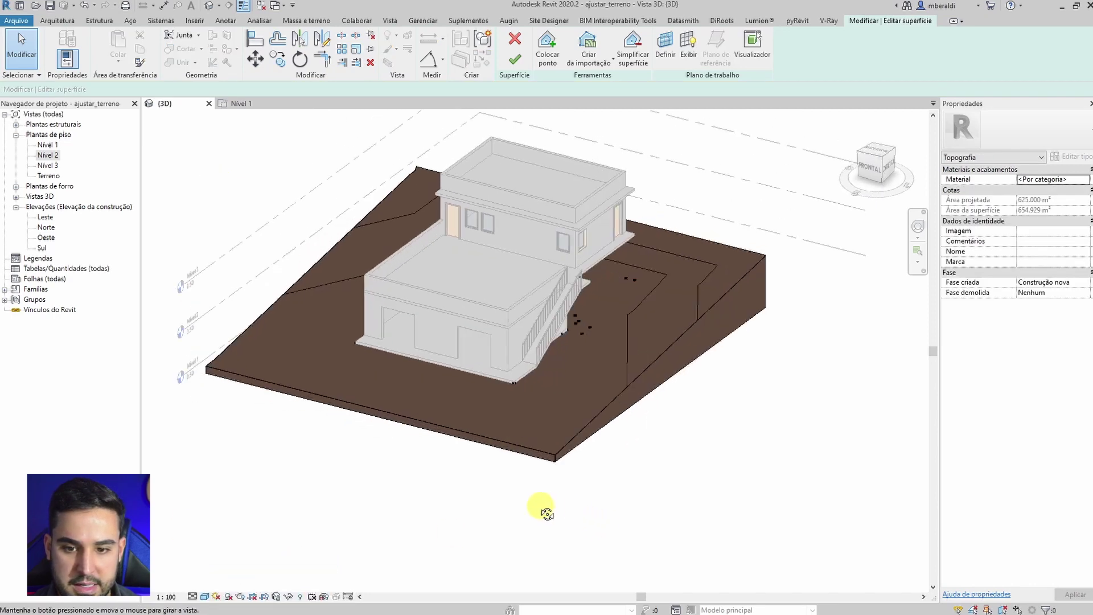
scroll(482, 416, up, 5)
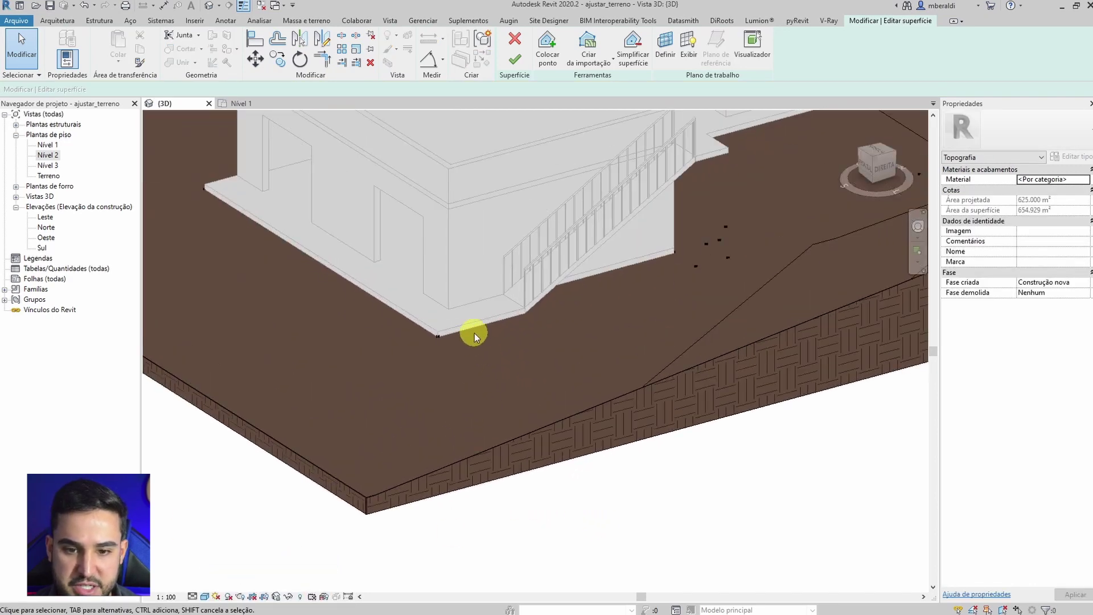
mouse_move(600, 470)
shift+middle_down()
mouse_move(566, 468)
mouse_move(903, 446)
mouse_move(928, 428)
mouse_move(607, 420)
mouse_move(688, 434)
mouse_move(367, 494)
shift+middle_up()
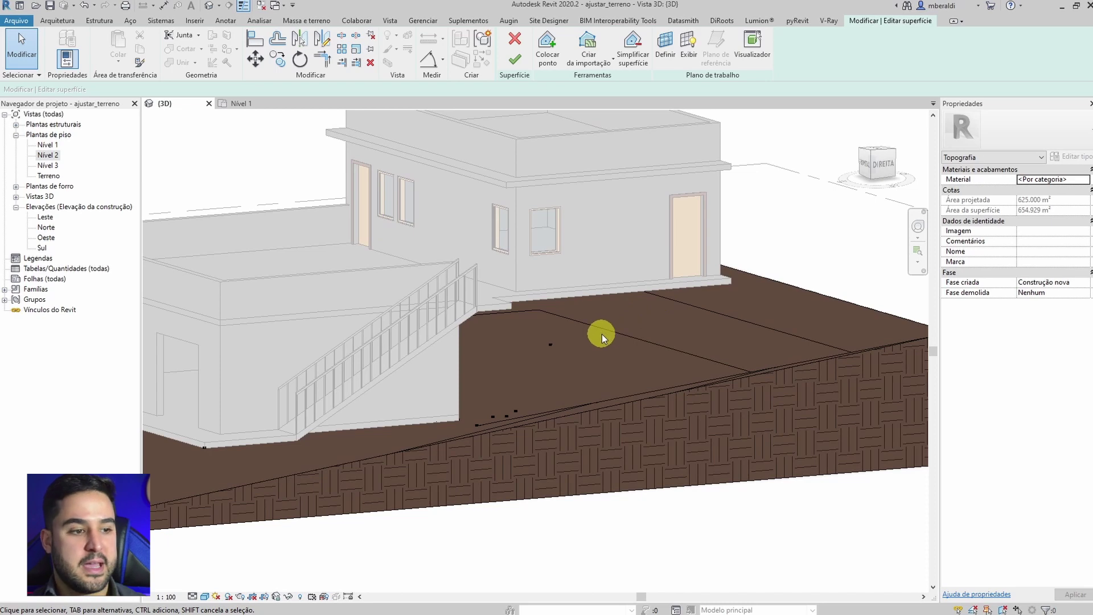
mouse_move(609, 340)
shift+middle_down()
mouse_move(568, 378)
mouse_move(518, 388)
mouse_move(541, 361)
mouse_move(524, 368)
mouse_move(545, 392)
mouse_move(530, 424)
shift+middle_up()
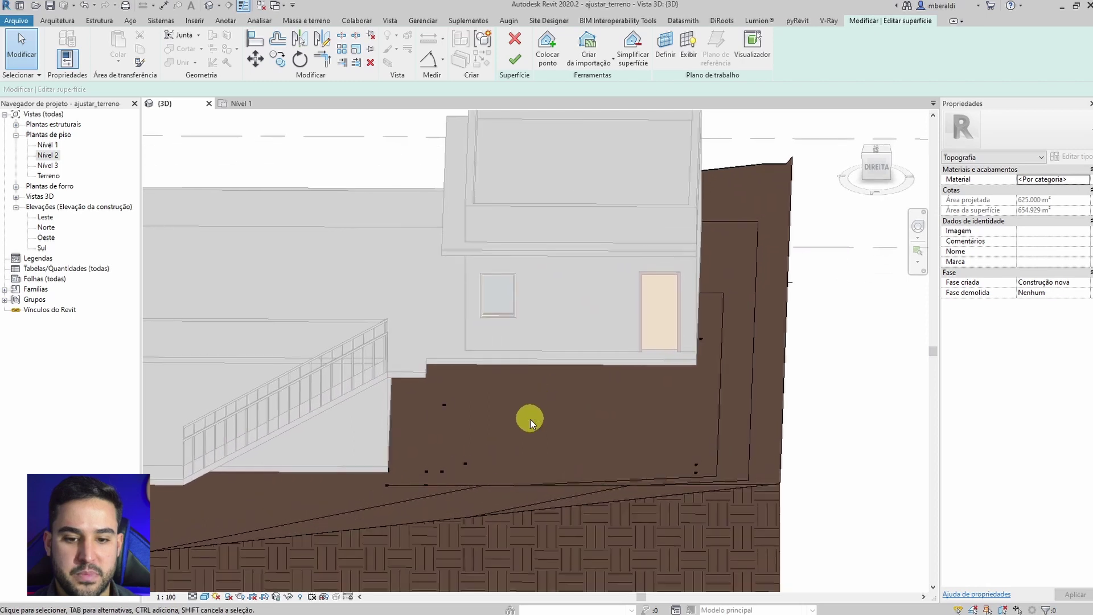
Step: In the Nível 1 plan, place surface points at absolute elevation 3.0000 just behind the lower slab's rear left corner
click(238, 104)
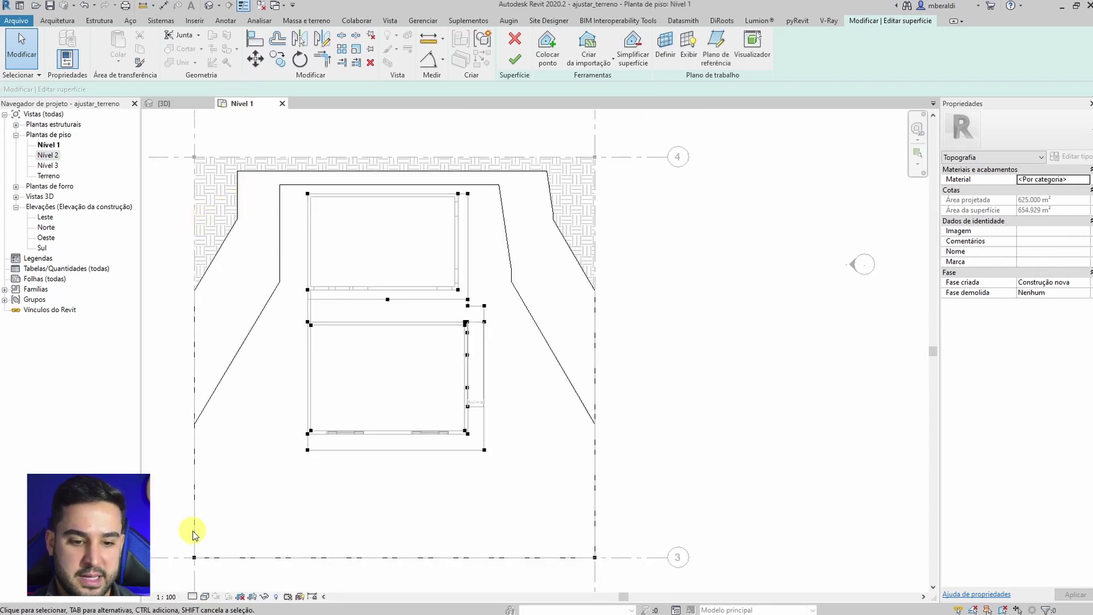
scroll(446, 530, down, 1)
scroll(379, 473, up, 6)
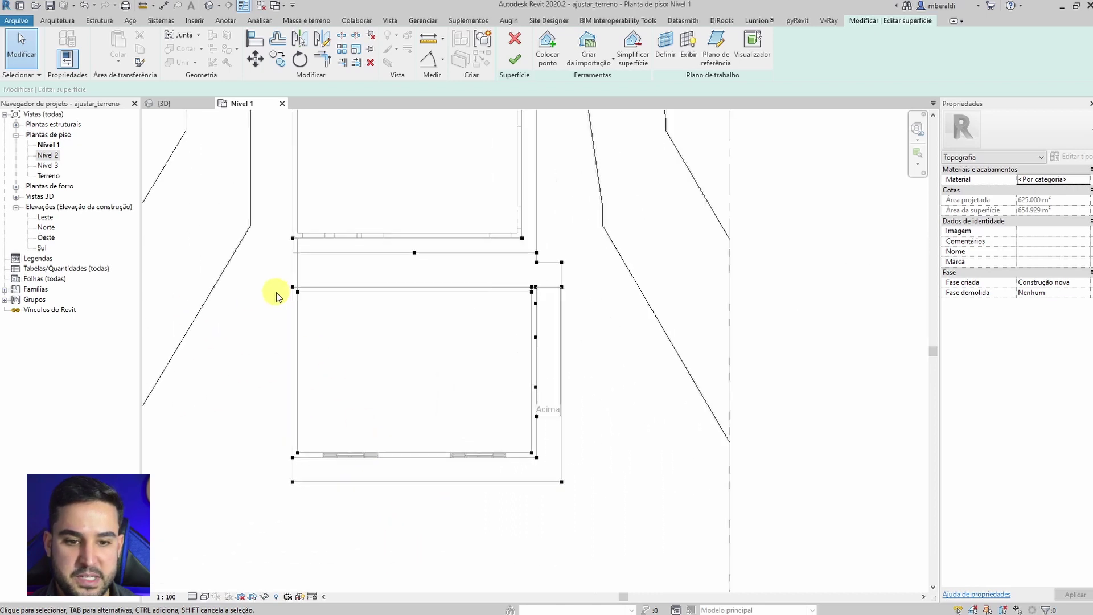
scroll(323, 240, up, 2)
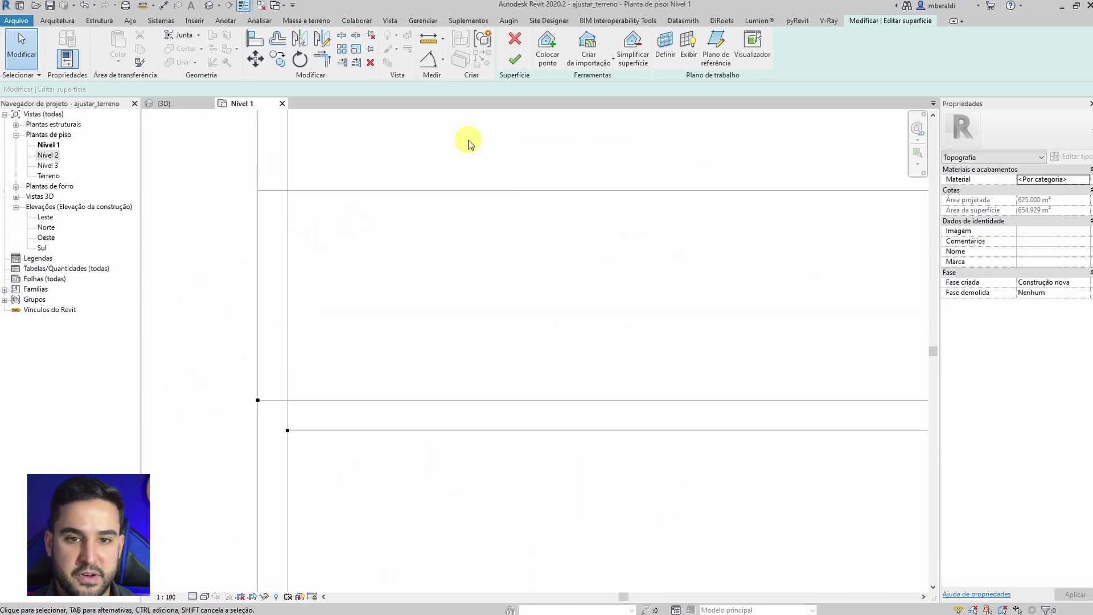
click(551, 56)
click(191, 88)
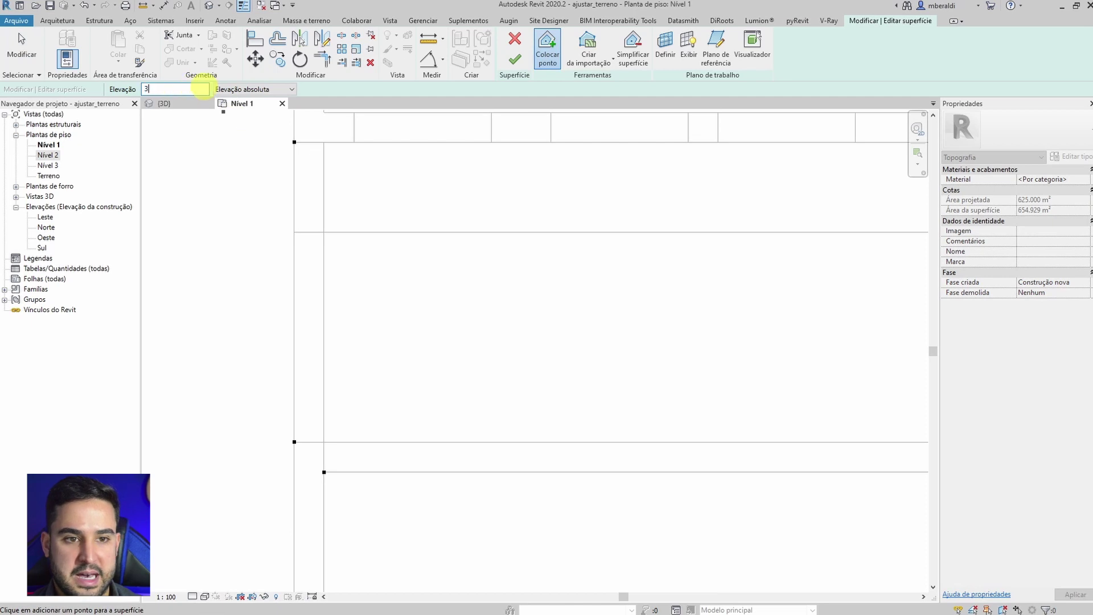
scroll(276, 439, up, 2)
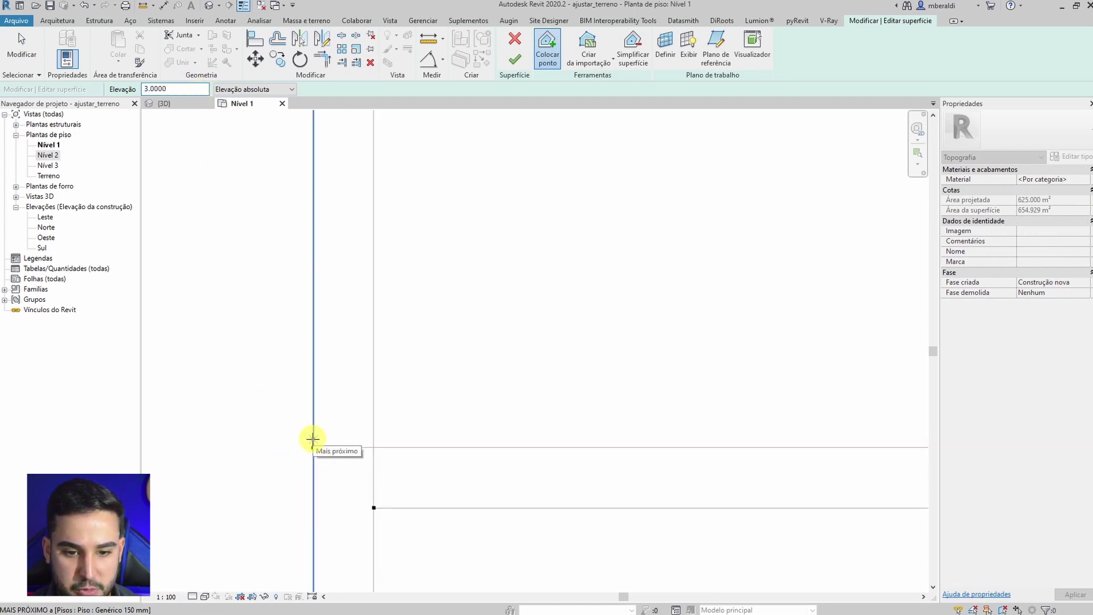
click(312, 439)
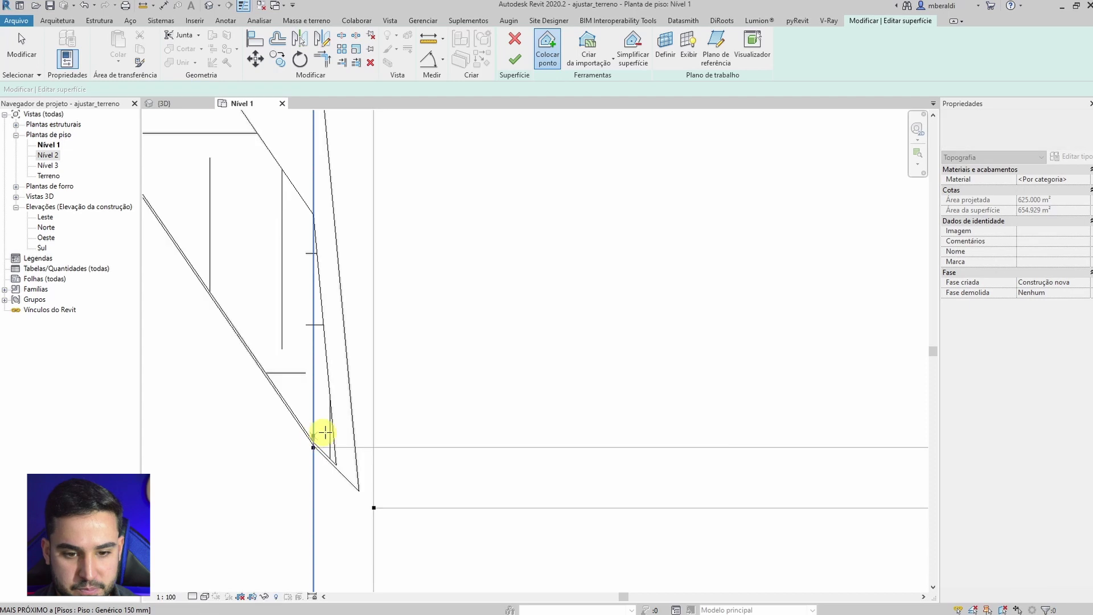
click(409, 441)
scroll(384, 420, down, 2)
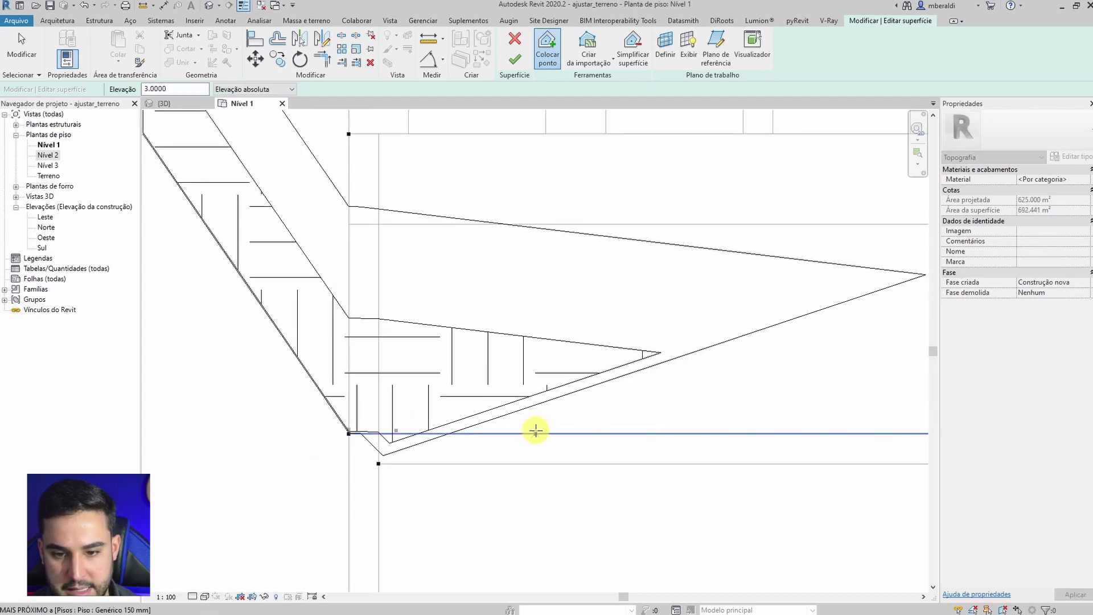
Step: Continue placing points at elevation 3.0000 along the lower slab's rear edge up to its rear right corner
click(540, 427)
middle_drag(734, 394, 251, 379)
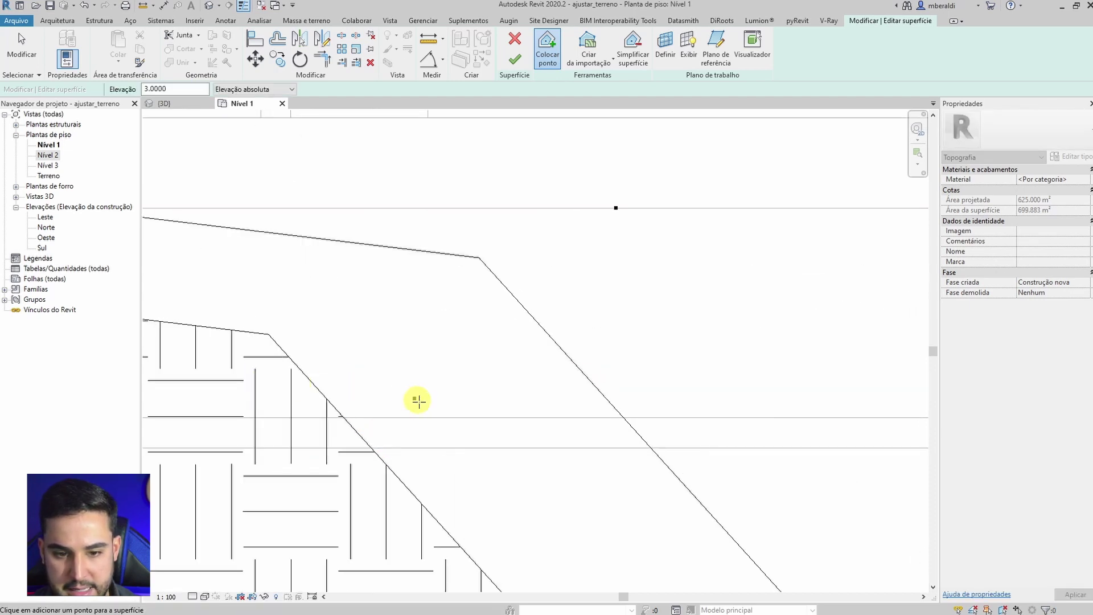
click(429, 411)
middle_drag(647, 371, 200, 359)
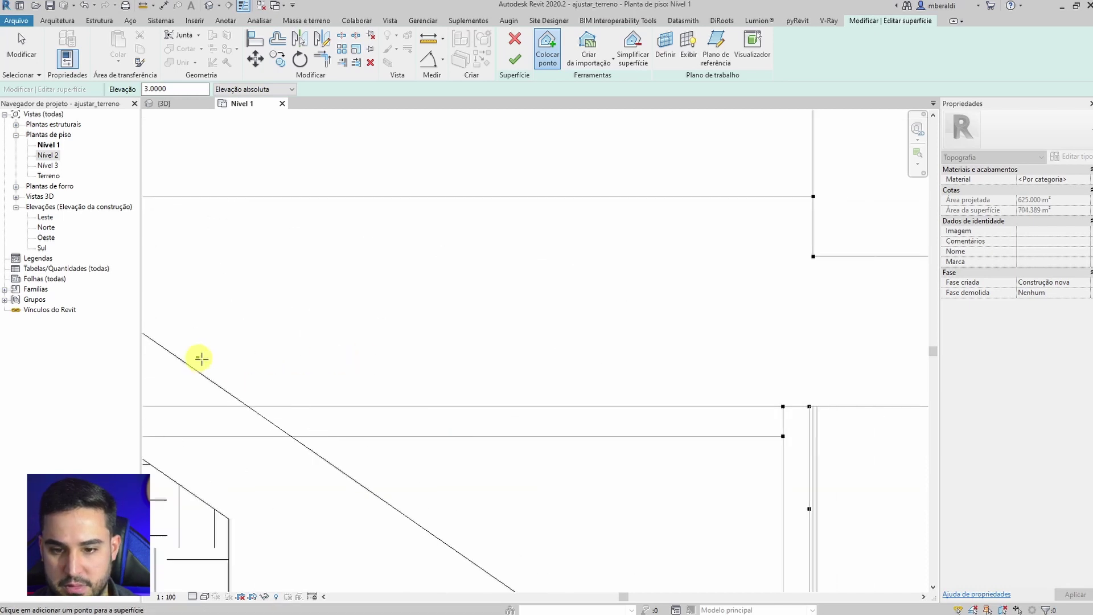
click(458, 400)
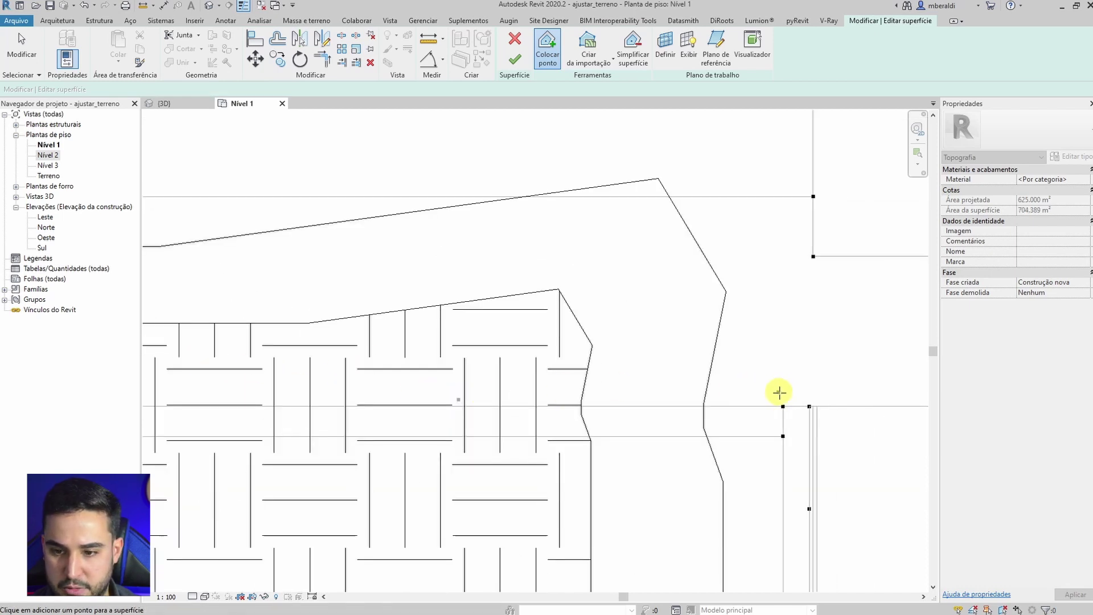
click(809, 399)
Step: Place surface points at elevation 3.0000 along the stair's inner railing, beside the existing points
middle_drag(794, 337, 593, 161)
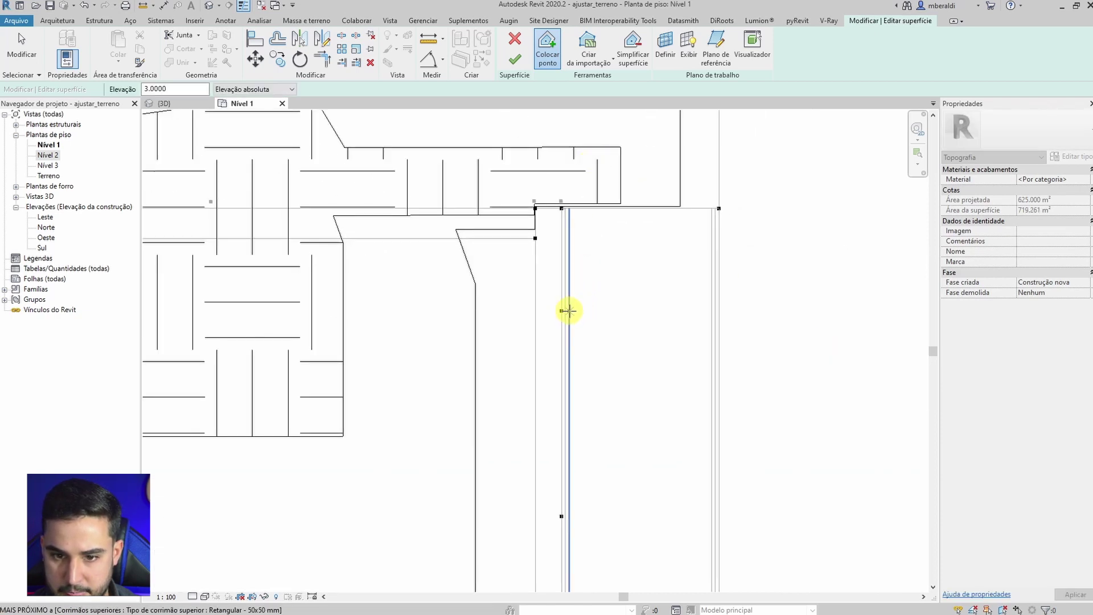
click(570, 311)
click(571, 515)
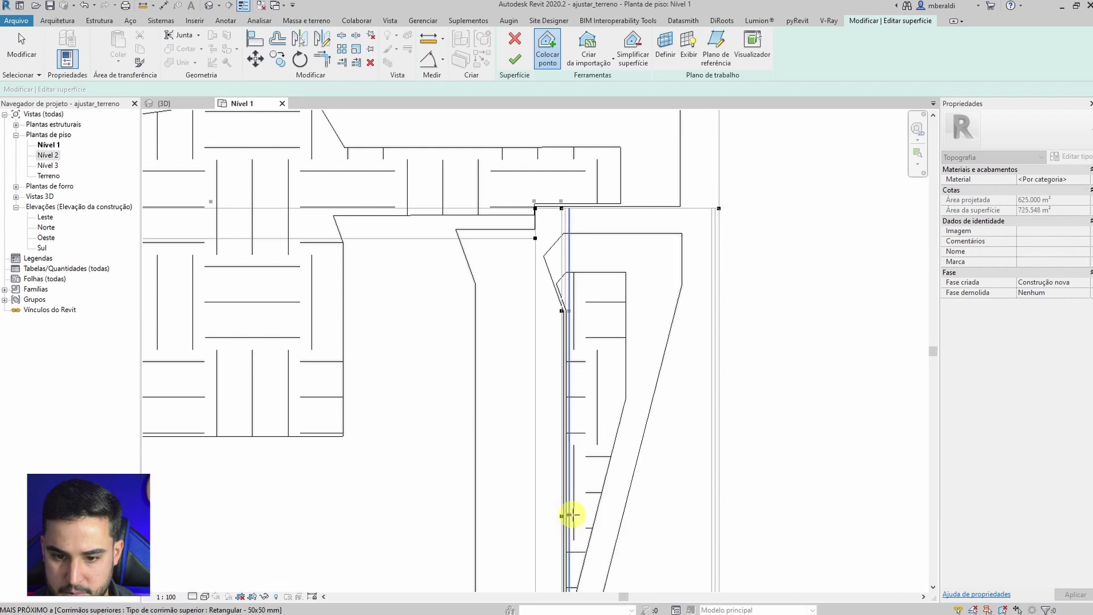
middle_drag(618, 528, 553, 127)
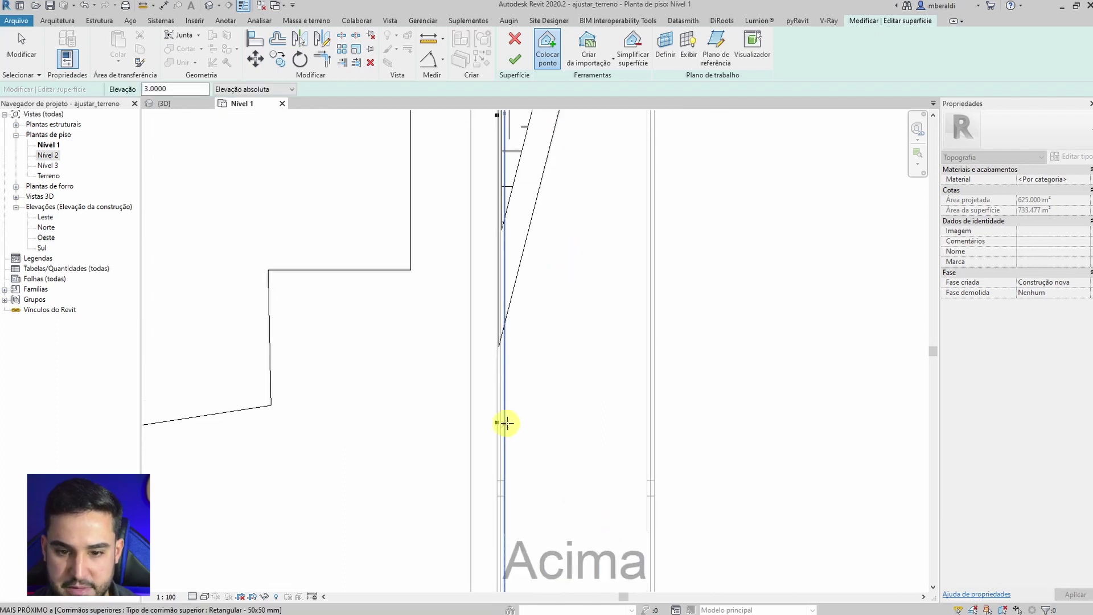
Step: Place points at elevation 0.3500 on the left part of the lower slab's rear edge, directly below the raised points
scroll(506, 422, down, 5)
middle_drag(644, 371, 715, 372)
middle_drag(339, 289, 442, 393)
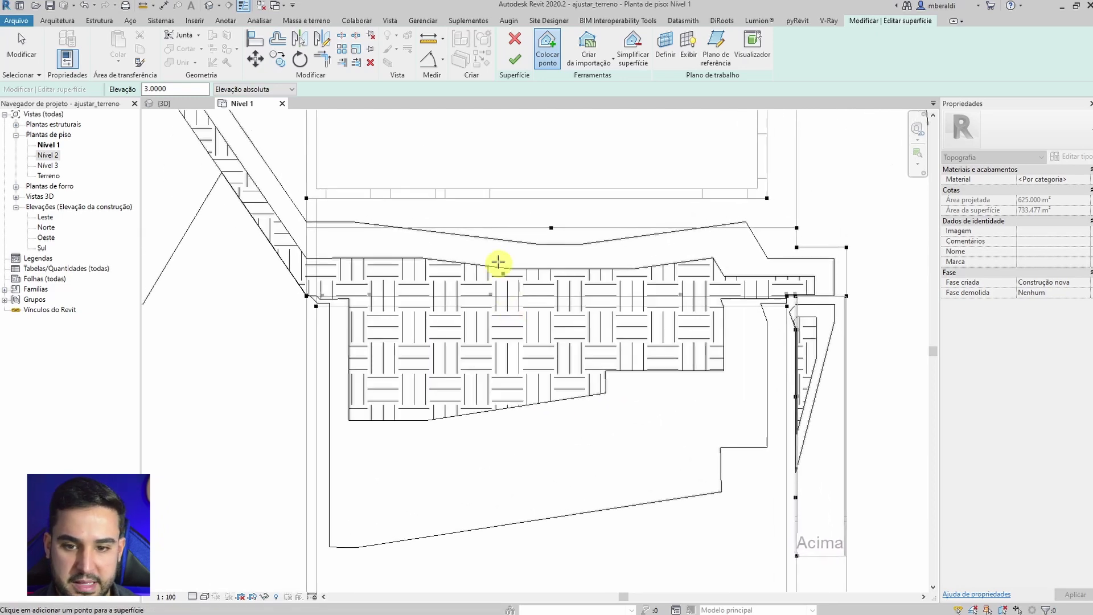
scroll(466, 165, up, 3)
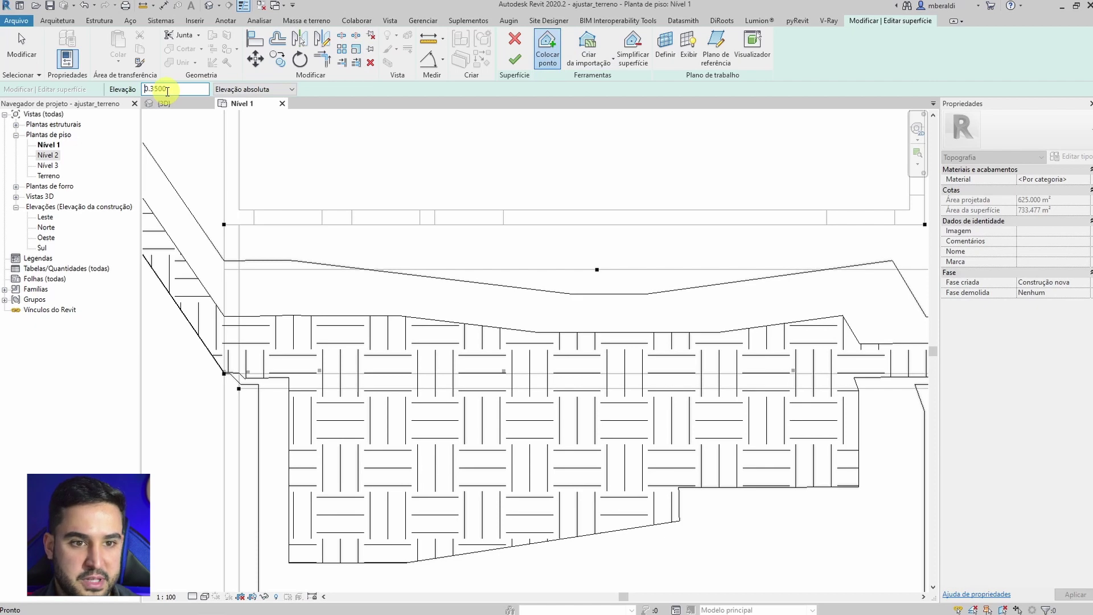
scroll(215, 427, up, 5)
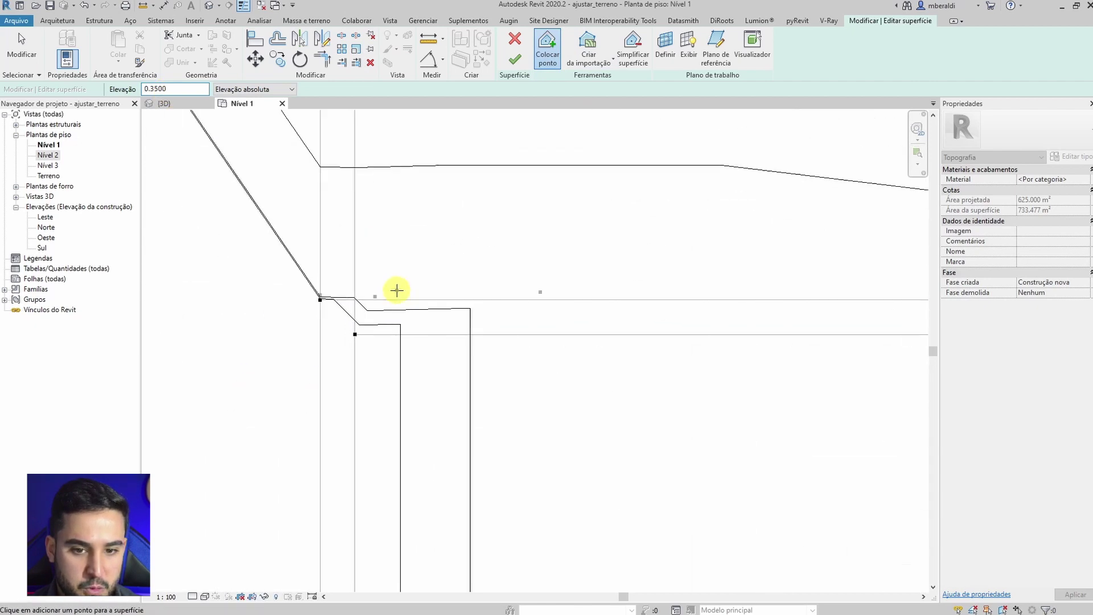
scroll(370, 294, up, 2)
scroll(386, 280, down, 2)
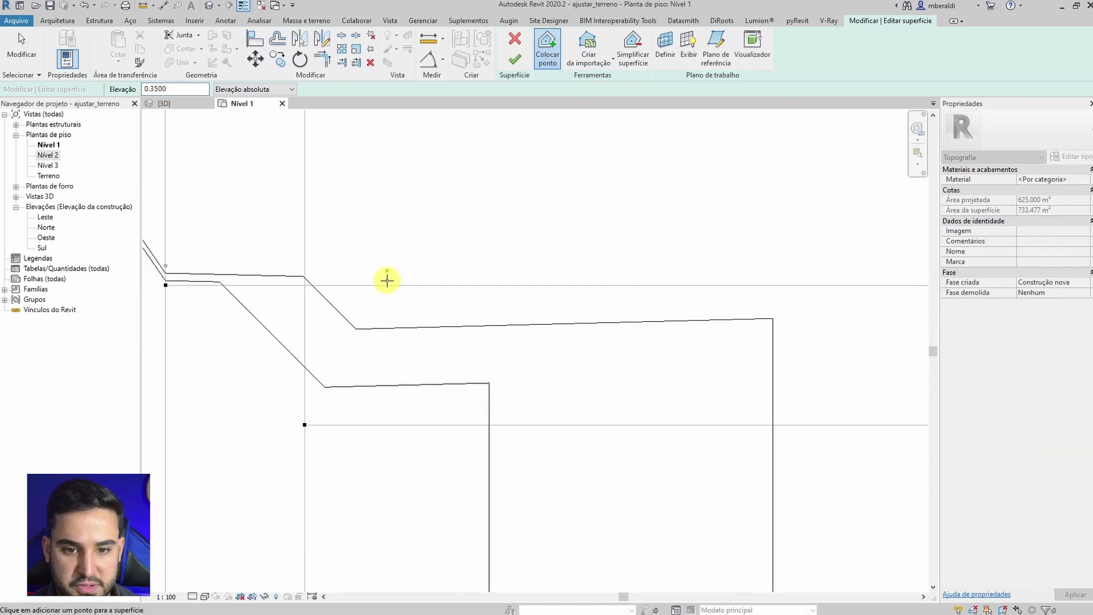
click(387, 278)
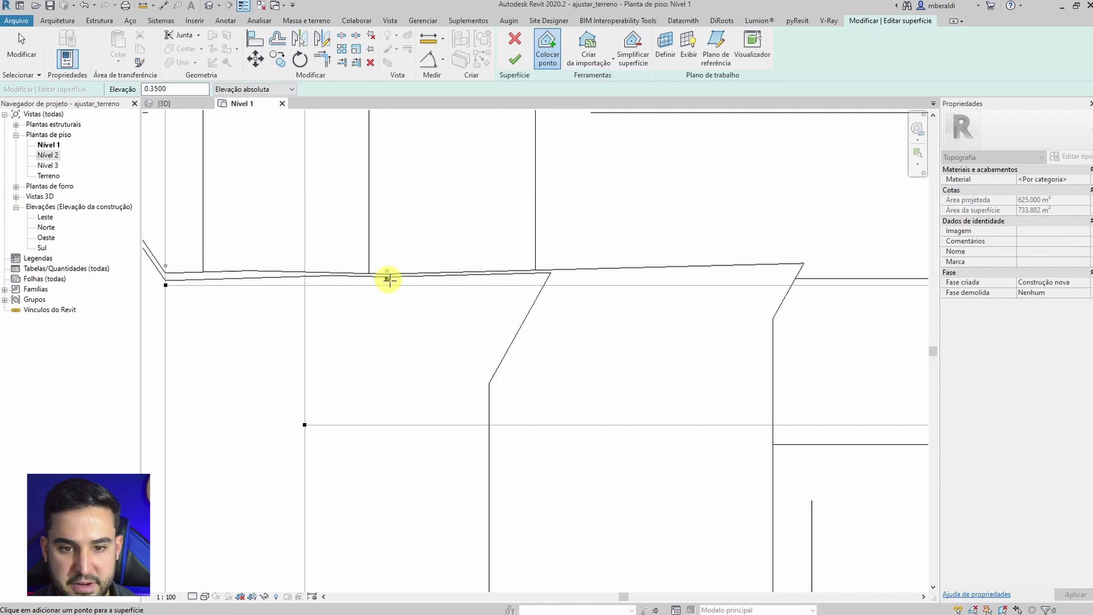
scroll(386, 278, up, 3)
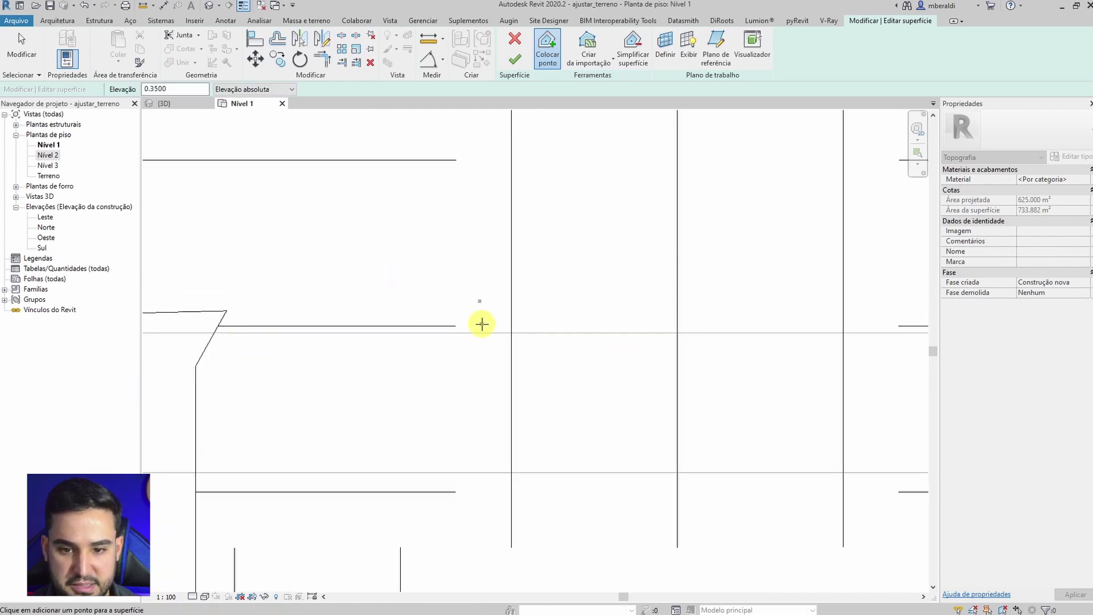
click(479, 325)
Step: Add more 0.3500 points below the remaining raised points along the middle and right part of the lower slab's rear edge
scroll(479, 326, down, 2)
middle_drag(706, 340, 233, 389)
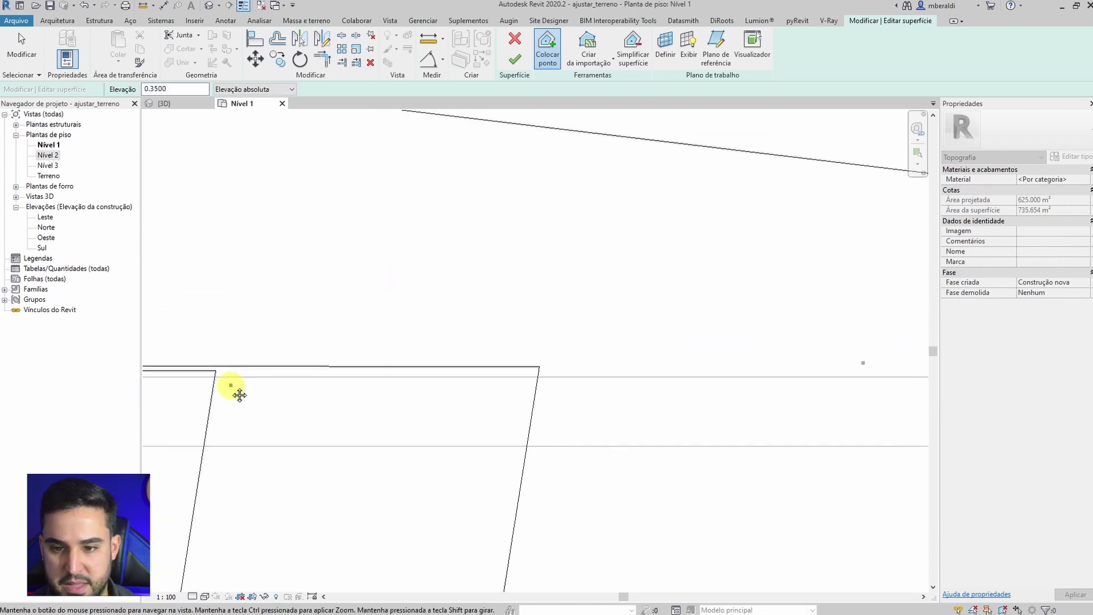
click(864, 372)
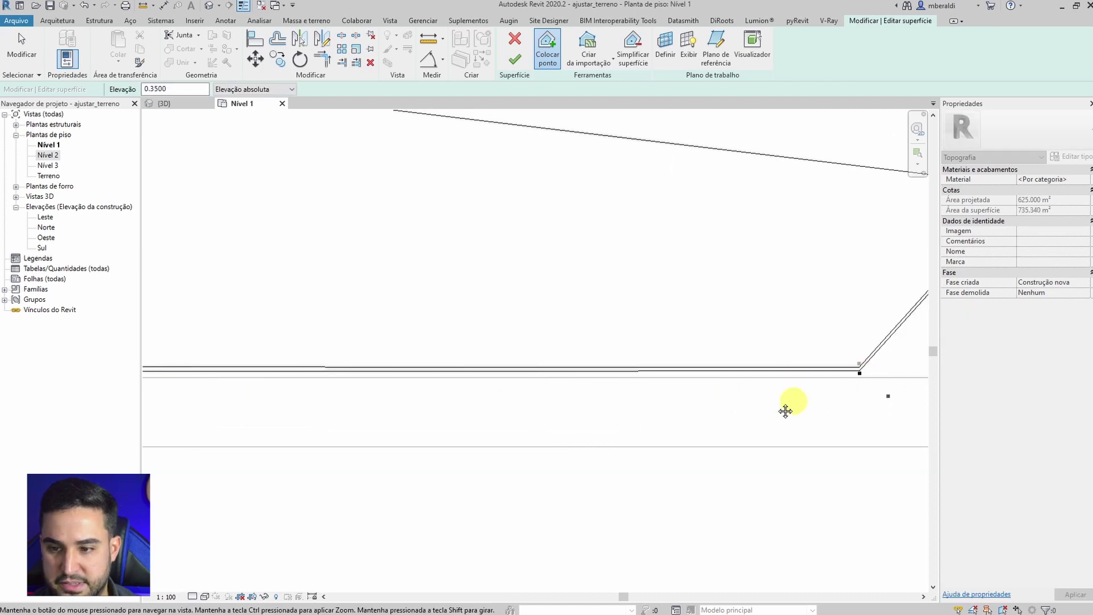
mouse_move(786, 407)
middle_down()
mouse_move(227, 412)
mouse_move(478, 397)
mouse_move(118, 388)
middle_up()
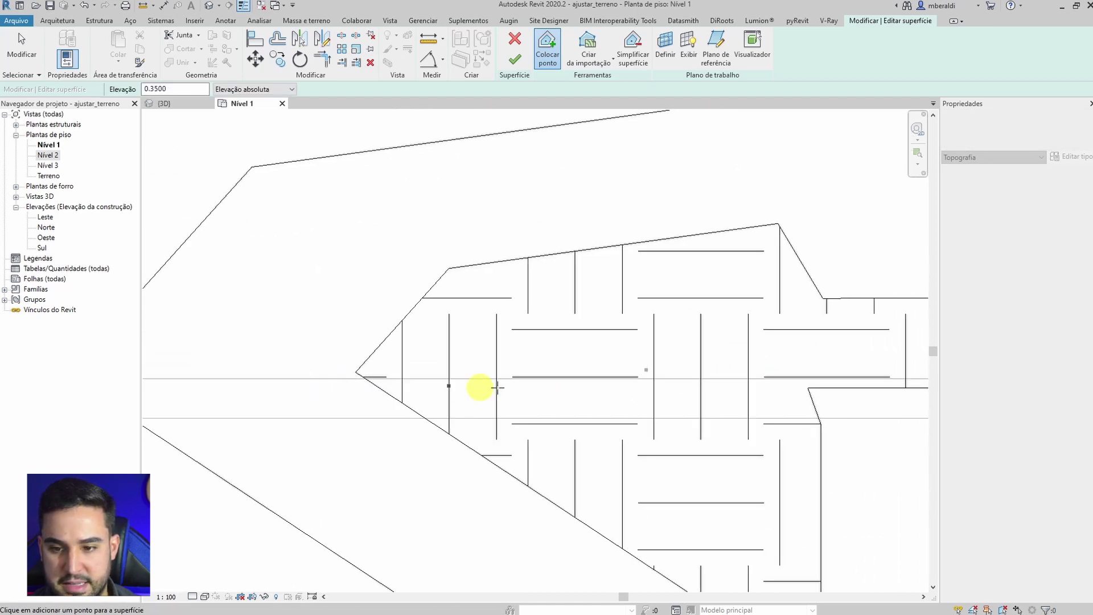
scroll(646, 375, up, 2)
click(645, 377)
scroll(645, 376, down, 2)
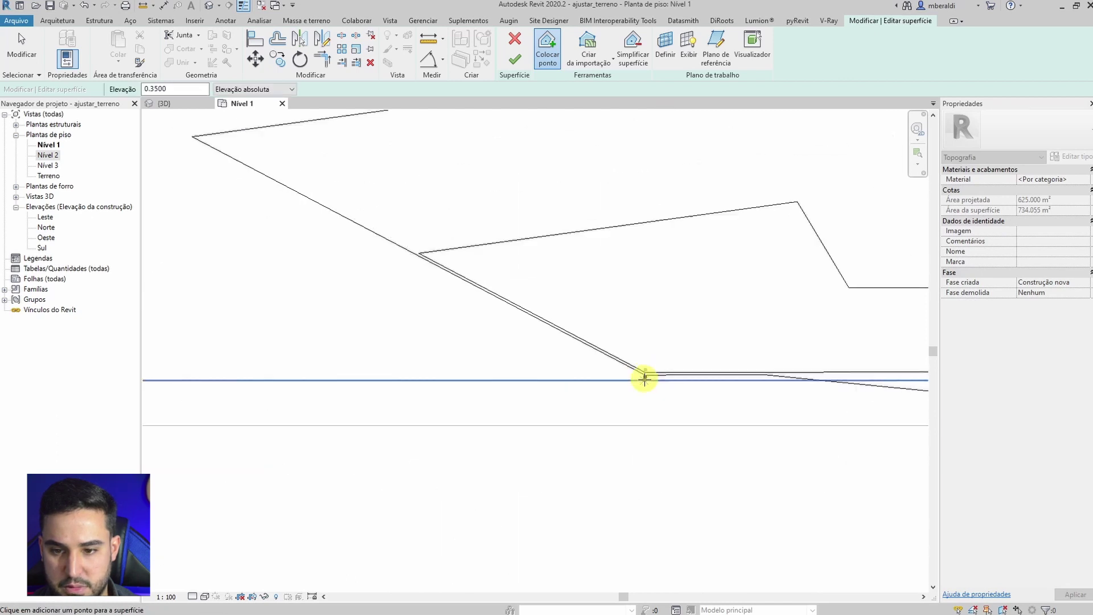
Step: Place a 0.3500 point beside the lower slab's rear right corner and end point placement
middle_drag(732, 392, 383, 418)
scroll(461, 417, up, 2)
scroll(516, 403, up, 1)
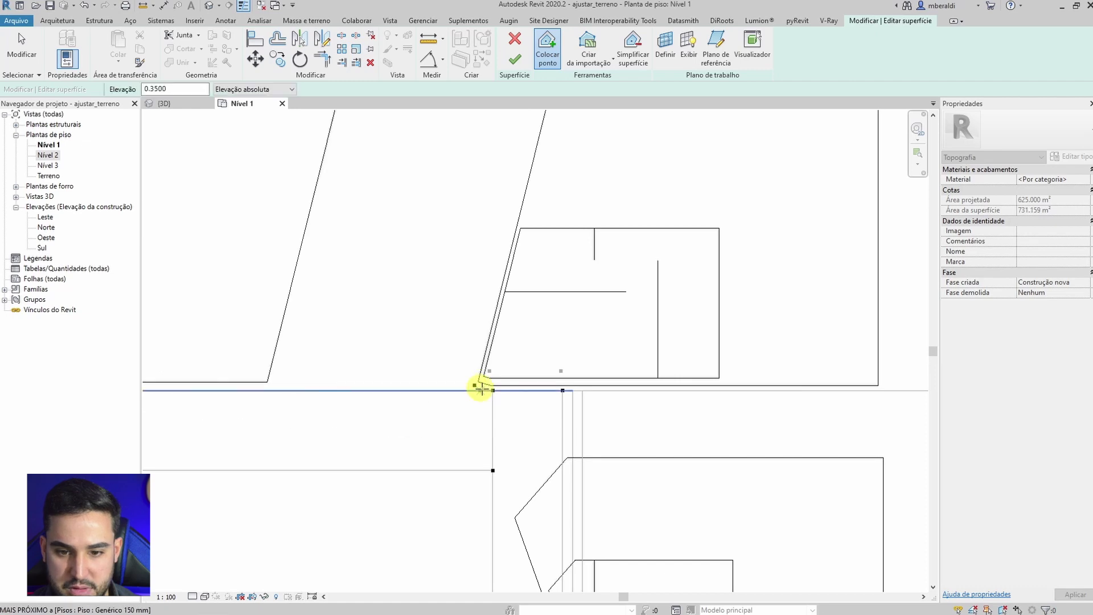
scroll(534, 395, down, 2)
scroll(568, 412, down, 6)
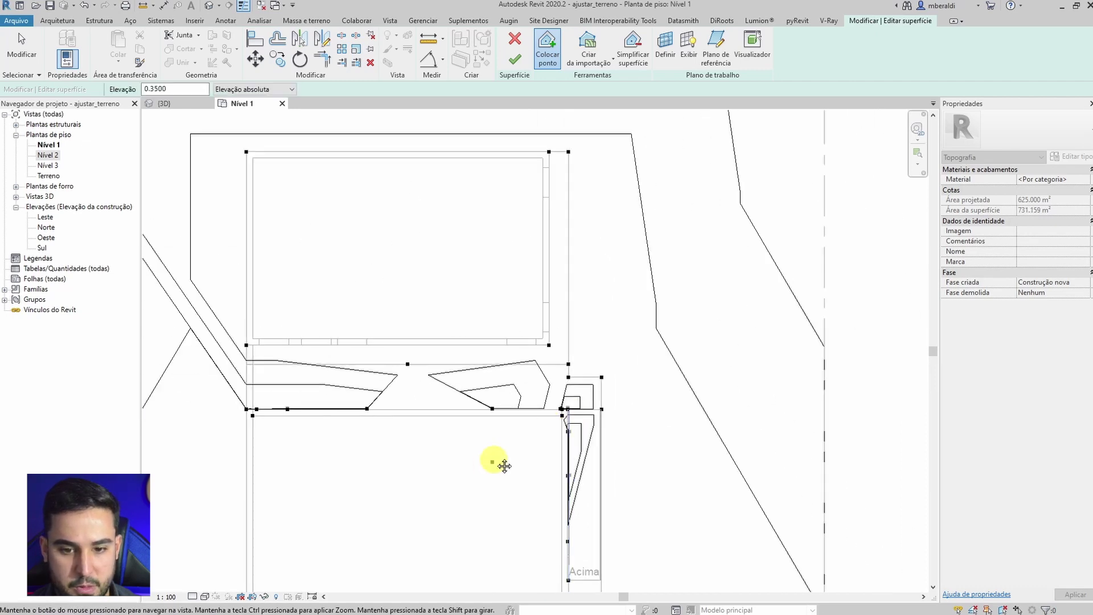
middle_drag(502, 464, 559, 415)
key(Escape)
scroll(455, 478, down, 2)
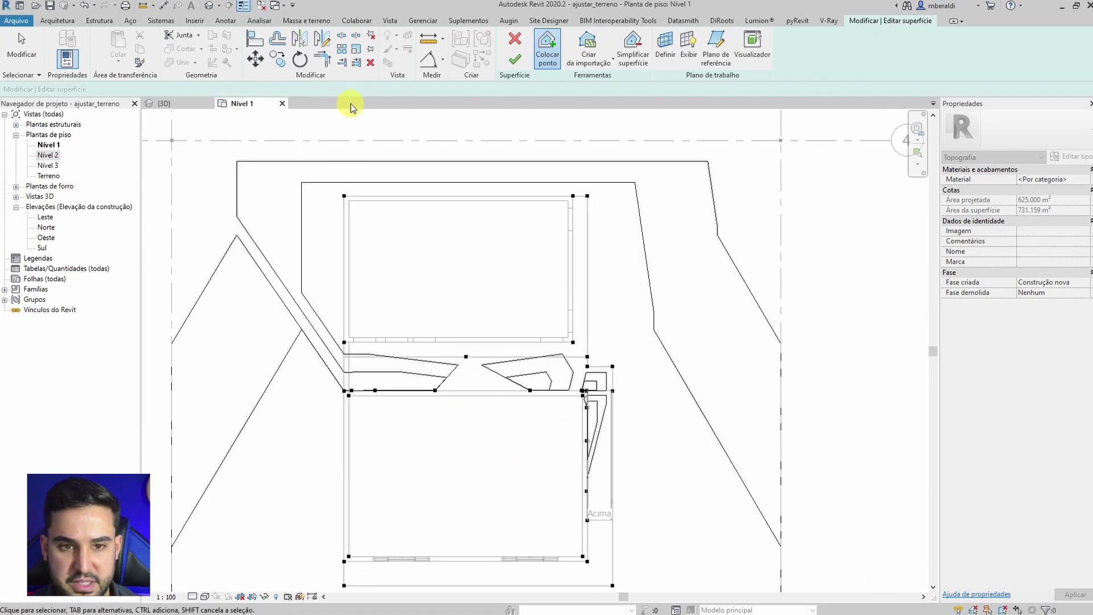
Step: In the 3D view, align the two surface points at the lower house's rear left corner with the upper slab's bottom edge
click(183, 104)
shift+middle_drag(501, 428, 648, 375)
key(l)
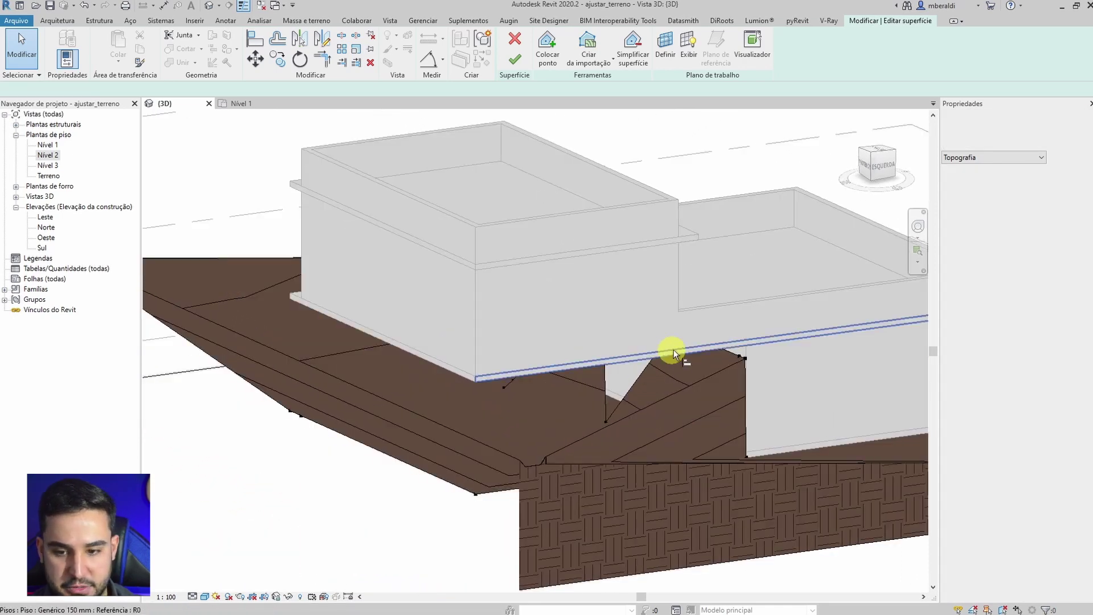
scroll(700, 351, up, 5)
click(763, 337)
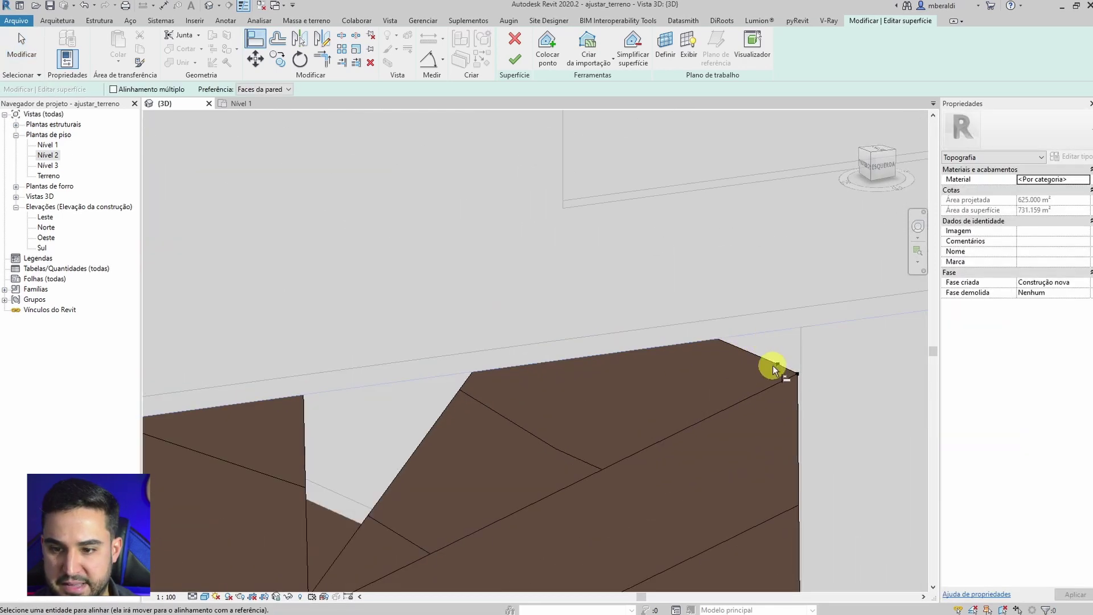
click(778, 365)
click(777, 334)
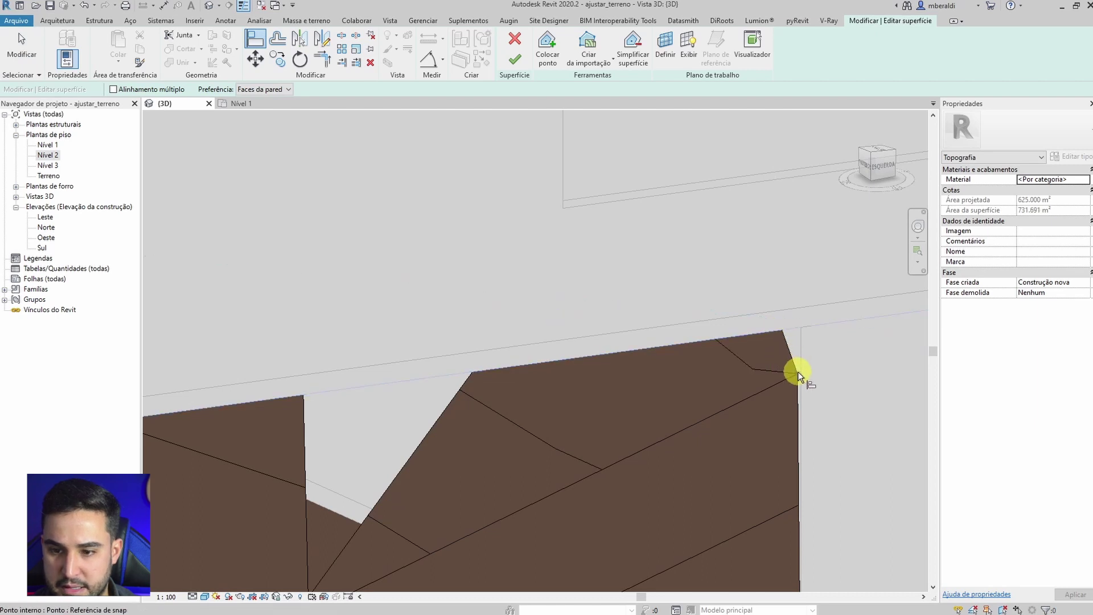
click(798, 372)
Step: Align the sunken surface point at the gap on the left side with the upper slab's bottom edge
middle_drag(571, 419, 834, 350)
scroll(566, 383, down, 2)
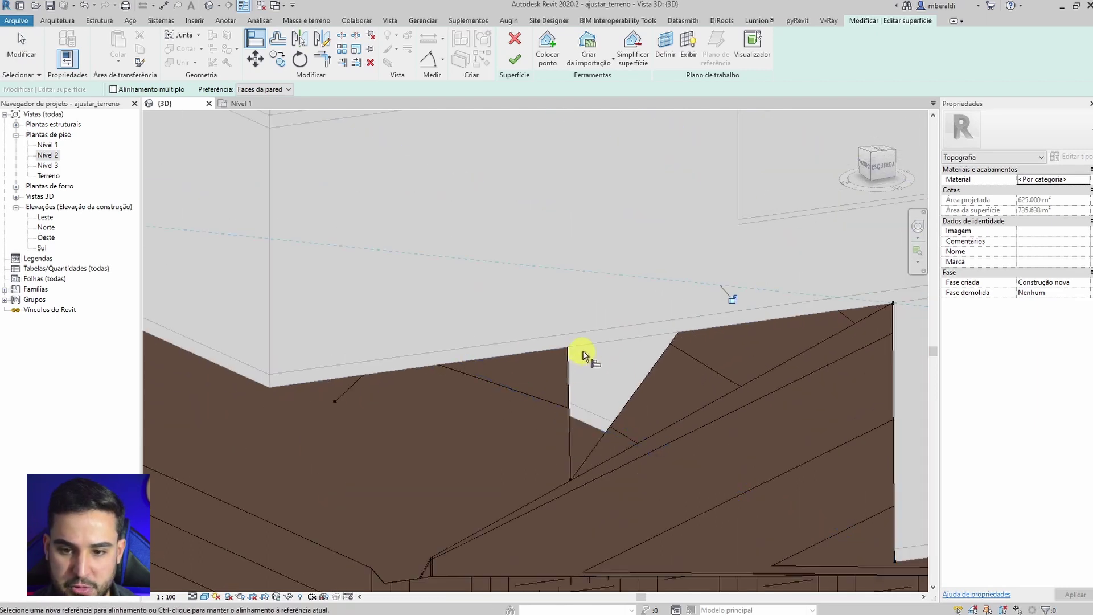
click(571, 482)
scroll(571, 482, down, 3)
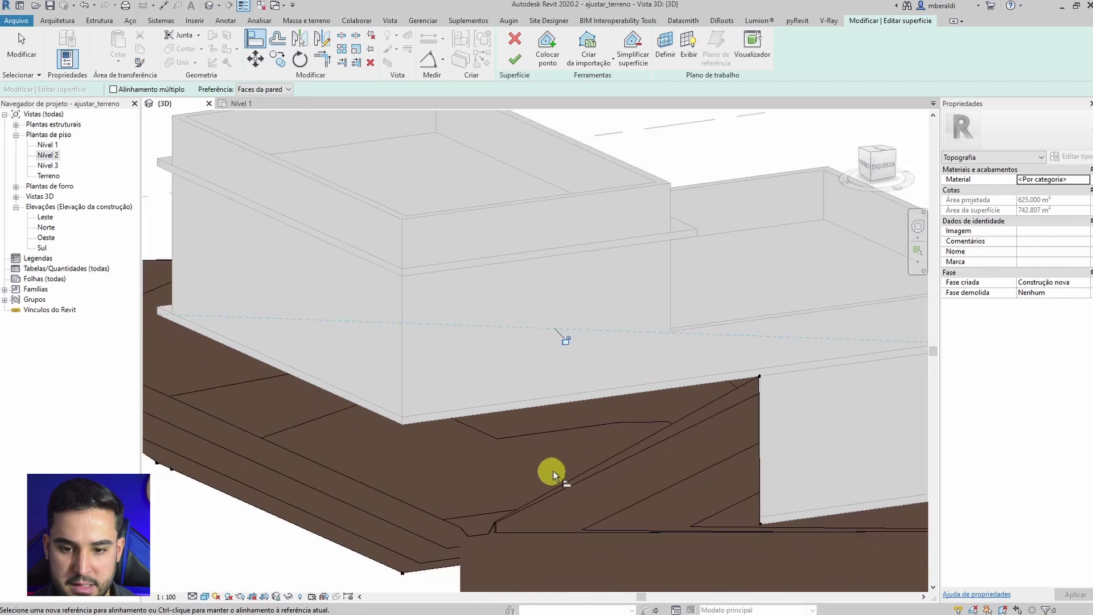
Step: On the ramp side, align two low surface points with the bottom edge of the upper slab beneath the window wall
shift+middle_drag(553, 470, 597, 367)
click(597, 370)
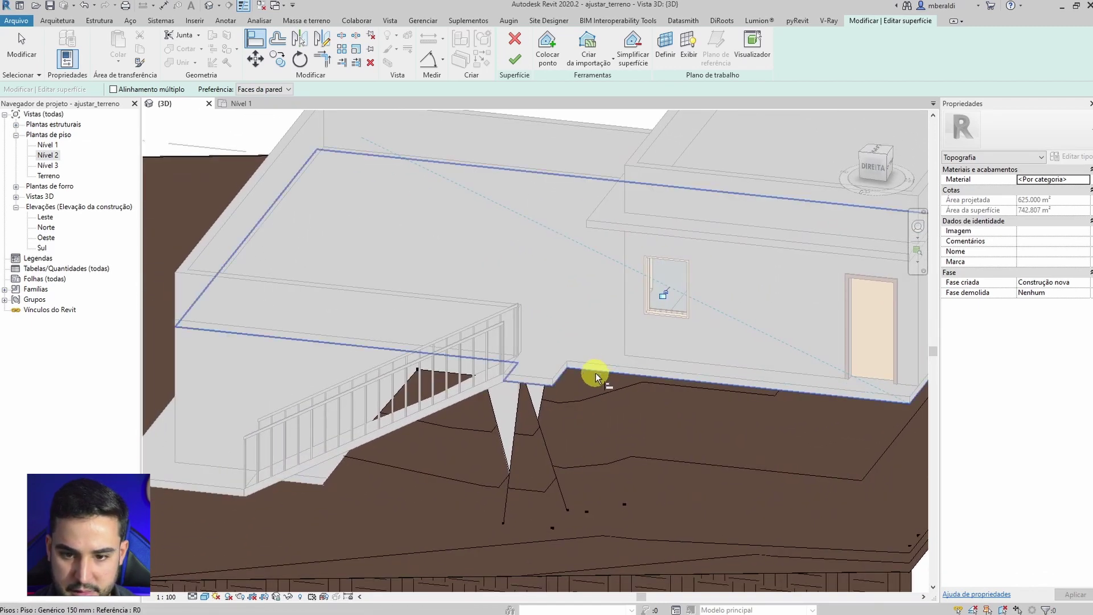
click(568, 508)
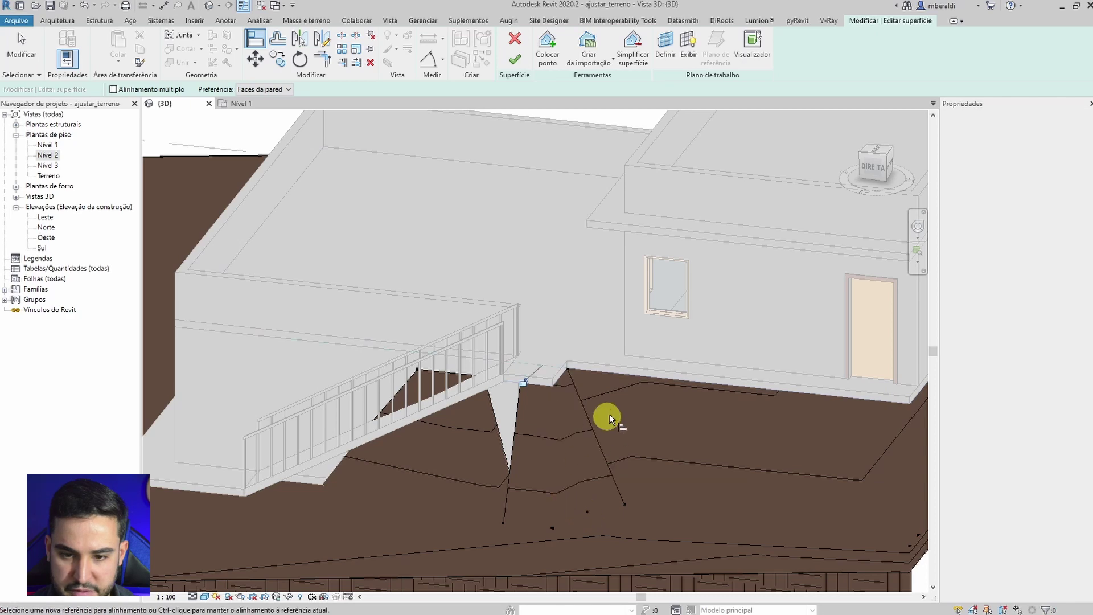
click(640, 378)
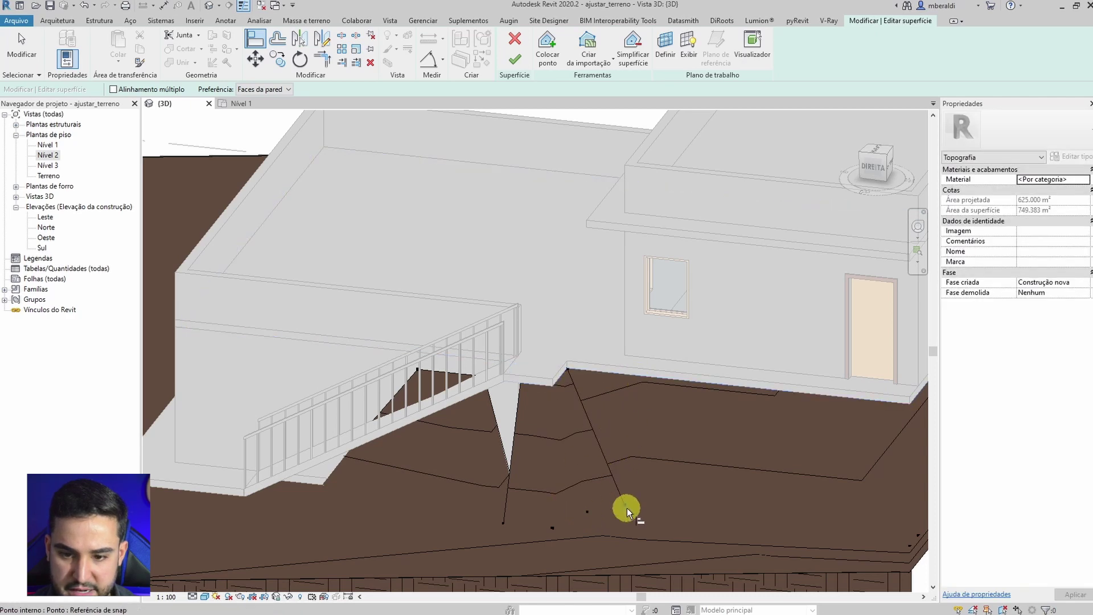
shift+middle_drag(627, 508, 605, 317)
Step: Align the remaining low surface point beside the ramp landing with the upper slab's bottom edge
click(498, 518)
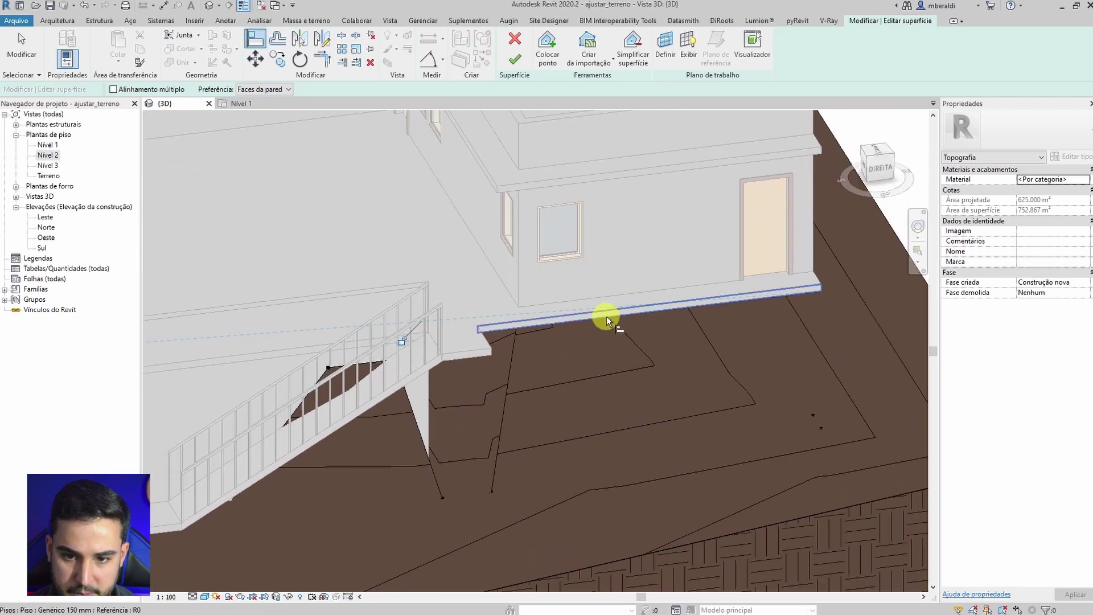
click(606, 317)
click(492, 490)
Step: Try to align the low surface point beside the ramp with the ramp, and display the 3D view as wireframe
shift+middle_drag(493, 491, 483, 374)
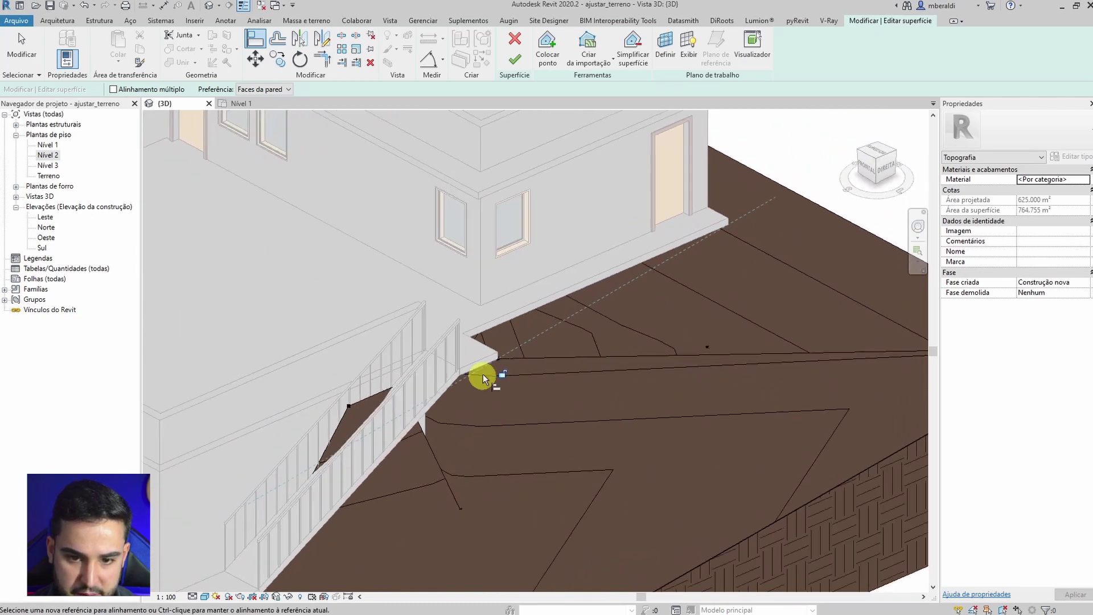
click(463, 507)
mouse_move(605, 479)
shift+middle_down()
mouse_move(651, 468)
mouse_move(559, 497)
mouse_move(457, 453)
mouse_move(592, 442)
mouse_move(563, 510)
mouse_move(592, 469)
shift+middle_up()
scroll(405, 435, up, 5)
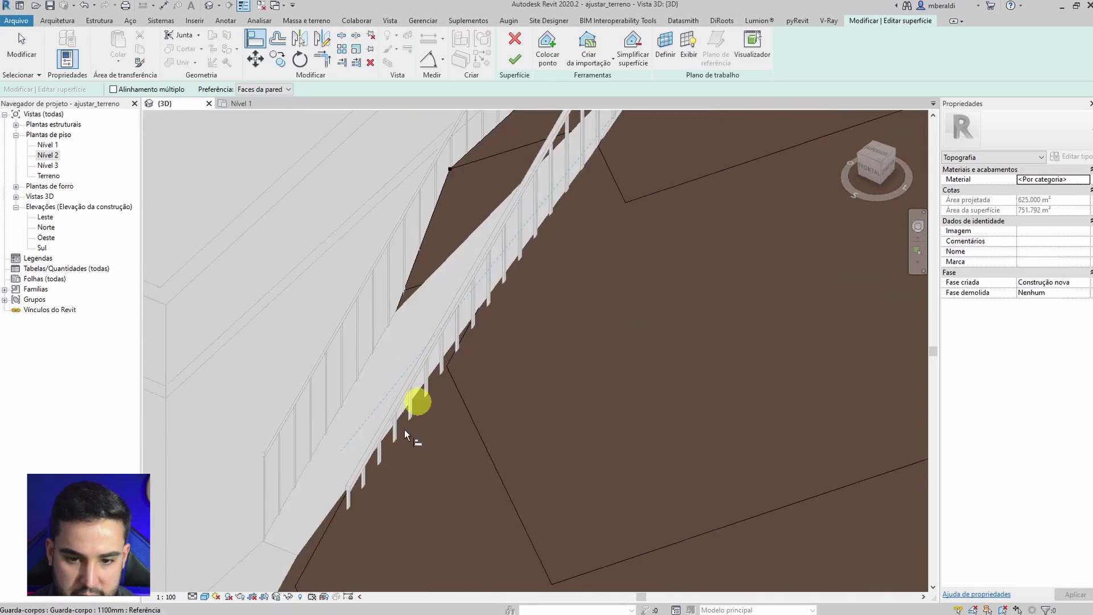
click(203, 597)
click(251, 526)
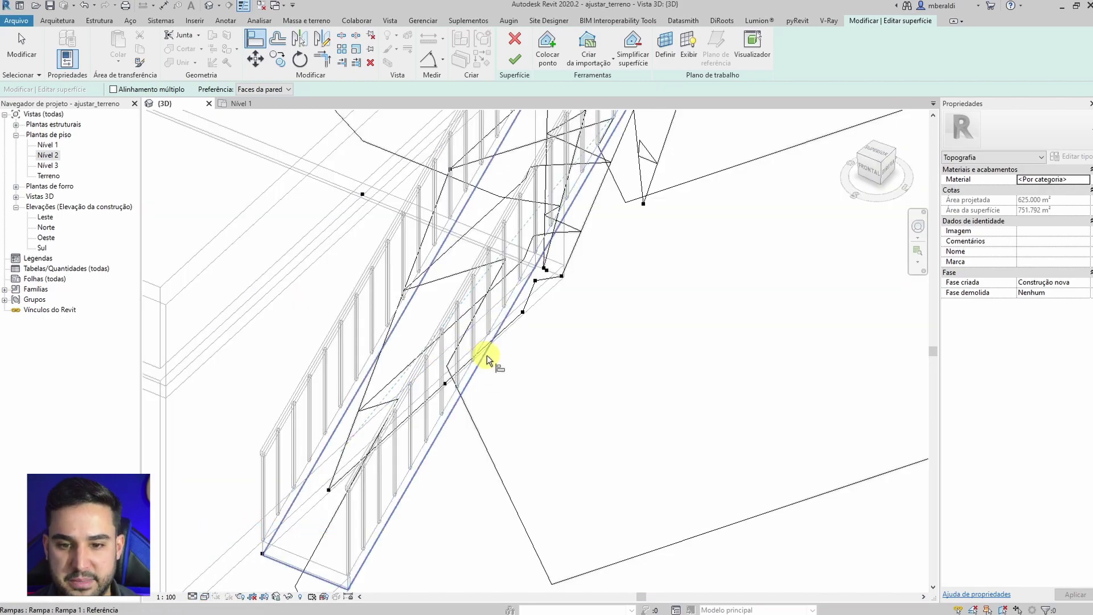
Step: Try to align further surface points along the ramp with its lower edge in the wireframe view
shift+middle_drag(616, 442, 435, 440)
click(435, 440)
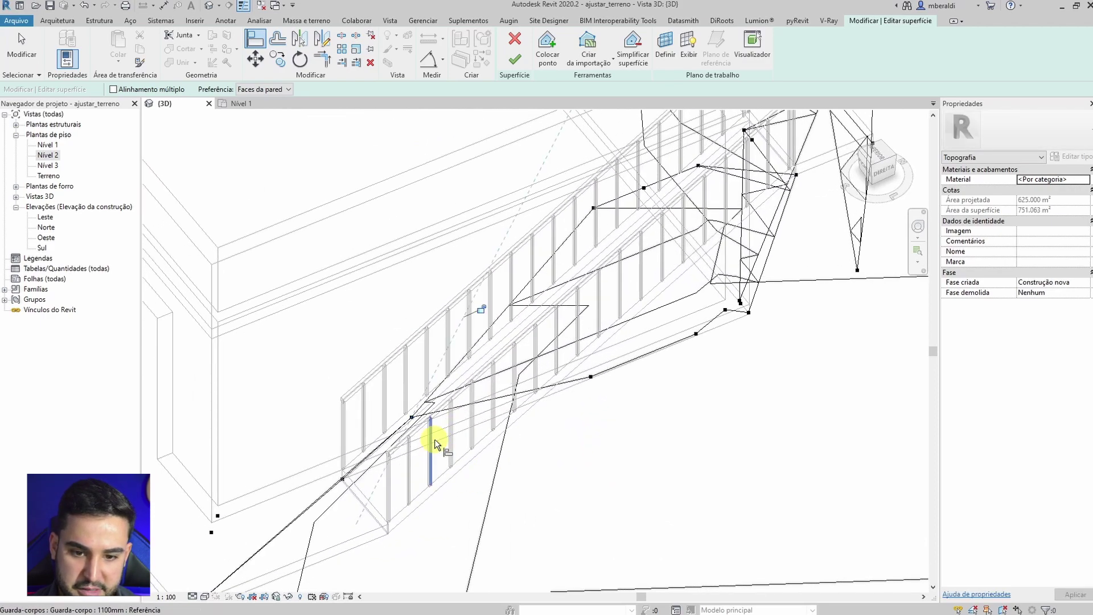
click(538, 403)
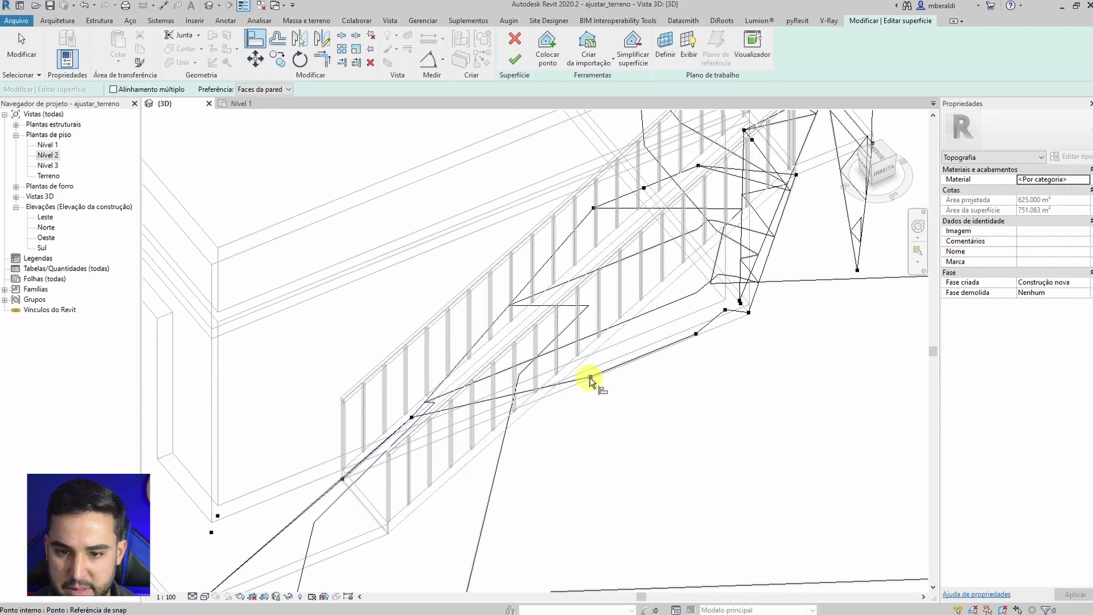
click(590, 378)
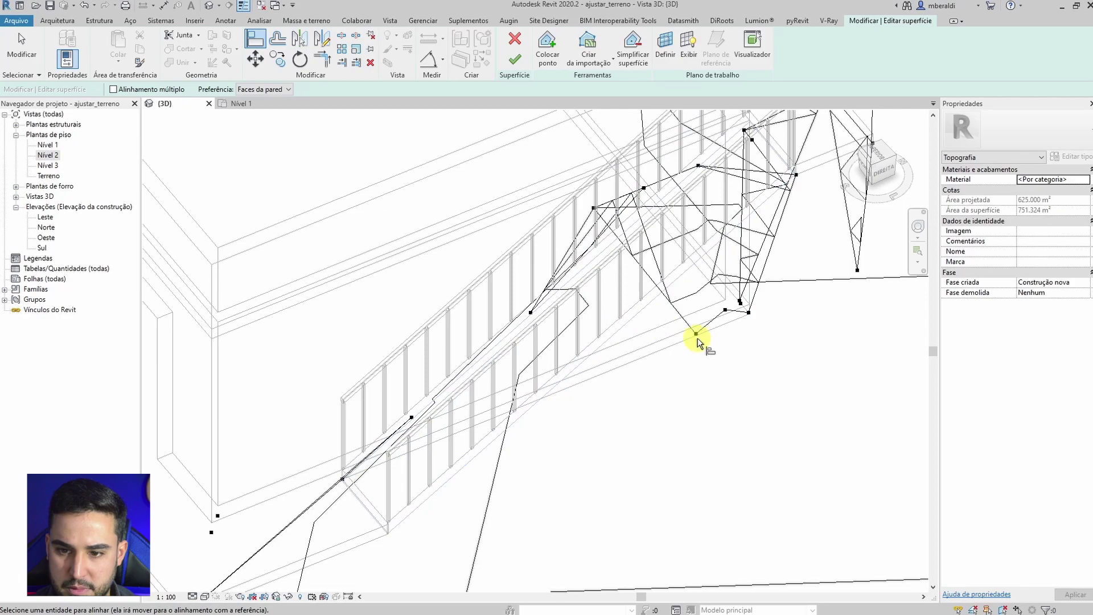
shift+middle_drag(698, 340, 339, 561)
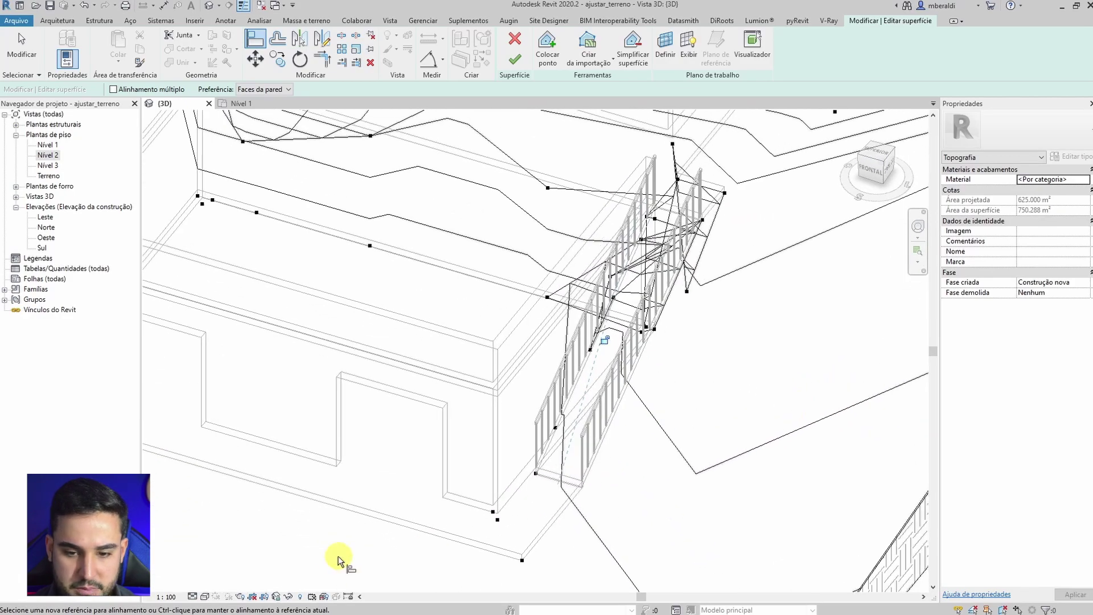
Step: Restore the 3D view's filled surface display and undo the recent ramp point alignments
click(205, 596)
click(238, 568)
mouse_move(691, 468)
middle_down()
mouse_move(750, 447)
mouse_move(710, 478)
mouse_move(671, 444)
mouse_move(728, 305)
mouse_move(841, 256)
mouse_move(661, 319)
middle_up()
key(Escape)
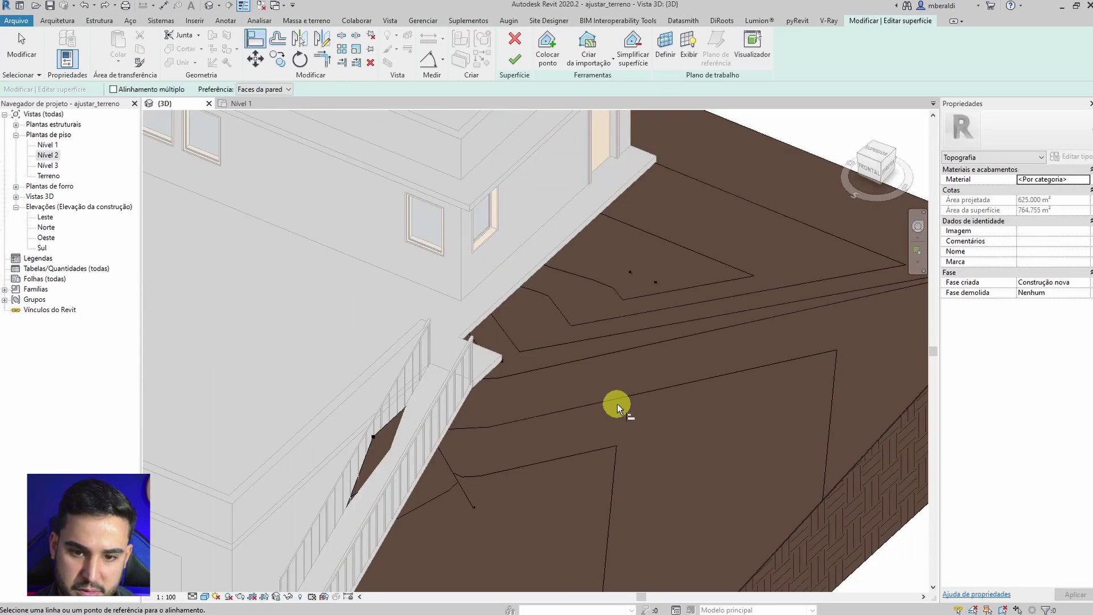
Step: Align the protruding surface point at the ramp's inner railing with the ramp's bottom edge
shift+middle_drag(617, 406, 526, 277)
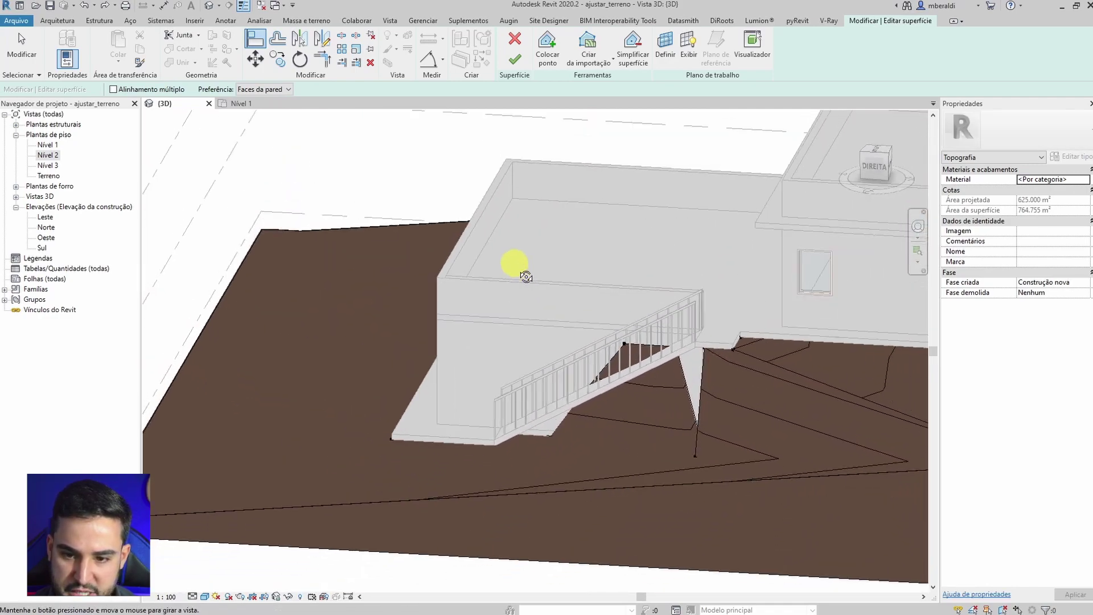
scroll(704, 399, up, 2)
scroll(674, 359, up, 5)
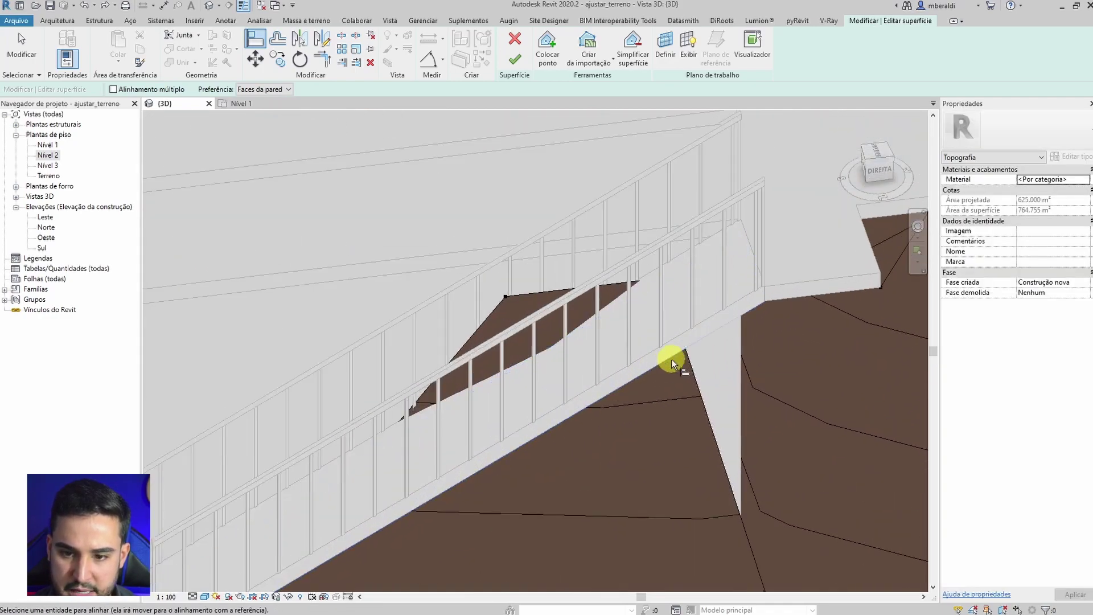
shift+middle_drag(671, 359, 659, 329)
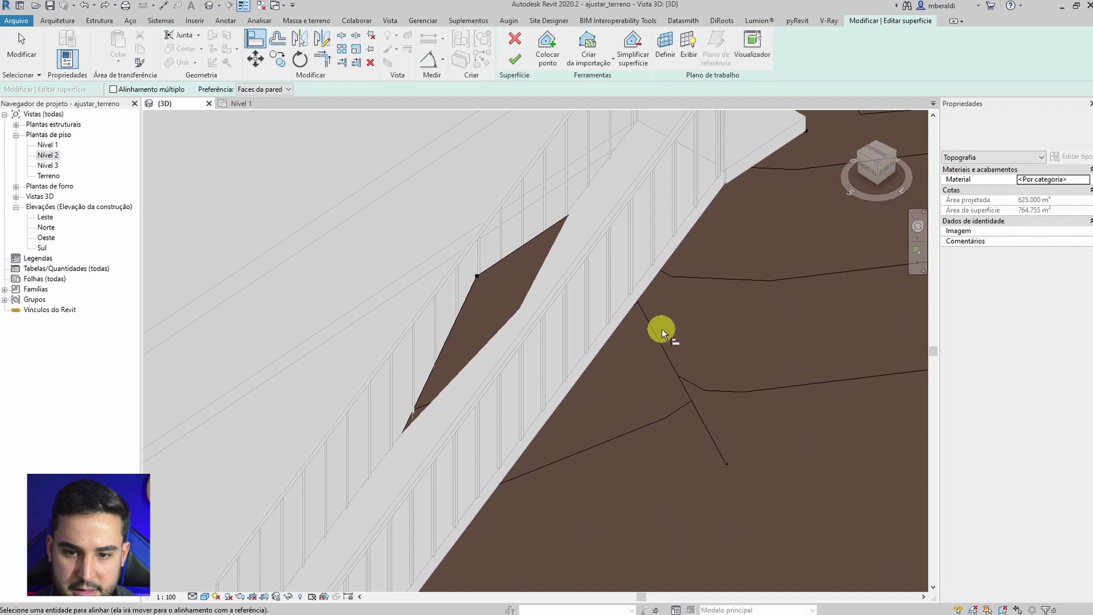
click(475, 275)
Step: Align the low surface point near the ramp's upper end with the ramp's bottom edge and inspect the terrain beneath it
scroll(645, 355, down, 3)
shift+middle_drag(753, 435, 692, 344)
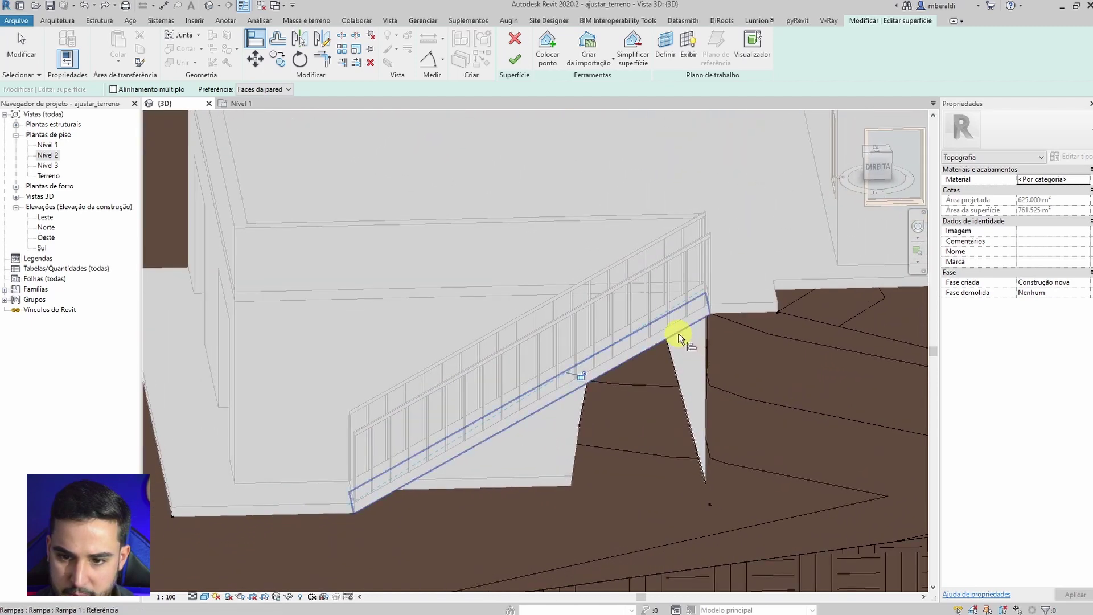
shift+middle_drag(711, 501, 739, 564)
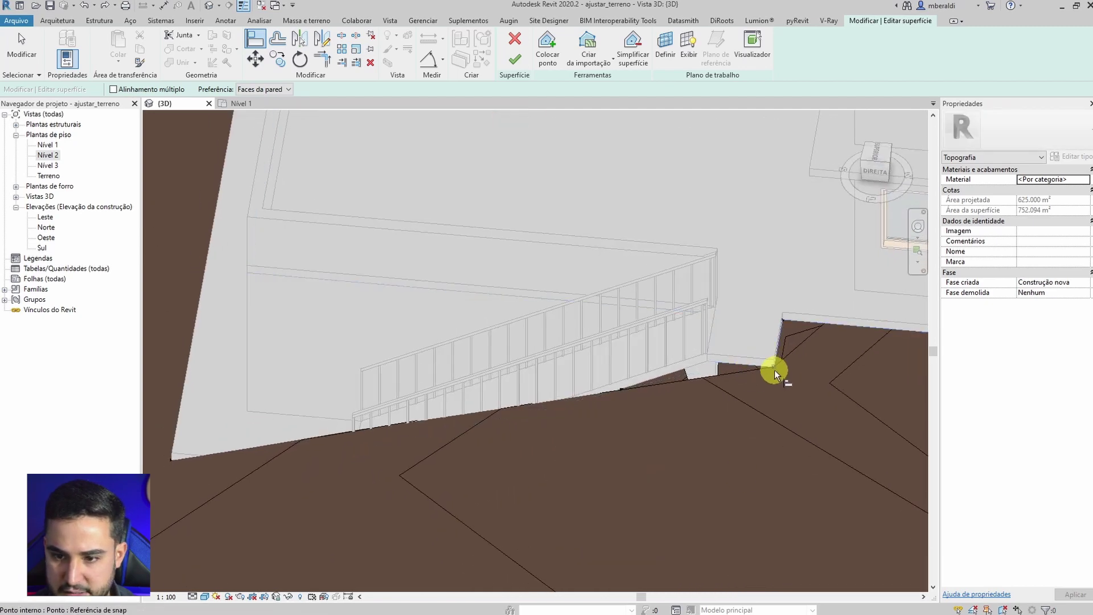
shift+middle_drag(771, 370, 659, 523)
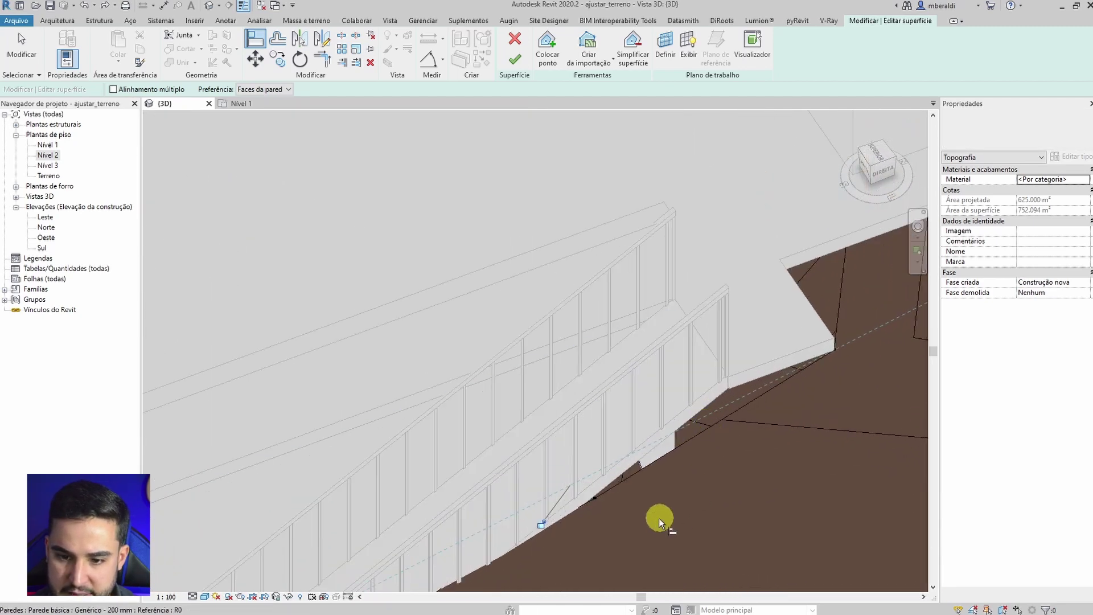
shift+middle_drag(634, 483, 655, 409)
Step: In the Nível 1 plan, move a 0.3500 point from the ramp's inner railing to near the ramp's lower end
click(251, 103)
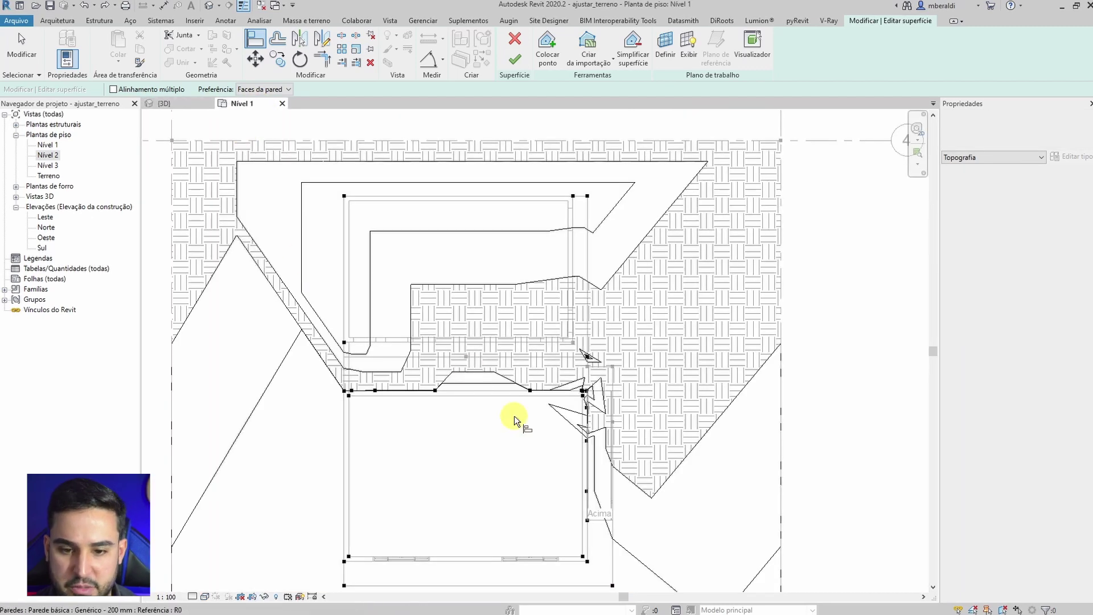
scroll(599, 332, up, 2)
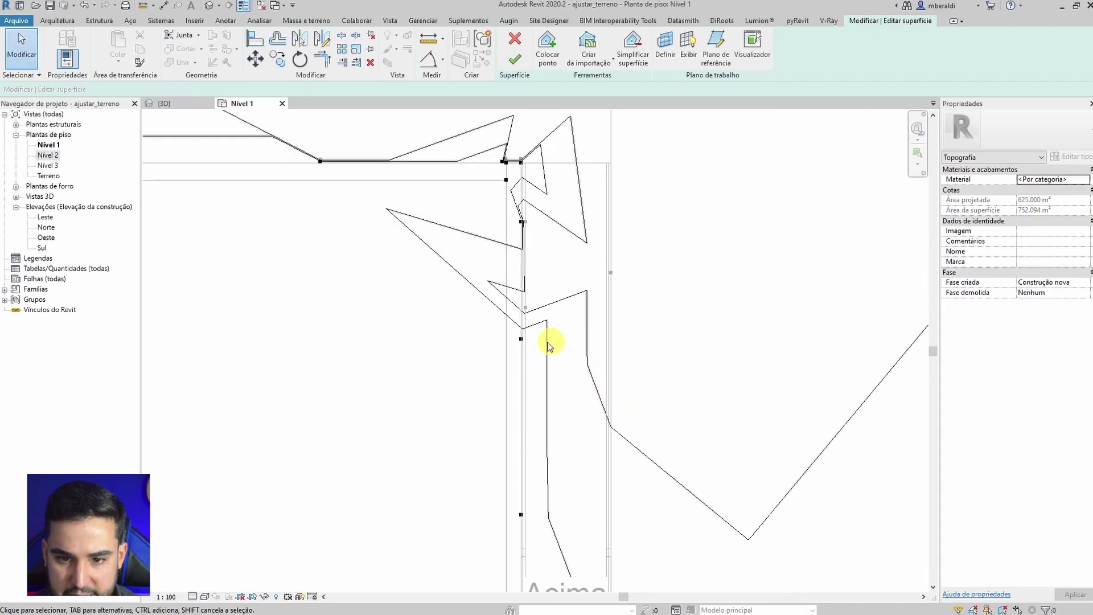
drag(521, 340, 571, 344)
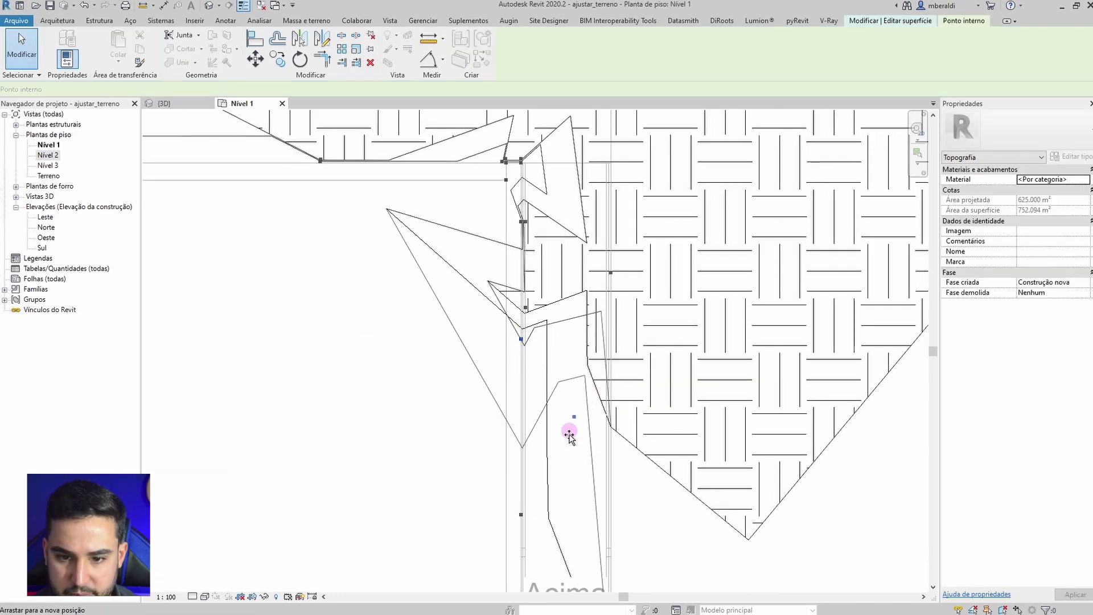
drag(538, 554, 551, 531)
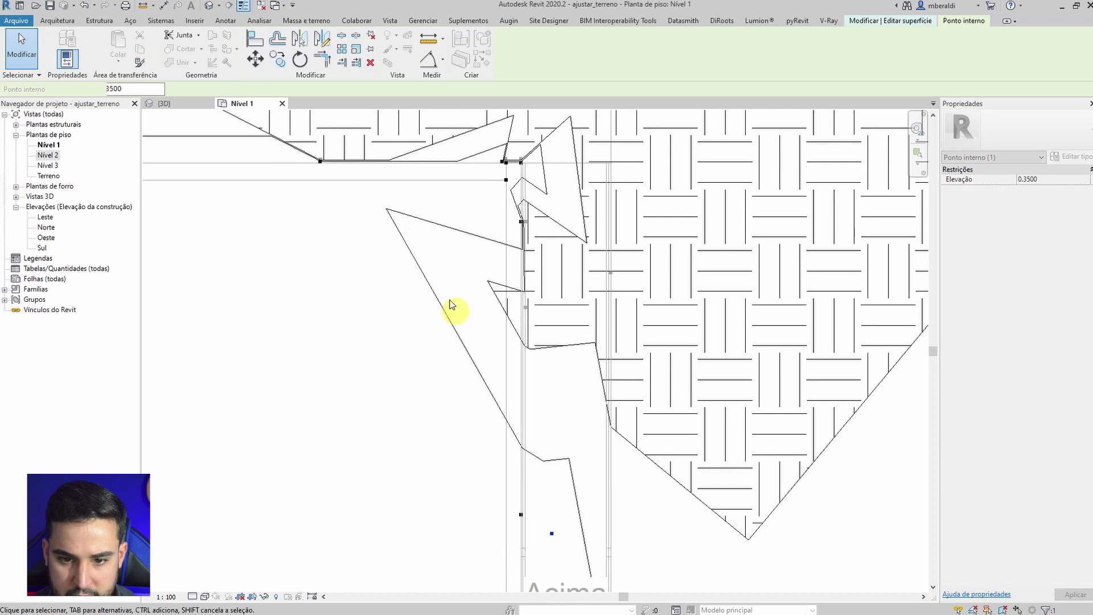
Step: Try moving a 0.3500 point from the lower slab's rear edge to the ramp's upper end
middle_drag(318, 151, 317, 213)
scroll(319, 220, up, 1)
drag(320, 224, 662, 222)
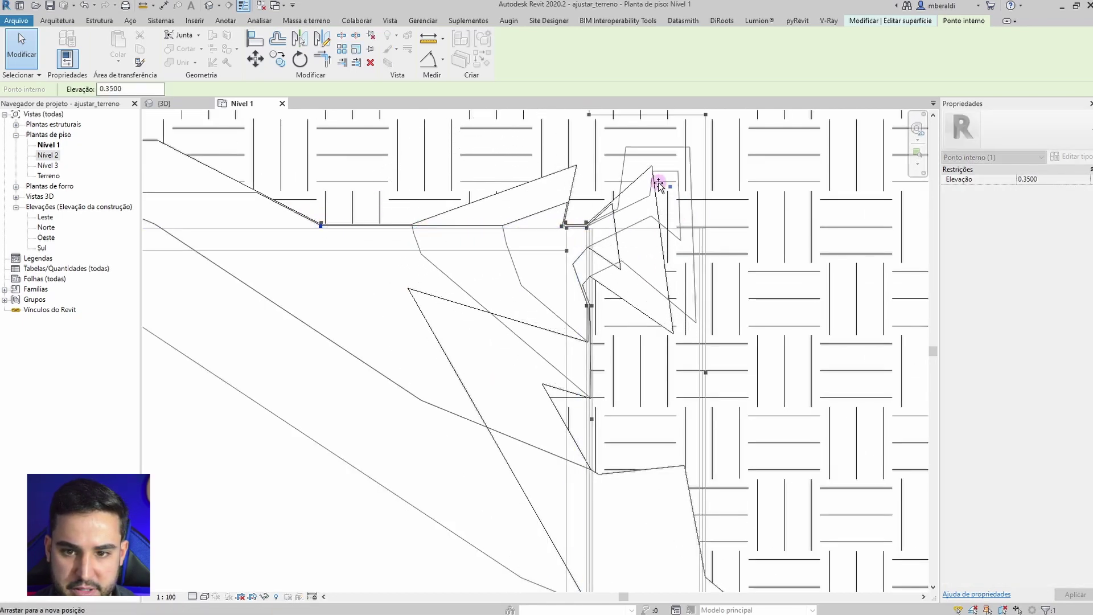
drag(644, 170, 657, 174)
scroll(656, 173, down, 1)
key(ctrl+z)
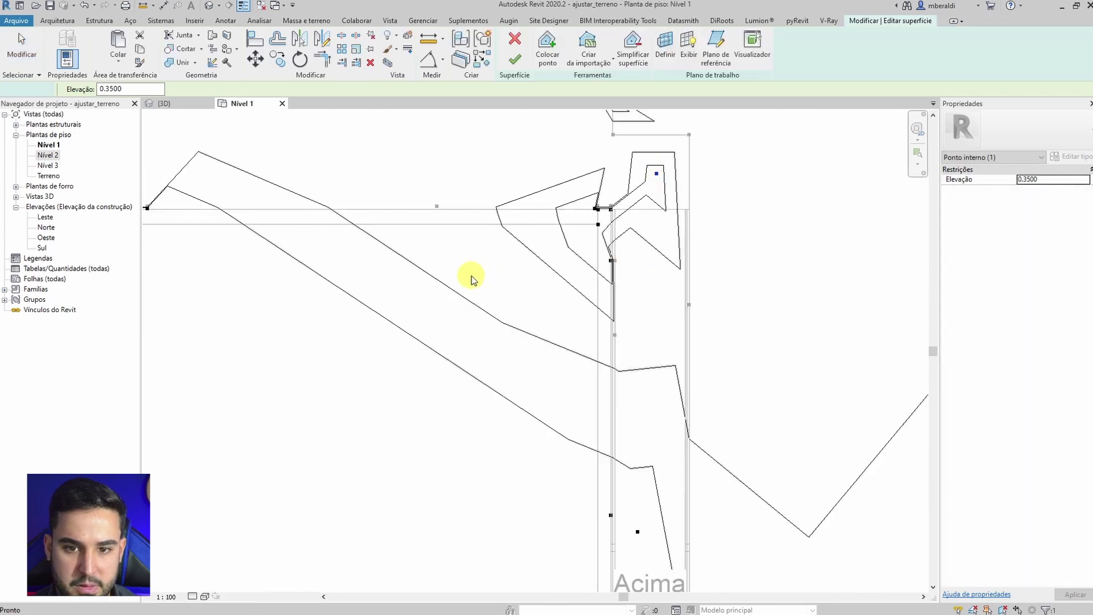
Step: Move the 0.3500 point near the ramp's lower end onto the lower slab's outer right edge, just below the ramp
scroll(466, 276, down, 1)
scroll(344, 291, down, 2)
mouse_move(302, 309)
middle_down()
mouse_move(490, 313)
mouse_move(446, 319)
middle_up()
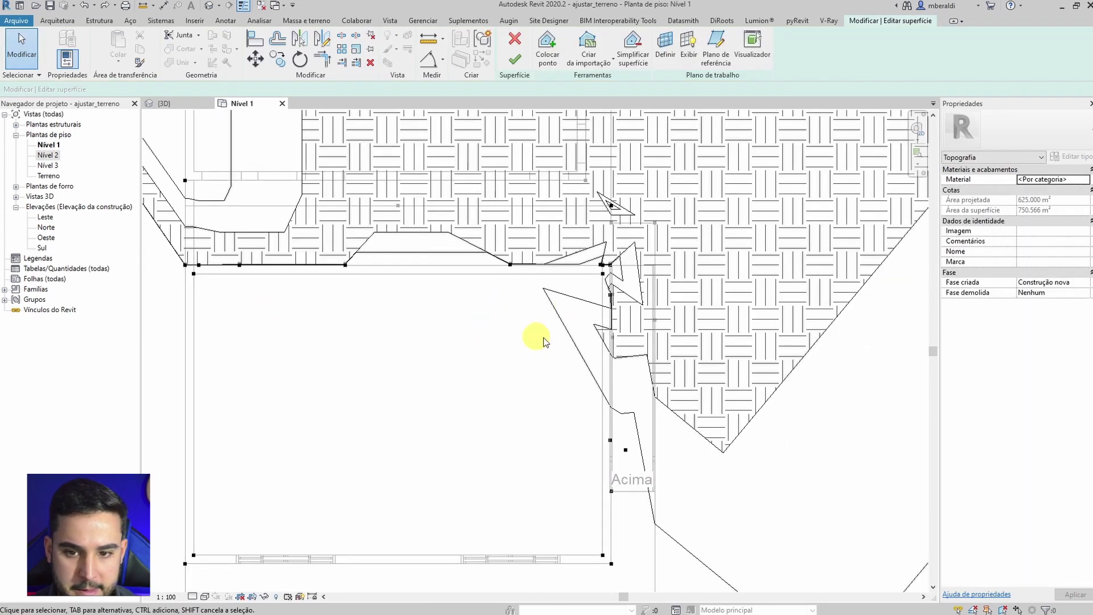
middle_drag(621, 422, 580, 417)
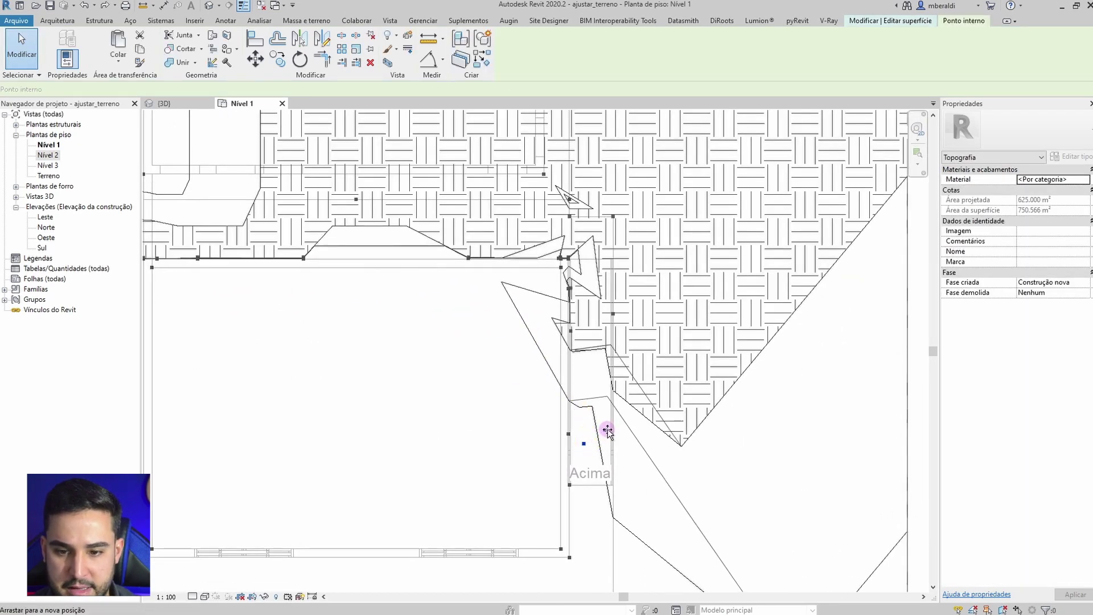
click(586, 445)
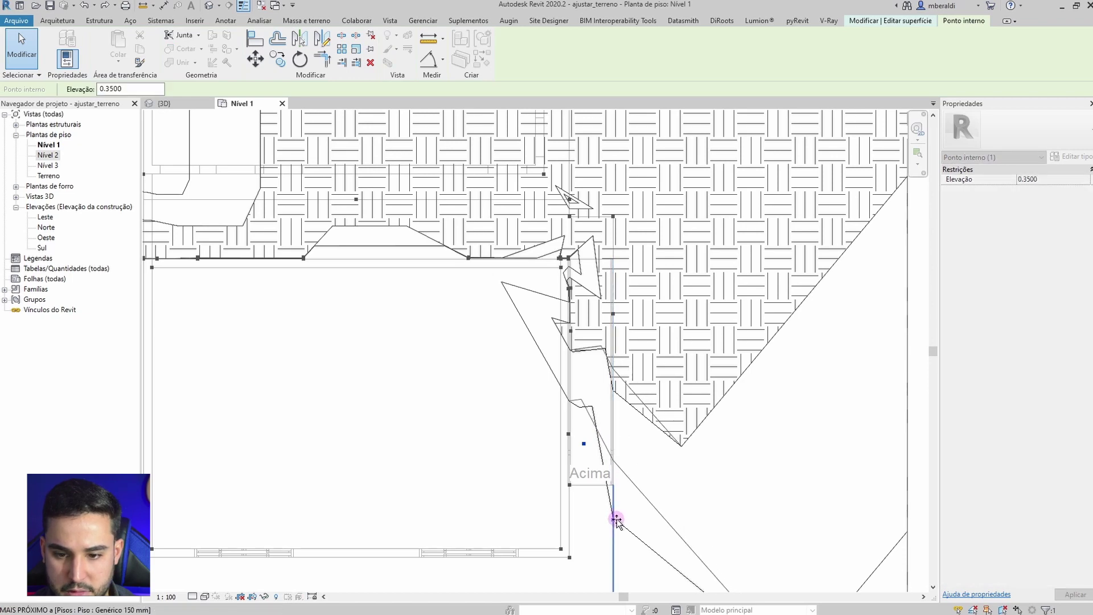
drag(617, 519, 617, 516)
Step: Move one 0.3500 point to the ramp's outer edge and another to mid-ramp in line with the lower slab's rear edge
scroll(552, 320, up, 2)
middle_drag(554, 319, 494, 354)
scroll(525, 341, up, 3)
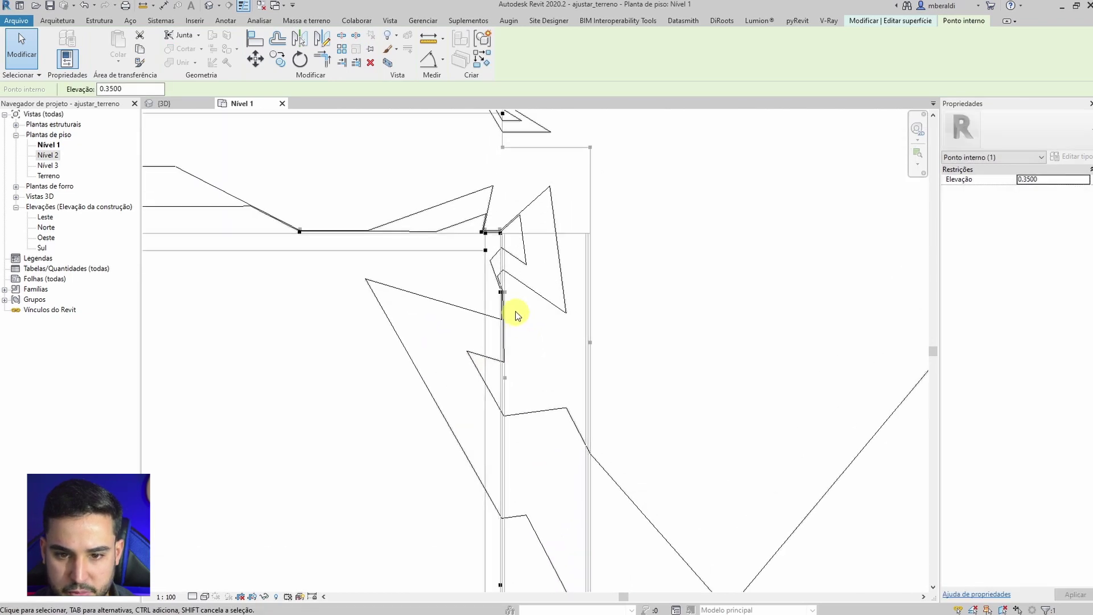
mouse_move(517, 316)
mouse_down()
mouse_move(495, 290)
mouse_move(606, 288)
mouse_move(602, 312)
mouse_up()
click(626, 358)
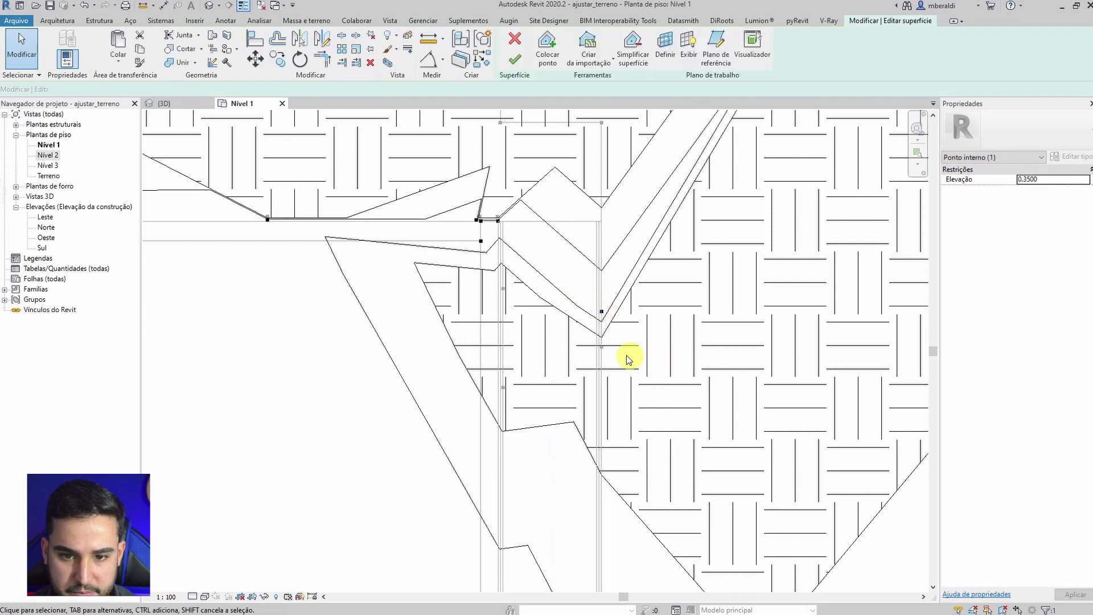
middle_drag(515, 289, 507, 342)
drag(474, 295, 542, 275)
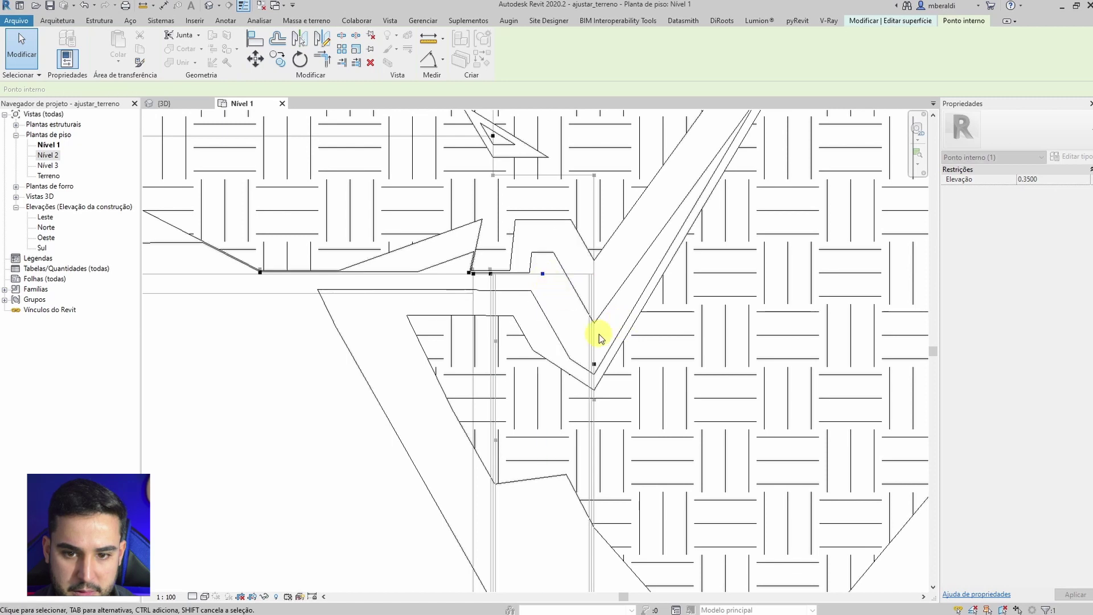
Step: Move one 0.3500 point just behind the lower slab's rear edge and another just inside the ramp's inner railing
drag(472, 275, 431, 252)
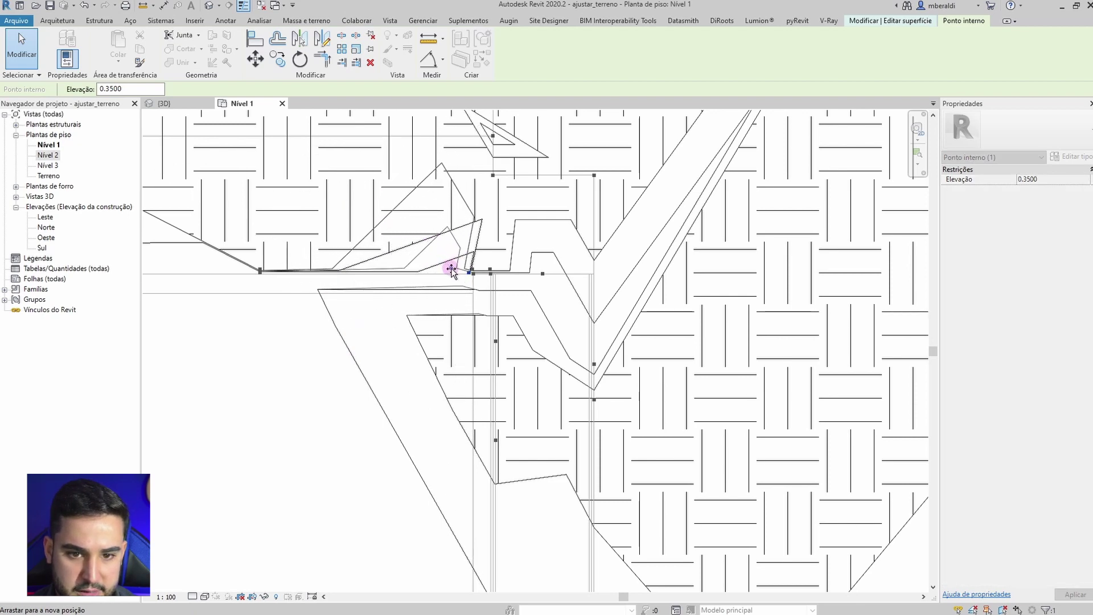
drag(448, 268, 446, 268)
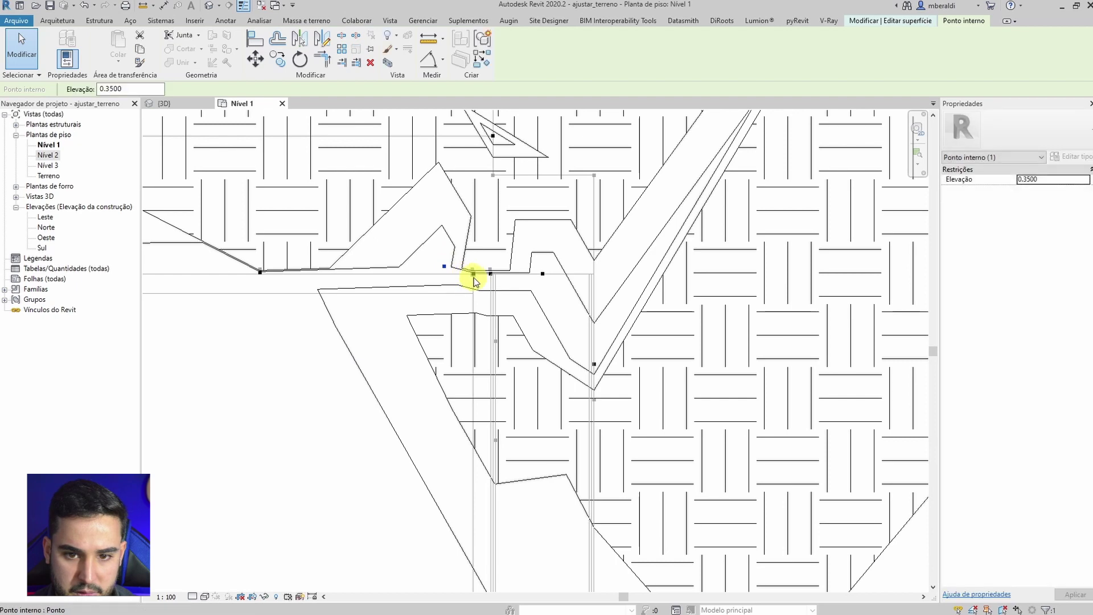
drag(517, 288, 520, 288)
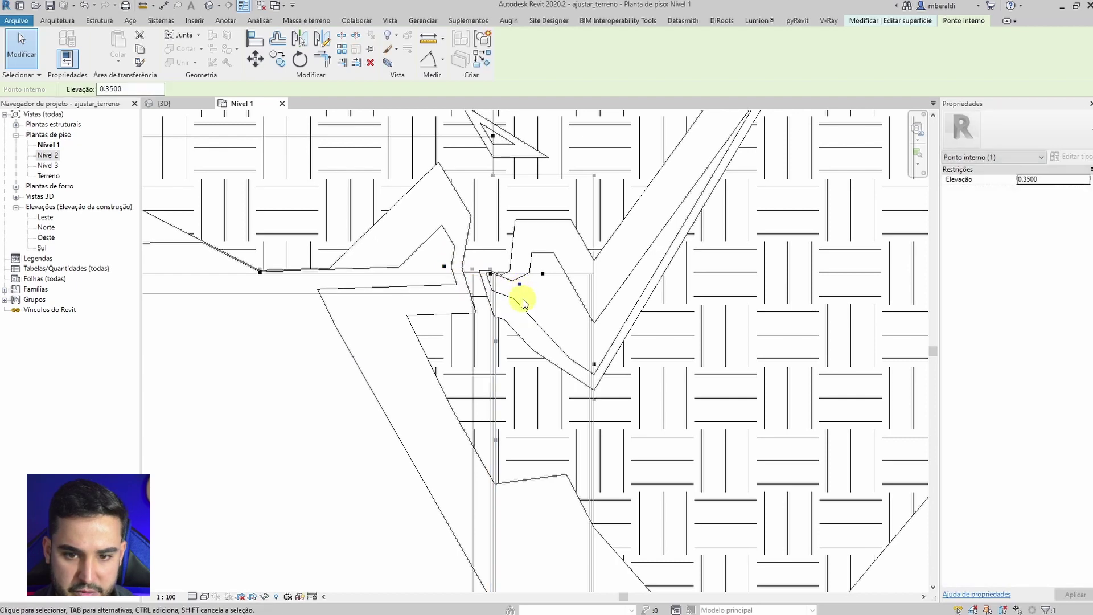
Step: Along the line of the lower slab's rear edge, shift one 0.3500 point inside the ramp and another to the ramp's outer edge
scroll(513, 314, up, 3)
drag(476, 244, 504, 244)
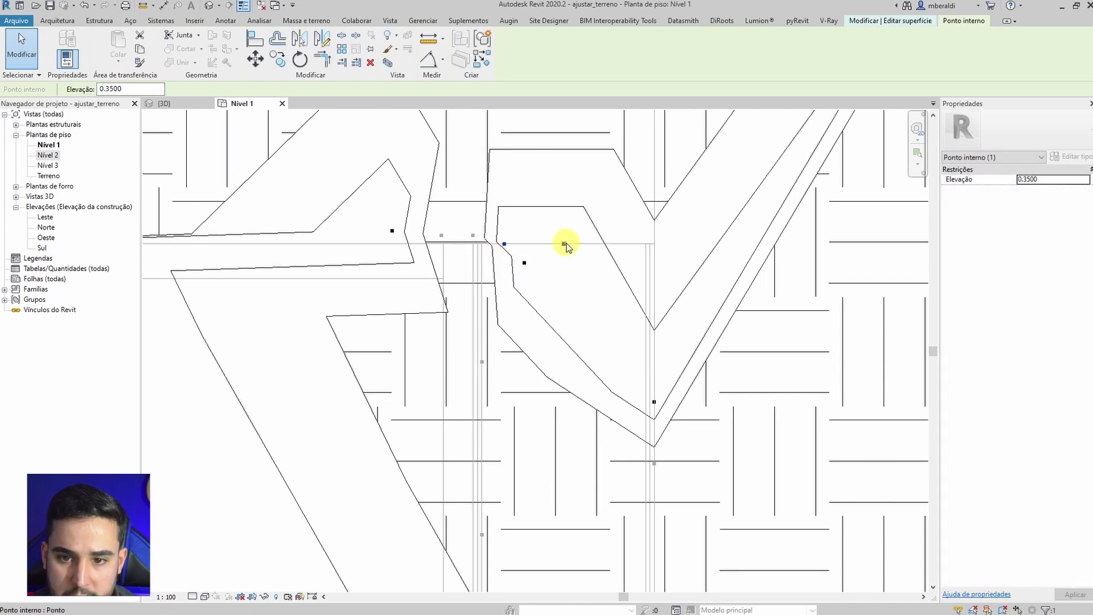
drag(621, 248, 654, 244)
click(651, 392)
scroll(652, 393, down, 1)
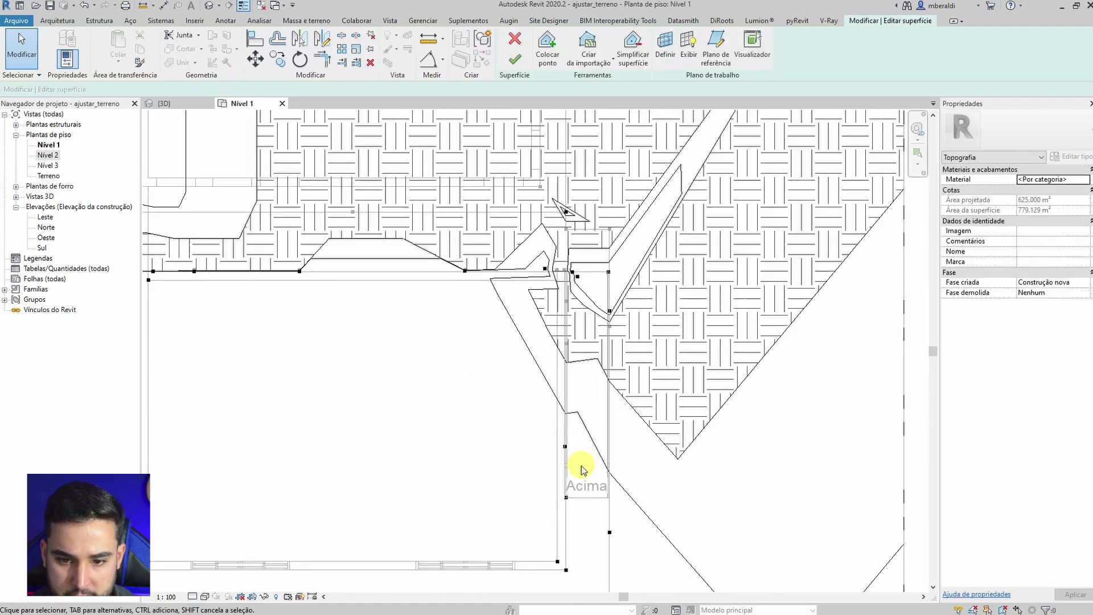
mouse_move(609, 486)
middle_down()
mouse_move(619, 398)
mouse_move(811, 561)
middle_up()
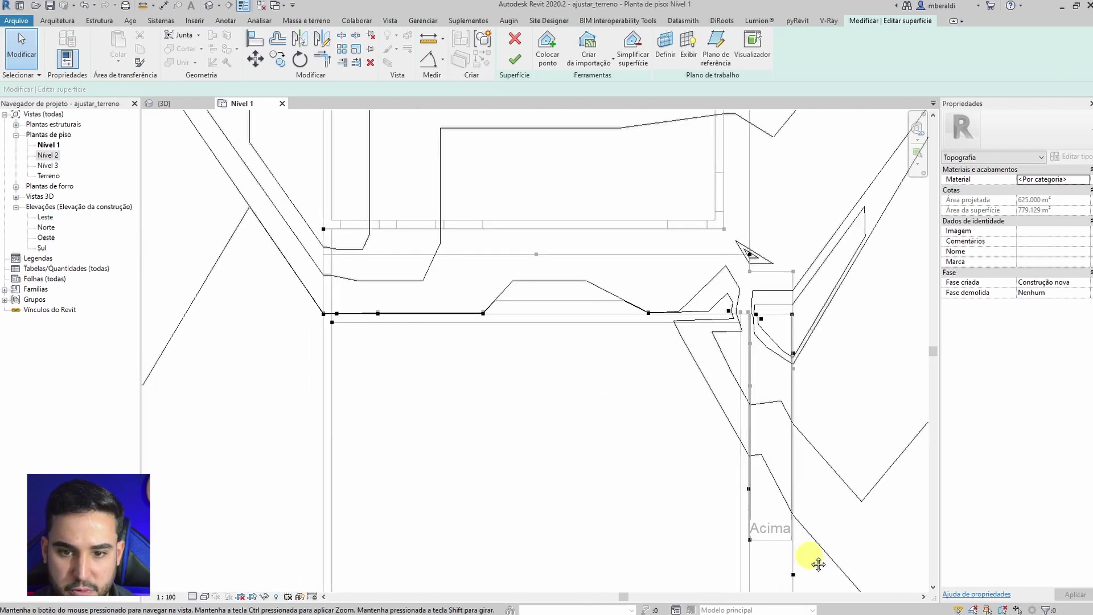
Step: Pull a 0.3500 point off the lower slab's rear edge into the slab area and try deleting it
drag(650, 315, 557, 409)
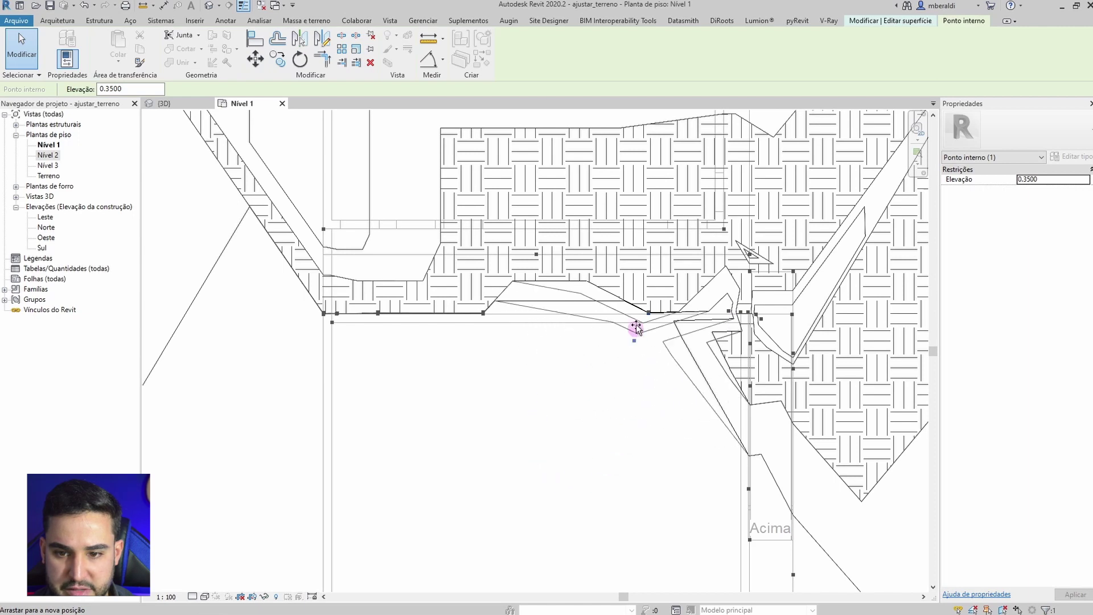
drag(636, 328, 667, 271)
drag(572, 402, 573, 402)
key(Delete)
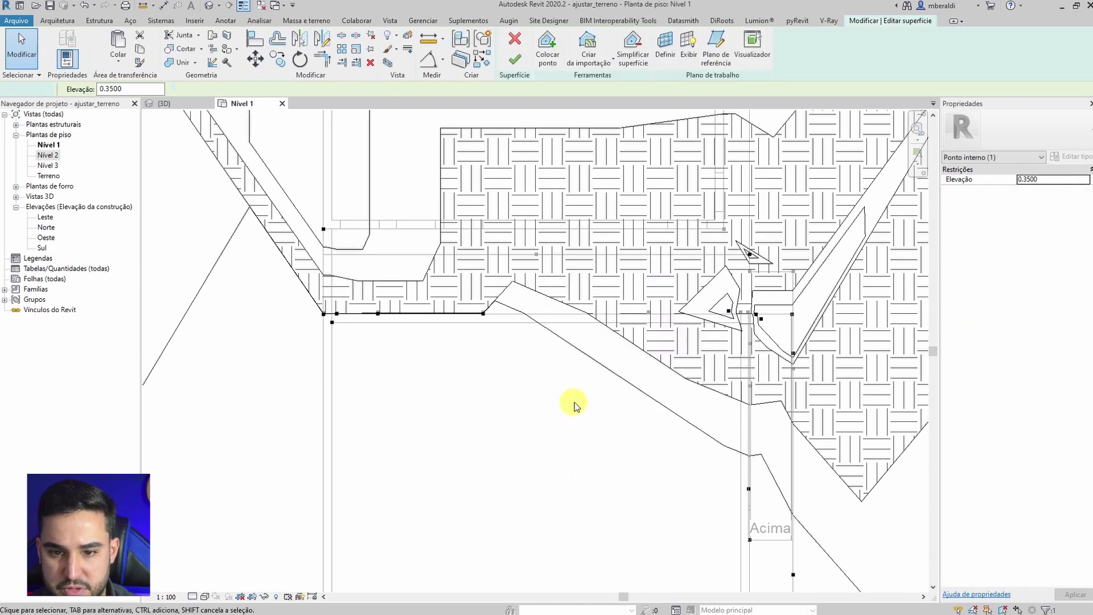
middle_drag(588, 390, 456, 437)
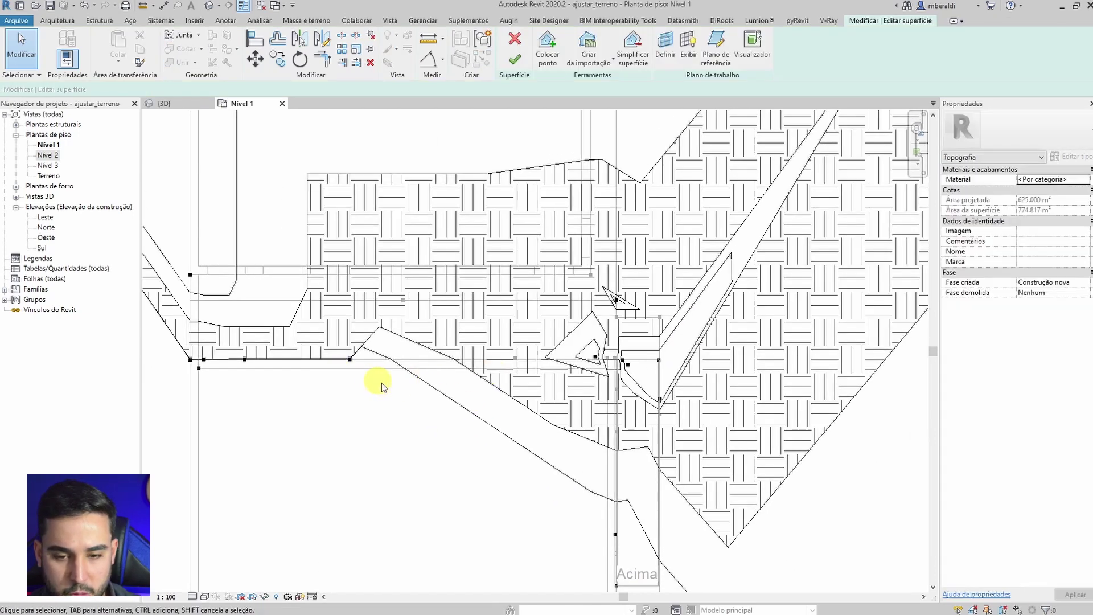
middle_drag(480, 402, 579, 389)
Step: Move the 0.3500 point from inside the lower slab area to the outer wall corner beside the ramp
drag(572, 404, 630, 383)
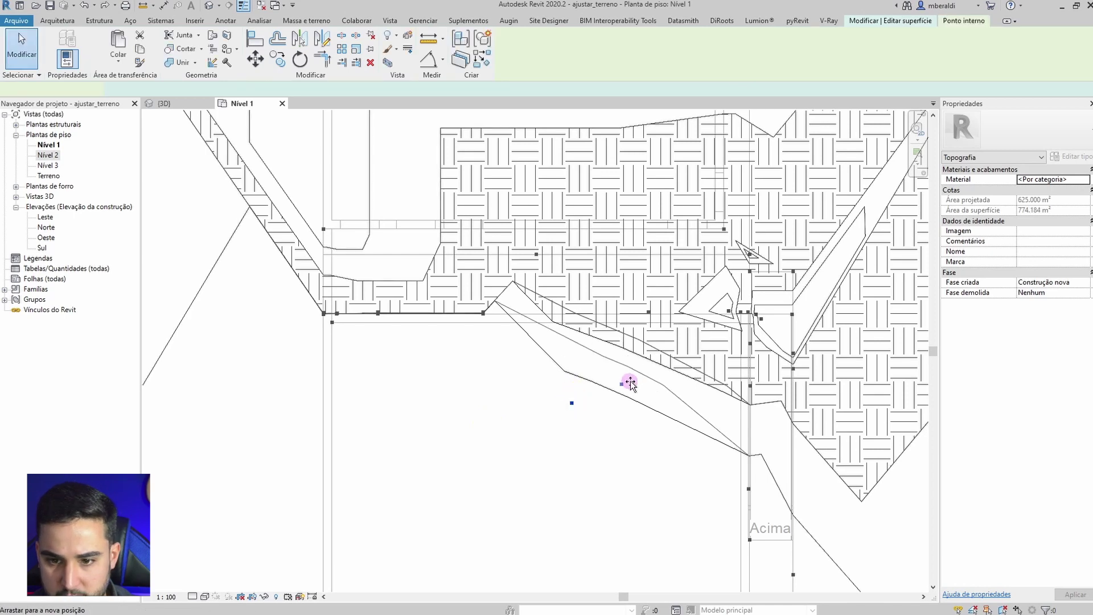
drag(683, 338, 683, 308)
drag(682, 313, 683, 304)
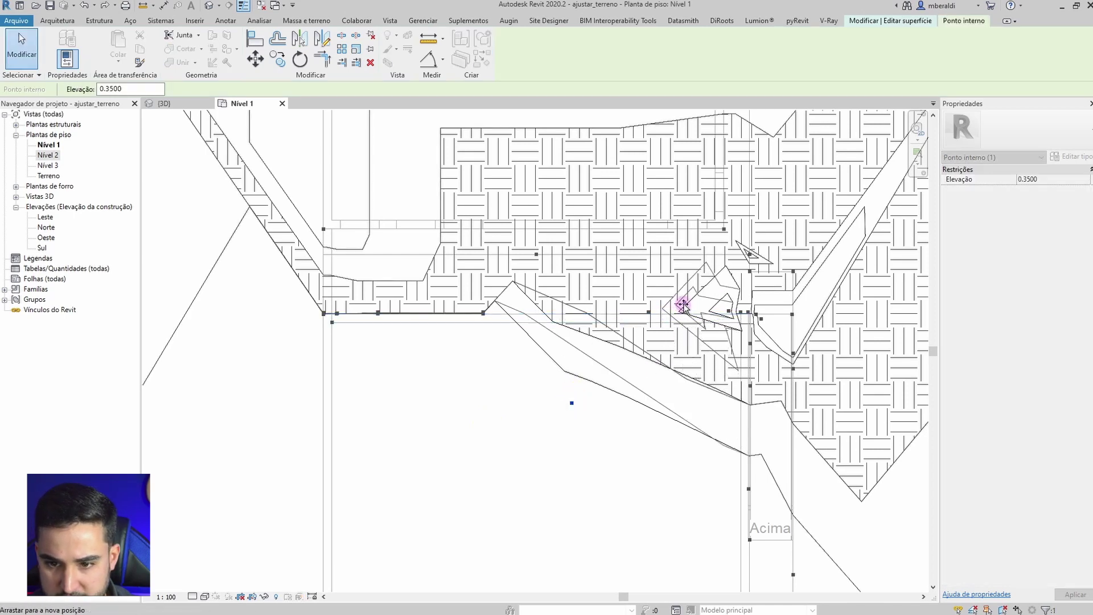
drag(624, 336, 629, 334)
scroll(669, 322, up, 3)
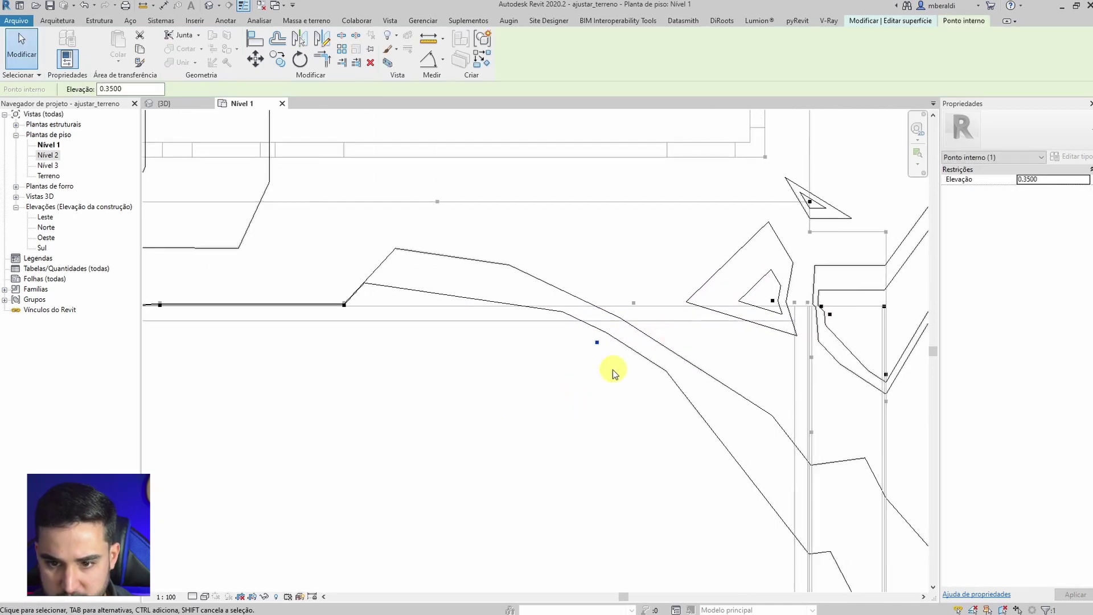
middle_drag(606, 373, 491, 453)
click(538, 447)
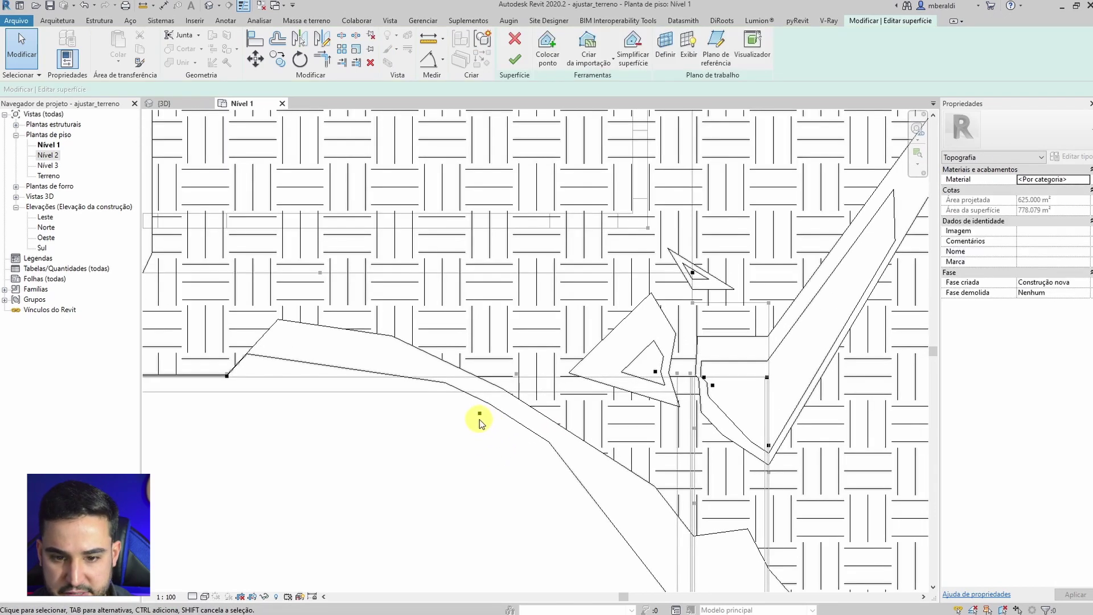
scroll(478, 417, up, 3)
drag(480, 414, 780, 379)
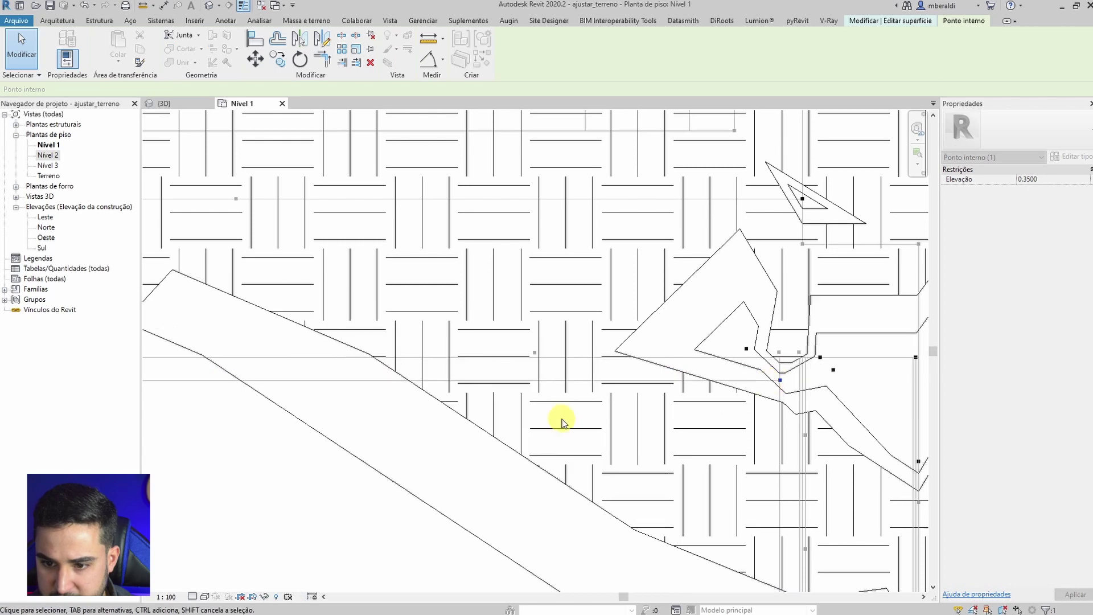
click(561, 421)
scroll(561, 421, down, 2)
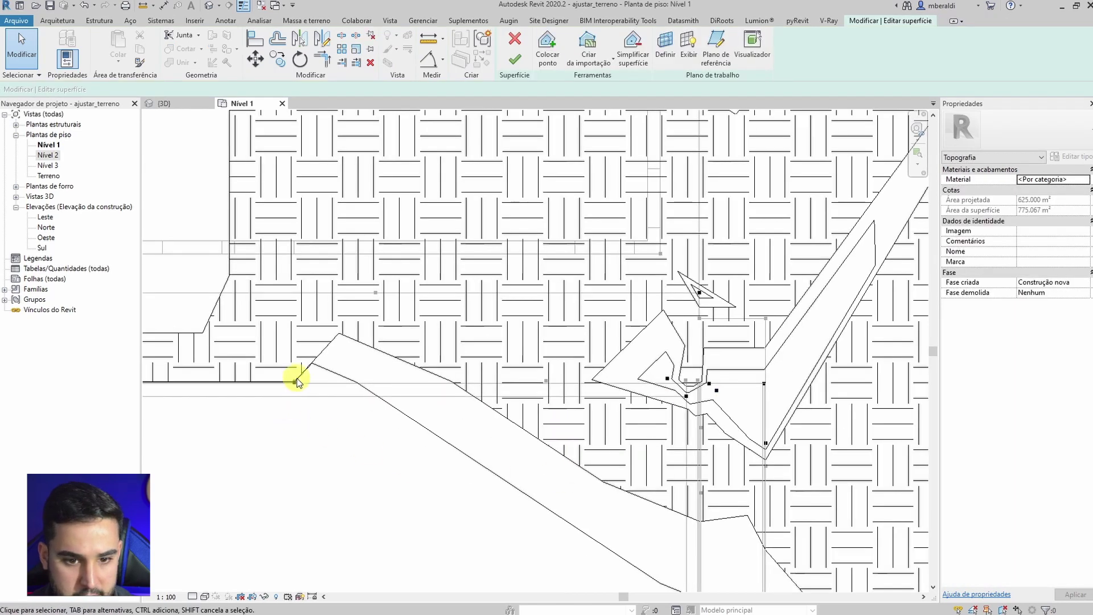
Step: Try moving a 0.3500 point along the lower slab's rear edge toward the ramp
drag(296, 382, 378, 381)
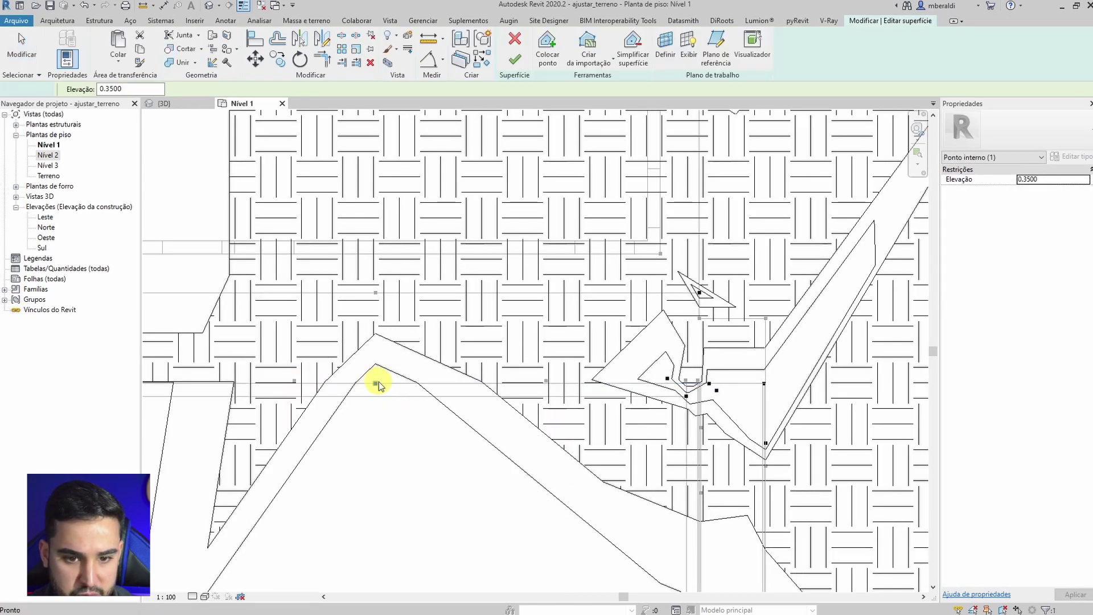
scroll(390, 440, down, 2)
click(385, 445)
middle_drag(390, 456, 464, 427)
scroll(514, 365, up, 1)
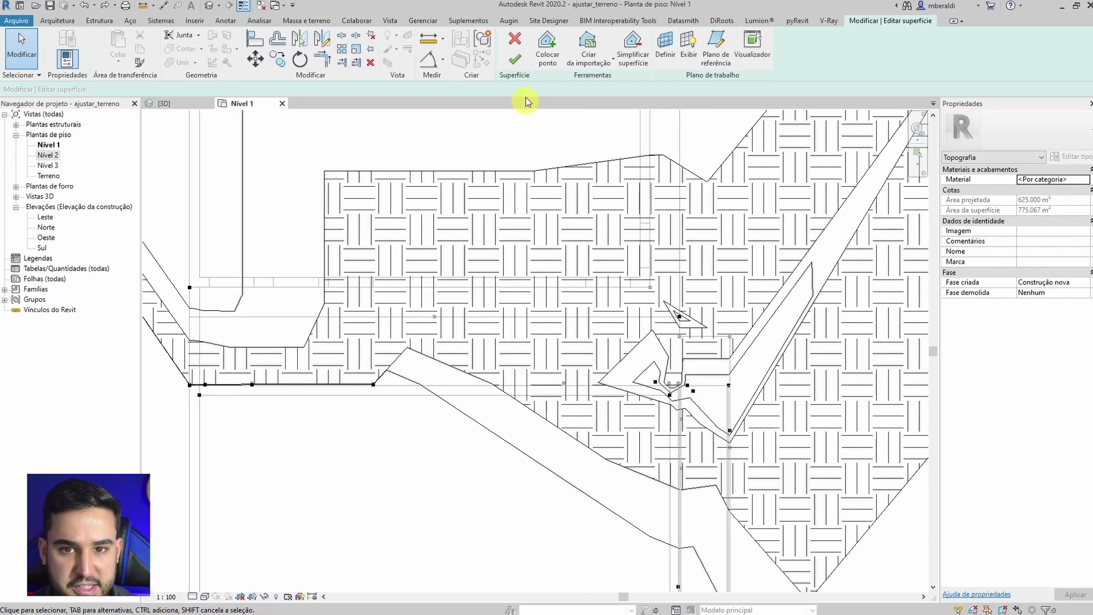
Step: Place new surface points at absolute elevation 0.3500 along the lower slab's rear edge up to the ramp corner
click(547, 50)
scroll(456, 385, up, 1)
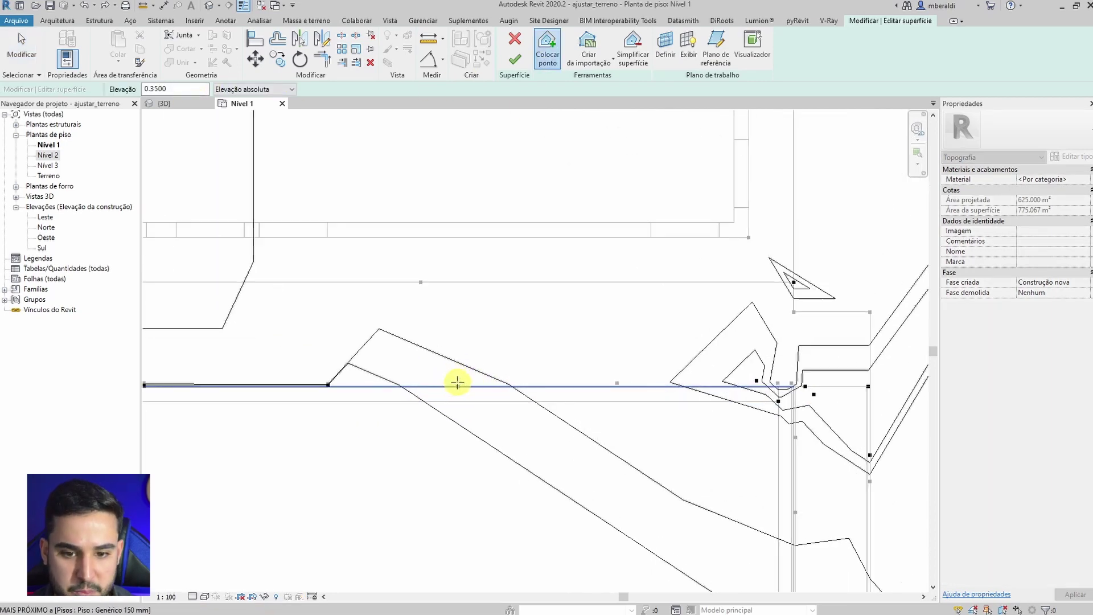
click(587, 386)
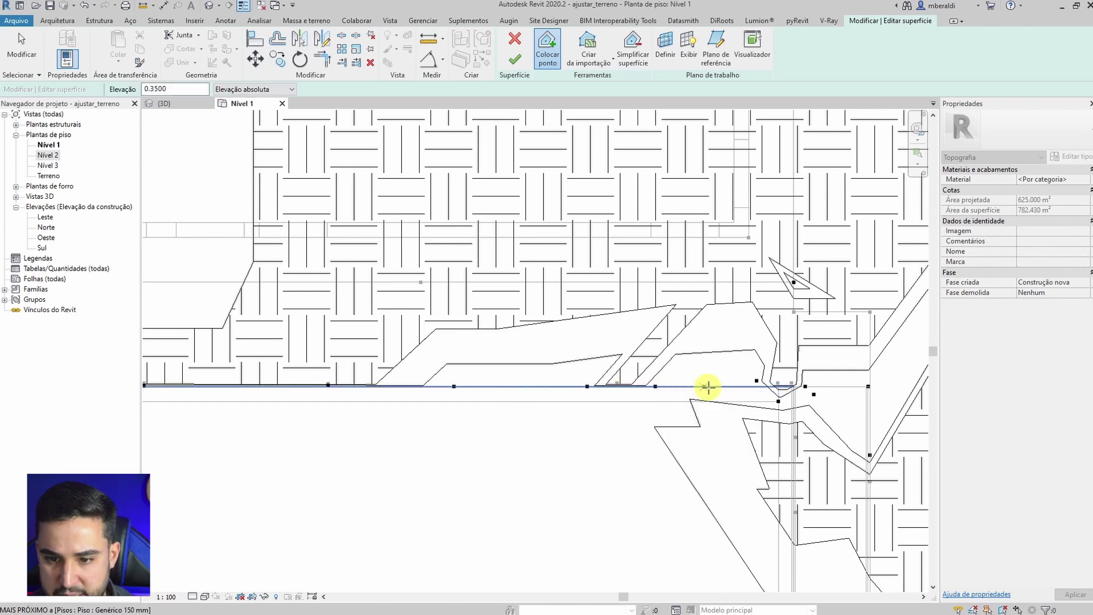
click(738, 386)
click(762, 385)
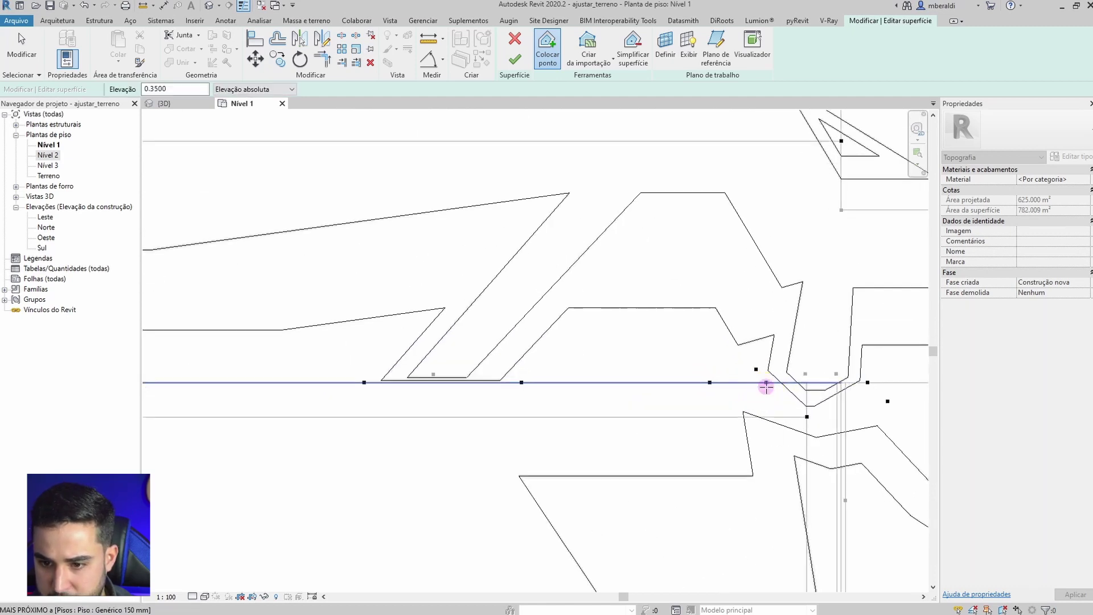
scroll(734, 376, up, 2)
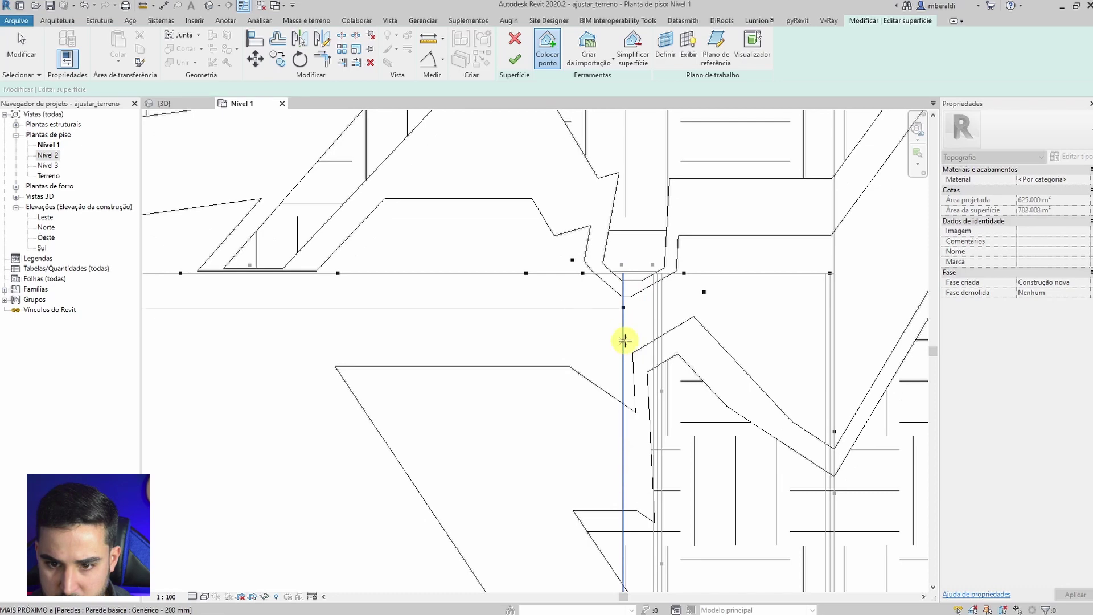
Step: Add 0.3500 points down the outer wall face beside the ramp and one more on the slab's rear edge
click(624, 341)
scroll(624, 340, down, 1)
middle_drag(621, 458, 557, 269)
click(559, 320)
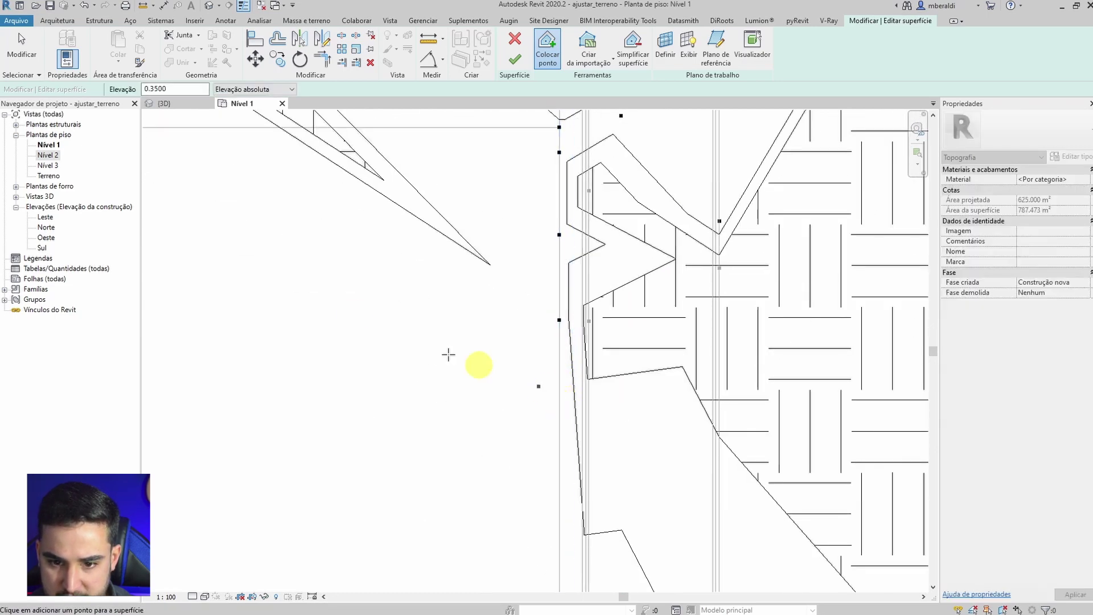
middle_drag(338, 272, 457, 429)
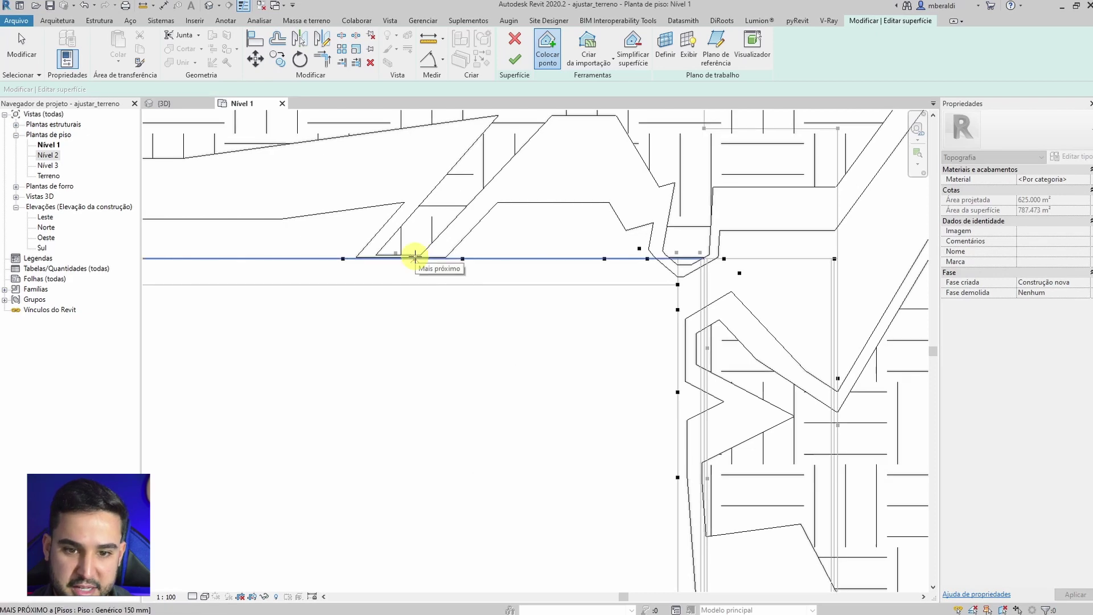
scroll(422, 308, down, 8)
middle_drag(418, 357, 588, 278)
scroll(683, 302, up, 5)
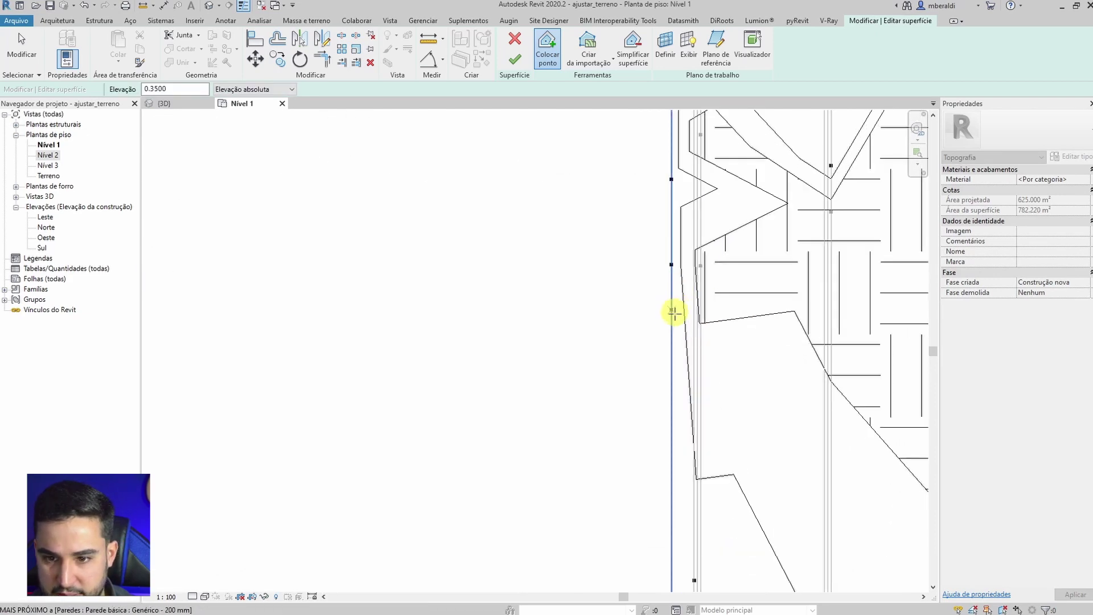
Step: Add further 0.3500 points on the outer wall face and along the ramp's inner railing line, and finish placing points
middle_drag(671, 317, 647, 480)
click(694, 347)
scroll(686, 364, down, 2)
scroll(637, 400, up, 3)
click(652, 330)
scroll(652, 330, up, 1)
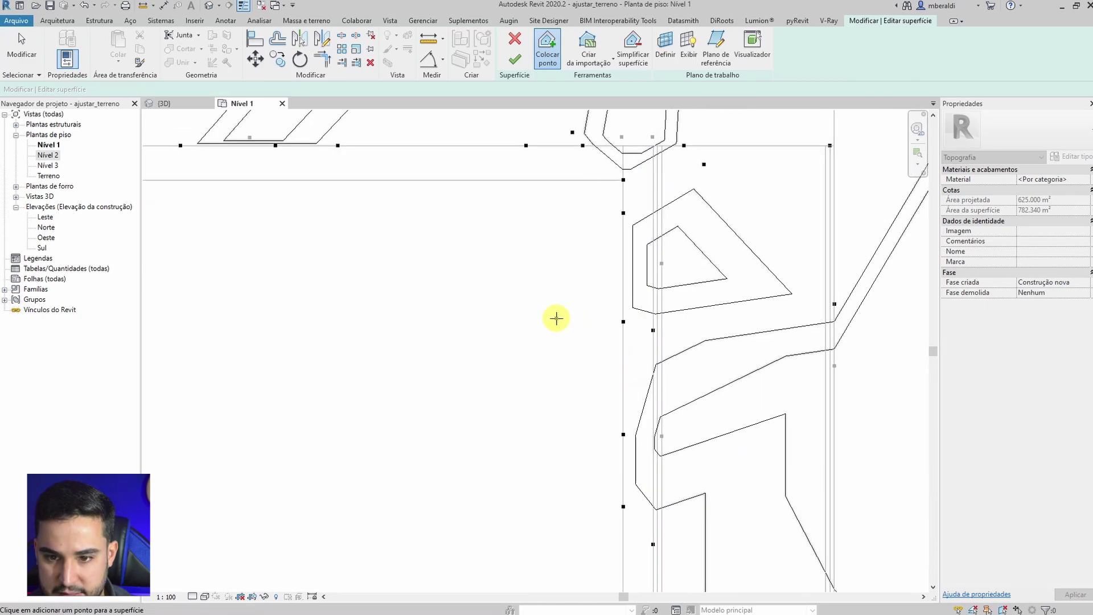
scroll(556, 317, down, 3)
scroll(615, 383, up, 3)
click(622, 401)
scroll(530, 400, down, 3)
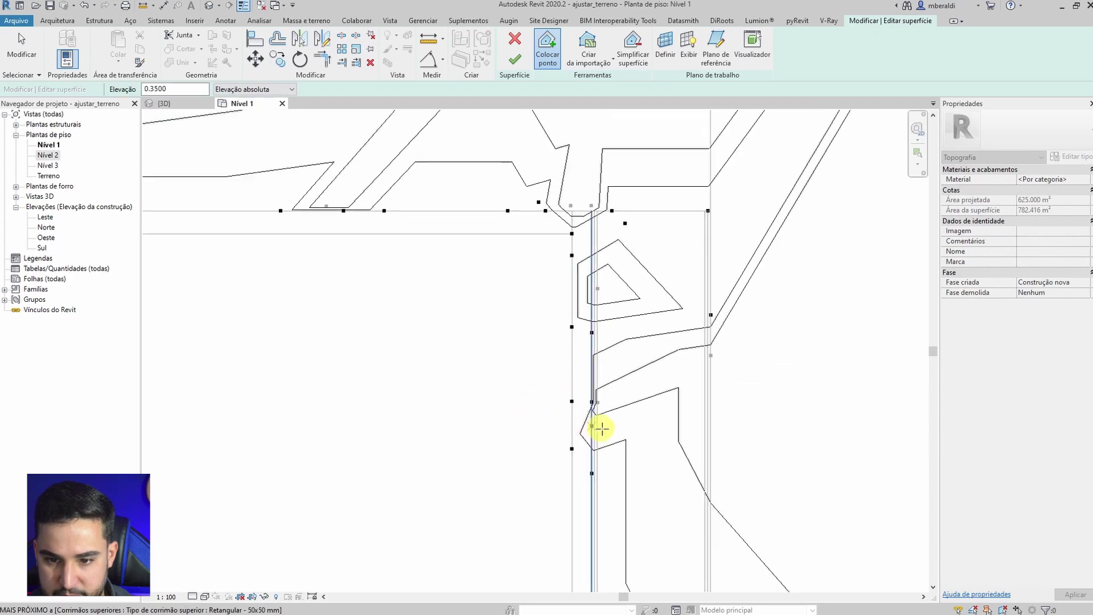
scroll(600, 429, up, 3)
click(584, 434)
scroll(475, 409, down, 3)
scroll(476, 410, down, 6)
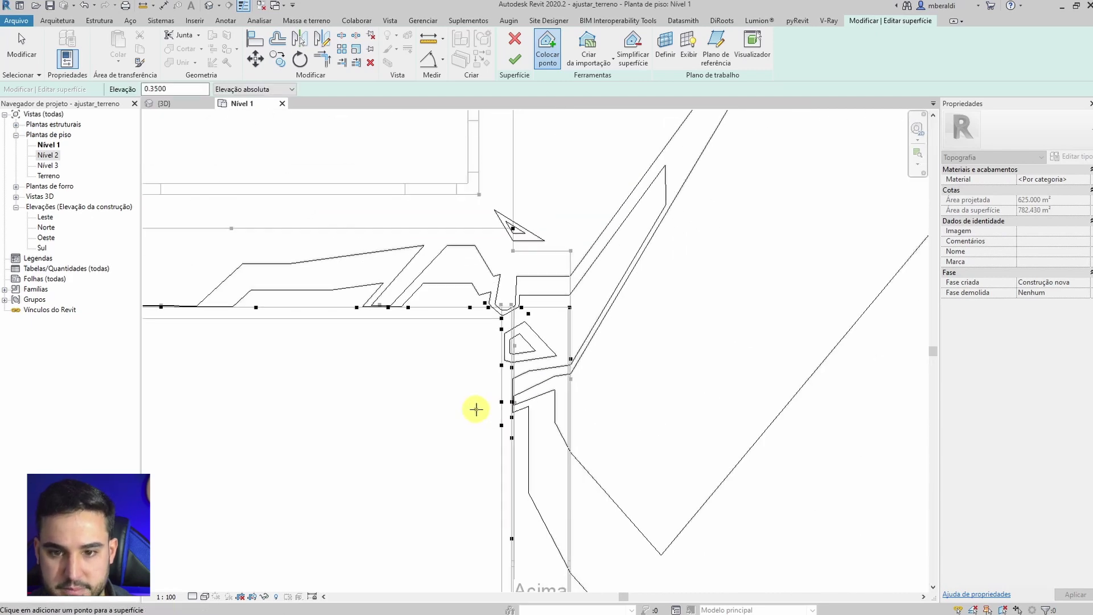
key(Escape)
Step: In the 3D view, use Align to bring a stray surface point near the ramp's upper end toward the structure
key(ctrl+Tab)
scroll(468, 354, down, 2)
shift+middle_drag(610, 411, 623, 469)
click(587, 216)
key(Escape)
key(Escape)
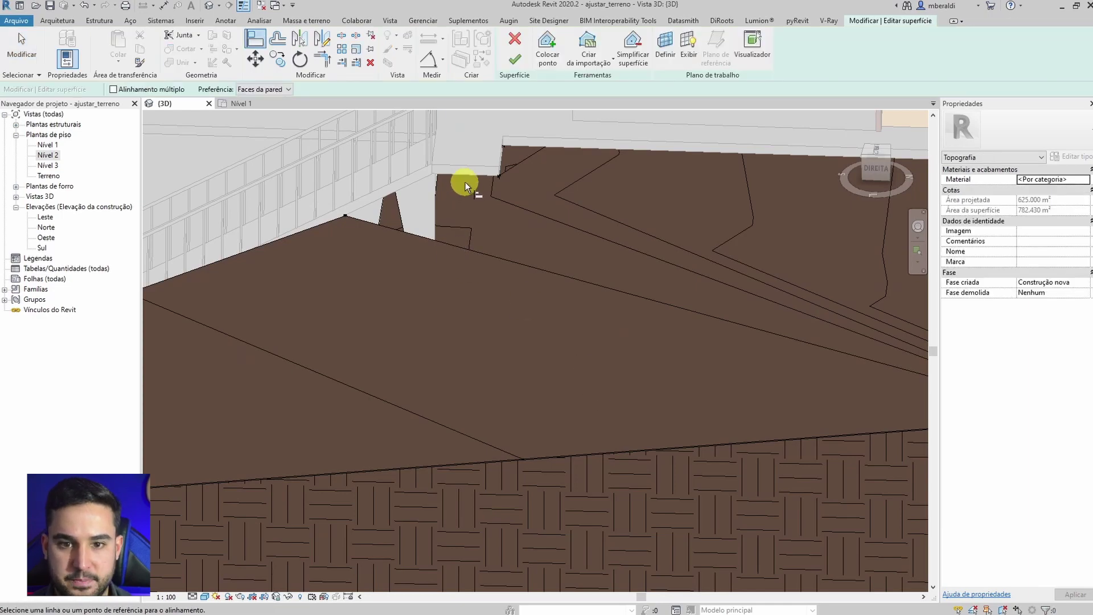
shift+middle_drag(466, 176, 535, 275)
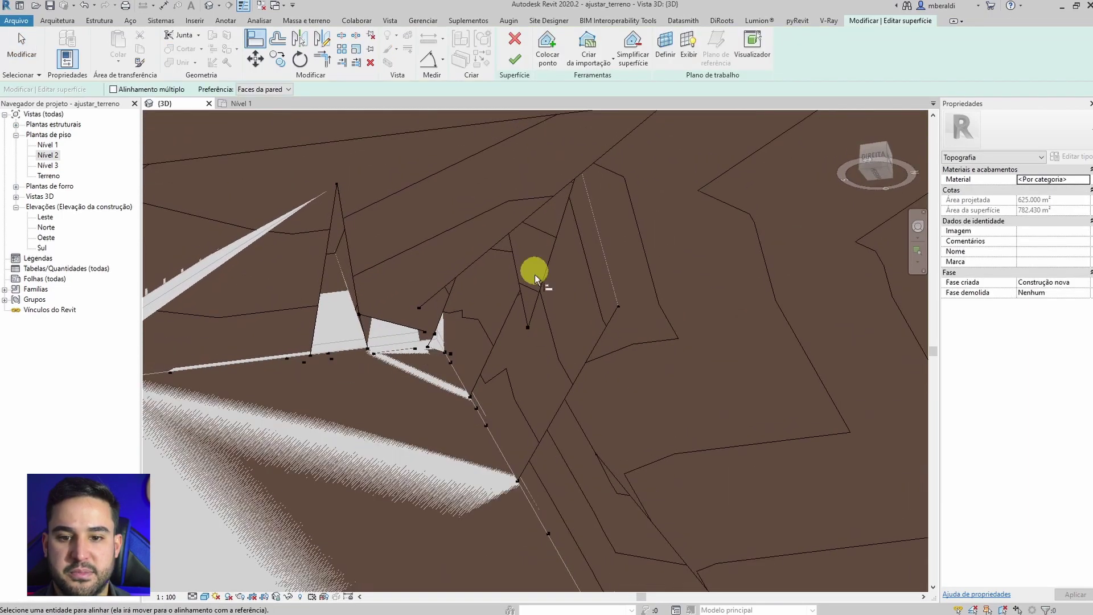
shift+middle_drag(537, 324, 405, 193)
scroll(406, 190, up, 2)
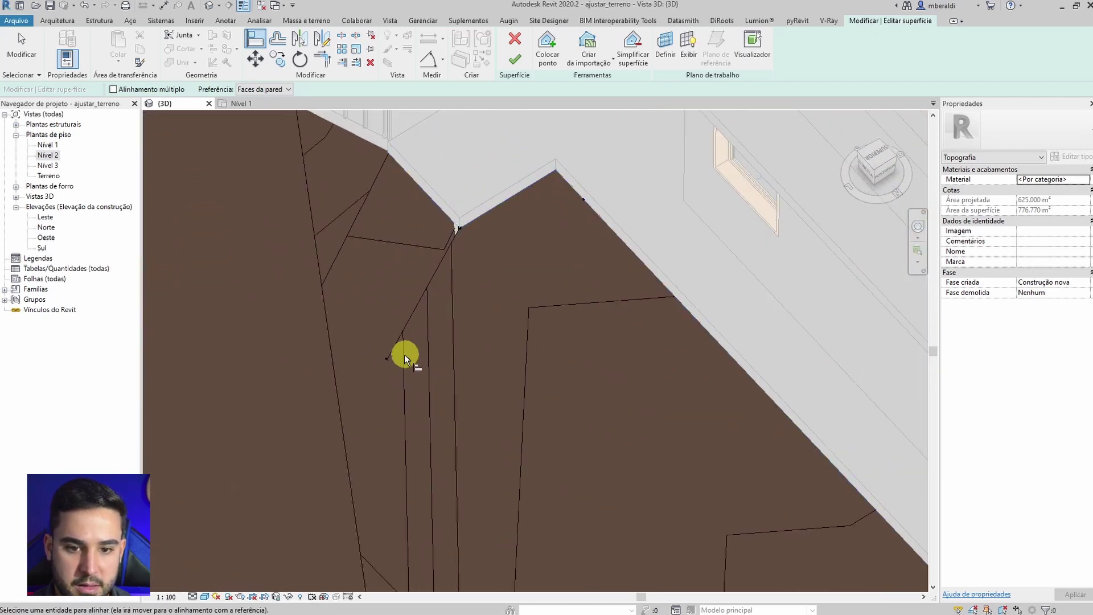
click(390, 357)
Step: Align the stray surface point near the ramp's upper end with the picked ramp reference
shift+middle_drag(476, 342, 483, 364)
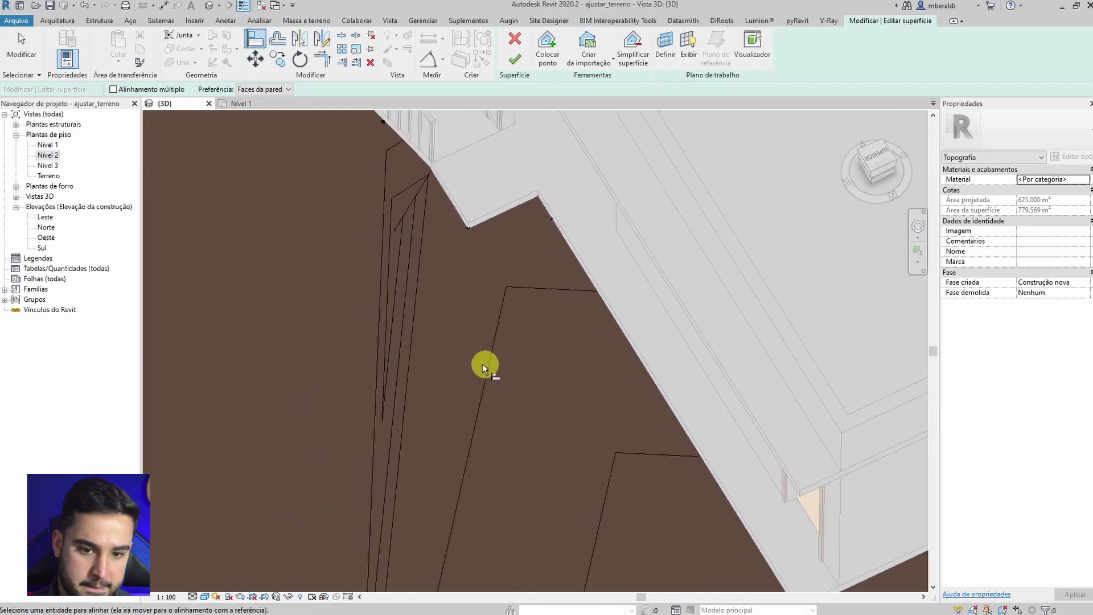
click(398, 229)
shift+middle_drag(397, 229, 495, 395)
scroll(424, 291, up, 4)
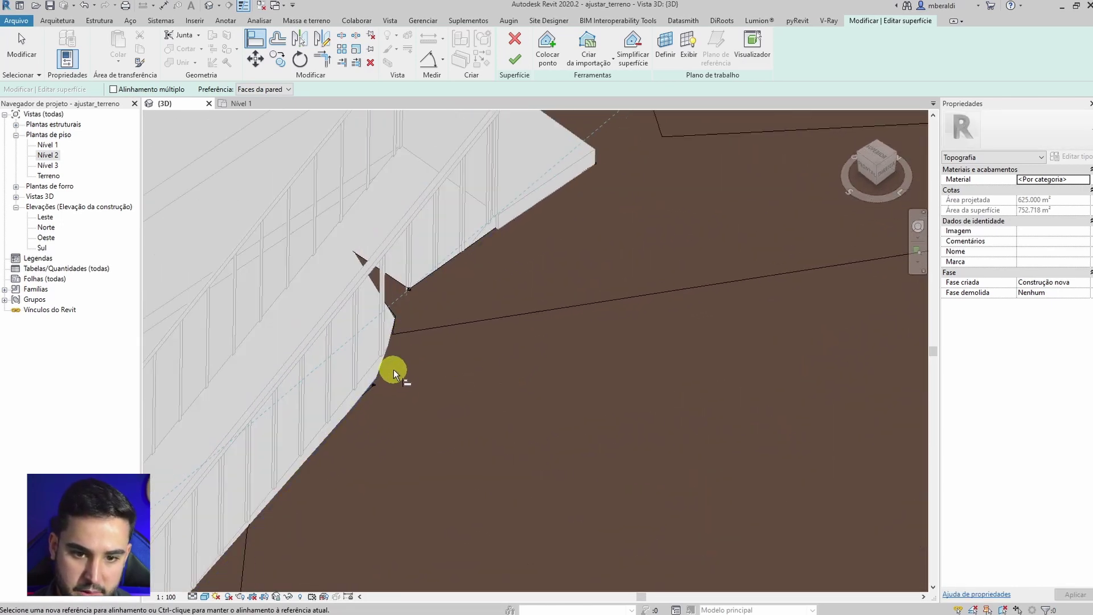
Step: Align the surface points beside the railing gap on the ramp's upper stretch with the ramp's outer edge
click(367, 391)
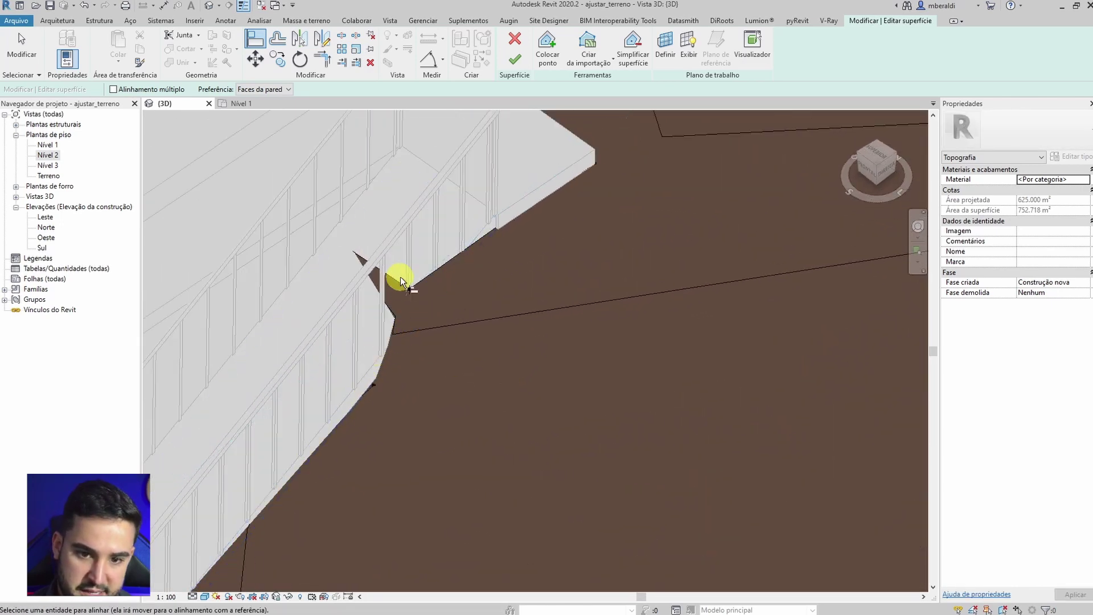
click(409, 288)
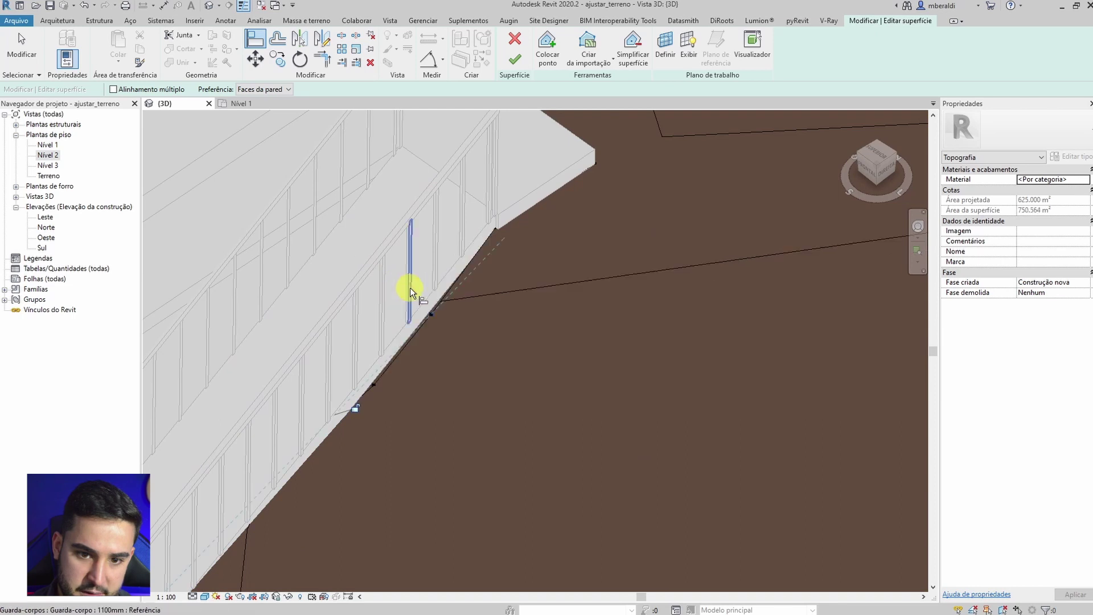
click(412, 334)
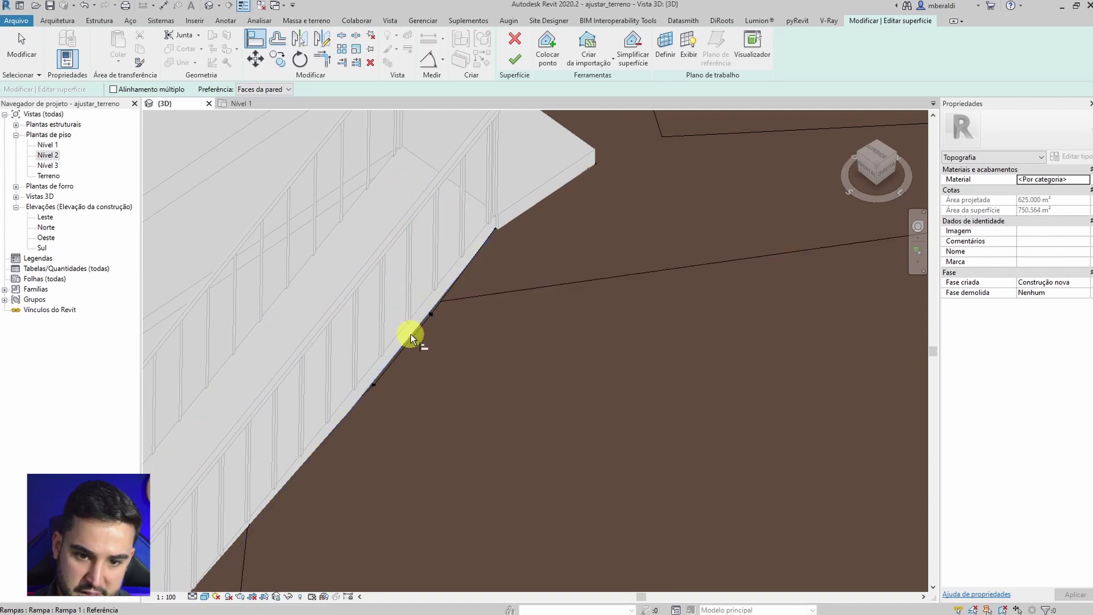
click(480, 252)
shift+middle_drag(489, 234, 517, 310)
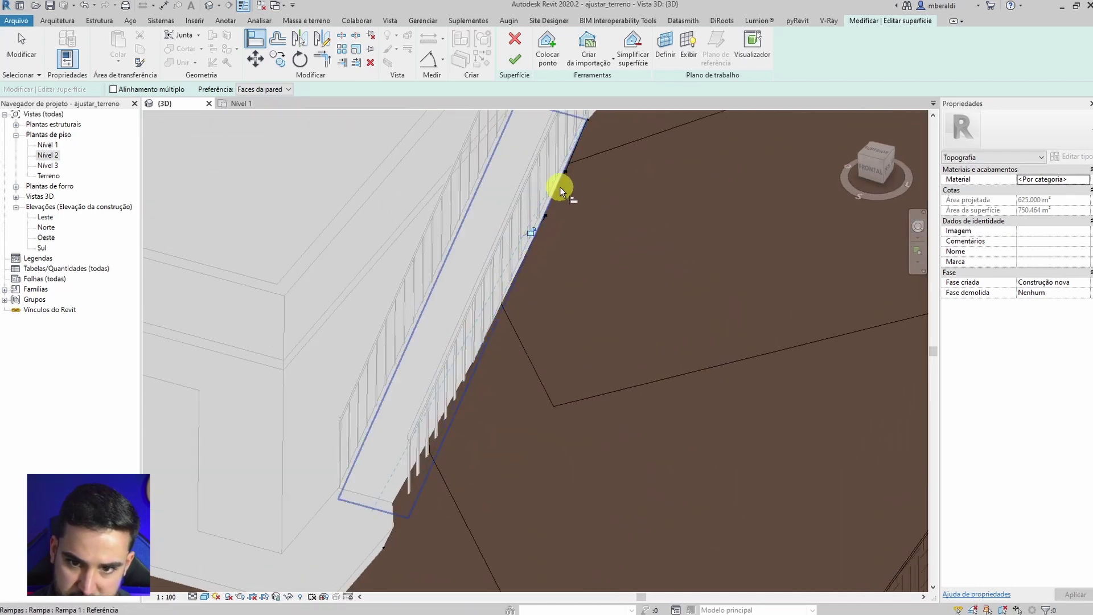
shift+middle_drag(559, 186, 327, 307)
shift+middle_drag(291, 436, 709, 422)
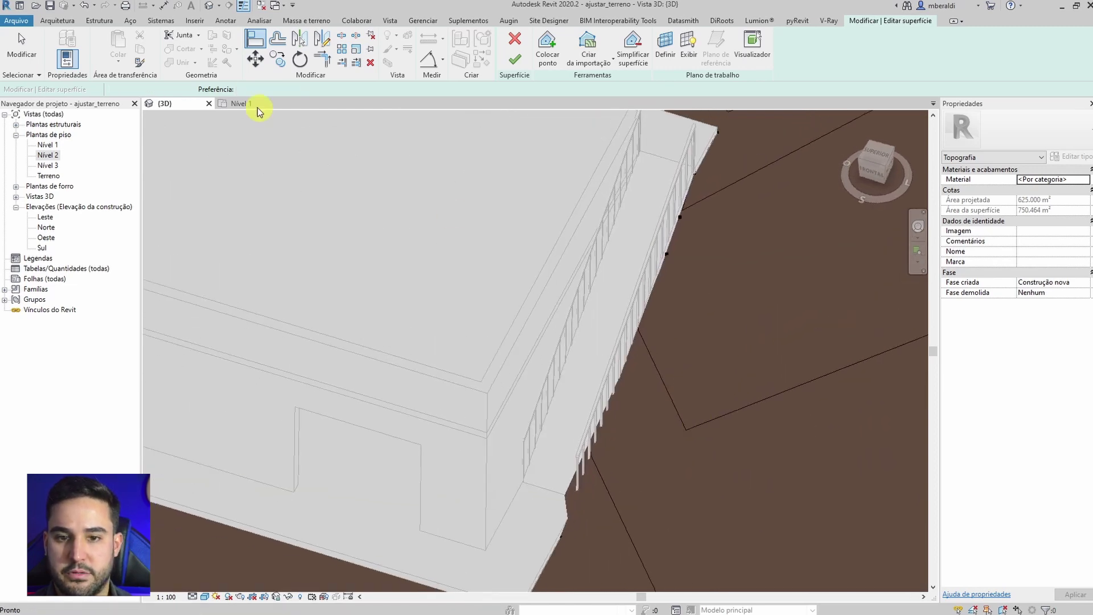
Step: In the Nível 1 plan, place surface points at absolute elevation 3.0000 down the ramp's outer railing line
click(245, 103)
scroll(585, 271, up, 5)
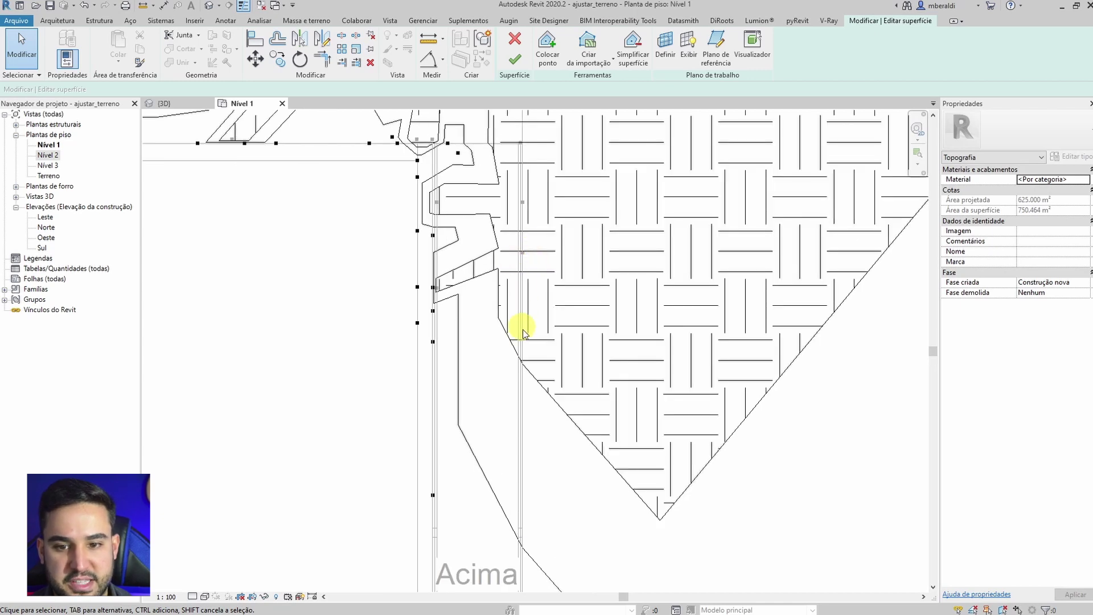
click(561, 63)
double_click(199, 90)
text(3)
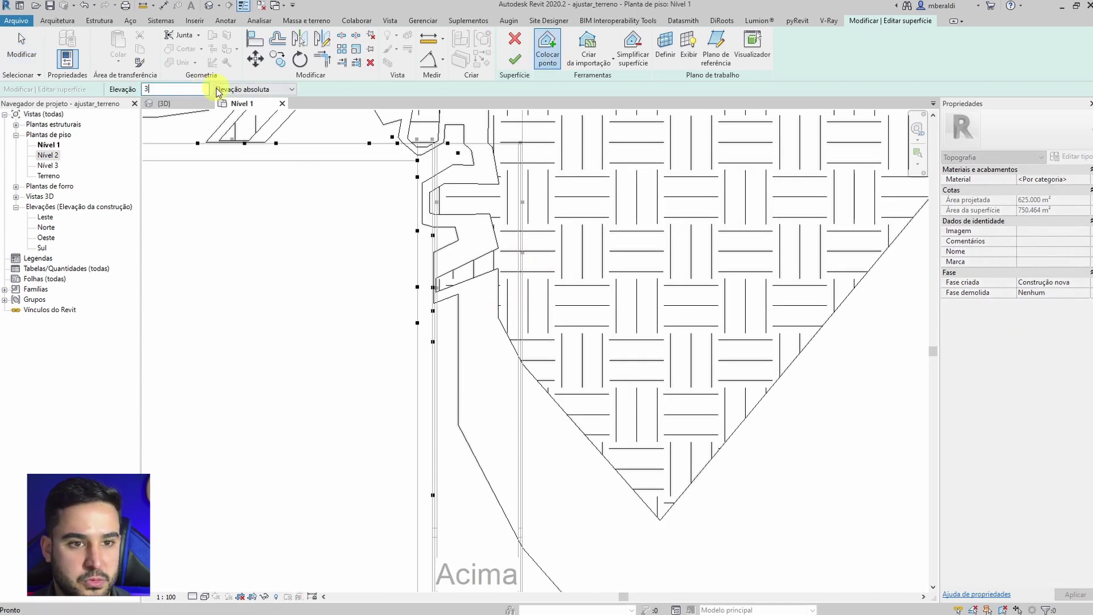
scroll(524, 288, up, 1)
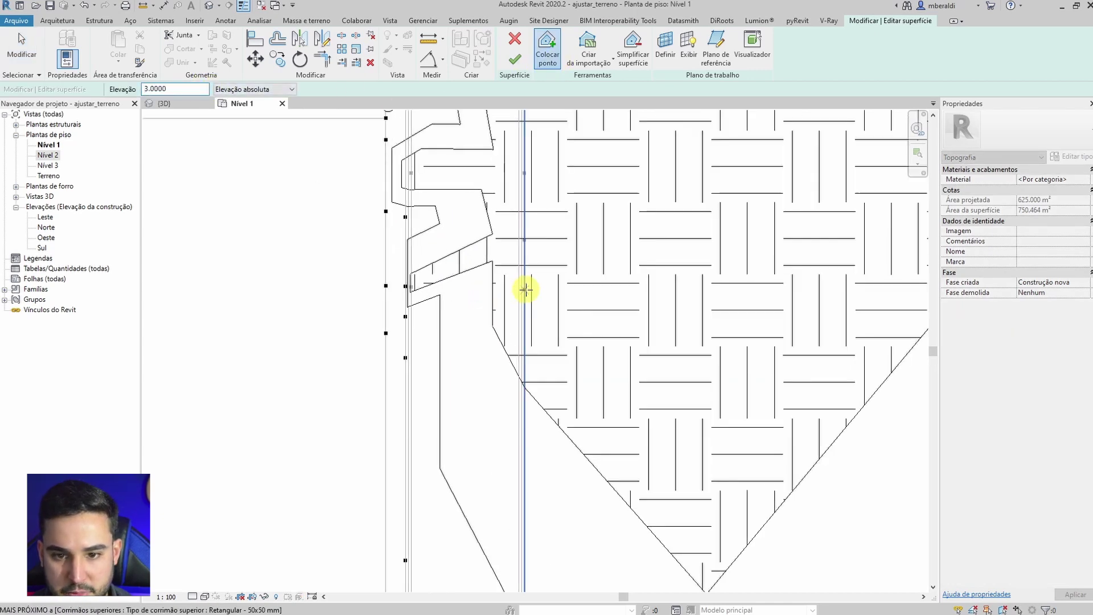
click(524, 288)
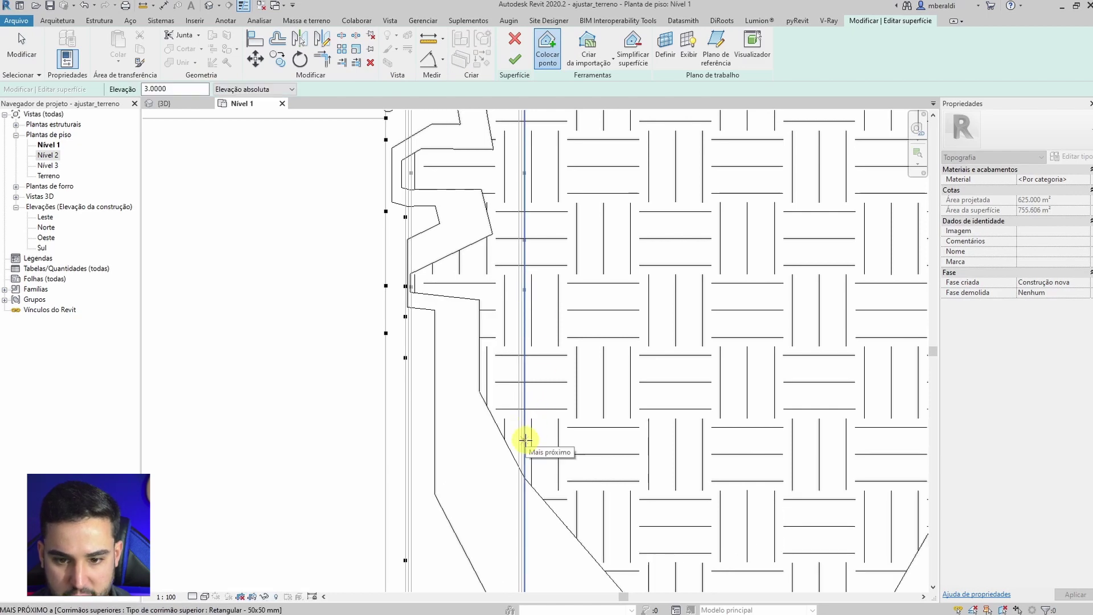
click(525, 440)
middle_drag(583, 484, 578, 239)
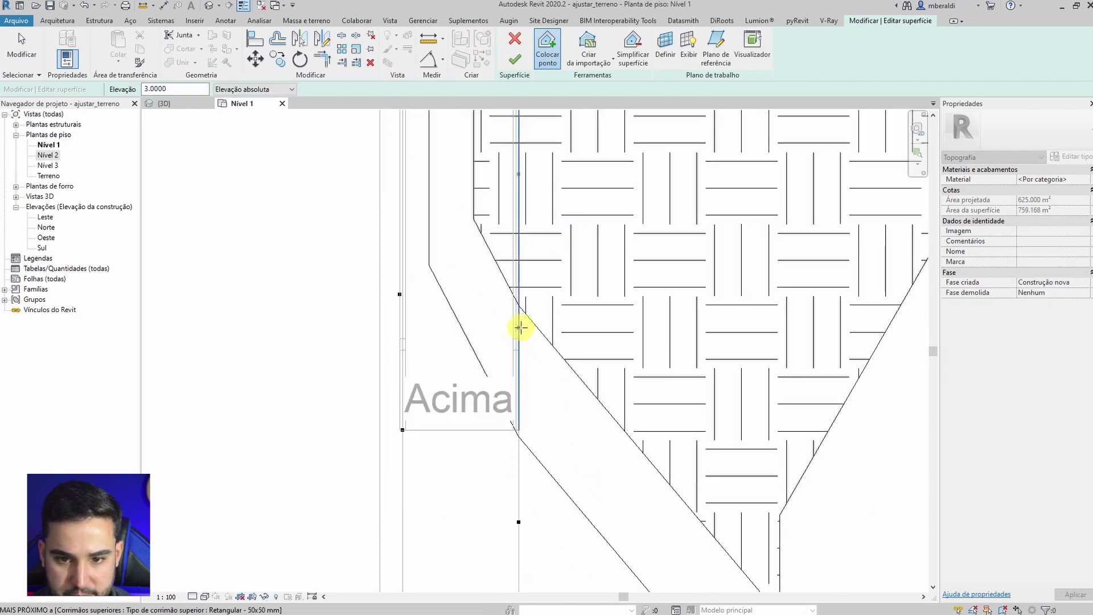
key(Escape)
scroll(618, 305, down, 2)
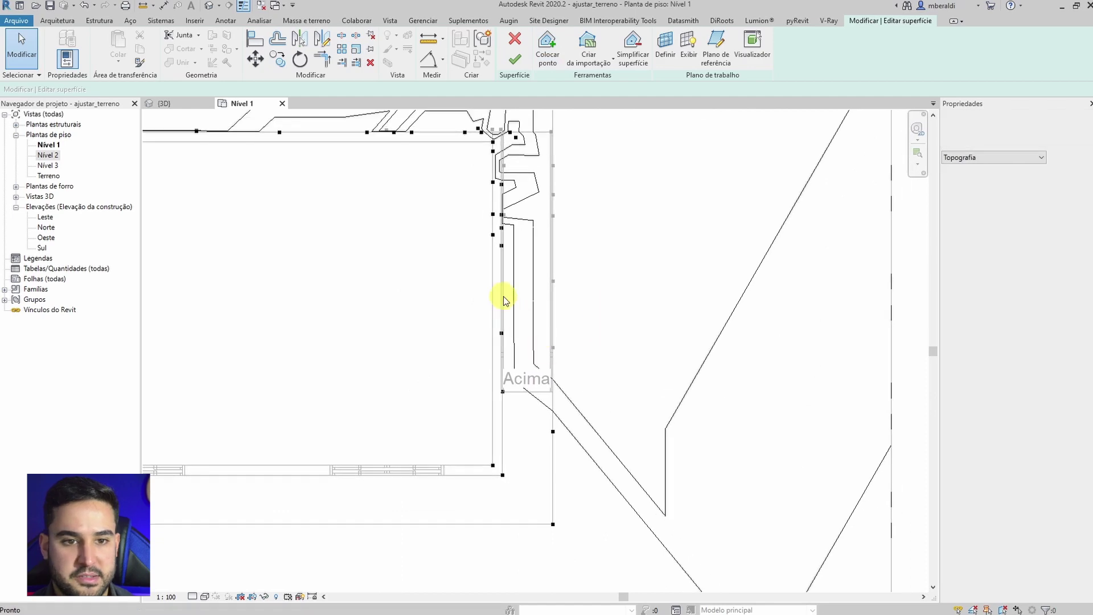
Step: In the 3D view, align the new points along the ramp's lower stretch with the ramp's outer edge
key(ctrl+Tab)
shift+middle_drag(636, 406, 624, 384)
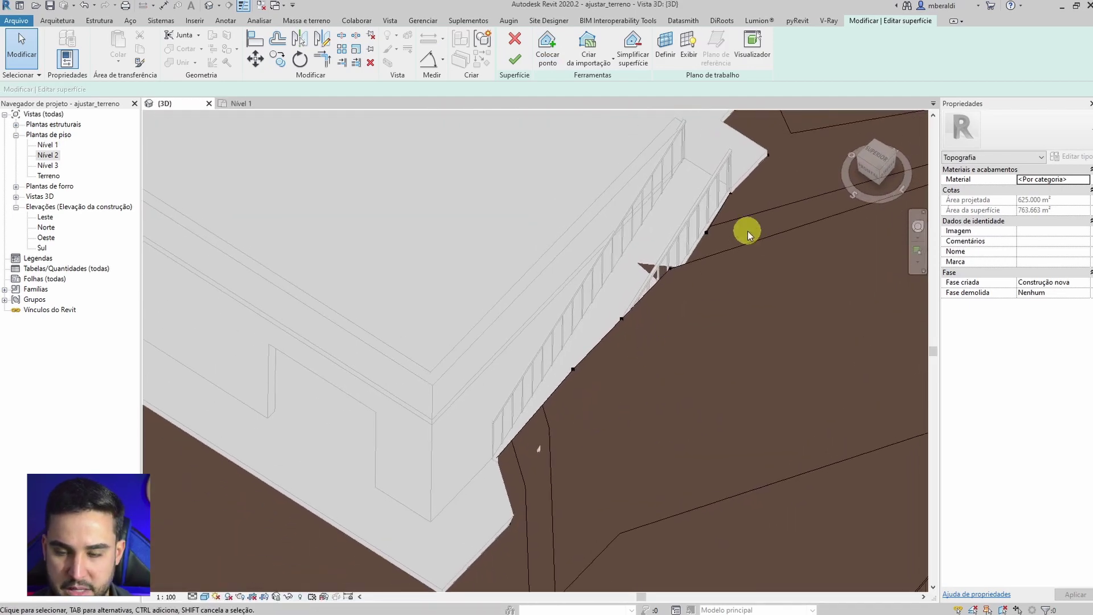
scroll(730, 213, up, 3)
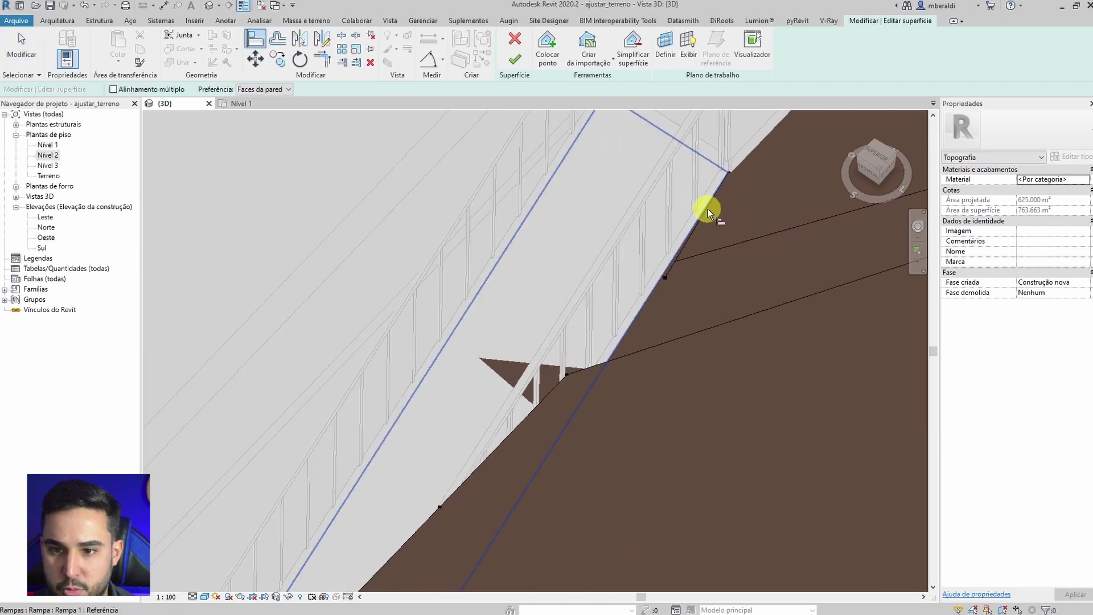
scroll(723, 246, down, 2)
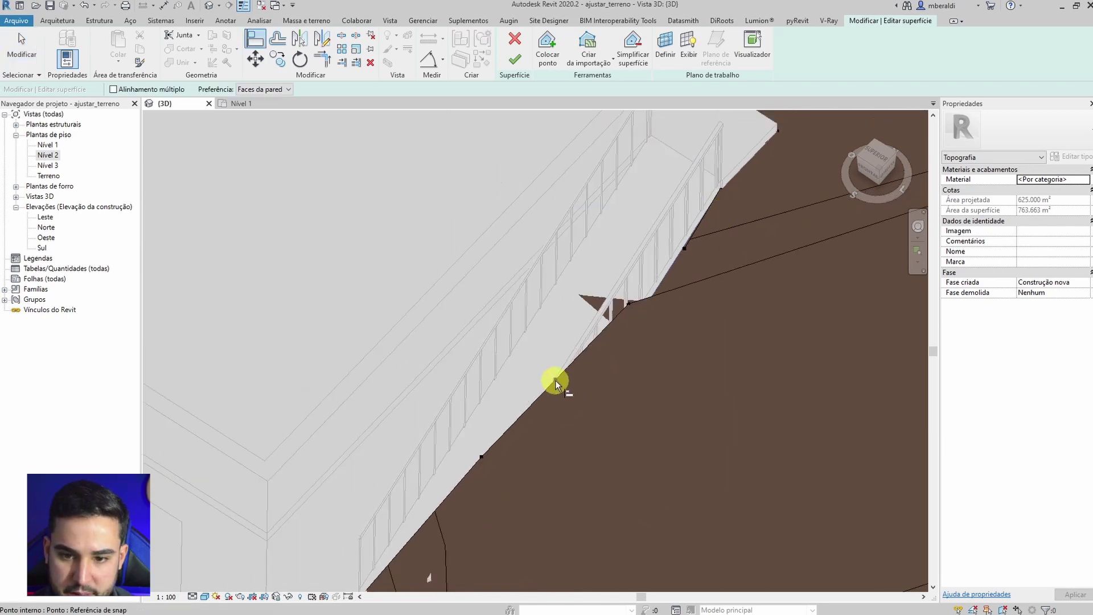
click(555, 380)
click(701, 225)
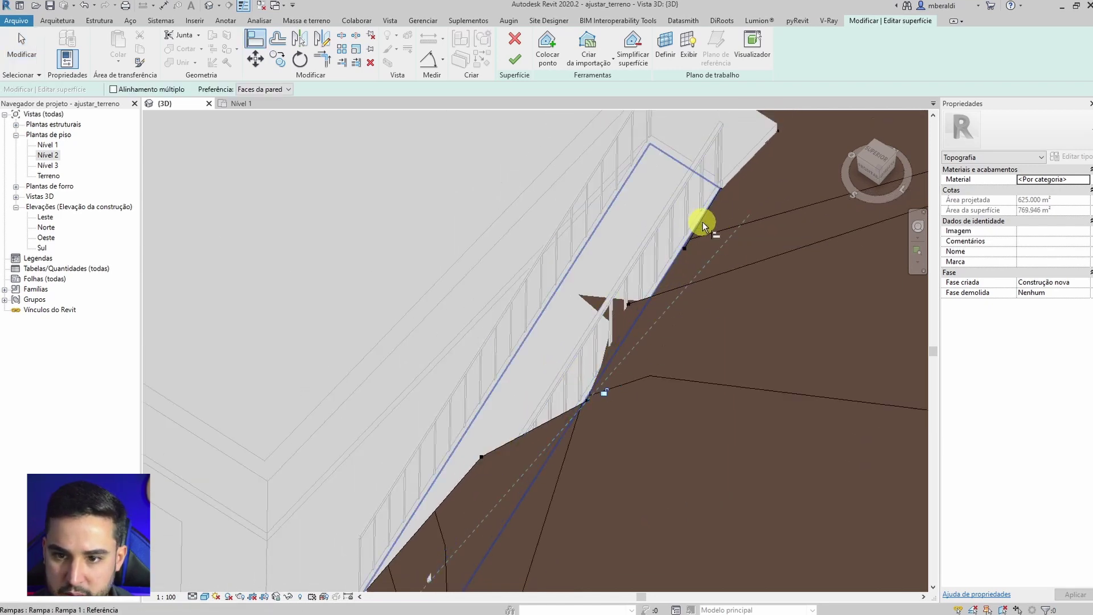
click(480, 458)
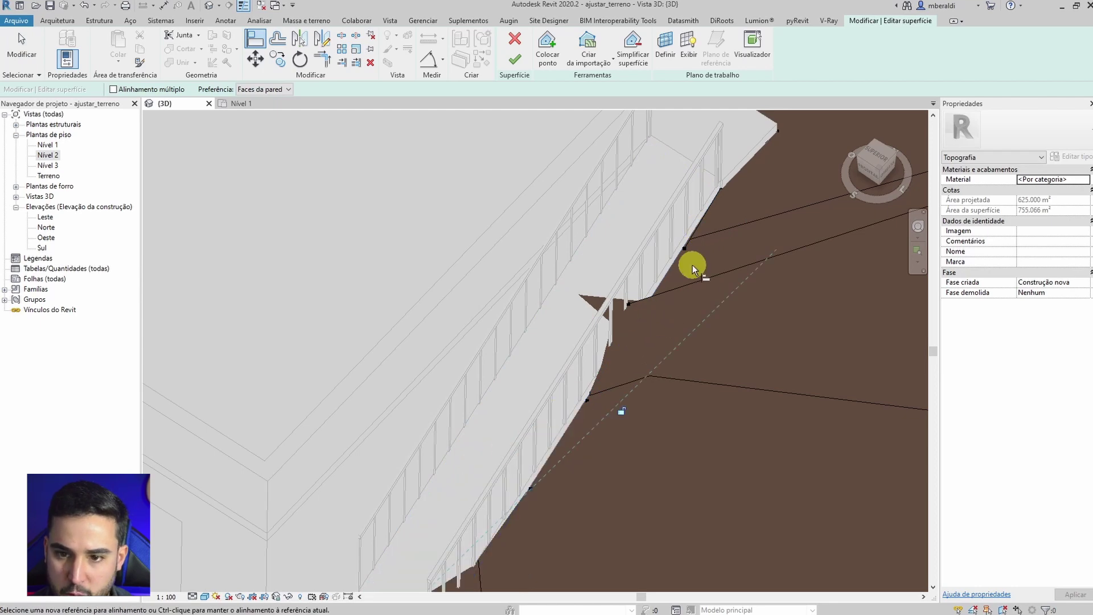
click(676, 271)
middle_drag(683, 406, 720, 287)
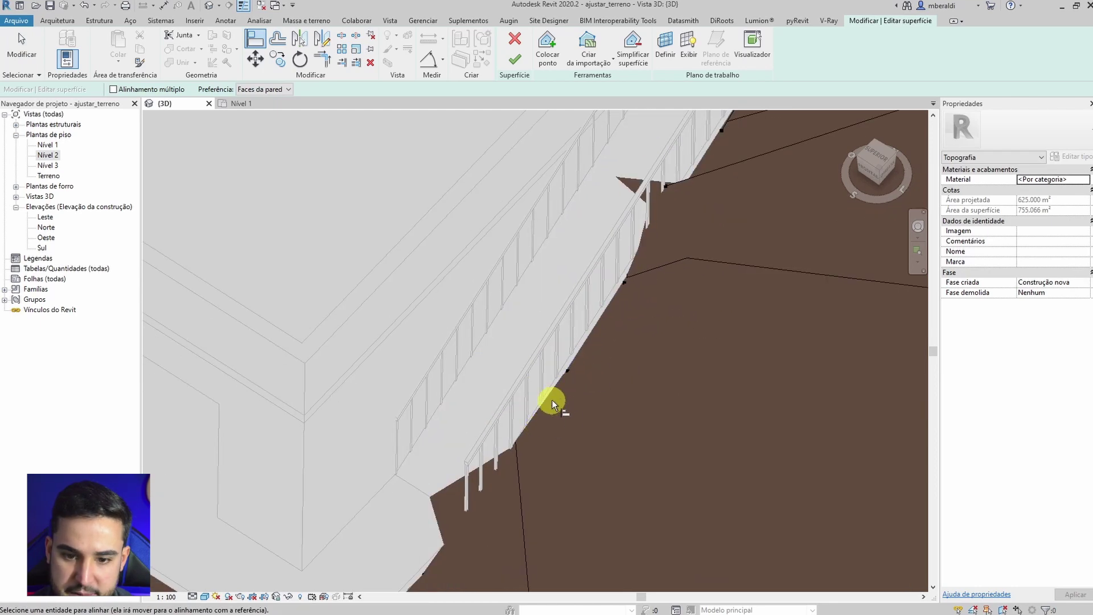
shift+middle_drag(586, 405, 533, 321)
key(Escape)
Step: Move the 0.3500 surface point beside the ramp's foot outward onto the open terrain, away from the slab
scroll(575, 532, up, 5)
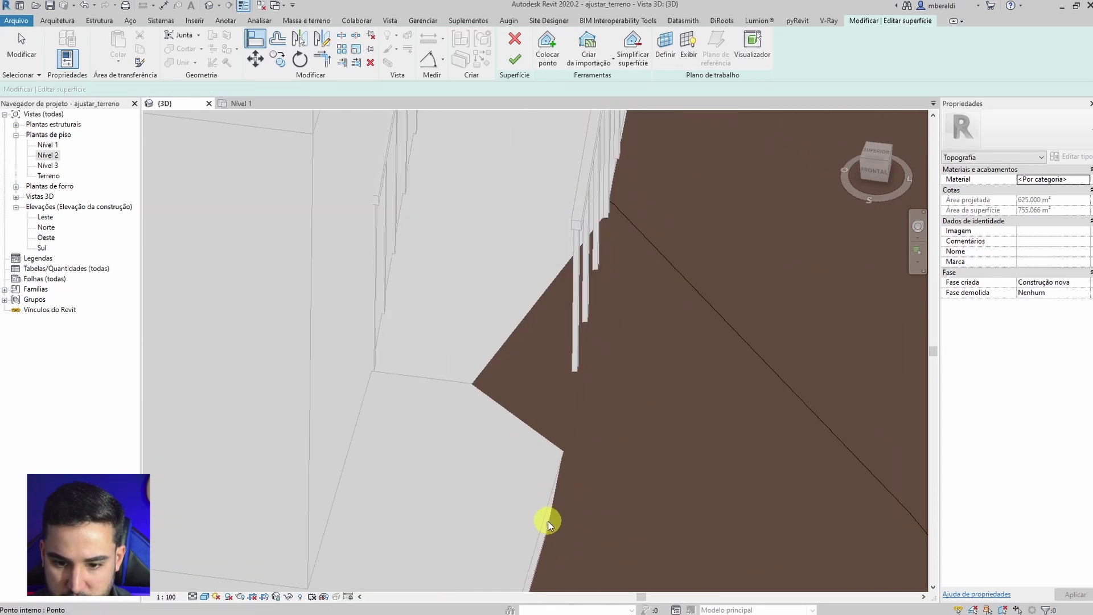
click(558, 525)
scroll(572, 501, down, 5)
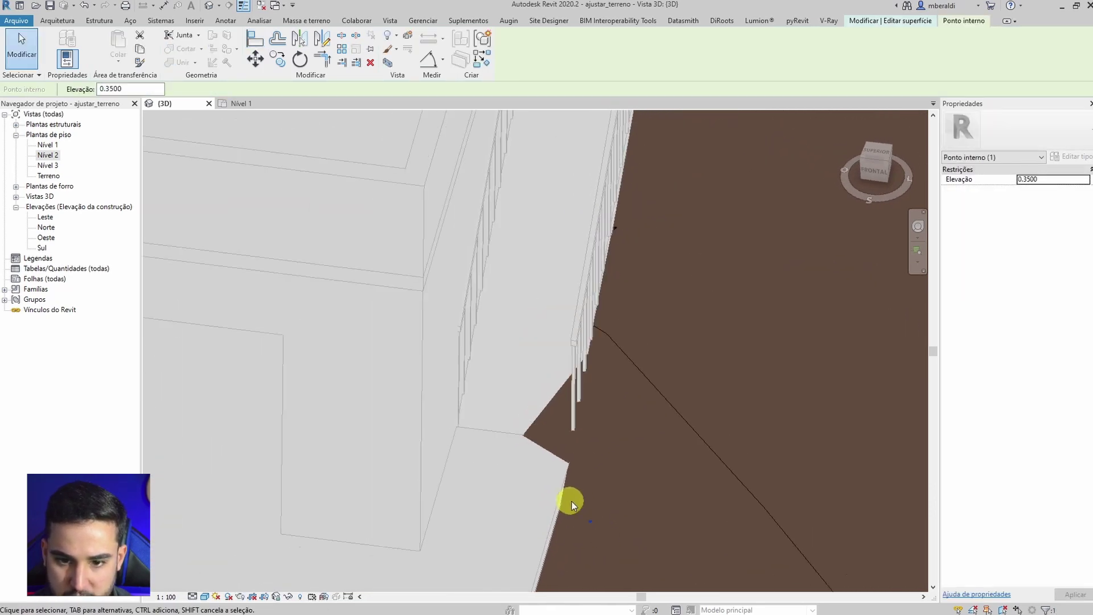
key(Right)
key(Right)
key(Right)
key(Right)
key(Right)
key(Right)
key(Right)
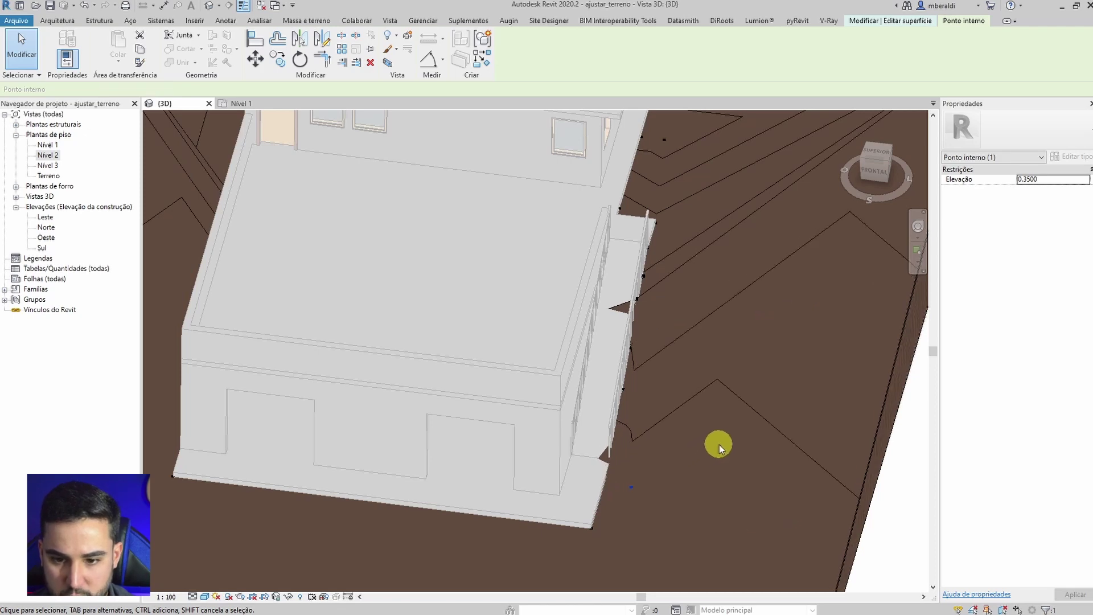
key(Right)
key(Right)
key(Right)
key(Right)
key(Right)
key(Right)
key(Right)
key(Right)
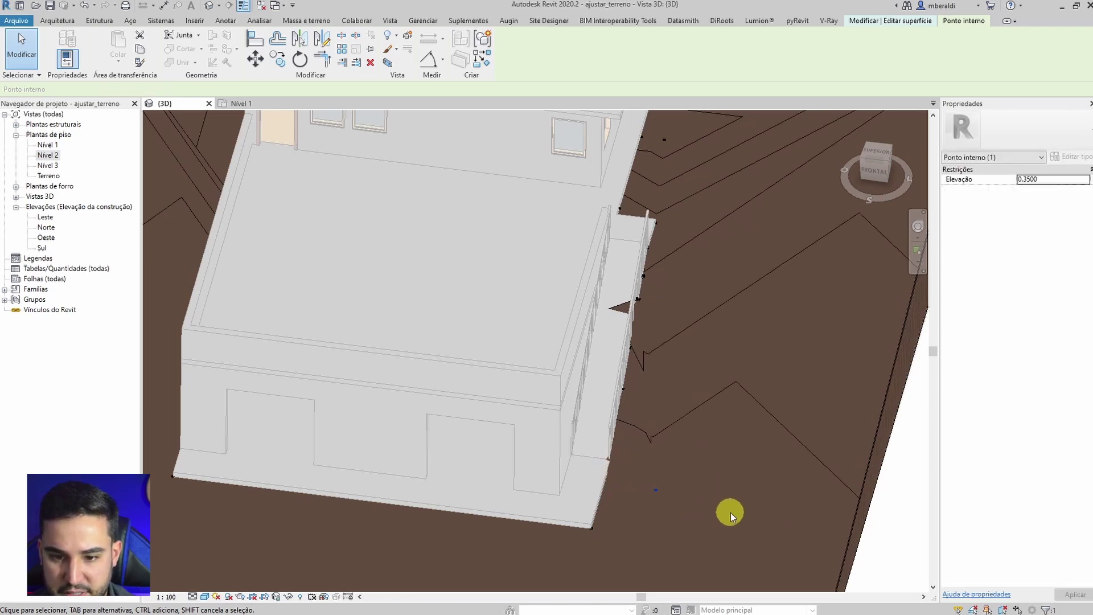
key(Right)
key(Right)
key(Right)
key(Right)
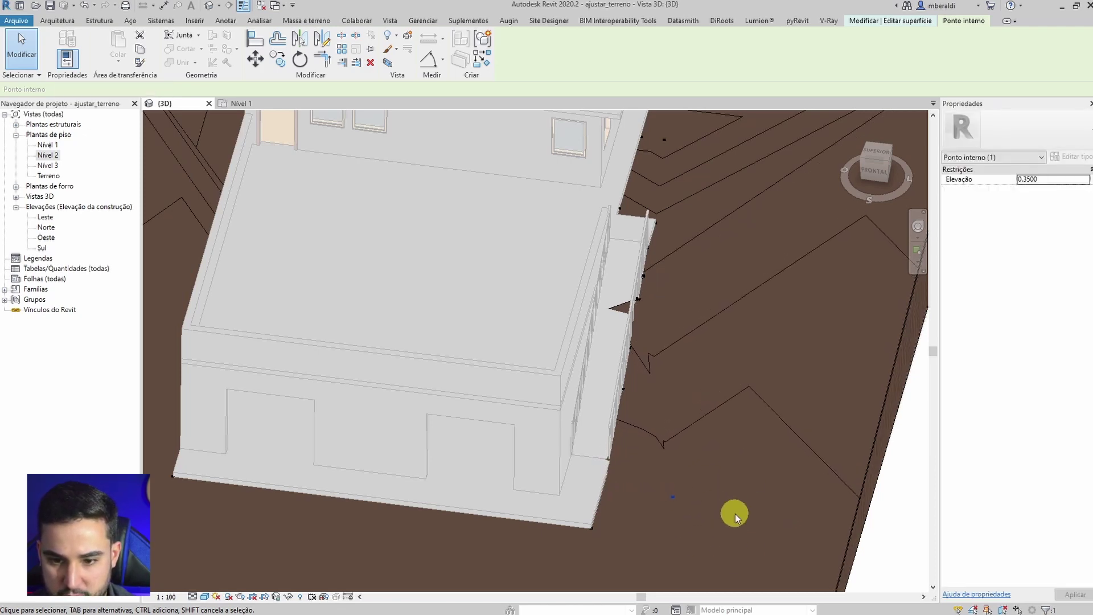
key(Right)
key(Right)
key(Right)
key(Right)
key(Right)
key(Right)
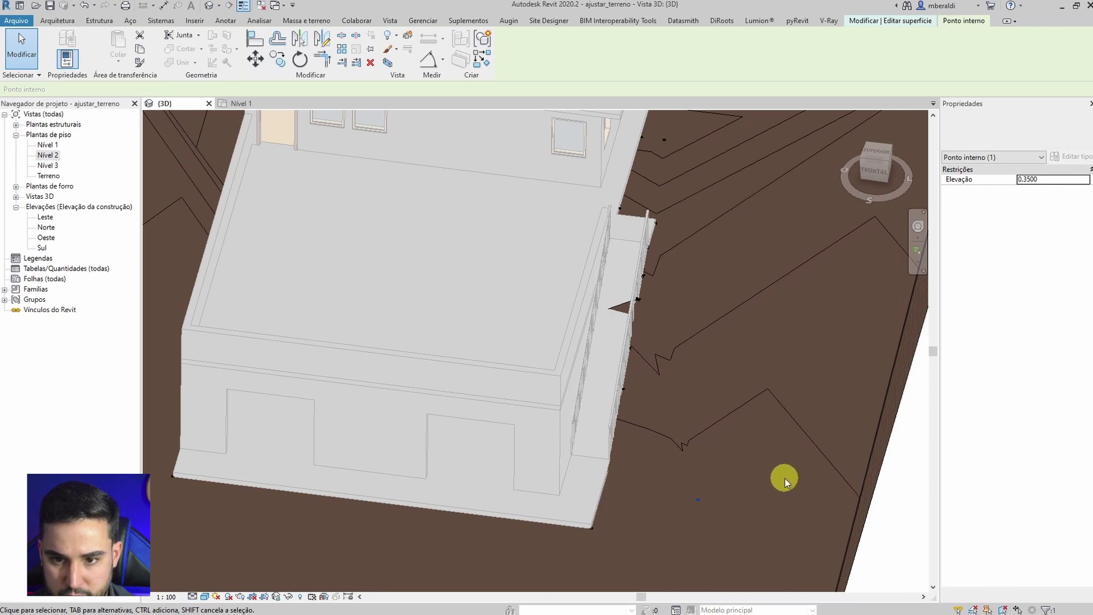
key(Up)
key(Up)
key(Up)
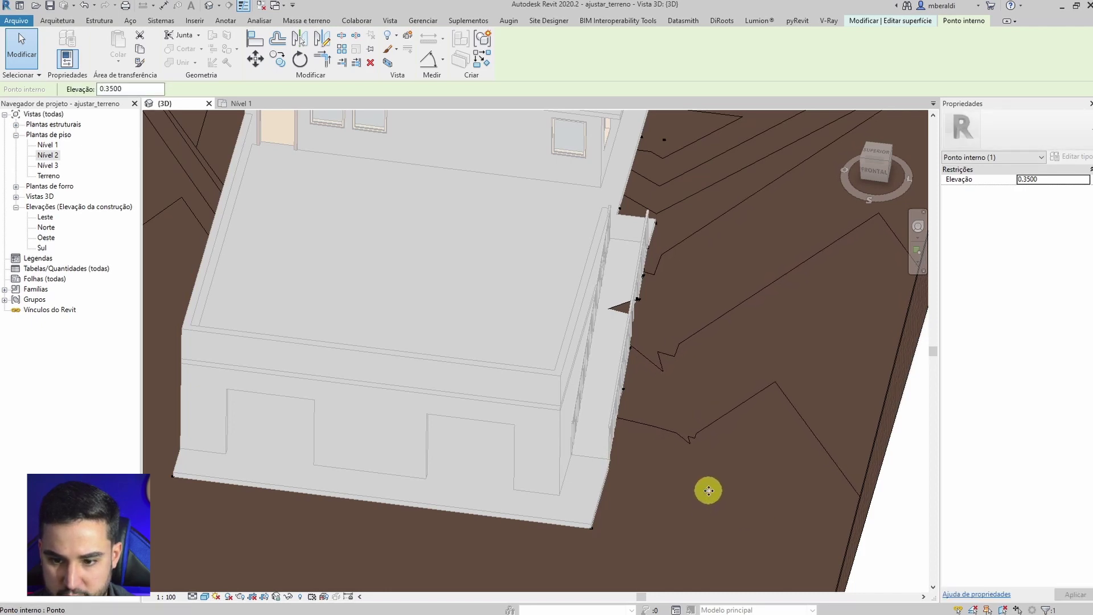
drag(708, 491, 742, 470)
click(772, 463)
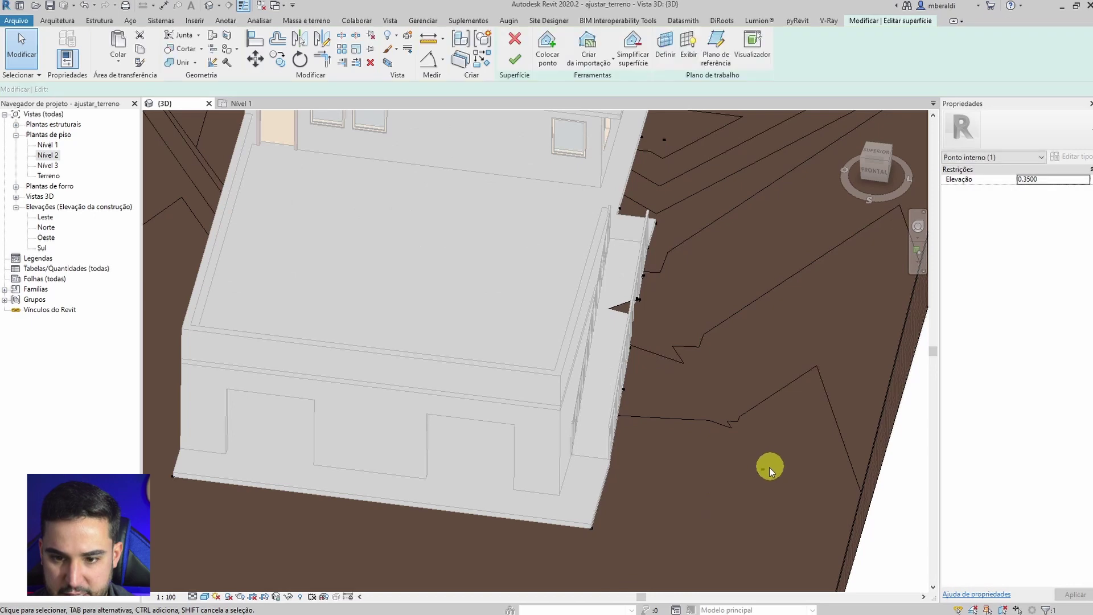
Step: Try to align the surface point midway along the ramp's lower stretch with the ramp's outer edge
shift+middle_drag(770, 468, 605, 511)
scroll(608, 380, up, 3)
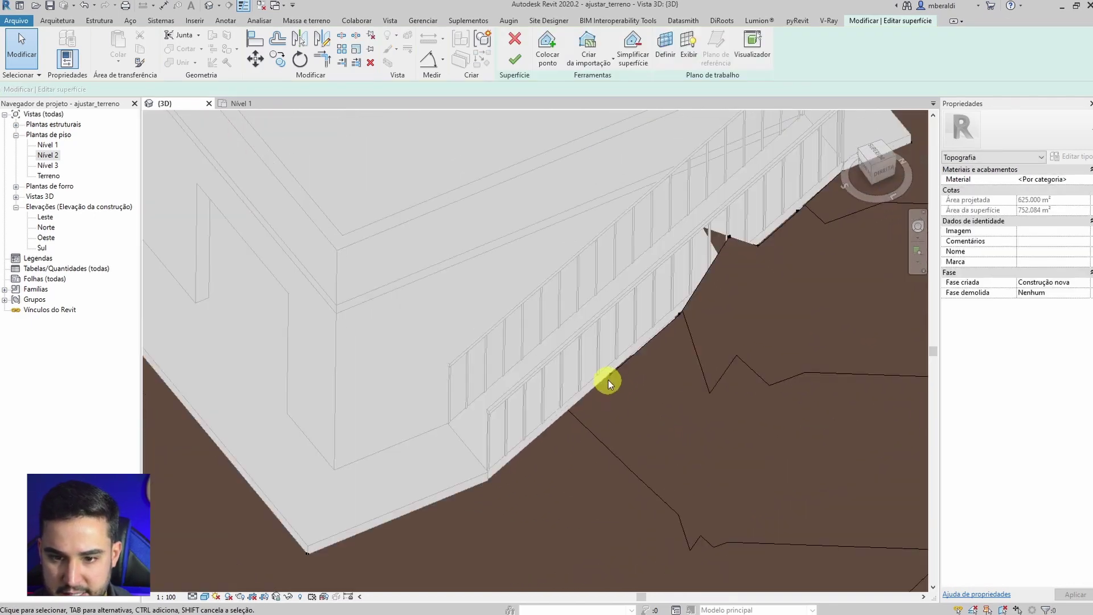
scroll(608, 380, up, 3)
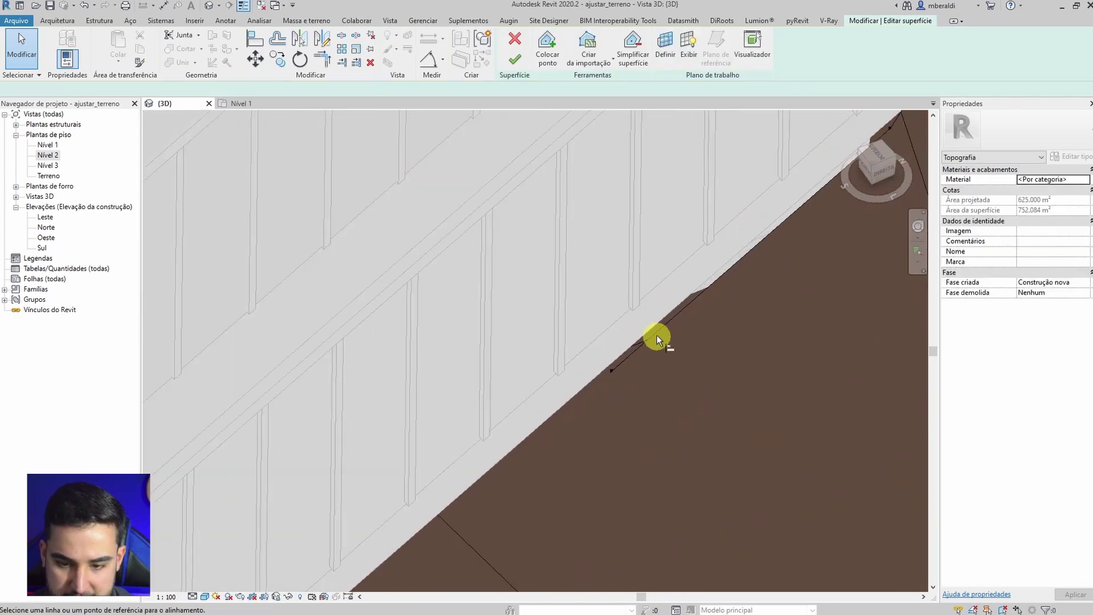
key(l)
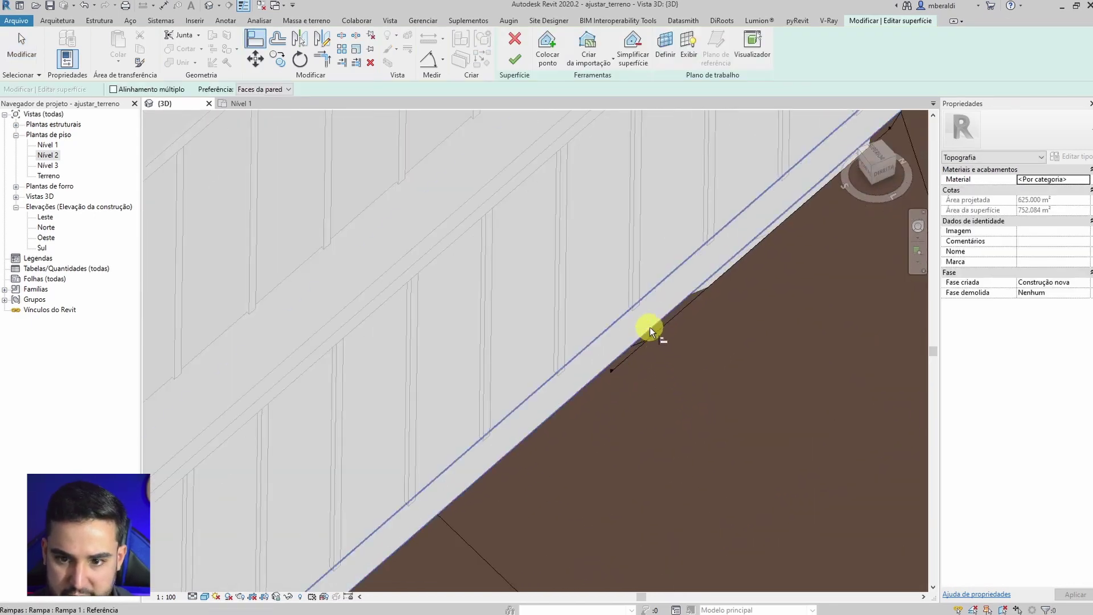
click(613, 373)
scroll(708, 401, down, 2)
middle_drag(704, 372, 689, 378)
key(Escape)
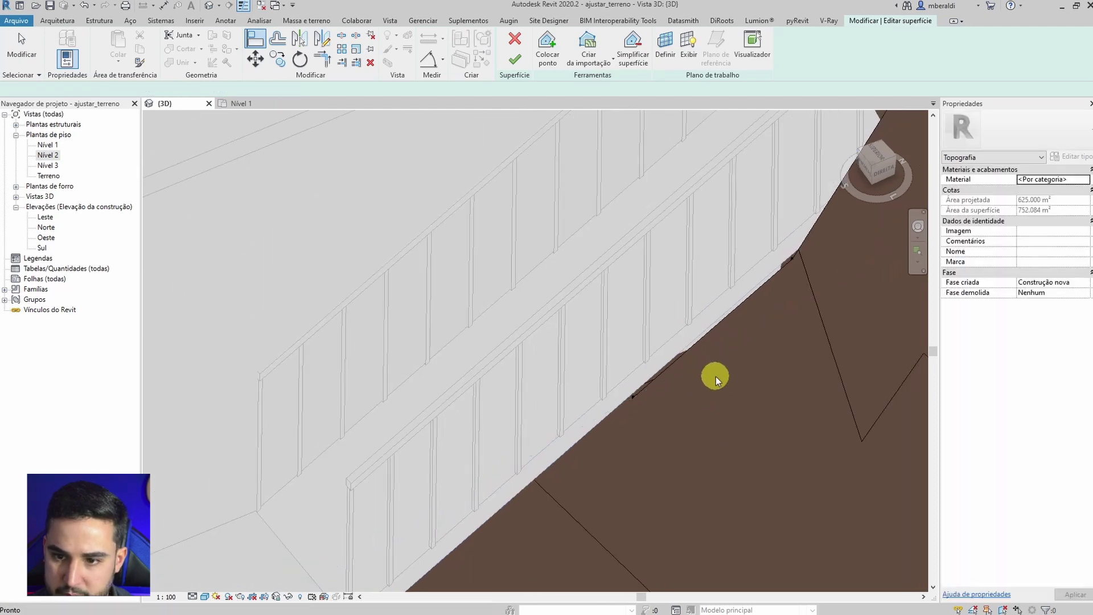
Step: Try to align the next surface point farther up the ramp with its outer edge
scroll(718, 380, down, 2)
scroll(773, 303, up, 5)
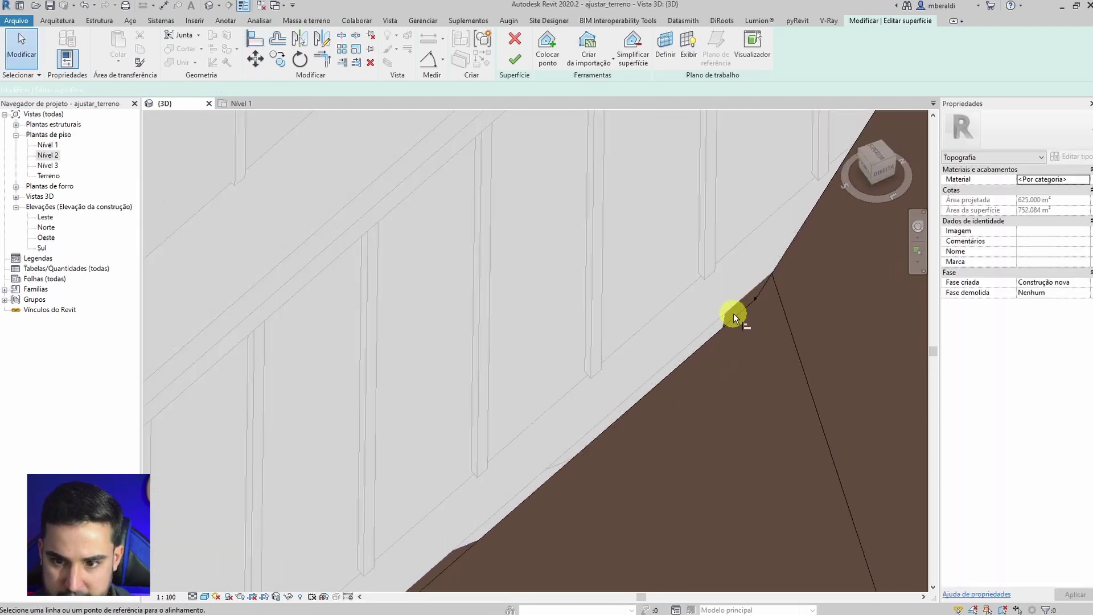
click(758, 301)
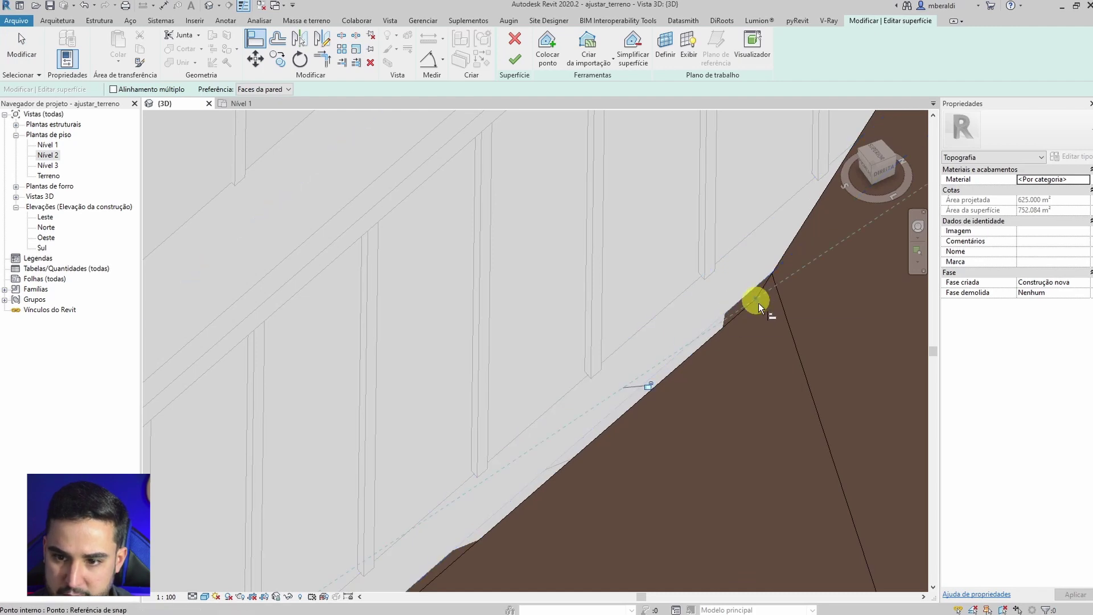
scroll(757, 310, down, 2)
scroll(717, 363, down, 4)
key(Escape)
Step: Align the surface point intruding into the ramp's upper stretch with the ramp's outer edge
scroll(717, 364, down, 2)
shift+middle_drag(720, 455, 777, 393)
scroll(777, 316, up, 5)
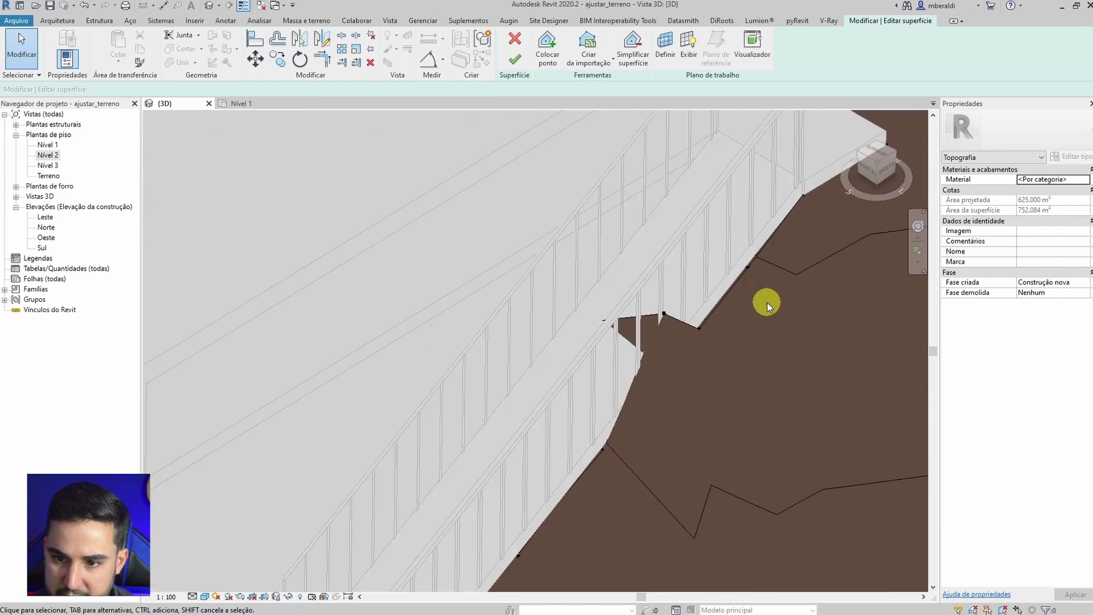
middle_drag(767, 303, 763, 388)
scroll(723, 375, up, 3)
key(l)
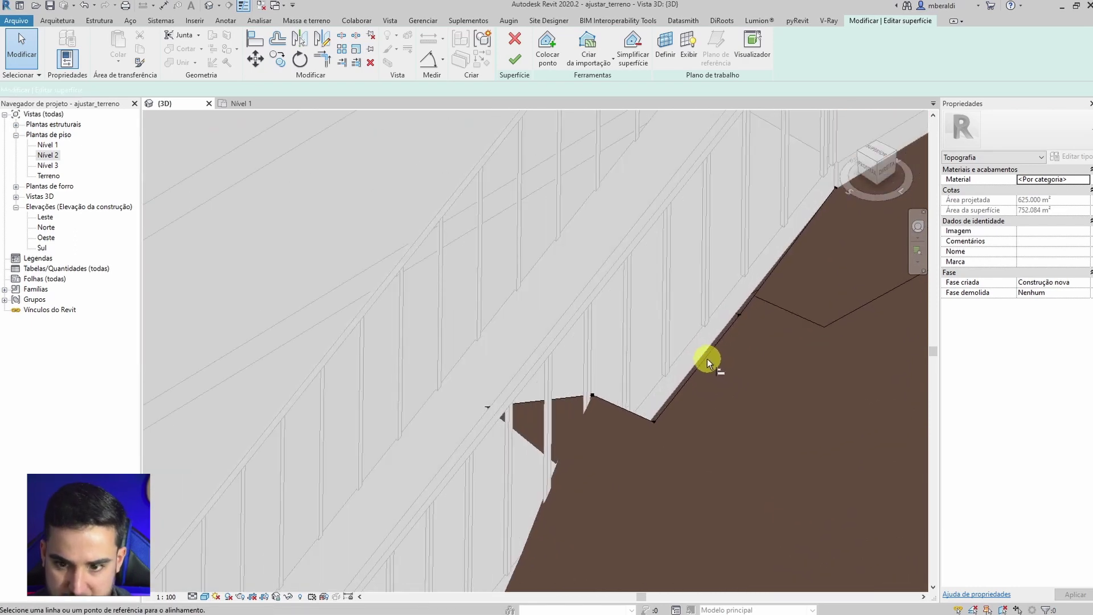
click(704, 358)
click(592, 391)
key(Escape)
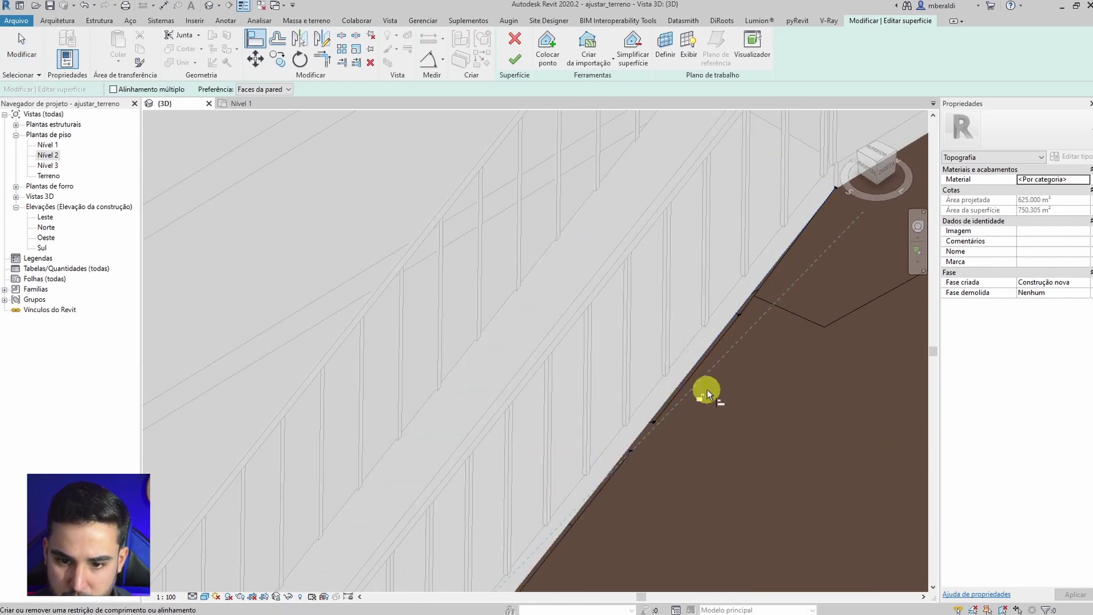
Step: Align the two loose surface points on the right side of the house with the upper slab's outer edges
scroll(709, 387, down, 5)
shift+middle_drag(729, 379, 680, 468)
scroll(813, 422, up, 4)
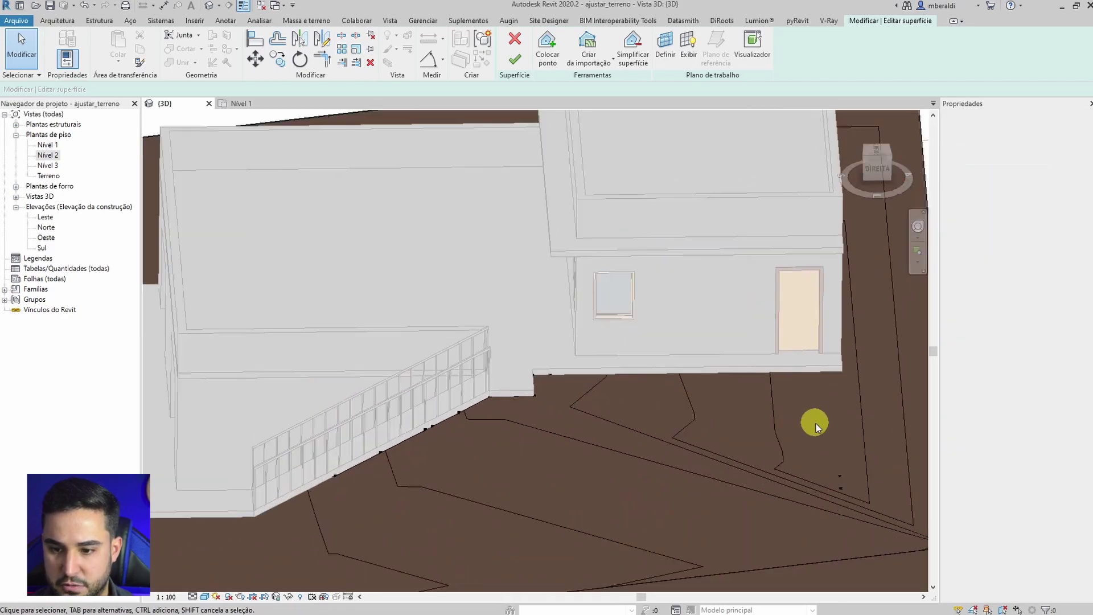
key(l)
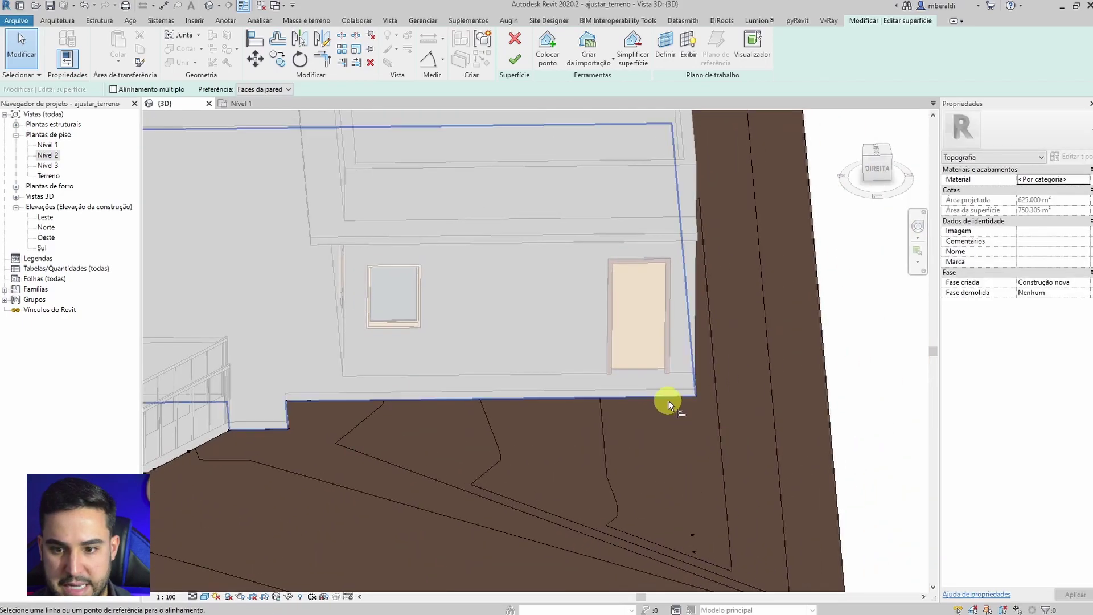
click(693, 532)
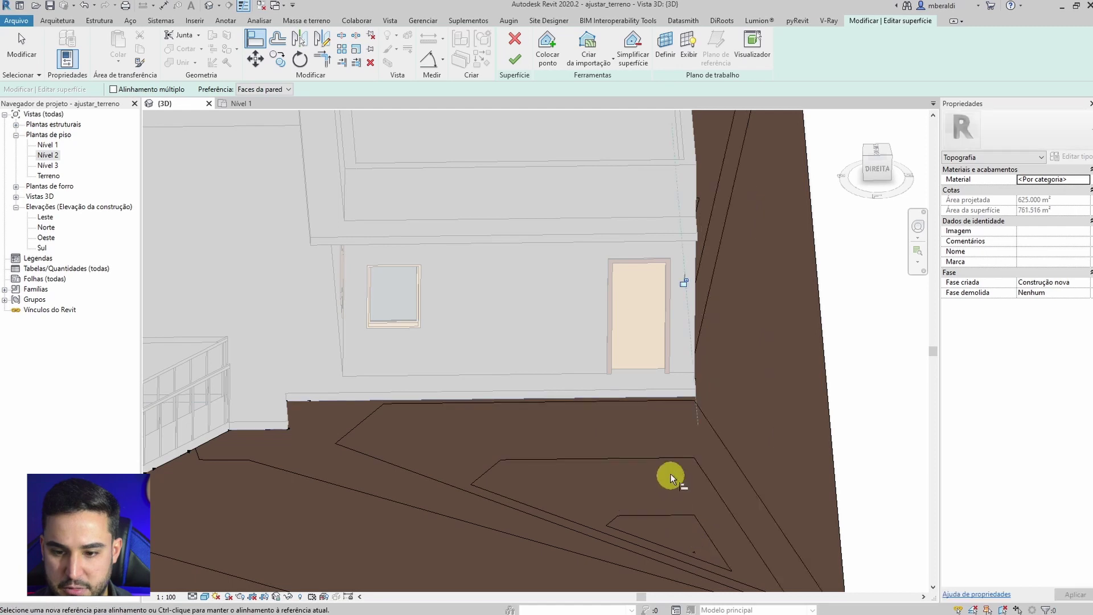
click(660, 397)
click(693, 552)
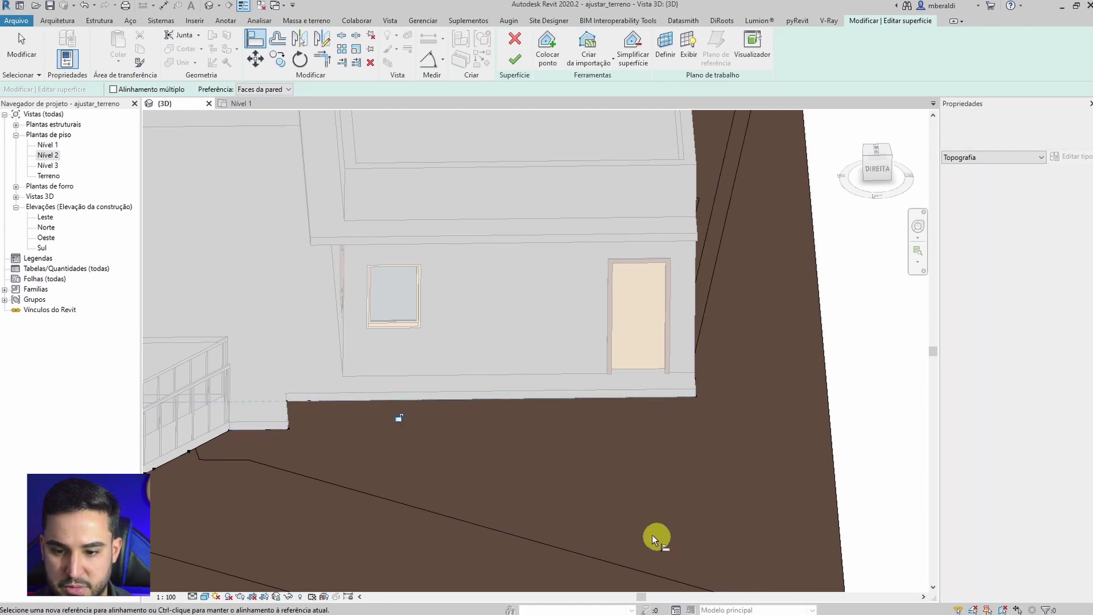
Step: Align the first loose surface point on the left side of the house with the upper slab's outer edge
scroll(539, 503, down, 3)
mouse_move(679, 445)
shift+middle_down()
mouse_move(330, 495)
mouse_move(179, 500)
mouse_move(511, 269)
mouse_move(575, 378)
mouse_move(501, 400)
shift+middle_up()
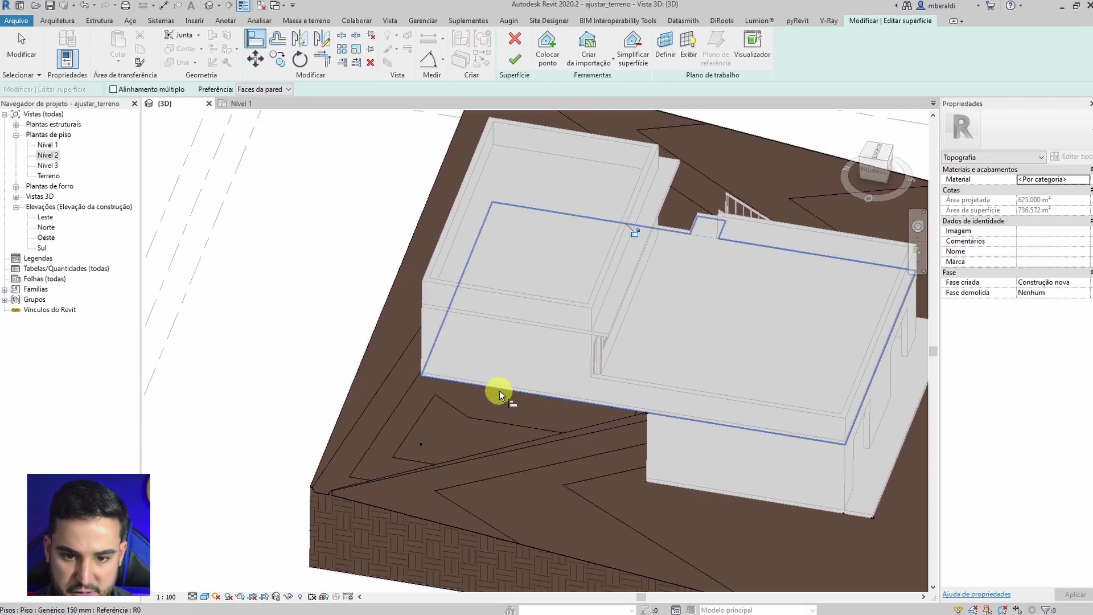
click(500, 391)
click(422, 447)
Step: Align the remaining loose point beside the upper slab's rear-left corner with the slab's left edge
shift+middle_drag(447, 435, 687, 421)
scroll(678, 239, up, 3)
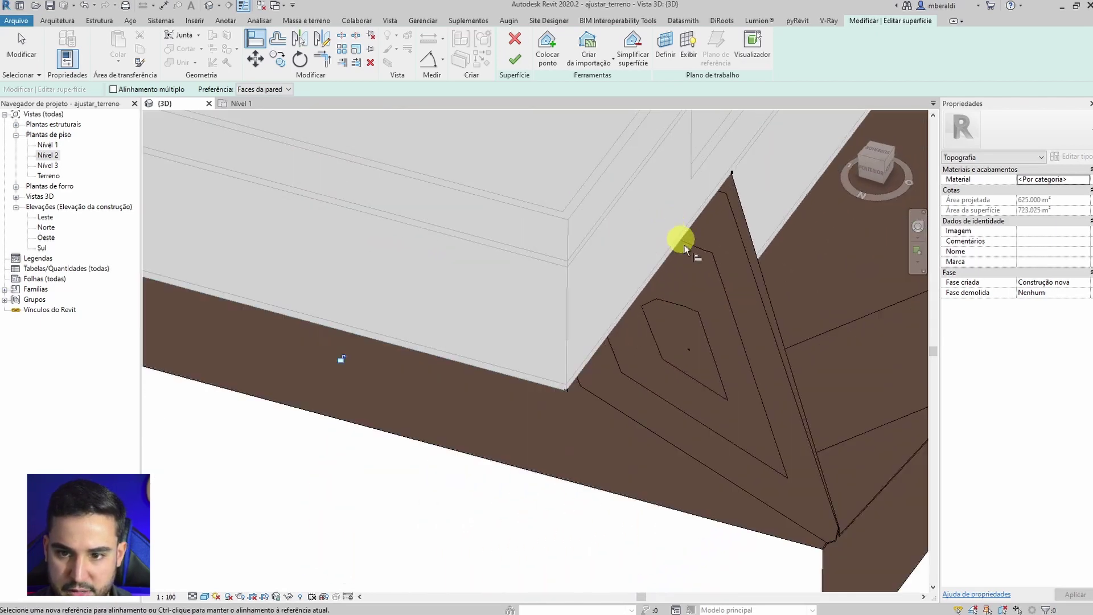
scroll(682, 249, up, 3)
click(661, 280)
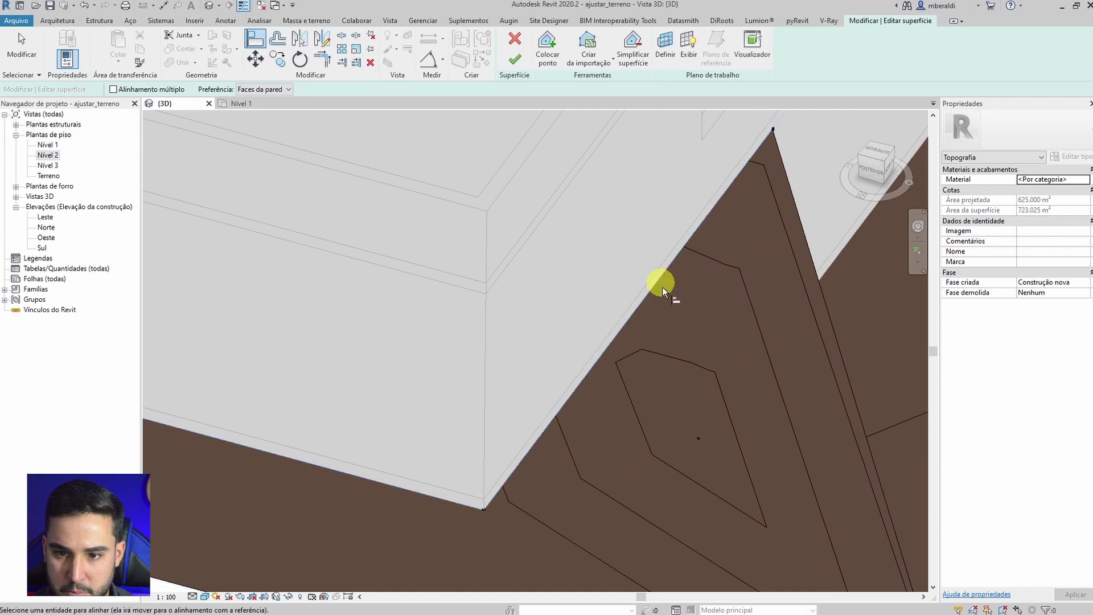
click(700, 438)
Step: Delete the 0.3500 surface point on the open terrain beside the ramp
scroll(691, 471, down, 5)
shift+middle_drag(734, 477, 470, 401)
shift+middle_drag(637, 480, 749, 507)
click(740, 516)
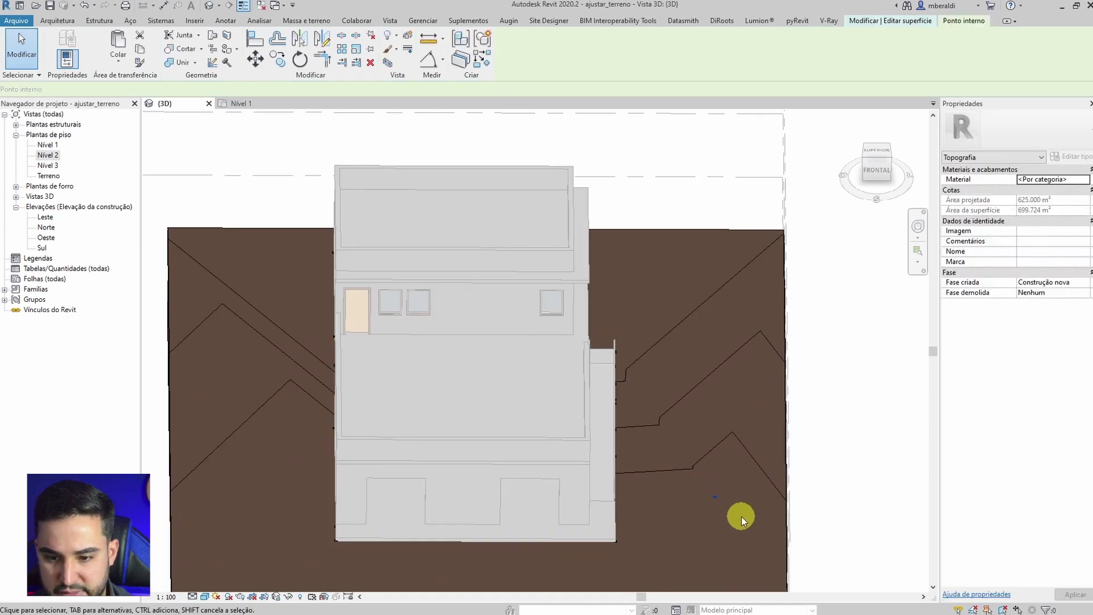
click(740, 521)
shift+middle_drag(741, 521, 563, 514)
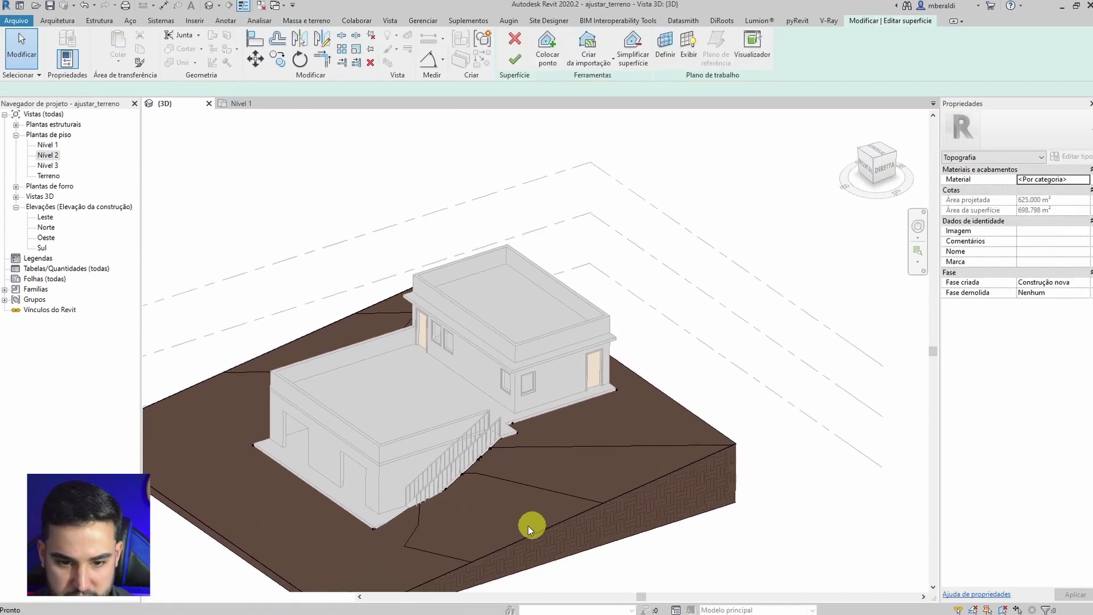
scroll(530, 522, up, 2)
scroll(541, 552, up, 2)
scroll(589, 576, up, 4)
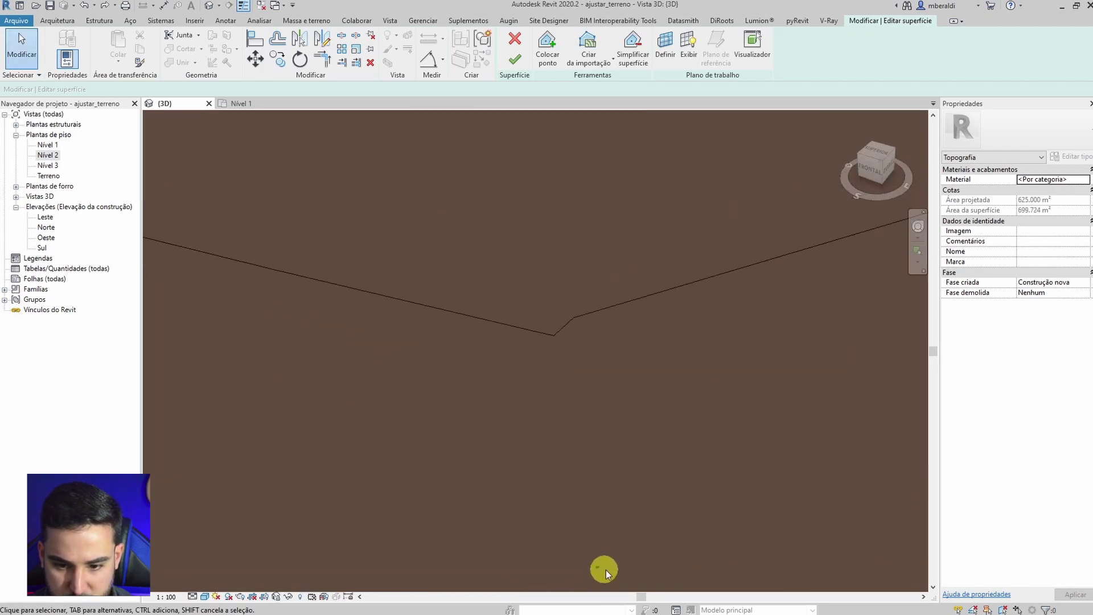
click(603, 569)
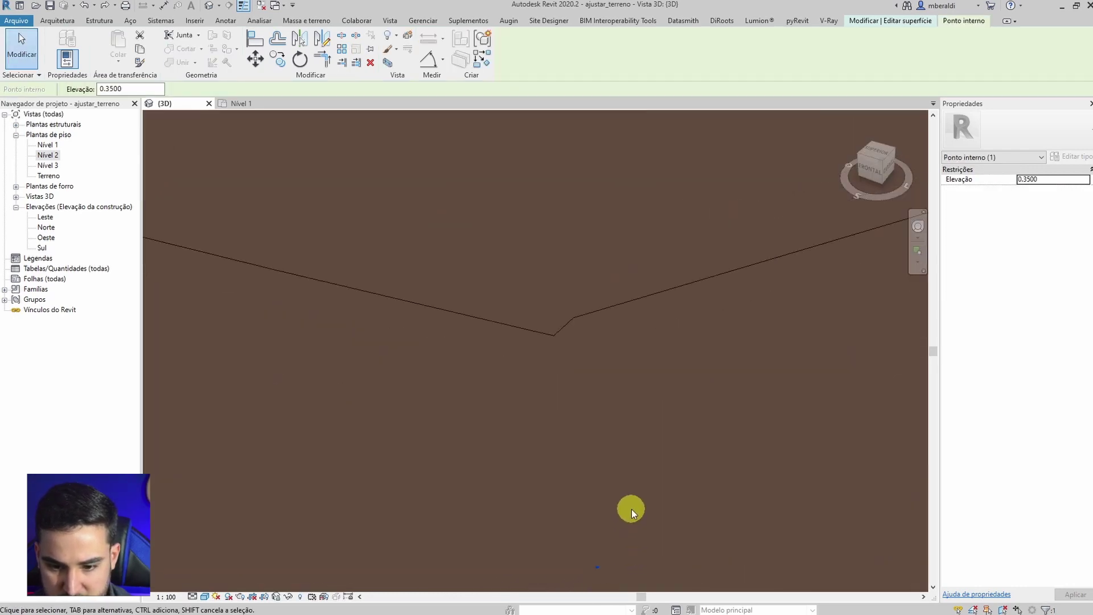
key(Delete)
scroll(632, 507, down, 4)
shift+middle_drag(604, 482, 644, 471)
Step: In the Nível 1 plan, try moving the 1.3644 ramp-edge point outward, and undo that move and the preceding point deletion
key(ctrl+Tab)
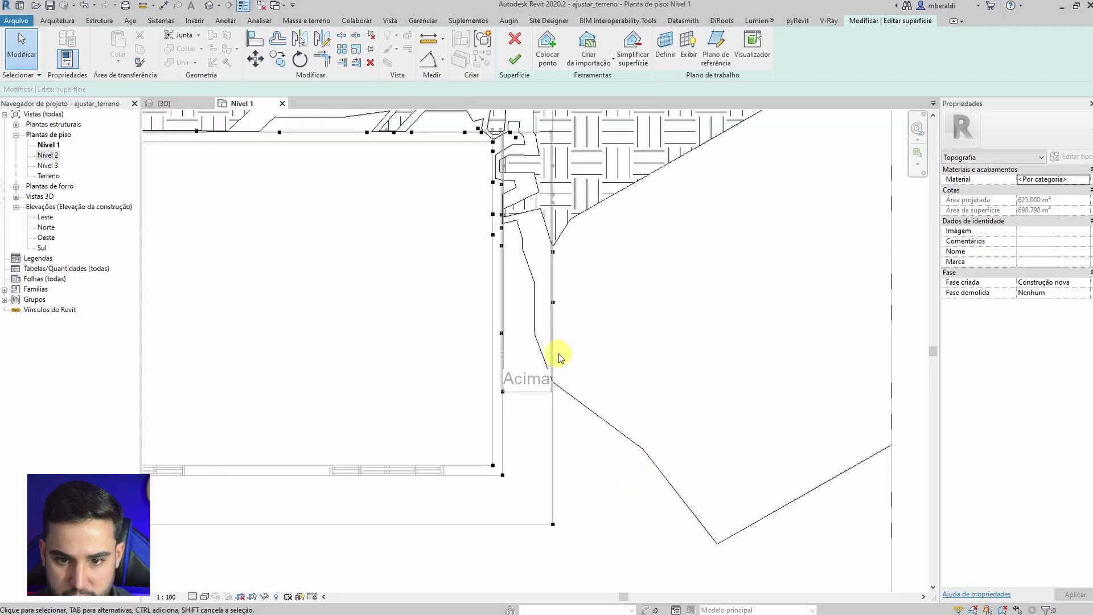
click(553, 303)
scroll(564, 305, up, 2)
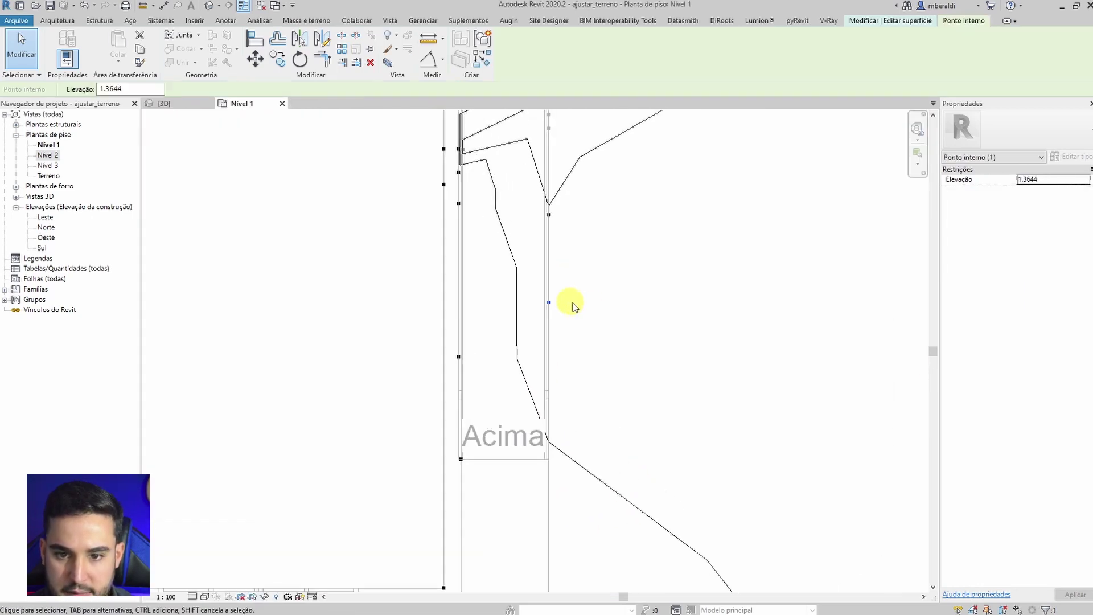
drag(552, 300, 652, 407)
key(ctrl+z)
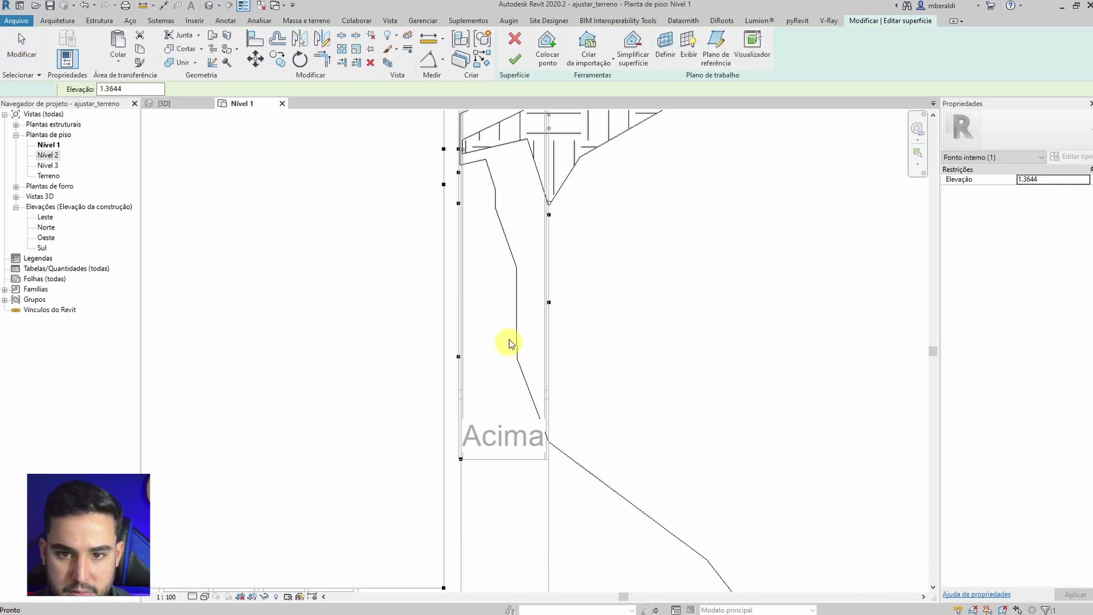
scroll(508, 337, down, 2)
key(ctrl+z)
Step: Move the 0.3500 surface point beside the ramp slightly toward the front of the lot, and return to the 3D view
click(723, 379)
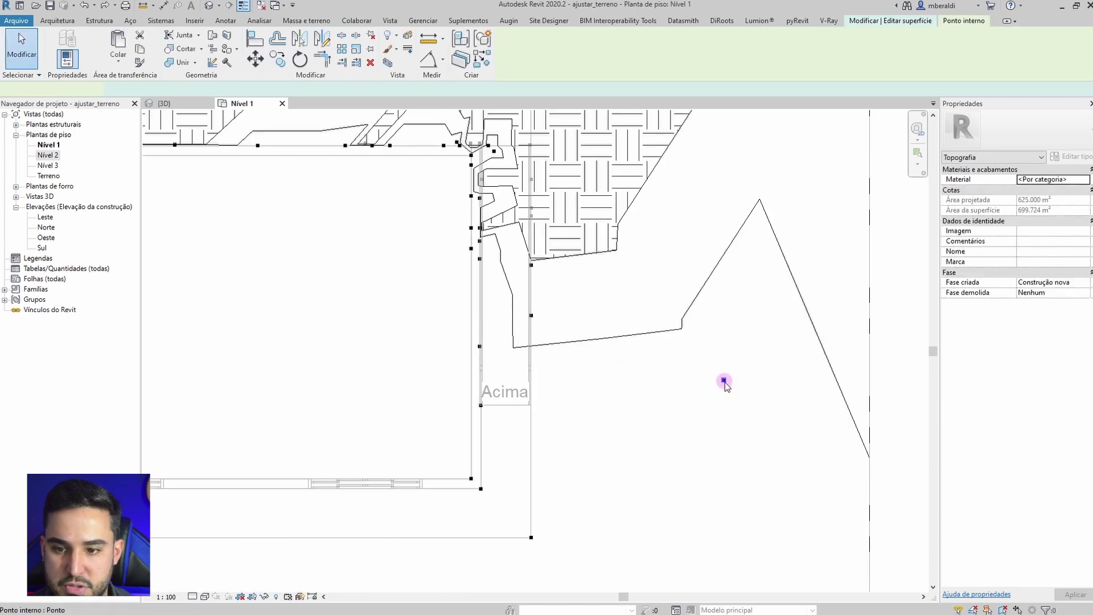
drag(724, 380, 732, 425)
key(ctrl+Tab)
scroll(664, 455, down, 3)
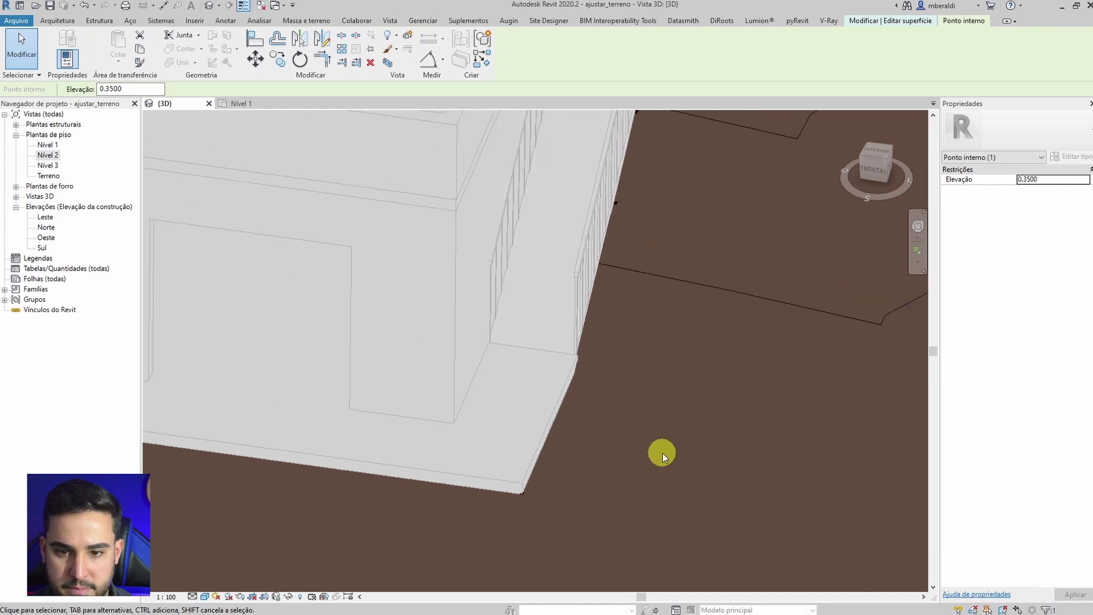
click(657, 488)
Step: View the terrain from below and set the 0.3500 surface point near the ramp's upper end to elevation 3
scroll(657, 489, down, 1)
shift+middle_drag(657, 489, 420, 199)
scroll(657, 437, down, 2)
scroll(498, 222, up, 5)
shift+middle_drag(499, 222, 538, 419)
click(511, 378)
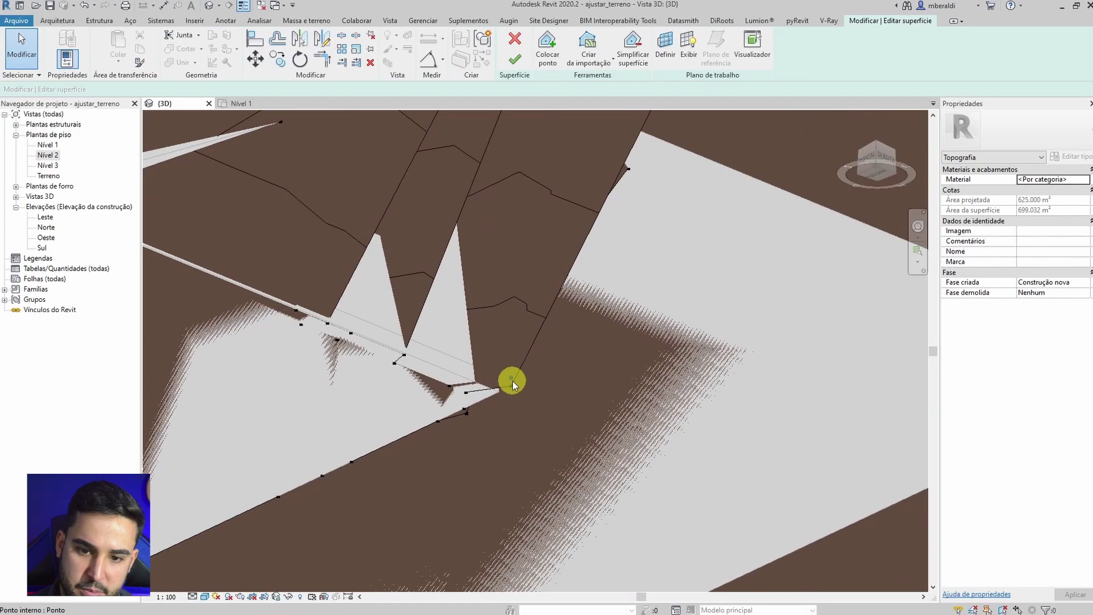
click(124, 90)
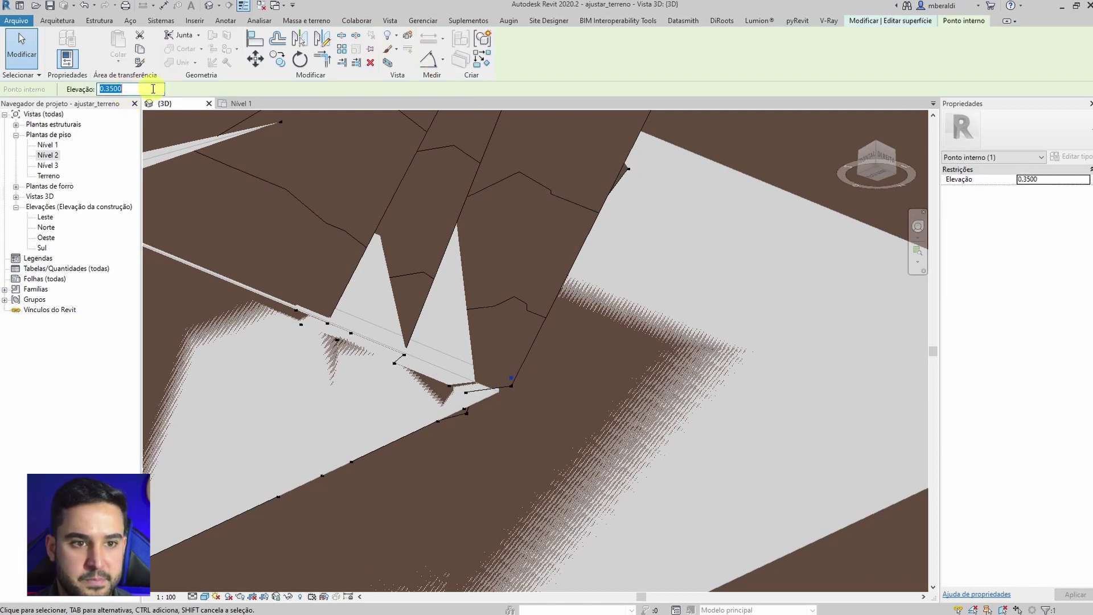
key(Return)
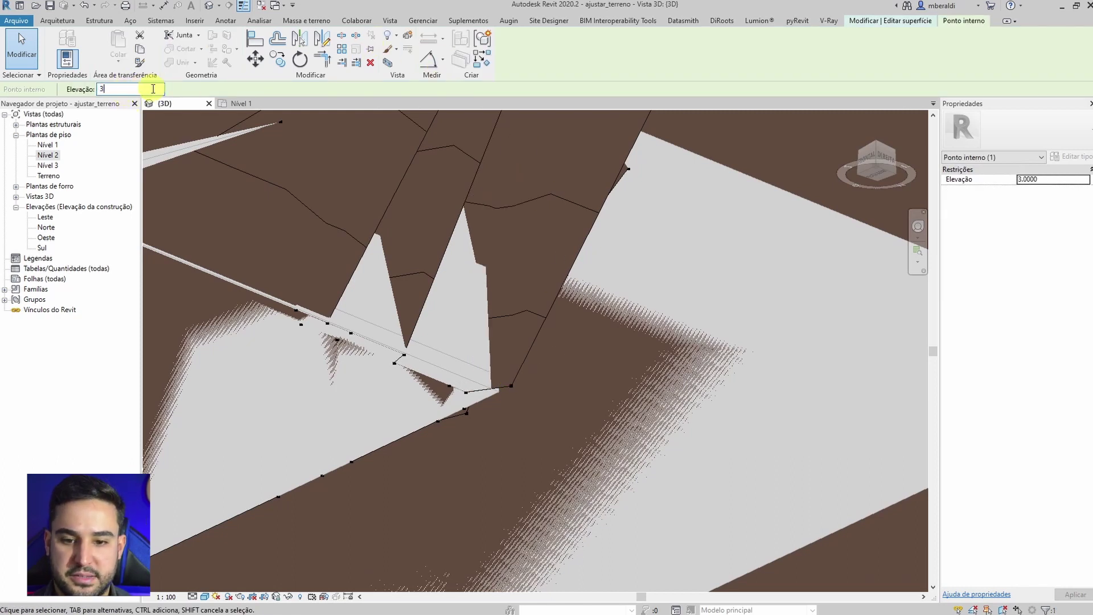
Step: Set the elevation of the adjacent 0.3500 surface point near the ramp's upper end to 3
click(511, 386)
double_click(133, 94)
text(3)
key(Return)
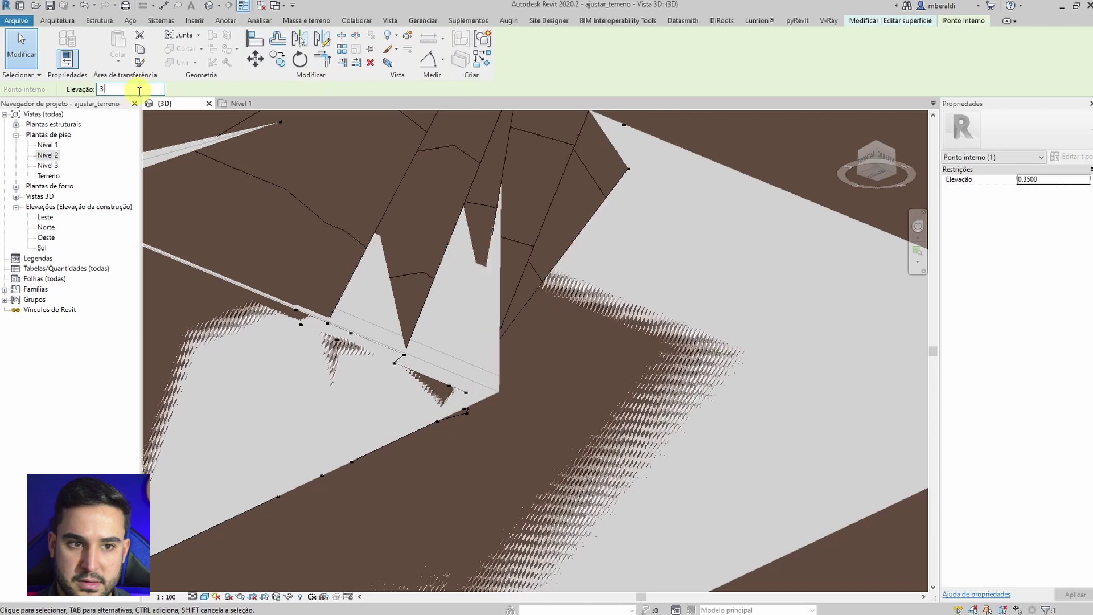
Step: Set the remaining 0.3500 surface point at the junction of the two slabs to elevation 3
scroll(534, 374, down, 6)
shift+middle_drag(629, 439, 564, 373)
scroll(564, 373, up, 8)
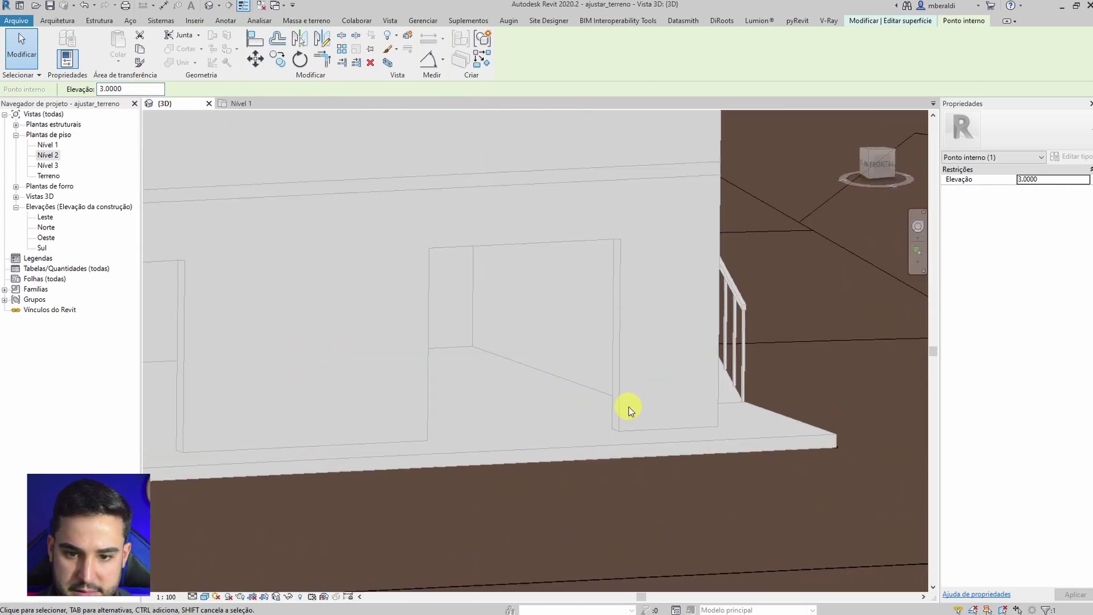
shift+middle_drag(705, 477, 518, 380)
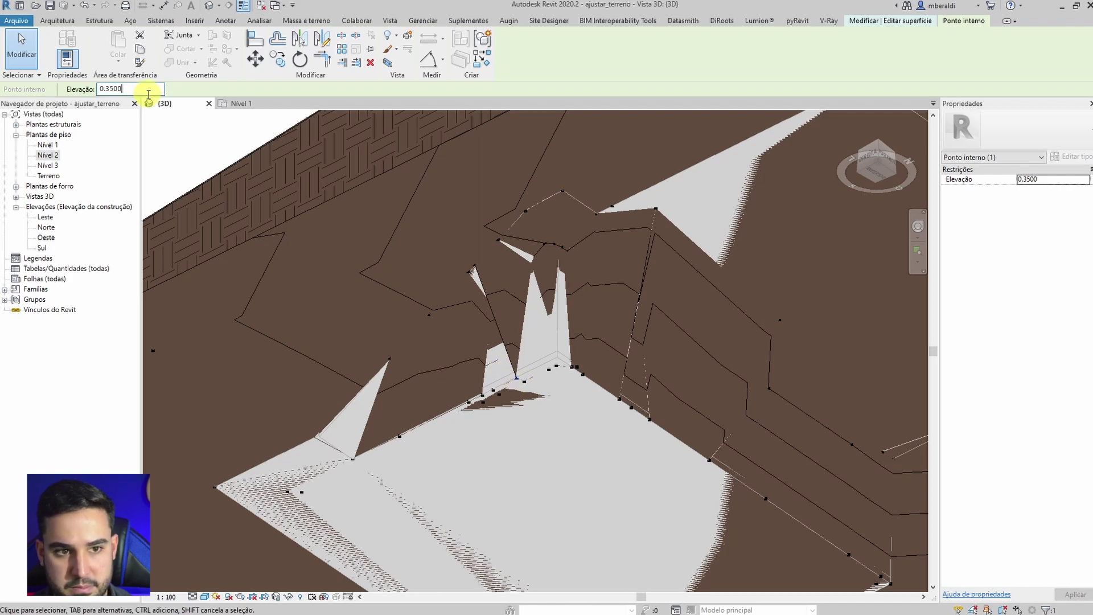
key(Return)
Step: Try to align the surface point protruding through the ramp's upper stretch with the ramp's outer edge
shift+middle_drag(276, 220, 401, 520)
scroll(558, 251, up, 5)
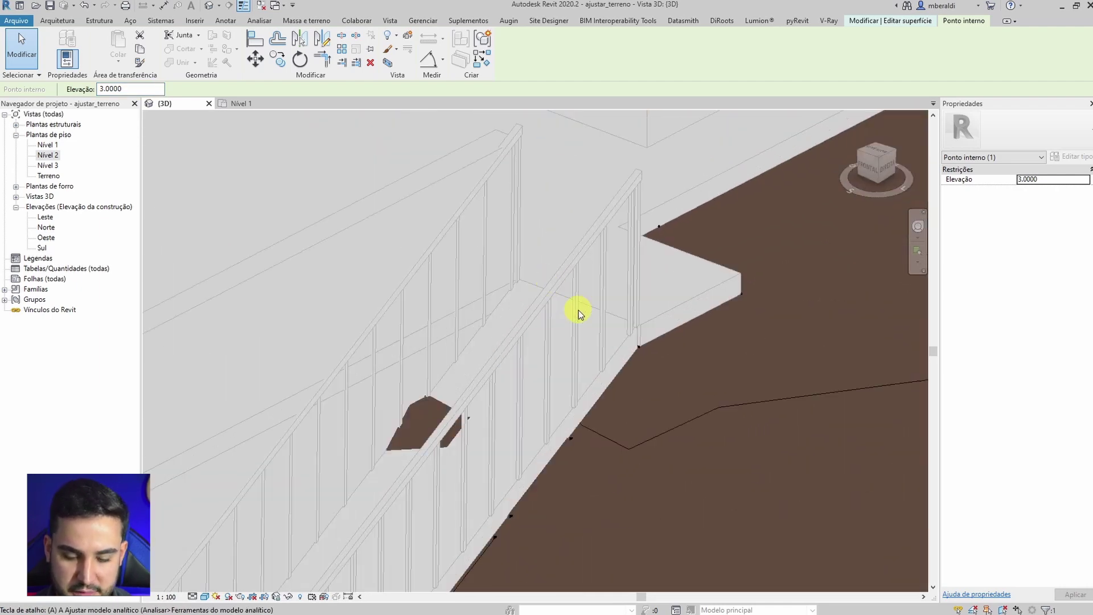
key(l)
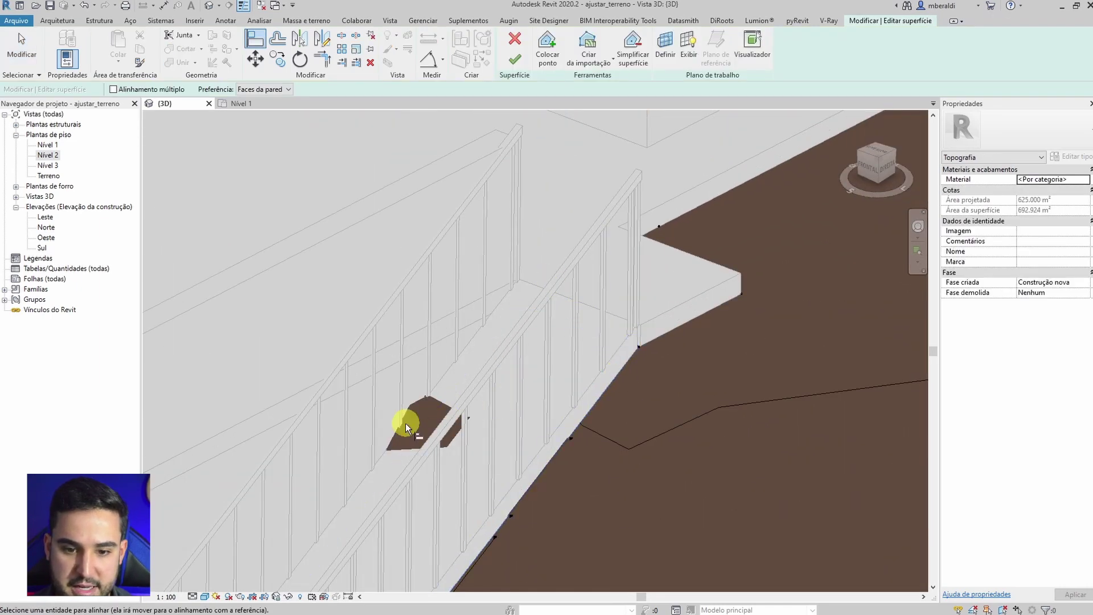
shift+middle_drag(406, 423, 476, 417)
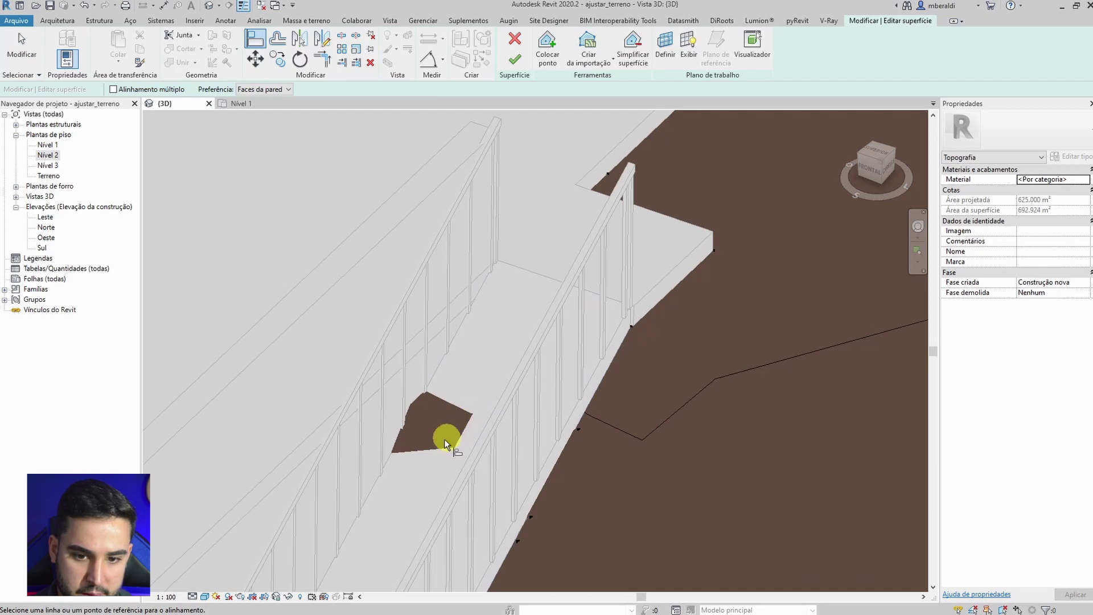
key(Escape)
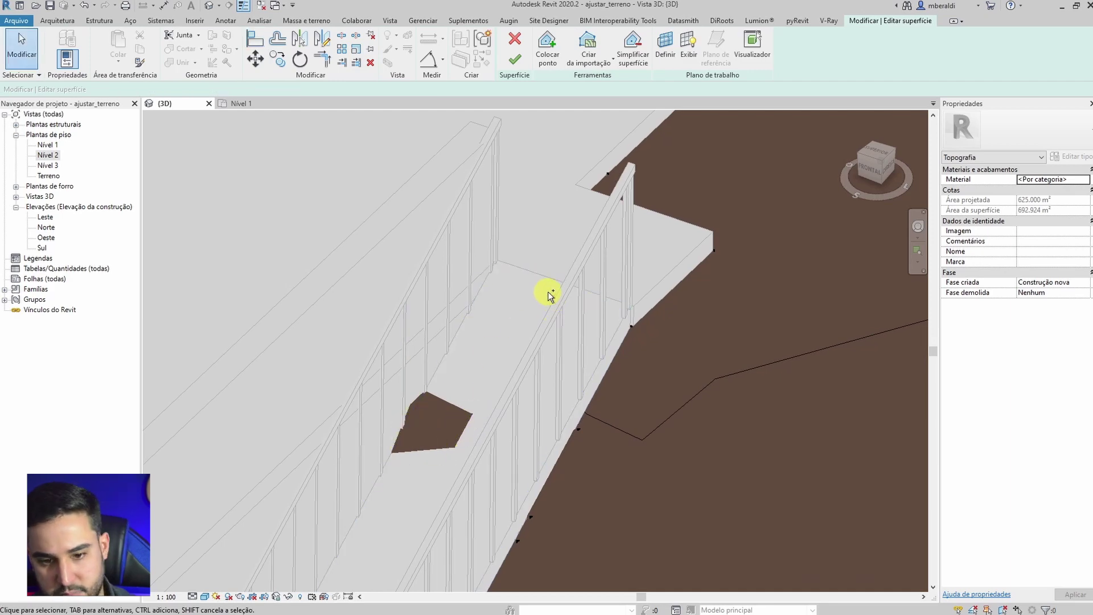
Step: Examine how the terrain meets the ramp, the slab edges and the lower corner on the left side of the house
scroll(472, 443, down, 3)
scroll(517, 407, up, 2)
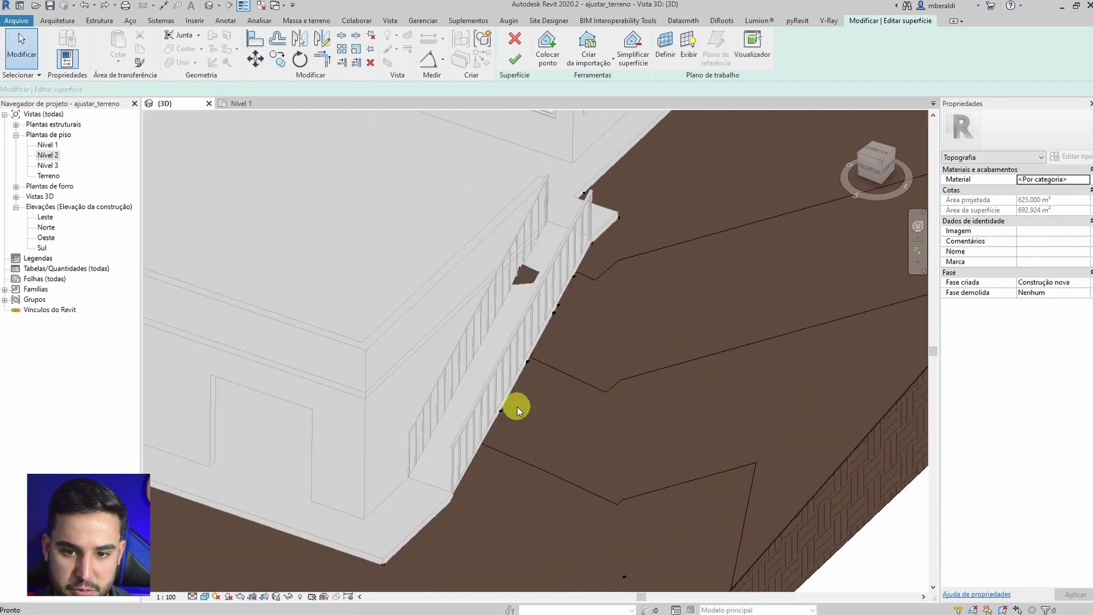
scroll(601, 343, down, 3)
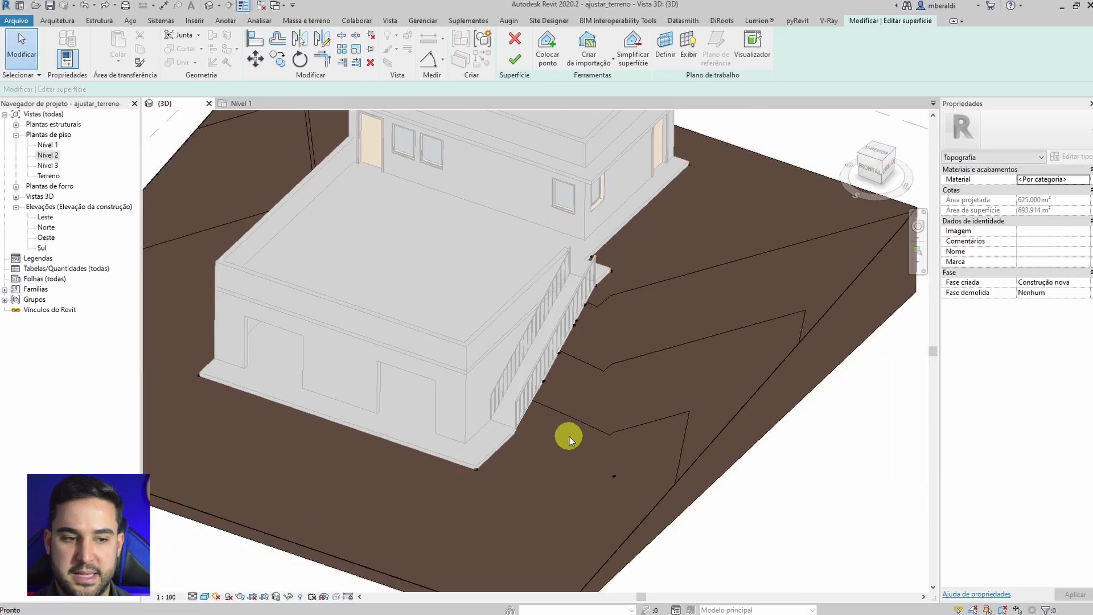
scroll(577, 419, down, 2)
shift+middle_drag(569, 456, 545, 509)
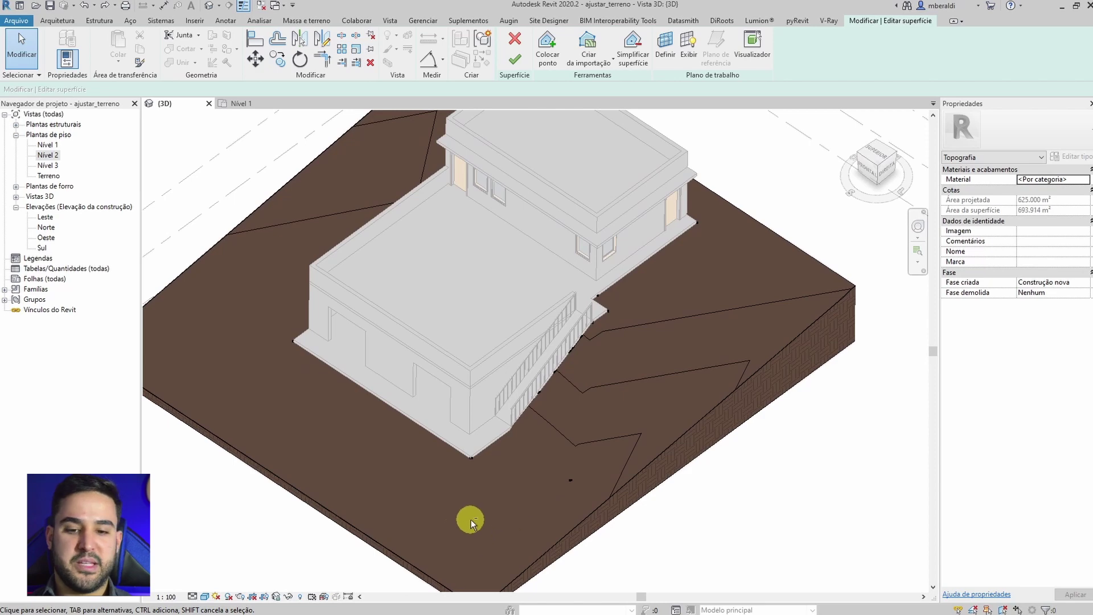
shift+middle_drag(426, 506, 651, 453)
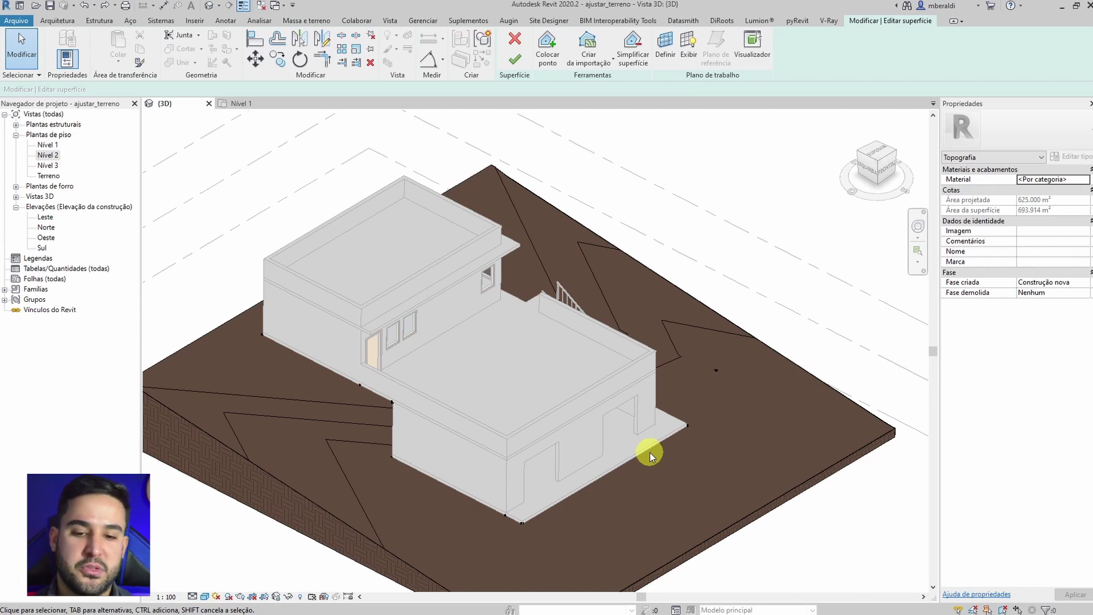
shift+middle_drag(552, 460, 652, 451)
scroll(604, 479, up, 3)
scroll(524, 499, up, 3)
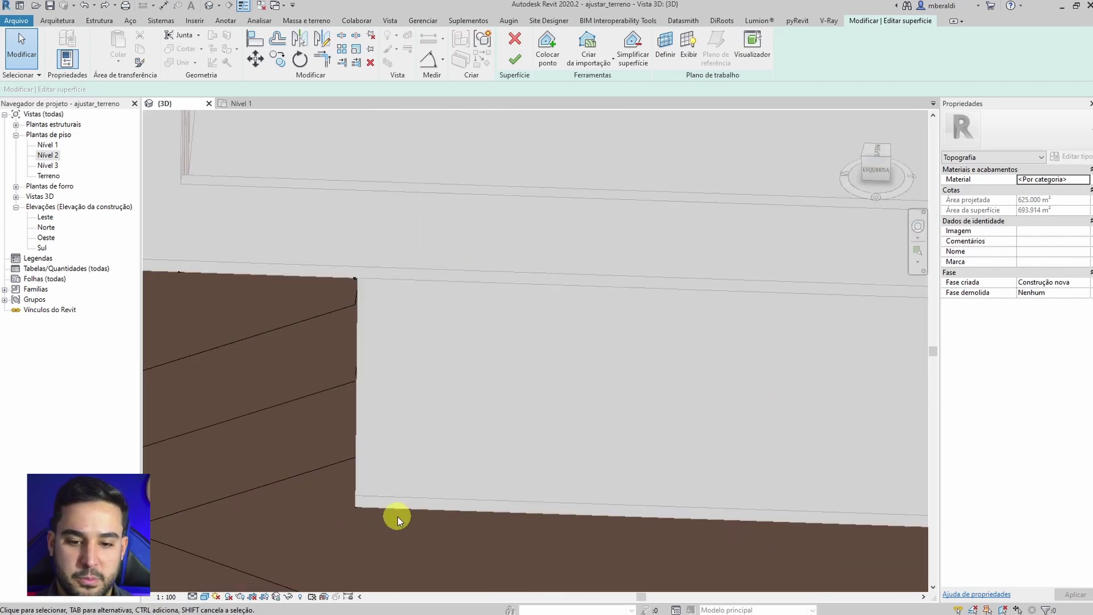
shift+middle_drag(398, 517, 424, 529)
scroll(460, 521, up, 3)
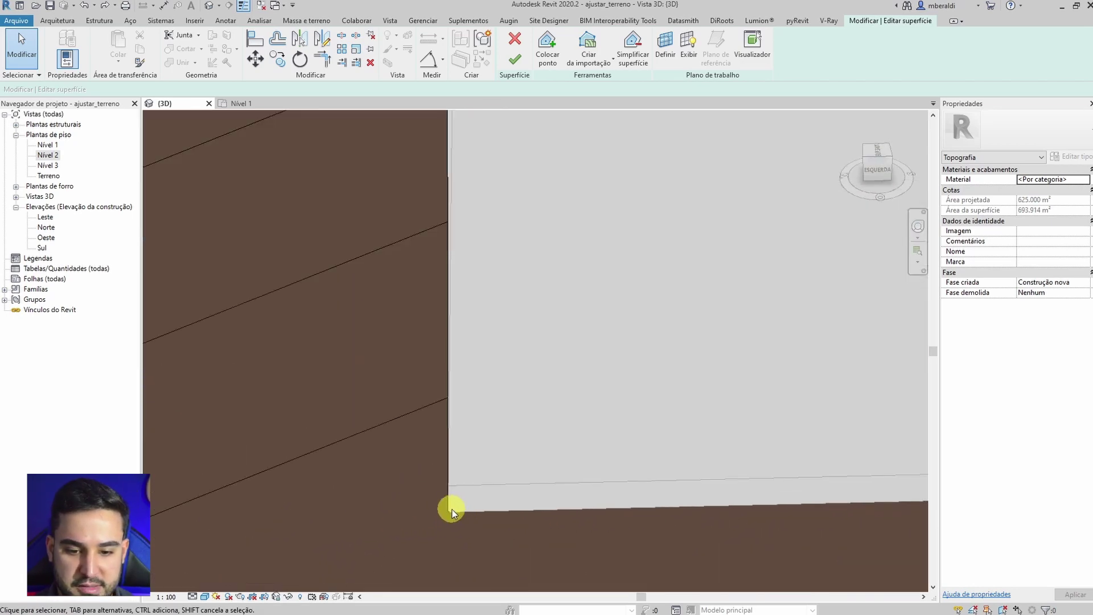
Step: Examine the steep terrain transition along the left wall, from the upper slab junction down to the lower corner
scroll(447, 515, down, 4)
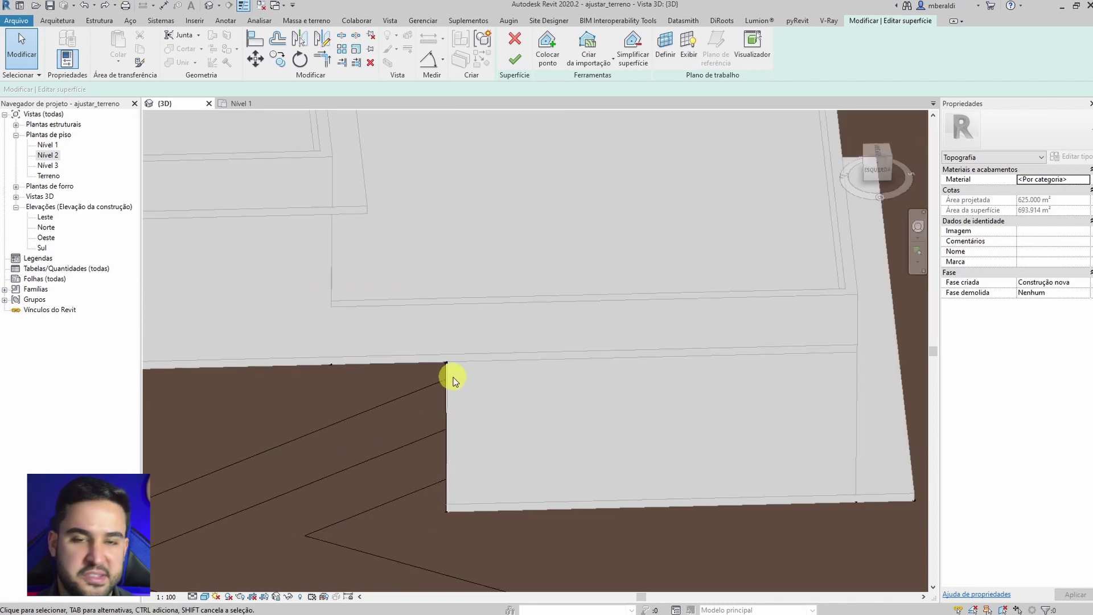
scroll(439, 356, up, 4)
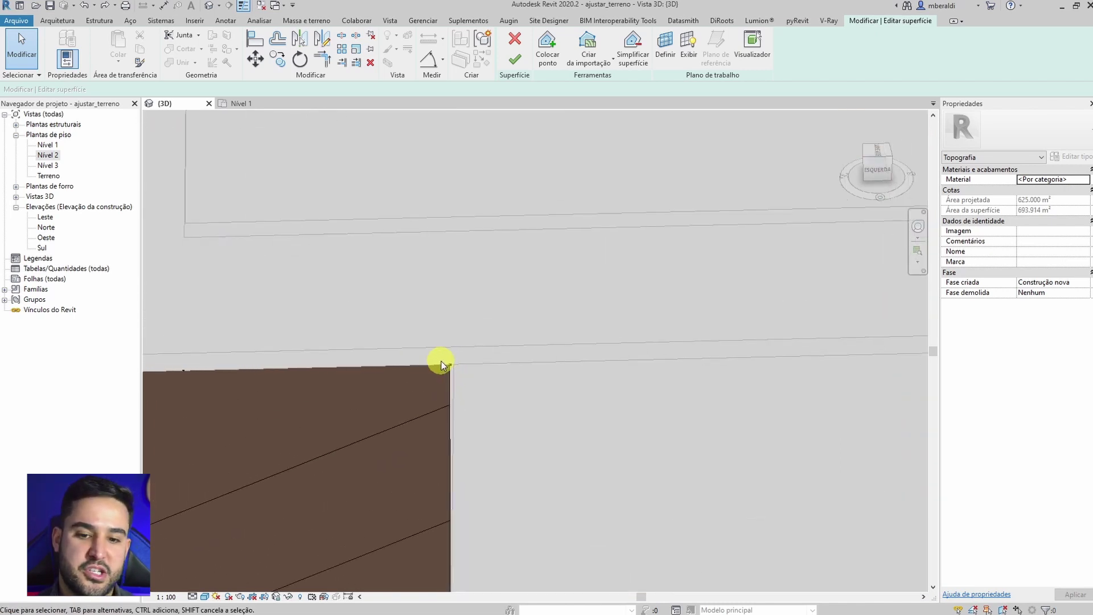
scroll(465, 369, down, 6)
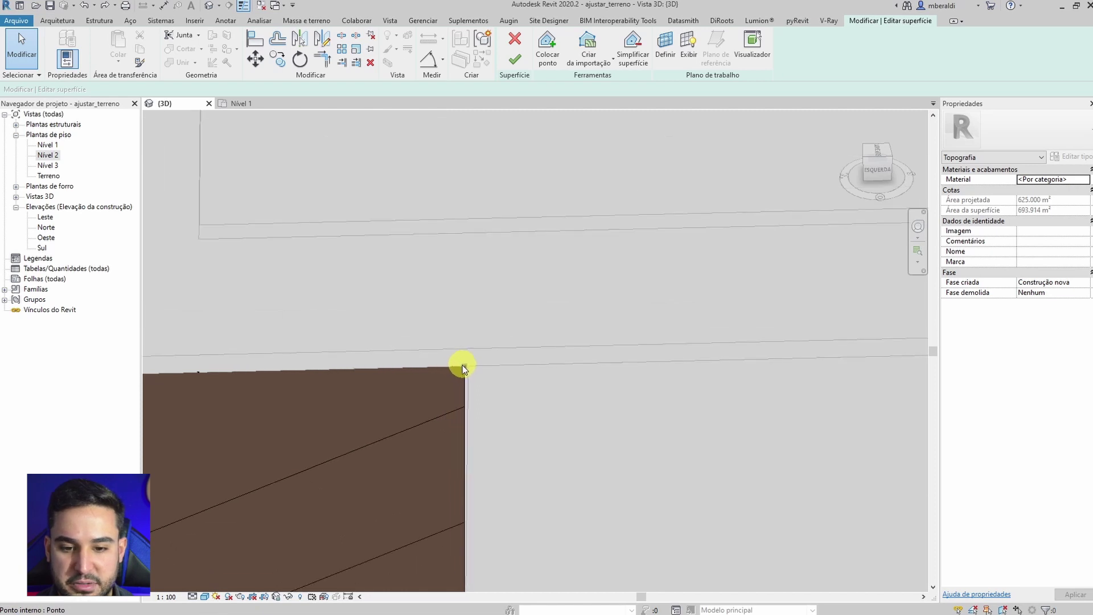
shift+middle_drag(385, 443, 433, 385)
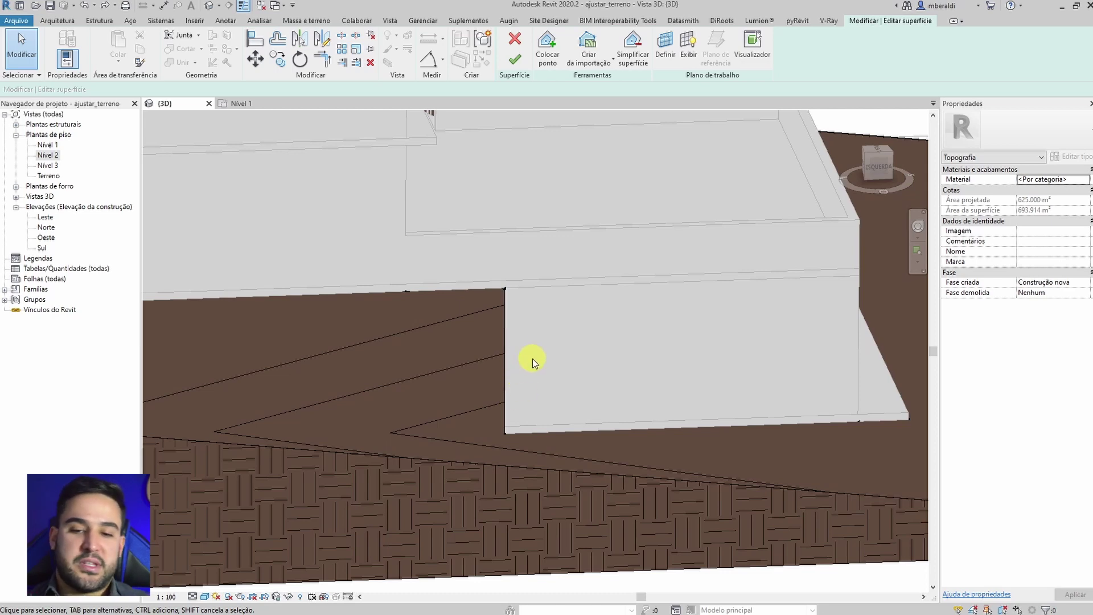
scroll(509, 310, up, 2)
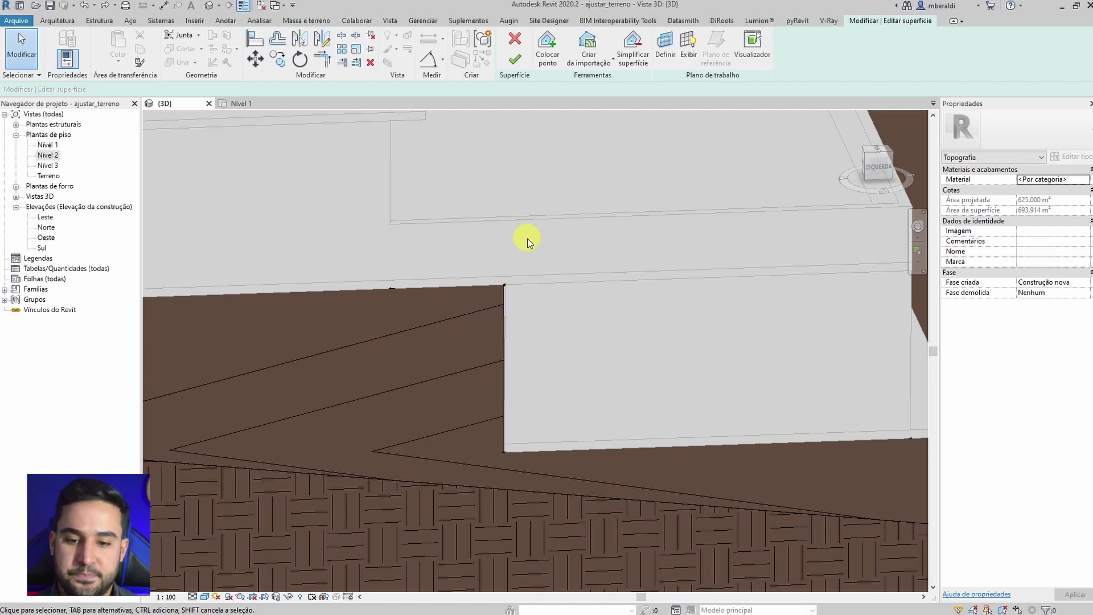
scroll(504, 333, down, 5)
shift+middle_drag(549, 419, 632, 452)
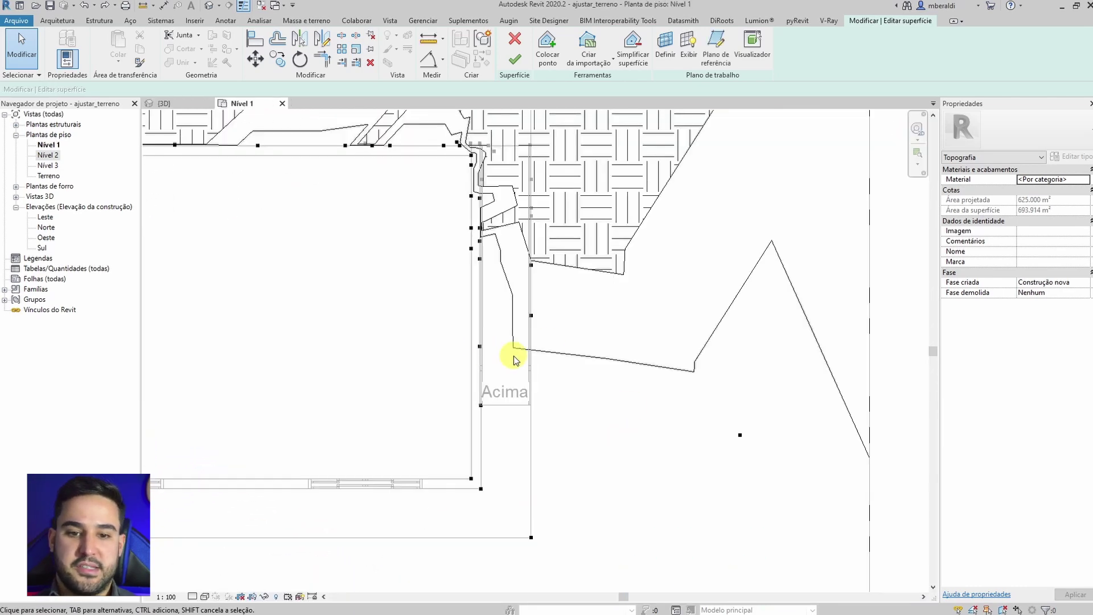
Step: In the Nível 1 plan, place one surface point at elevation 2 and two at elevation 1 on the terrain left of the house
middle_drag(391, 383, 769, 453)
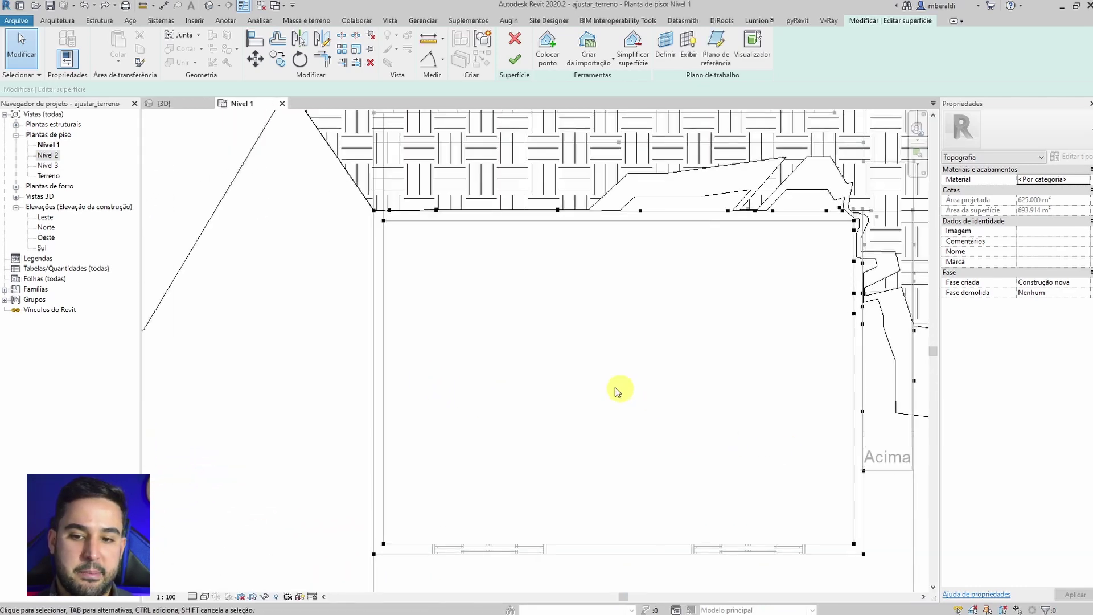
middle_drag(469, 340, 548, 364)
scroll(547, 364, down, 3)
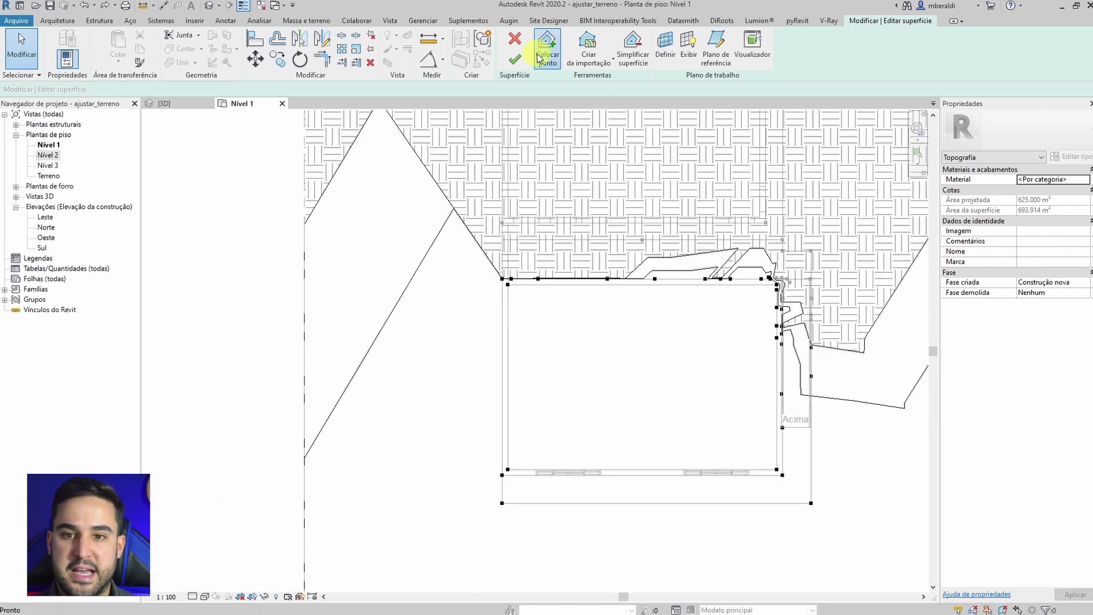
click(547, 46)
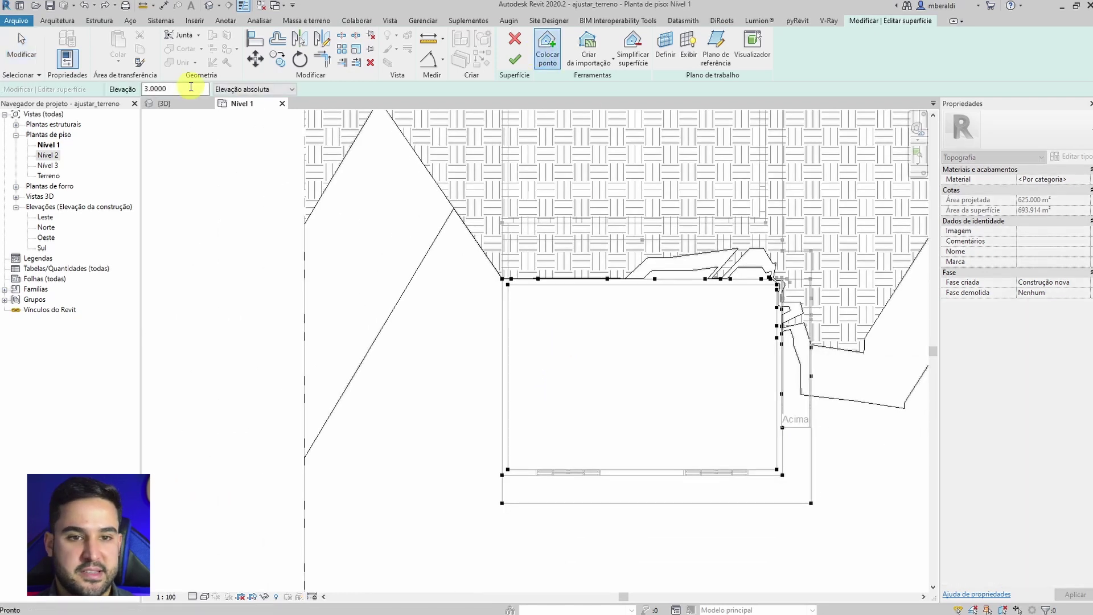
click(356, 248)
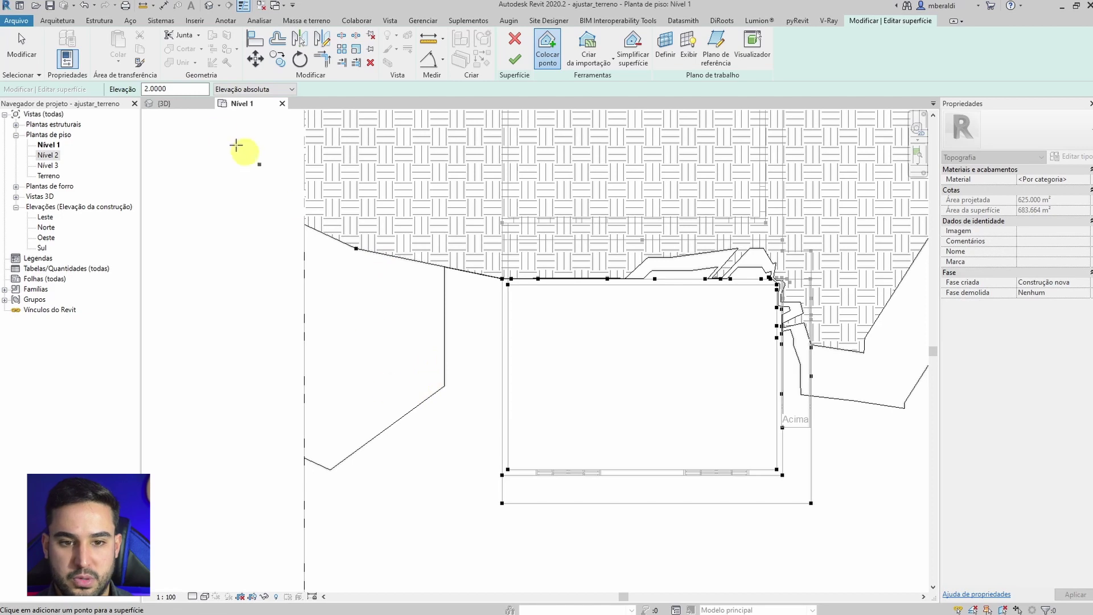
click(420, 352)
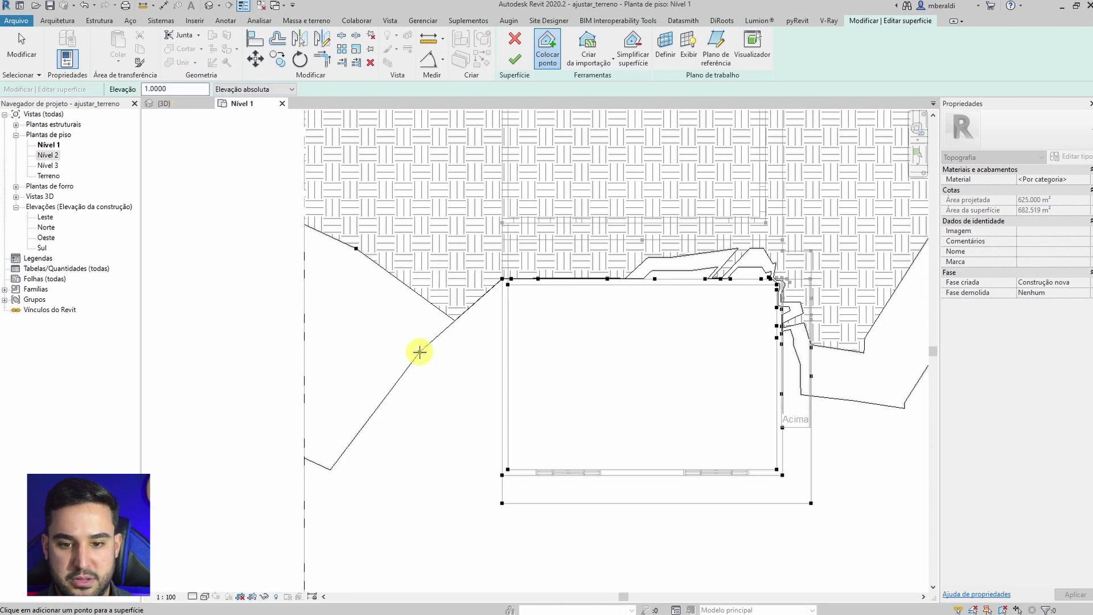
click(457, 421)
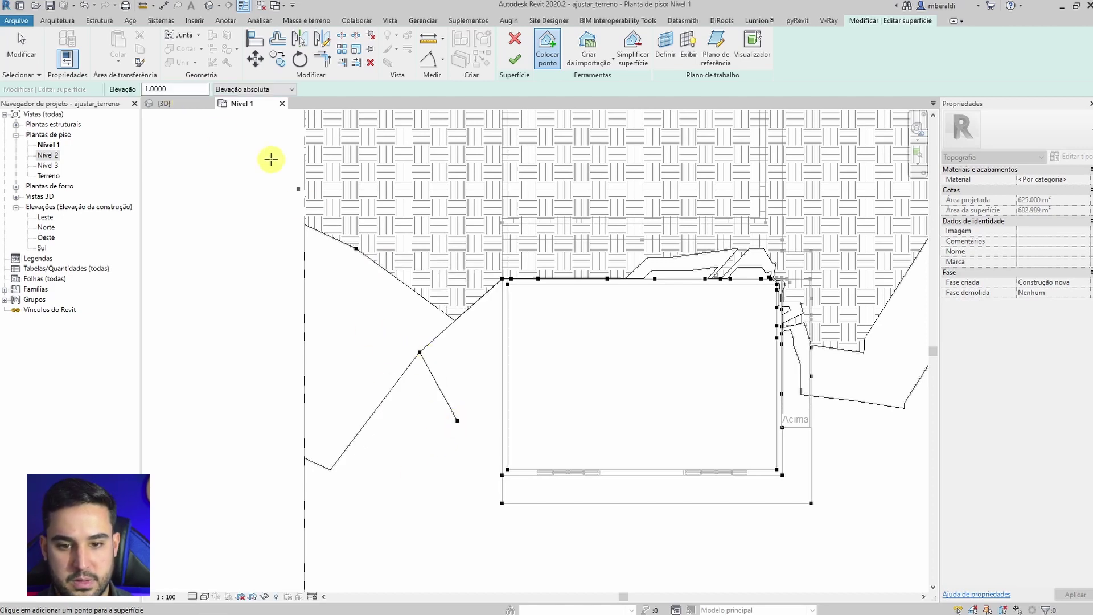
Step: In the 3D view, delete the front elevation 1 point beside the house and move the other one close to the wall's front corner
click(177, 105)
shift+middle_drag(493, 476, 565, 521)
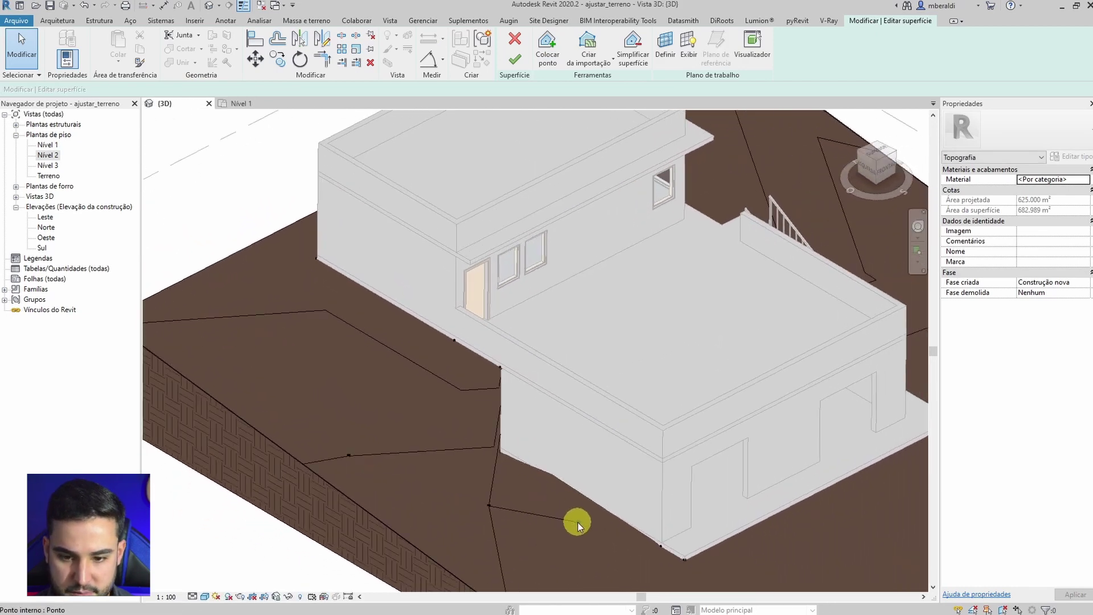
click(578, 523)
scroll(547, 478, down, 3)
scroll(541, 513, up, 1)
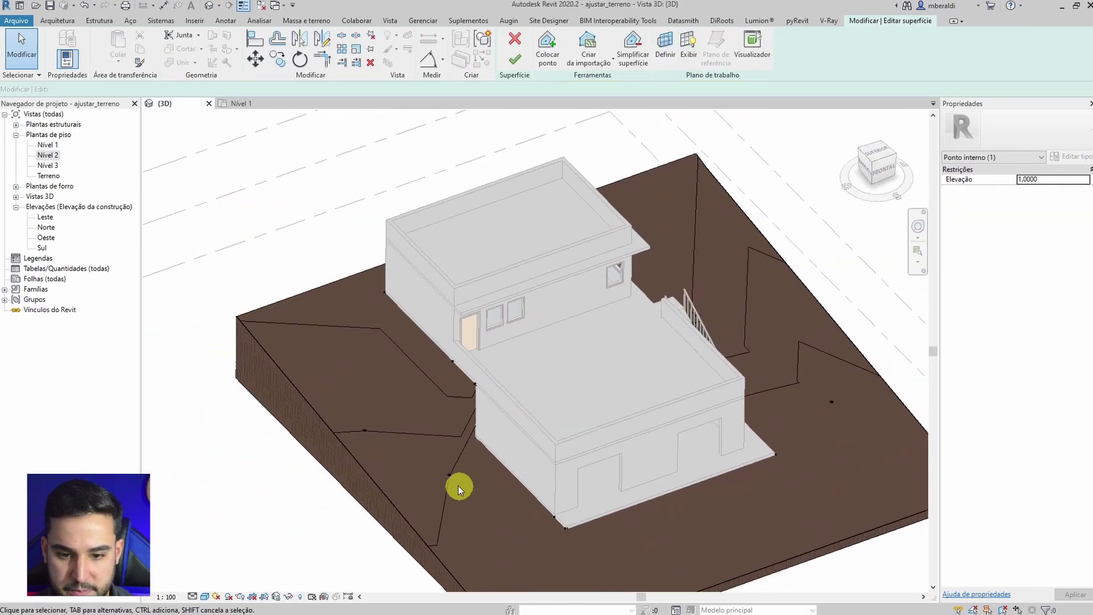
drag(449, 475, 525, 505)
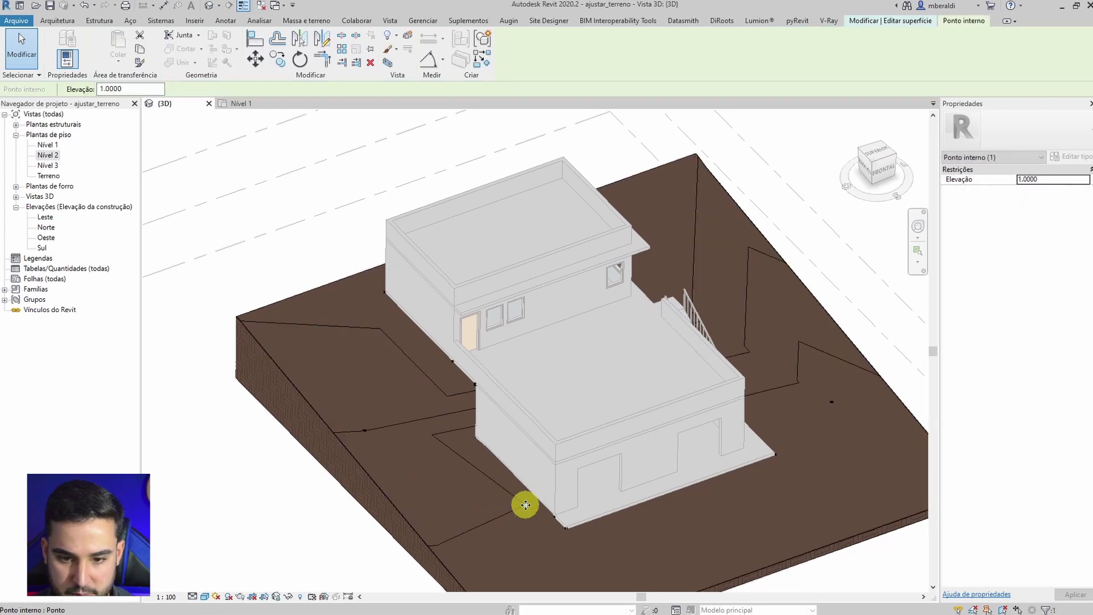
Step: Move the elevation 2 surface point close to the left wall, near the junction of the two slabs
scroll(524, 505, up, 1)
scroll(501, 478, up, 2)
drag(254, 385, 423, 350)
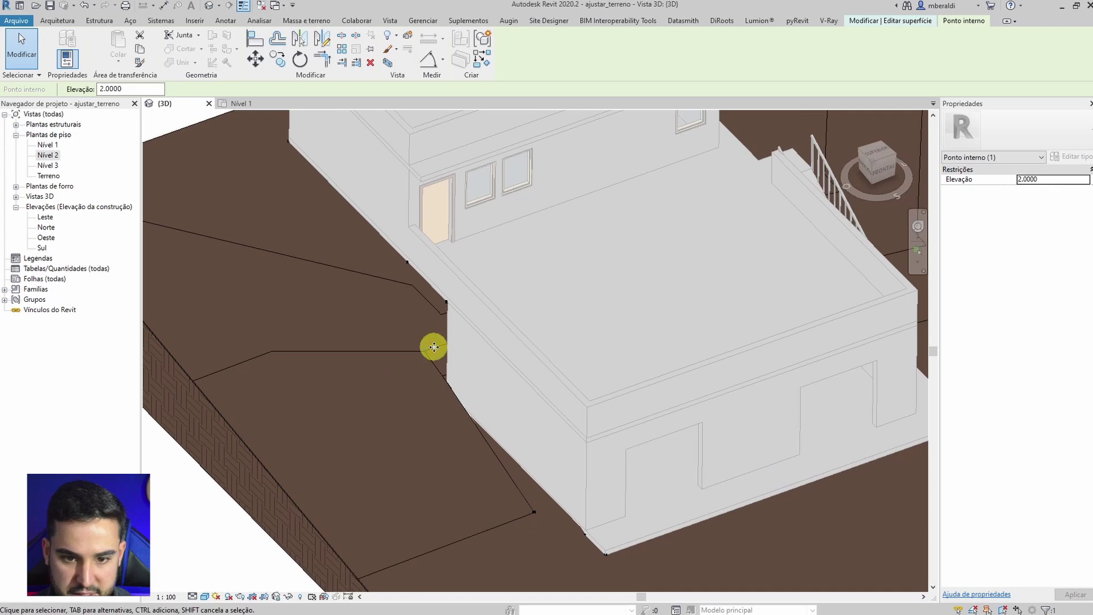
scroll(426, 348, up, 3)
shift+middle_drag(440, 395, 391, 463)
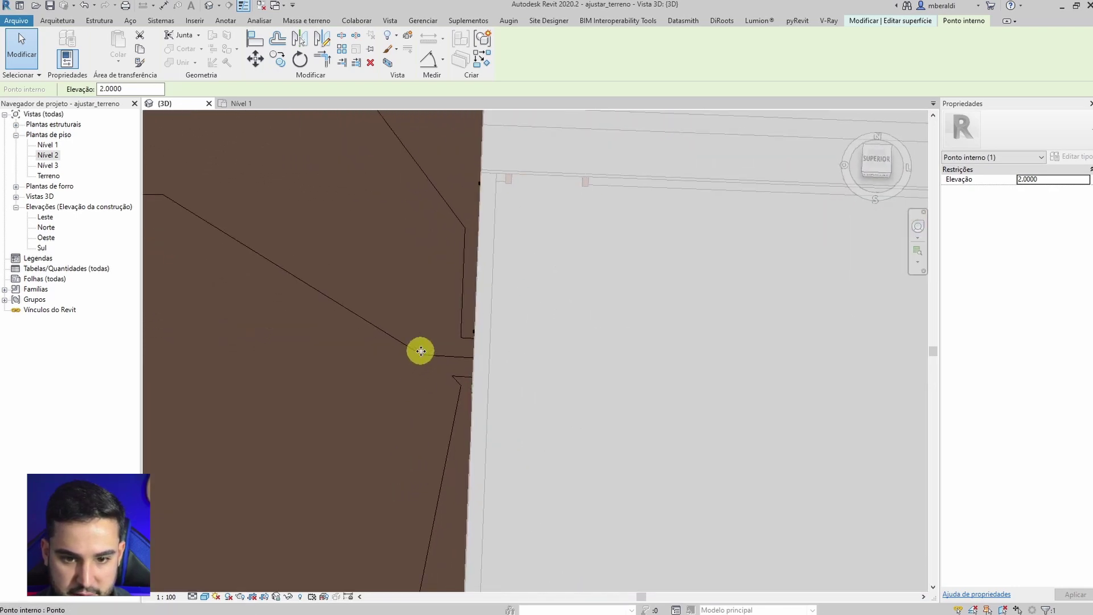
drag(421, 353, 452, 361)
shift+middle_drag(451, 361, 466, 560)
click(402, 445)
scroll(402, 445, down, 1)
Step: Try to move the elevation 1 surface point against the lower slab's left edge, working from the top view
click(874, 157)
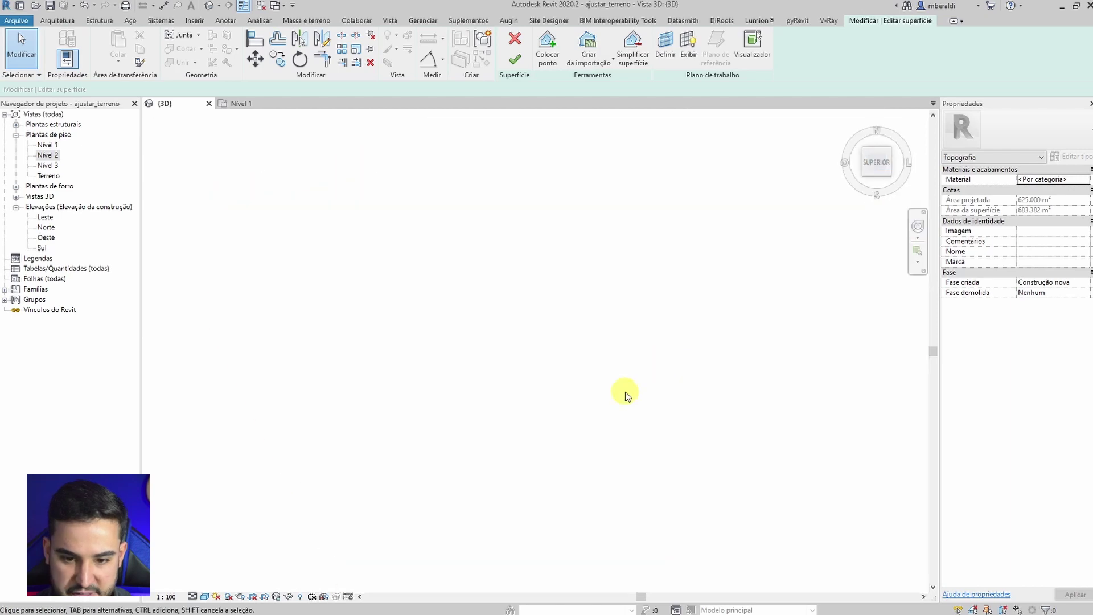
scroll(596, 393, up, 5)
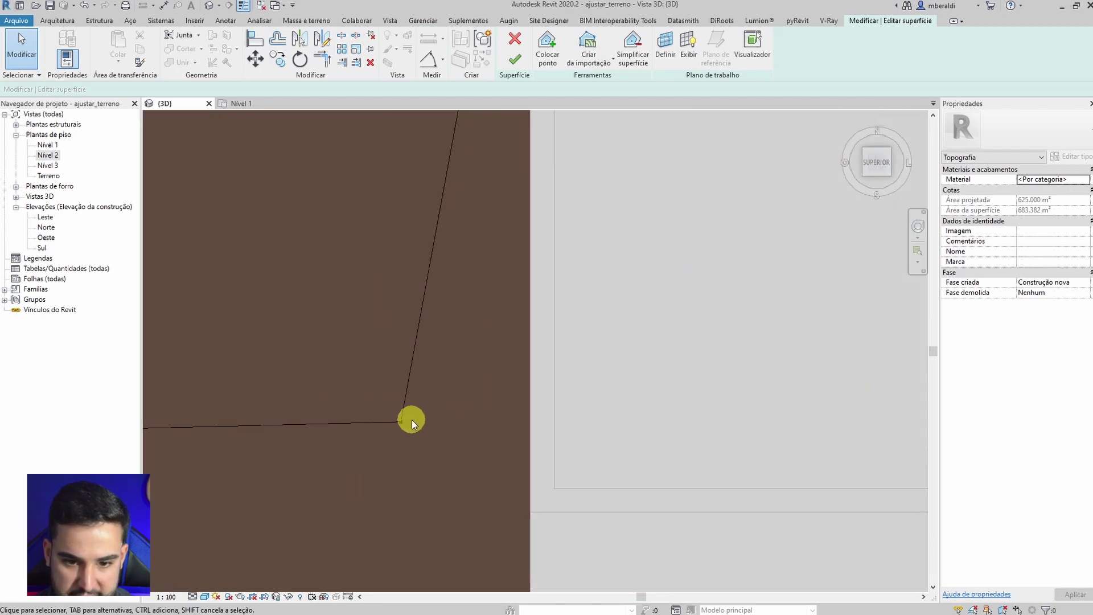
click(401, 422)
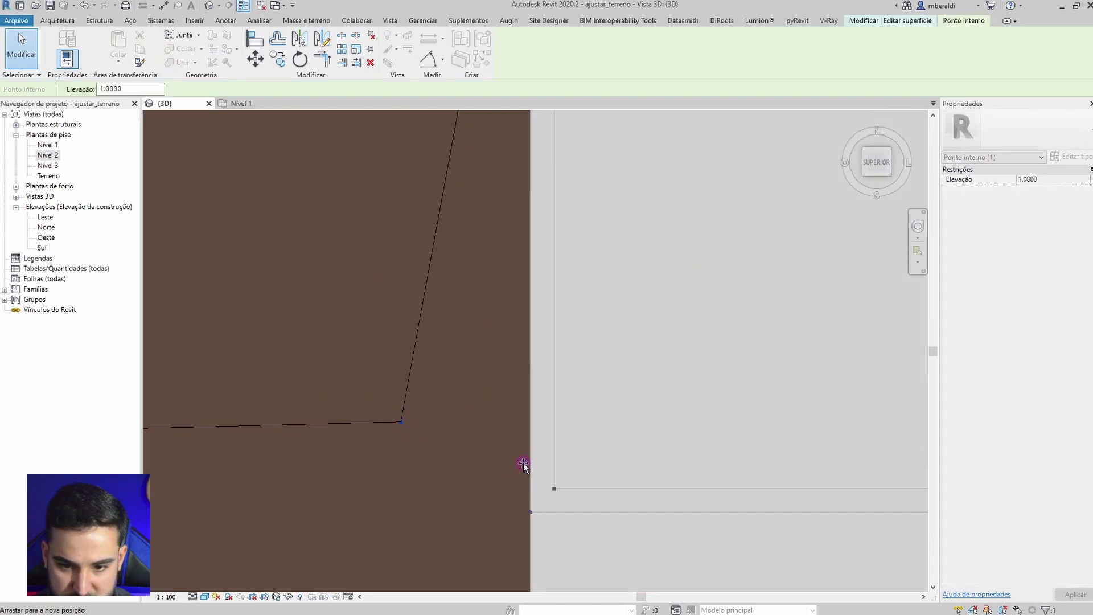
drag(527, 462, 525, 462)
Step: Try to shift the elevation 2 surface point farther back along the house's left wall
scroll(477, 518, down, 3)
middle_drag(476, 524, 464, 284)
scroll(493, 331, up, 3)
click(433, 498)
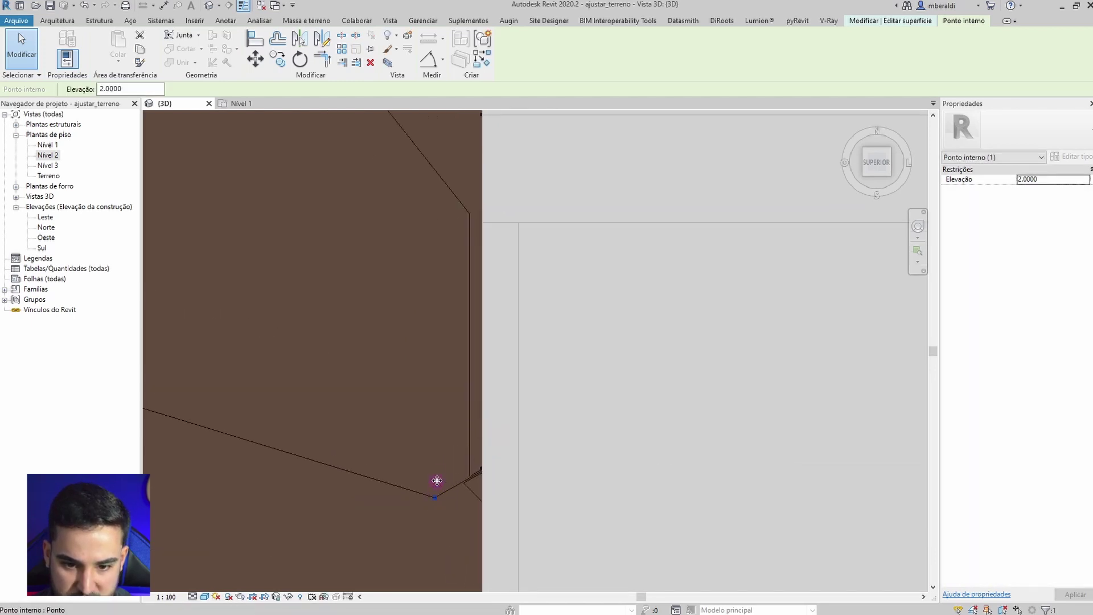
drag(462, 317, 470, 350)
click(575, 411)
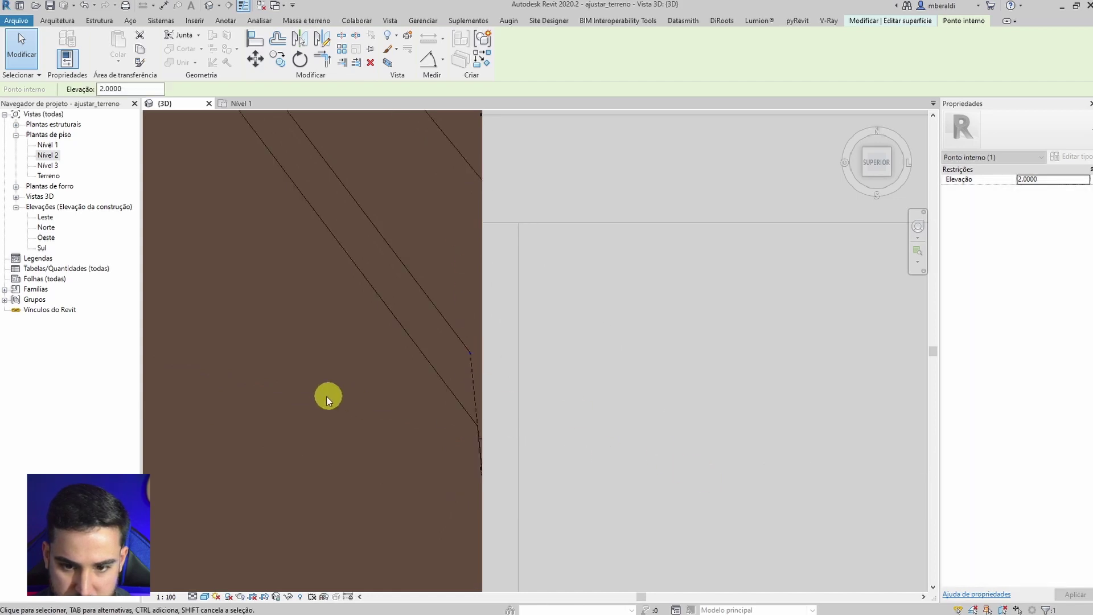
Step: Try to align the surface point in the terrain dip near the slab junction with the upper slab's lower edge
shift+middle_drag(334, 399, 818, 58)
scroll(564, 391, up, 2)
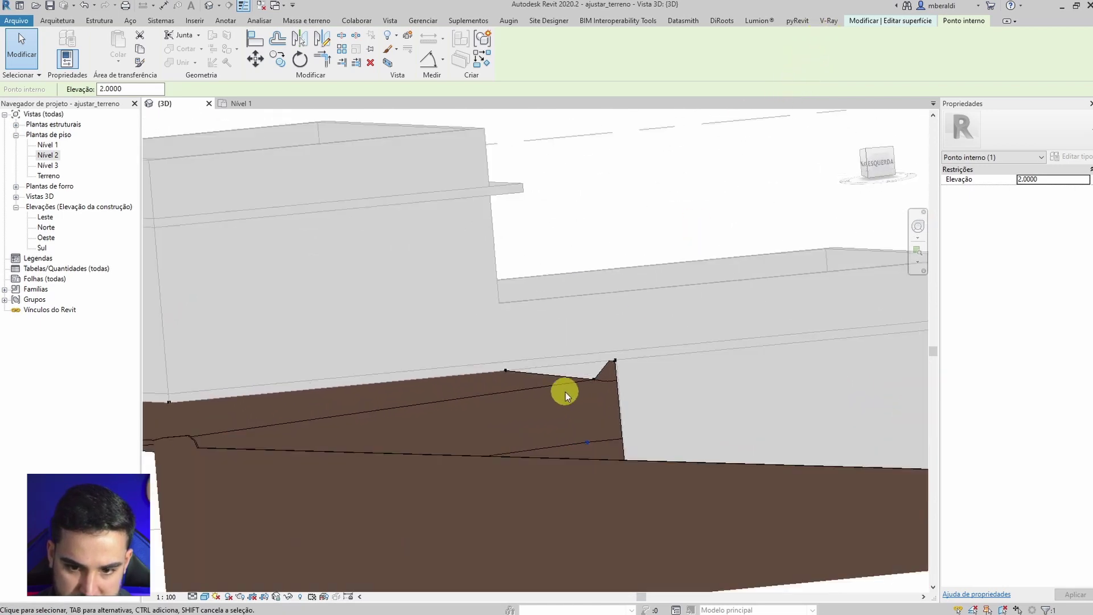
mouse_move(564, 392)
shift+middle_down()
mouse_move(571, 362)
mouse_move(546, 378)
mouse_move(581, 398)
shift+middle_up()
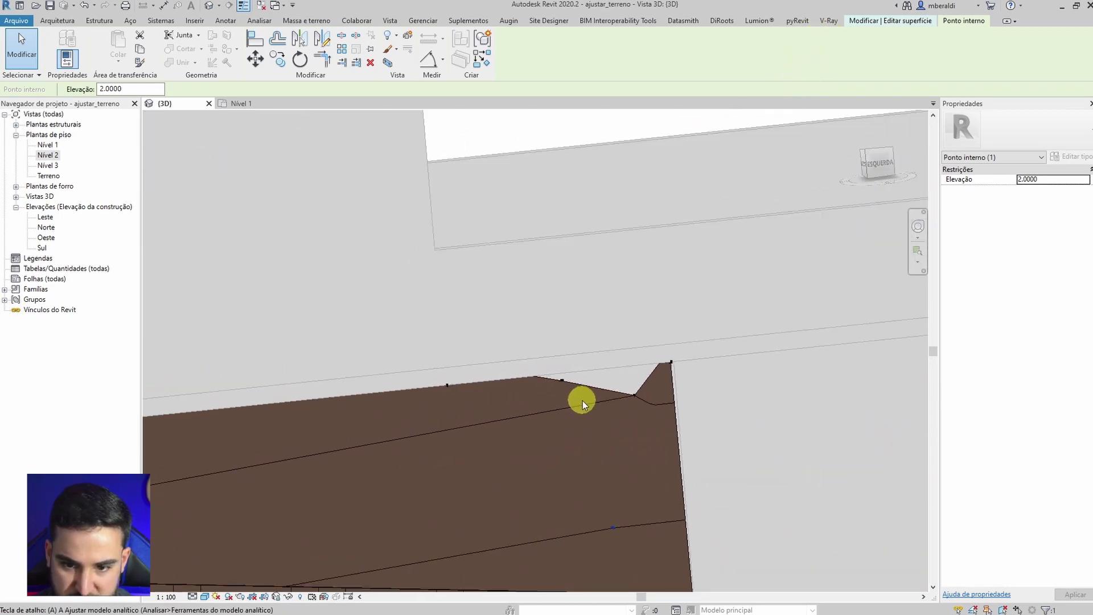
key(Escape)
click(579, 371)
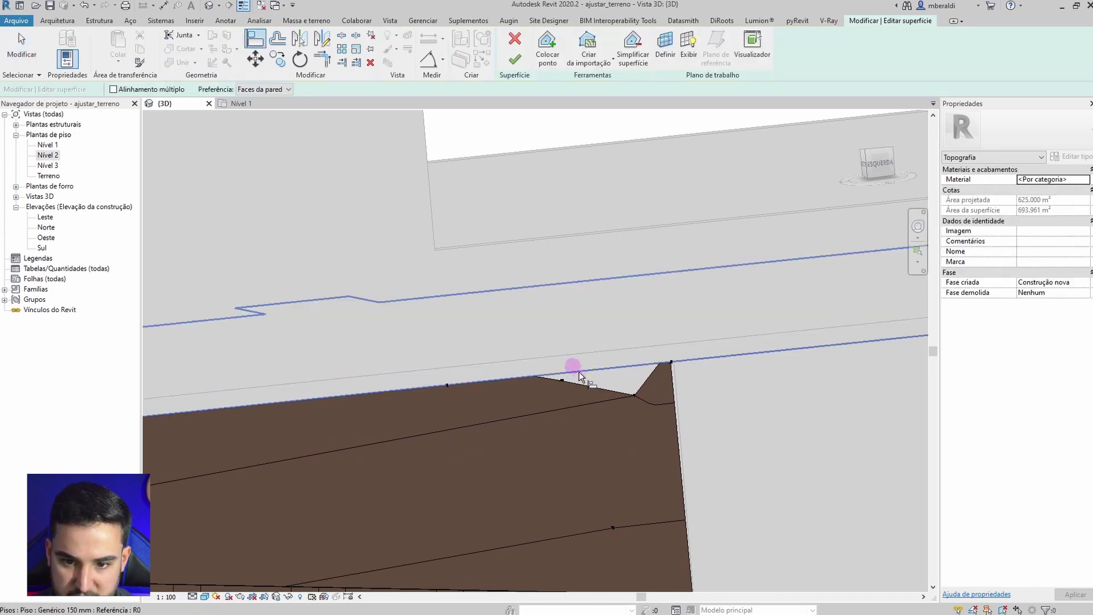
click(633, 395)
scroll(504, 394, down, 2)
scroll(504, 397, down, 4)
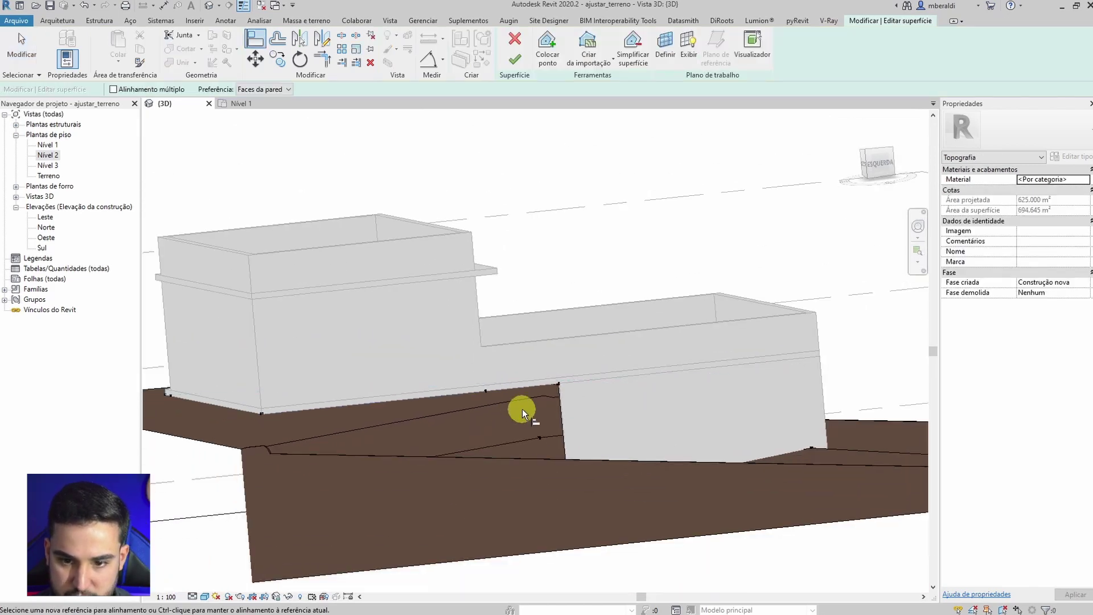
Step: Try to reposition the elevation 2 surface point on the slope between the left wall and the terrain's outer edge
shift+middle_drag(664, 451, 536, 431)
key(Escape)
drag(536, 430, 538, 458)
shift+middle_drag(689, 480, 458, 442)
drag(464, 481, 507, 483)
shift+middle_drag(507, 482, 466, 402)
key(Escape)
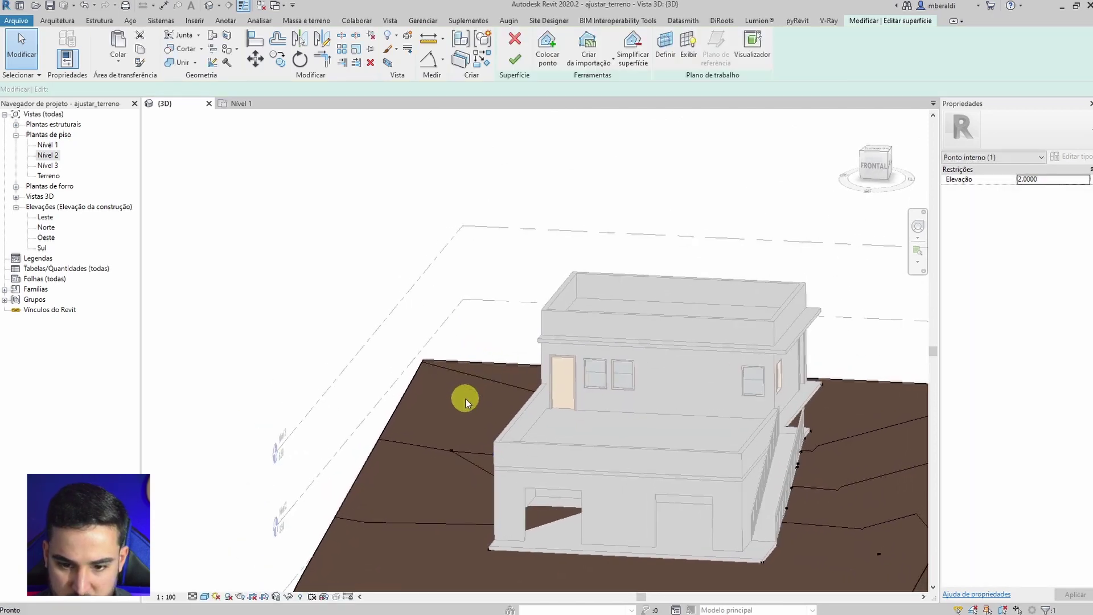
Step: Undo the latest top-view moves and alignment of the surface points along the left wall
scroll(467, 395, up, 5)
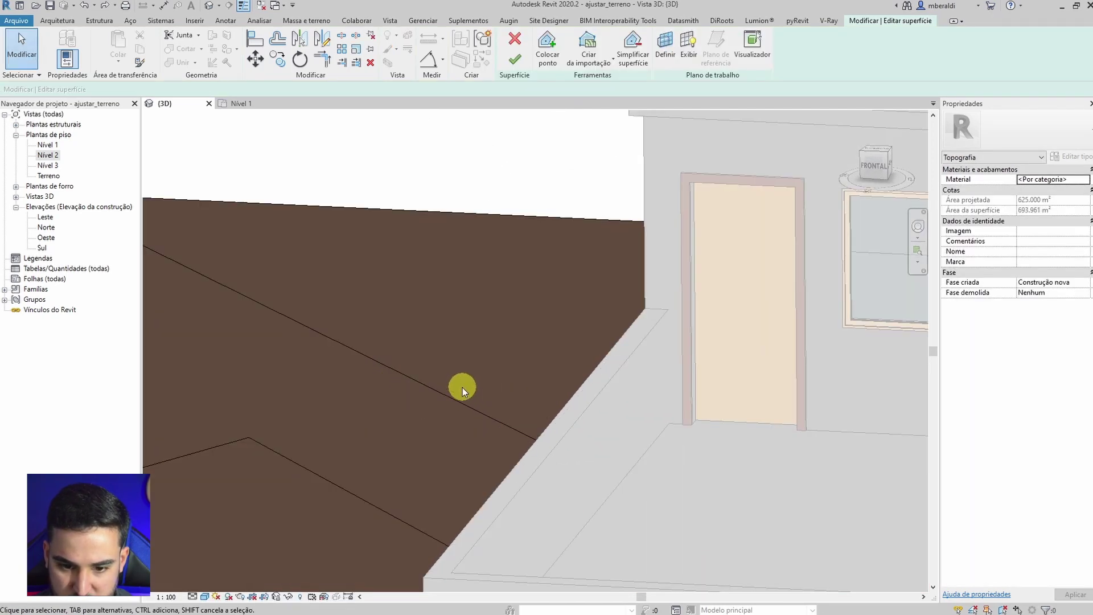
scroll(464, 399, down, 5)
key(ctrl+z)
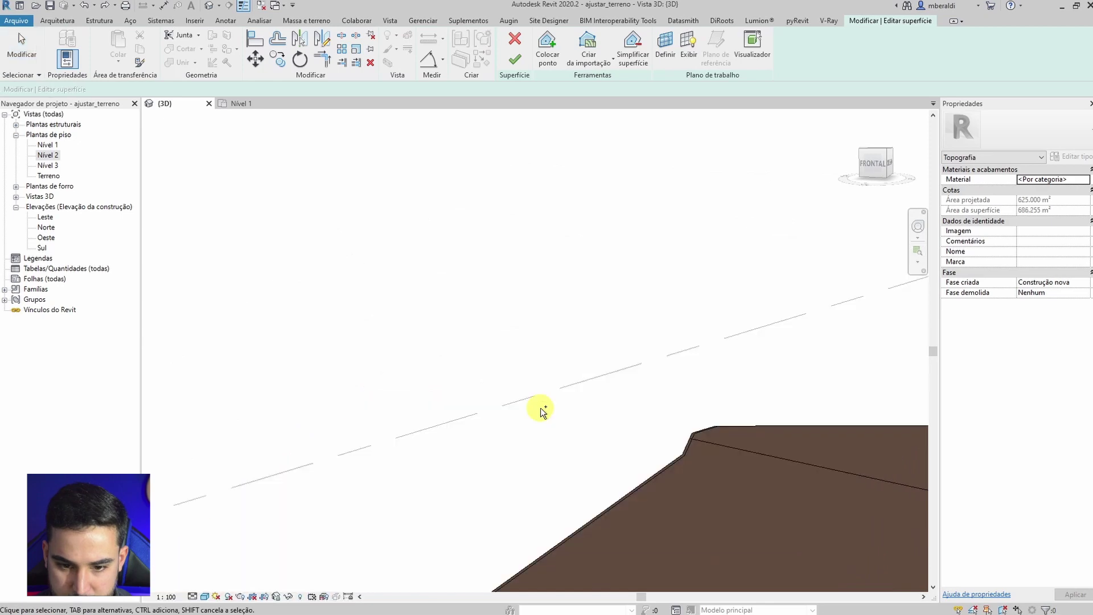
scroll(528, 400, down, 4)
middle_drag(616, 503, 549, 441)
key(ctrl+z)
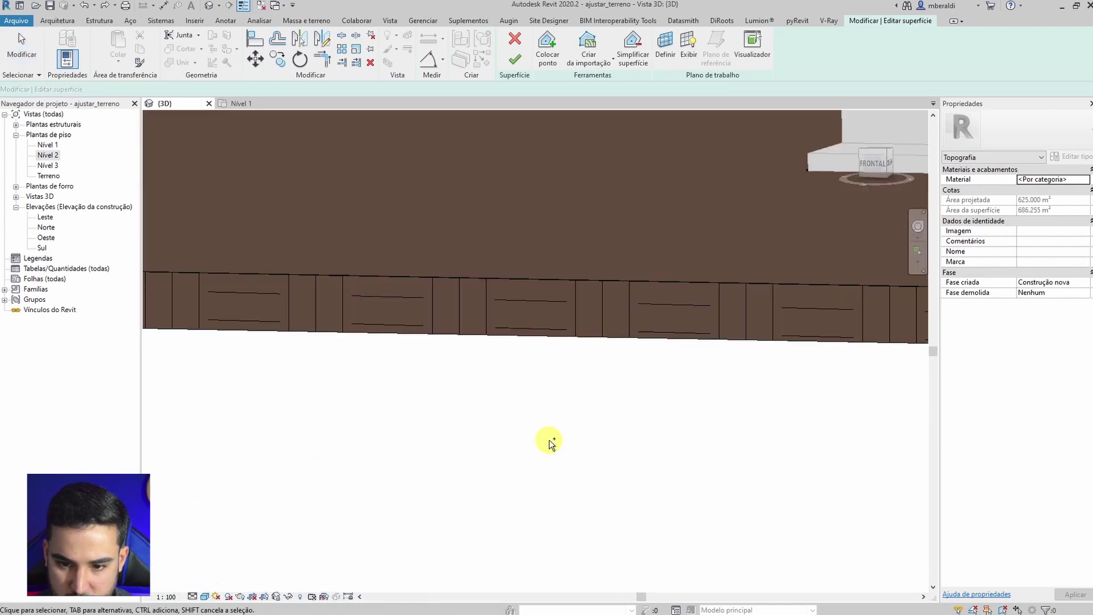
scroll(549, 440, down, 4)
Step: Examine the adjusted terrain around the house from the front, left and right sides
shift+middle_drag(658, 429, 545, 510)
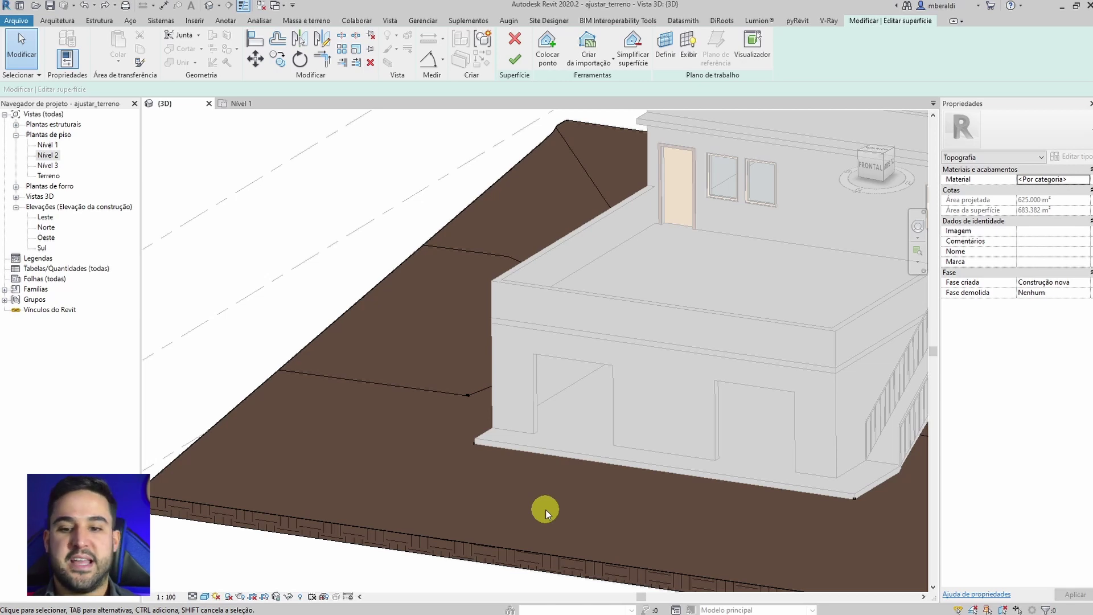
shift+middle_drag(459, 453, 532, 328)
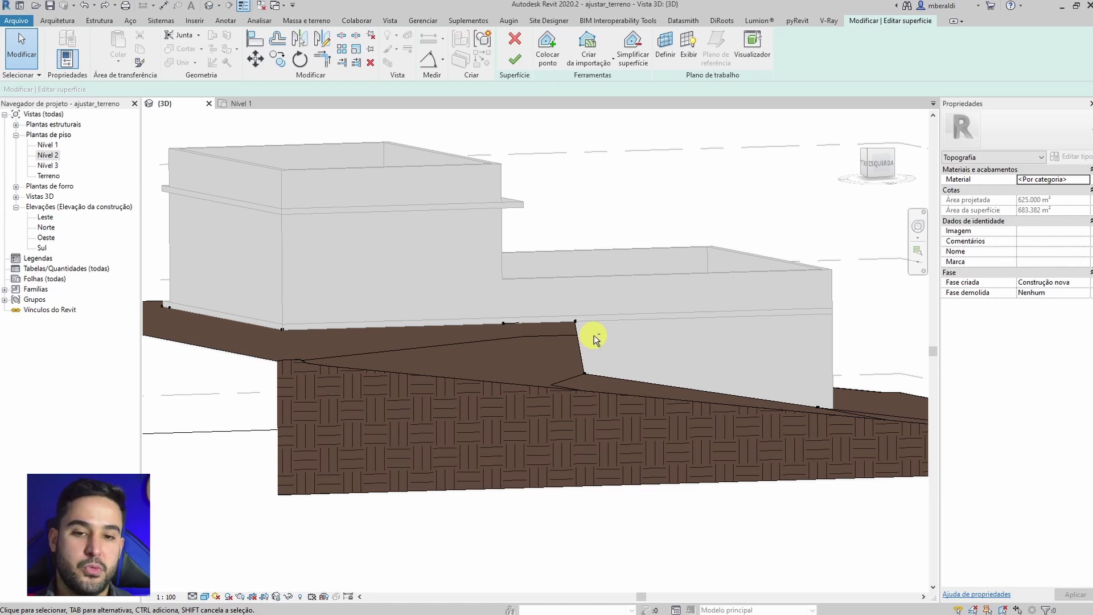
shift+middle_drag(640, 349, 471, 317)
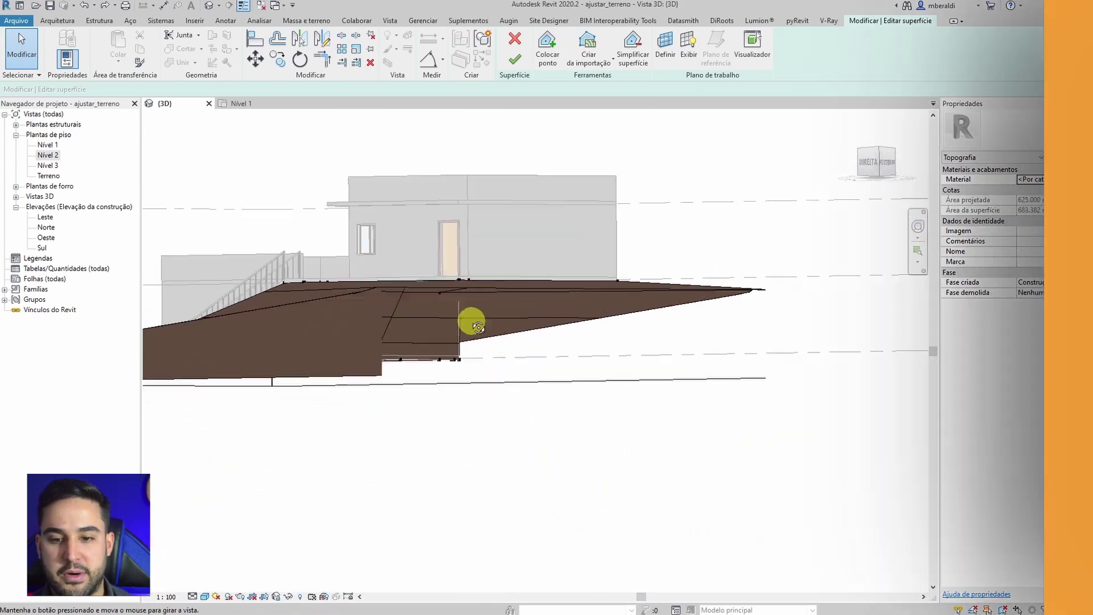